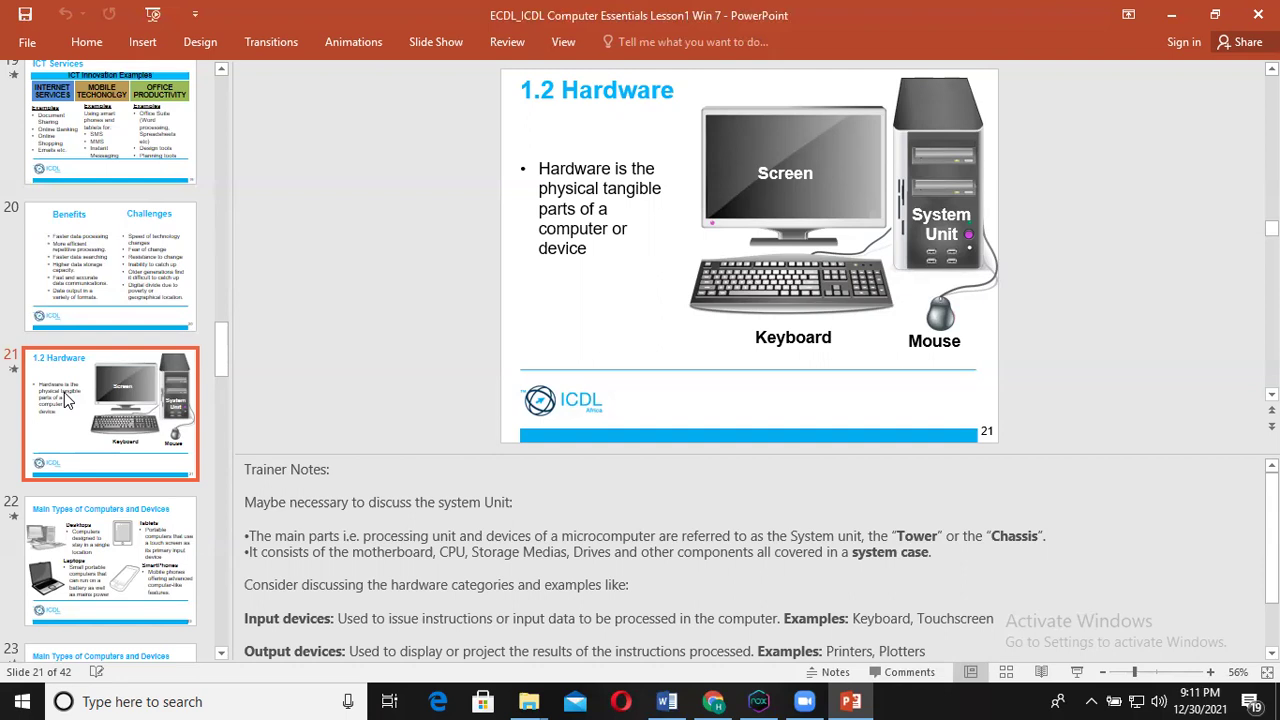
Display slide 22 on the main types of computers and devices
click(90, 562)
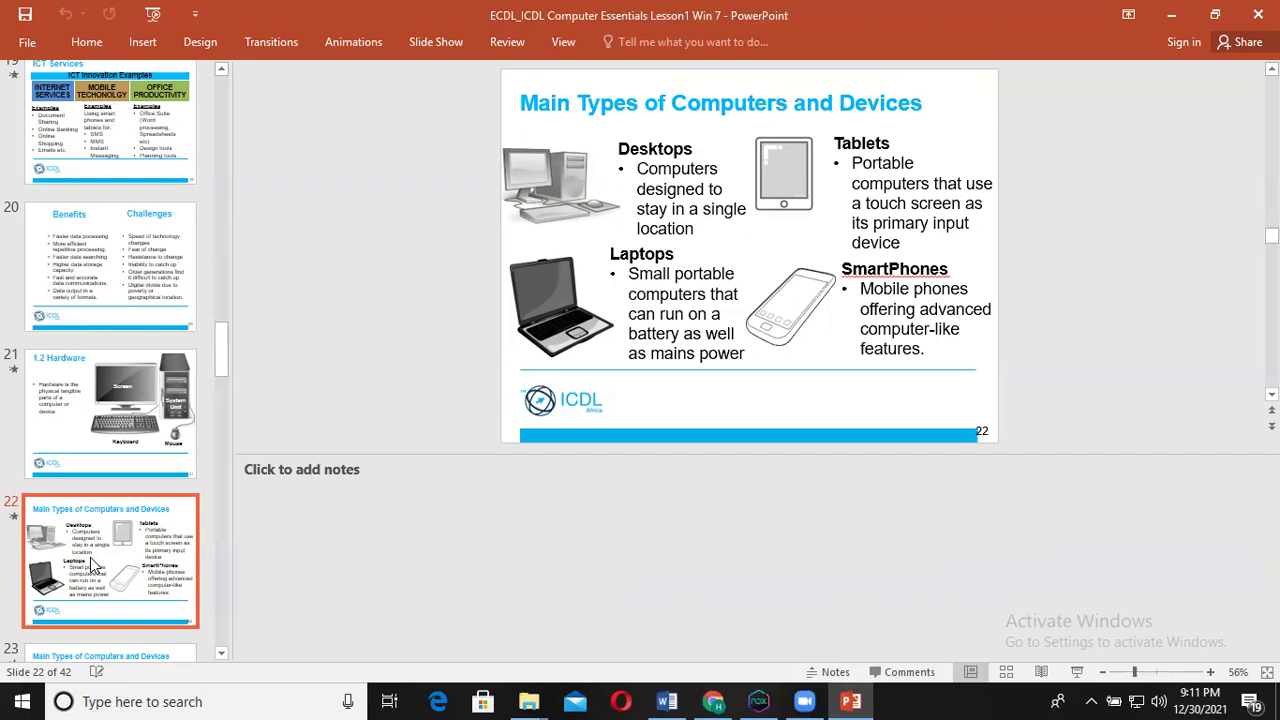
Switch to Word and list Input devices, Processing device, Storage device and Output device on separate lines below the last sentence
click(668, 701)
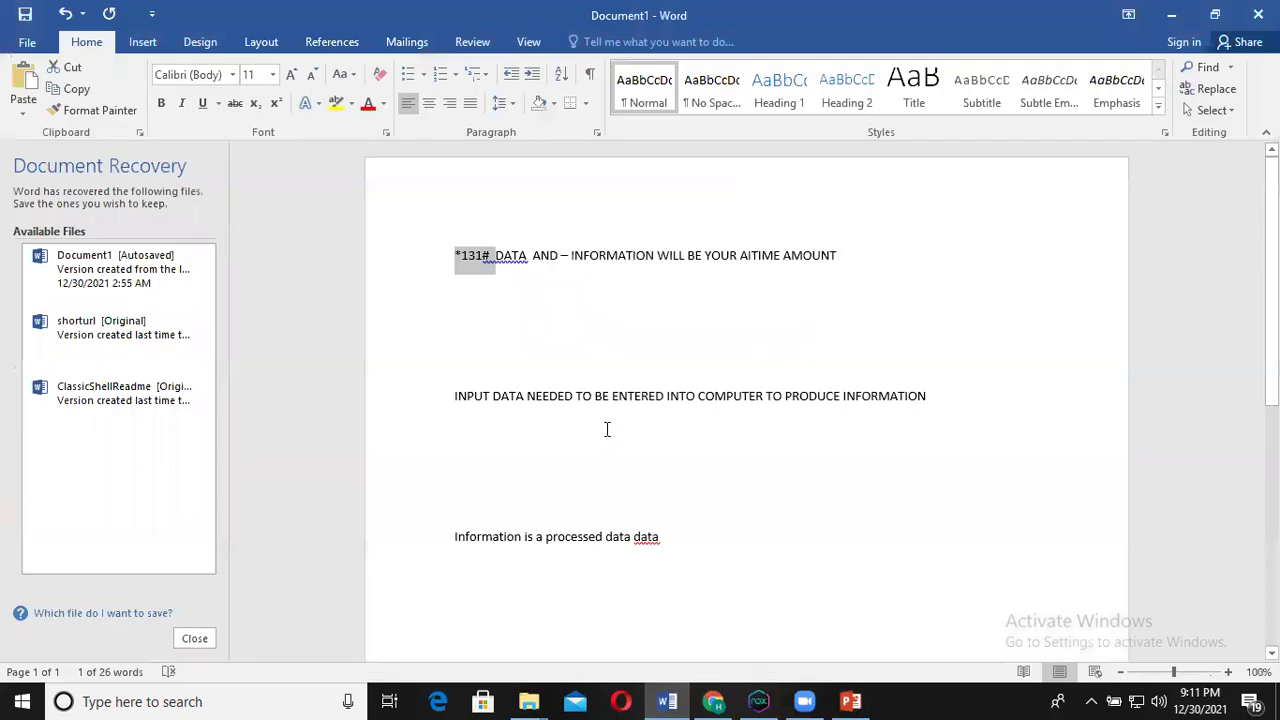
click(660, 592)
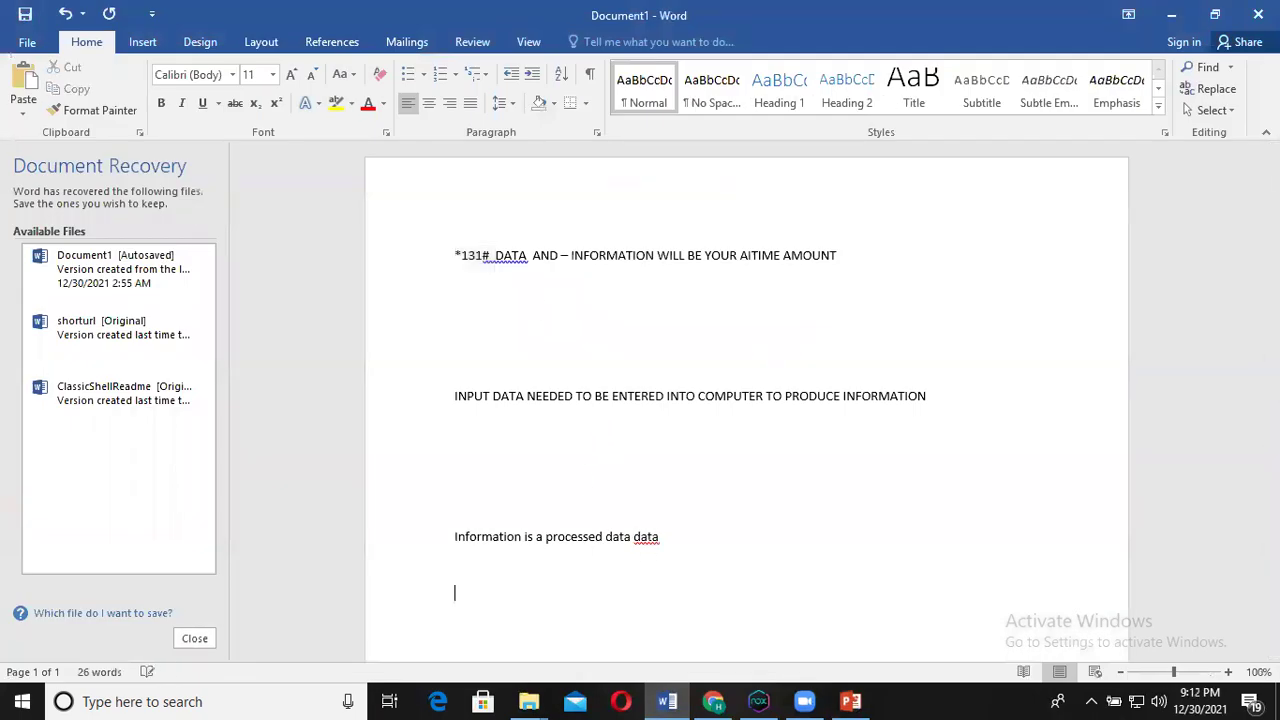
text(input devices)
key(Return)
text(processi)
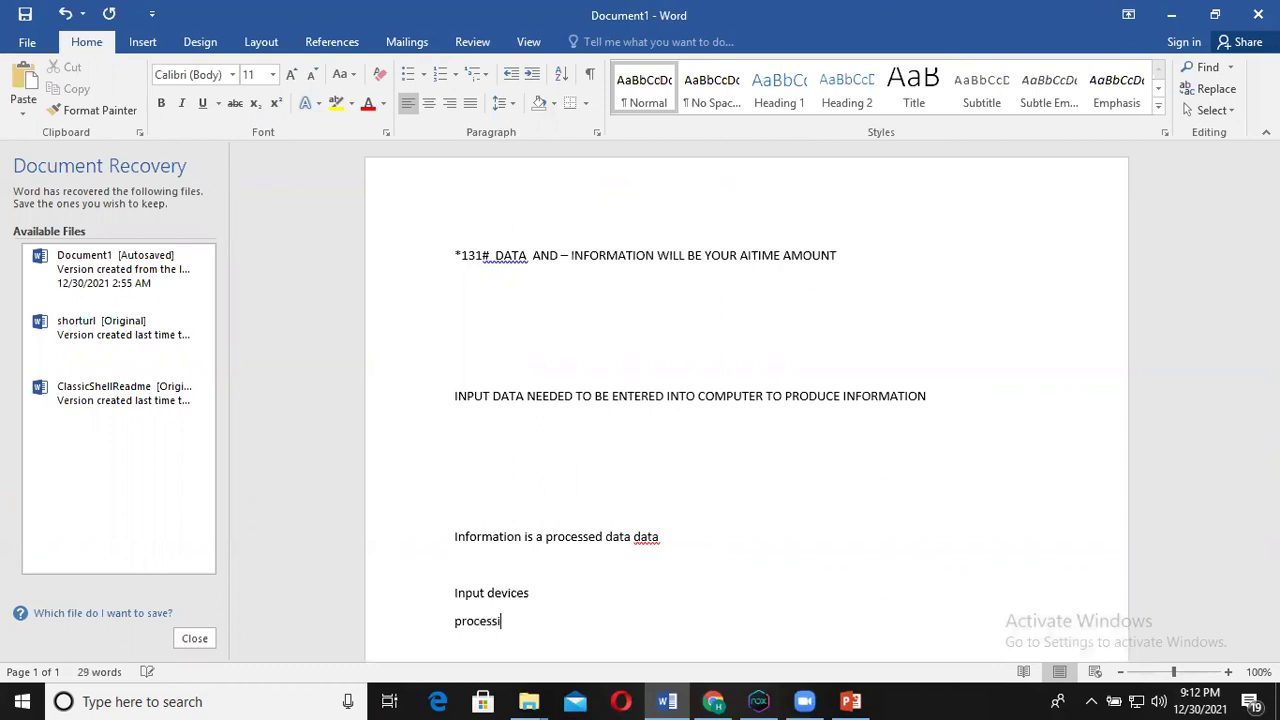
text(ng device)
key(Return)
text(storage)
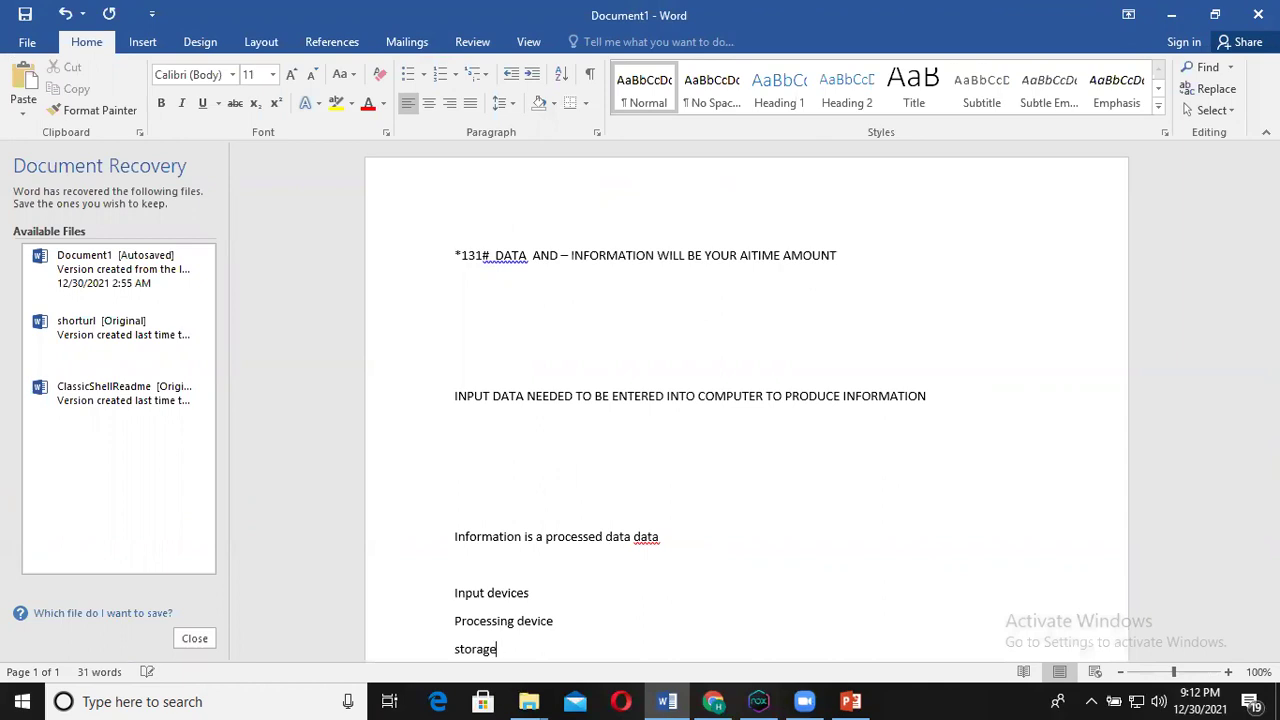
text( device)
key(Return)
text(output device)
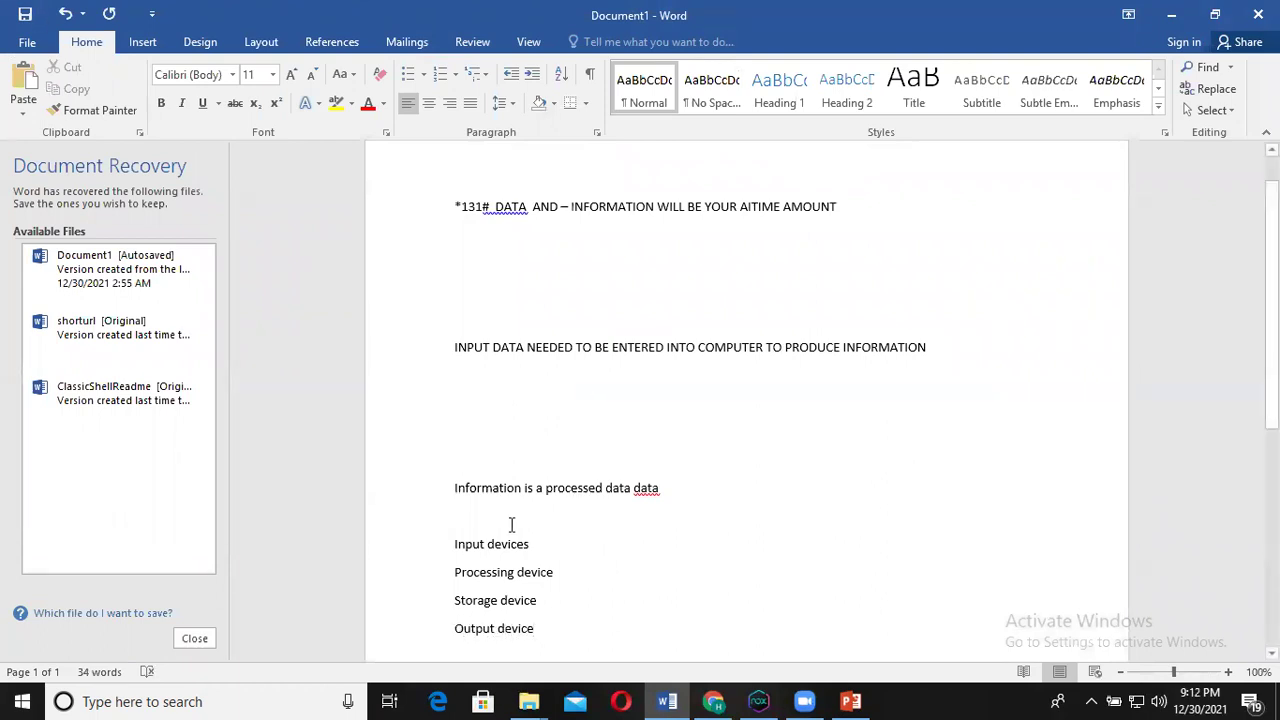
After "Input devices", open a bracket and add the examples mouse, keyboard, microphone, lightpen, web camera and digital camera, separated by commas
drag(537, 629, 463, 523)
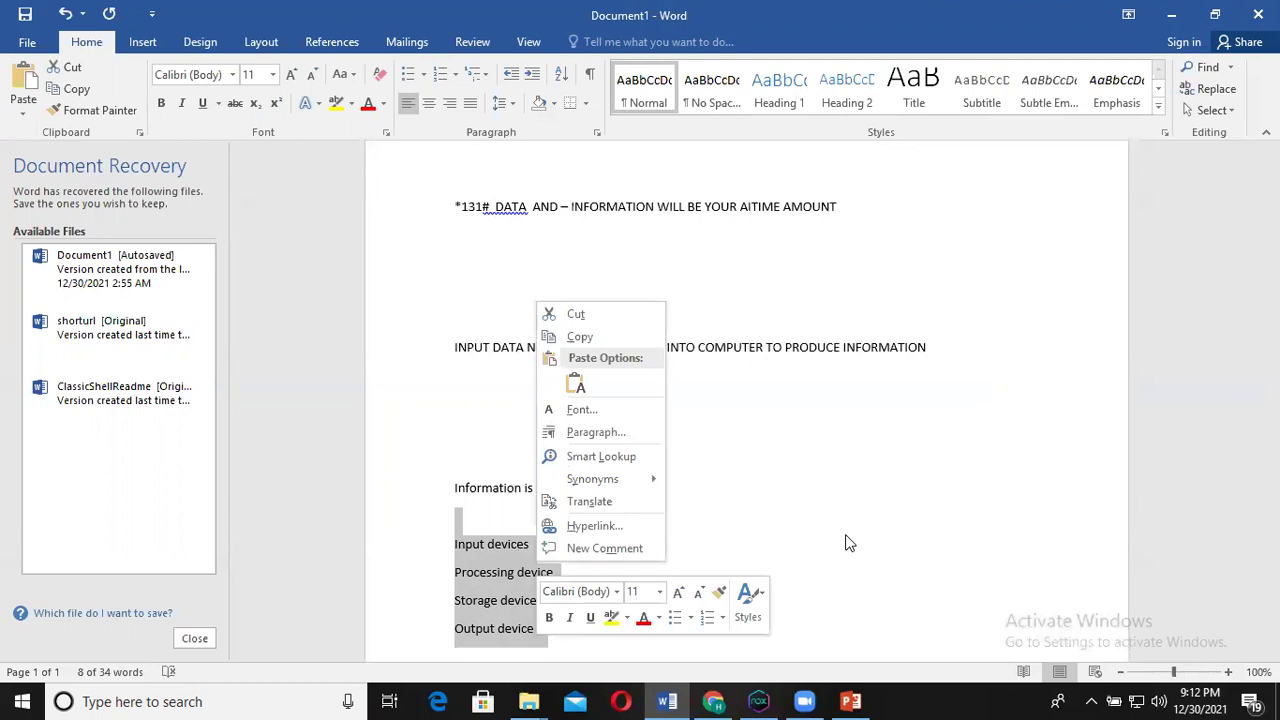
click(750, 515)
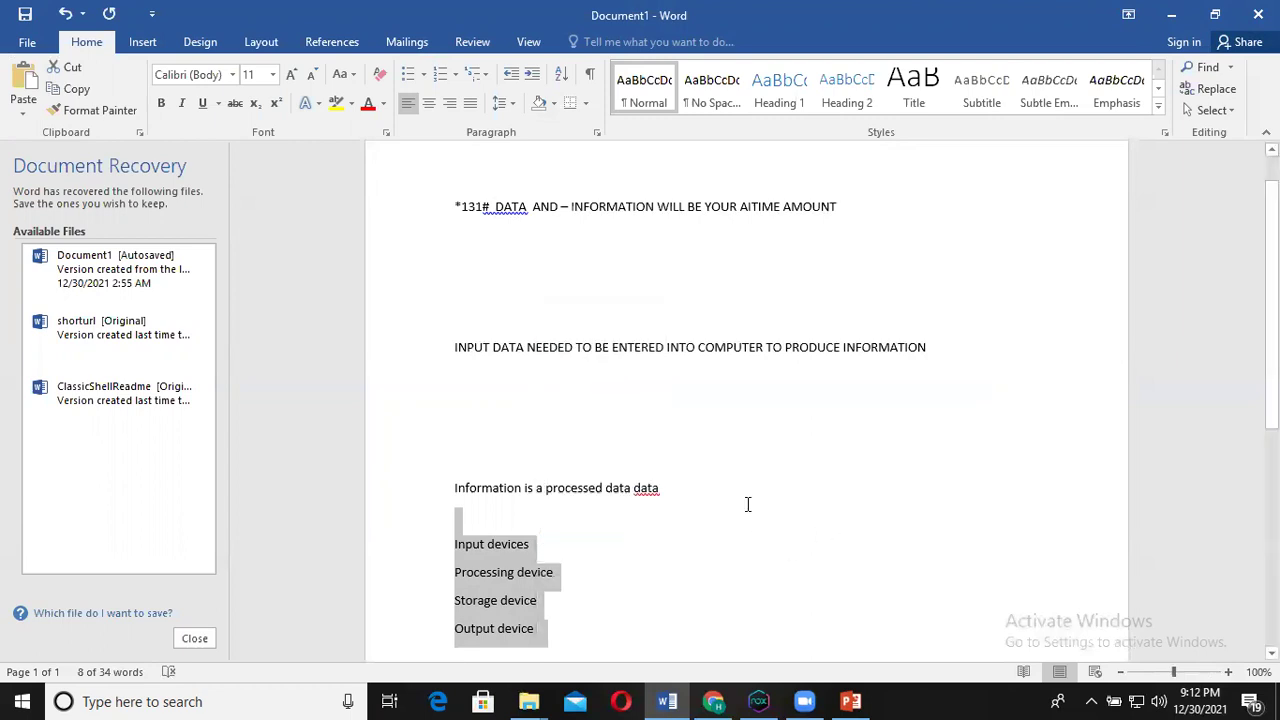
click(539, 543)
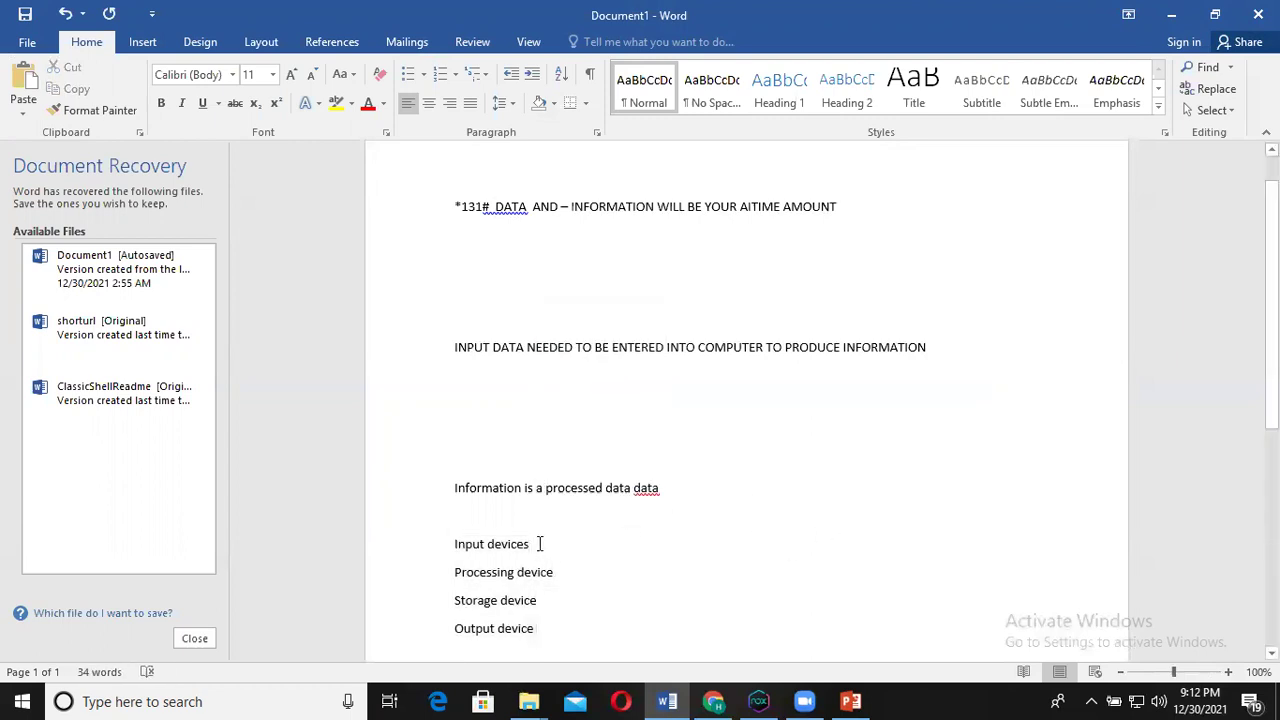
text((m)
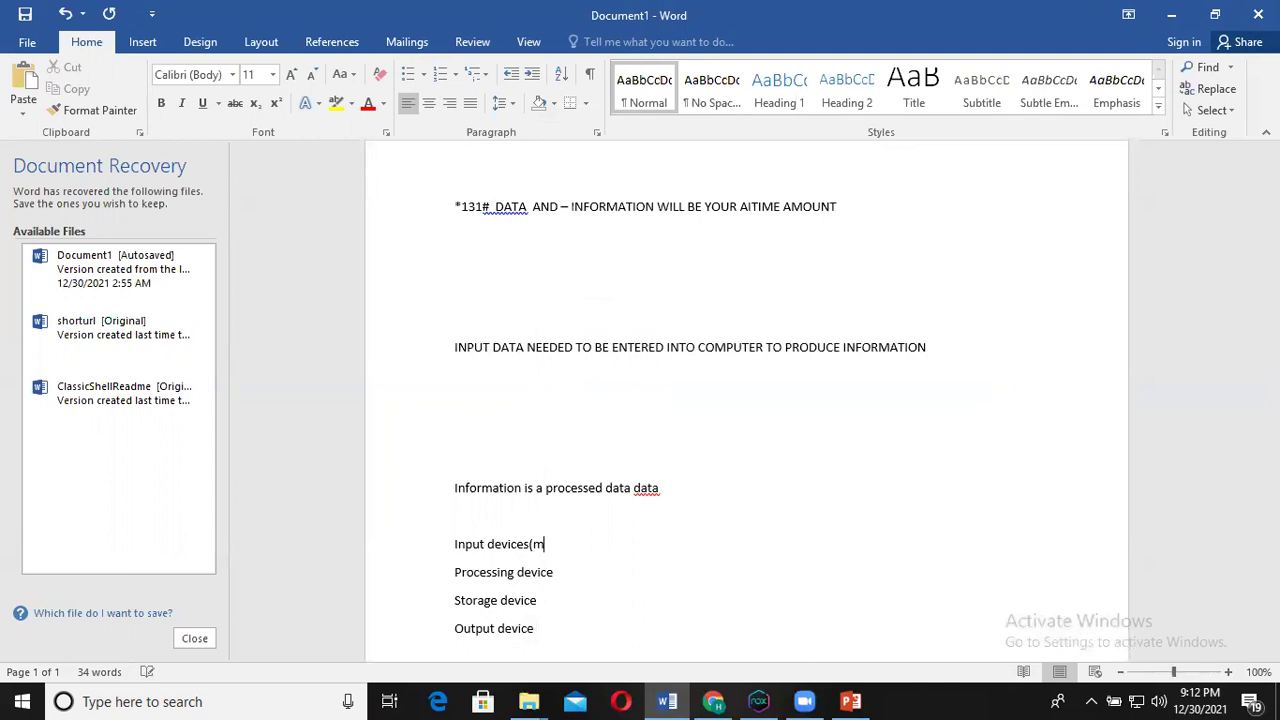
text(ouse,keyboard,)
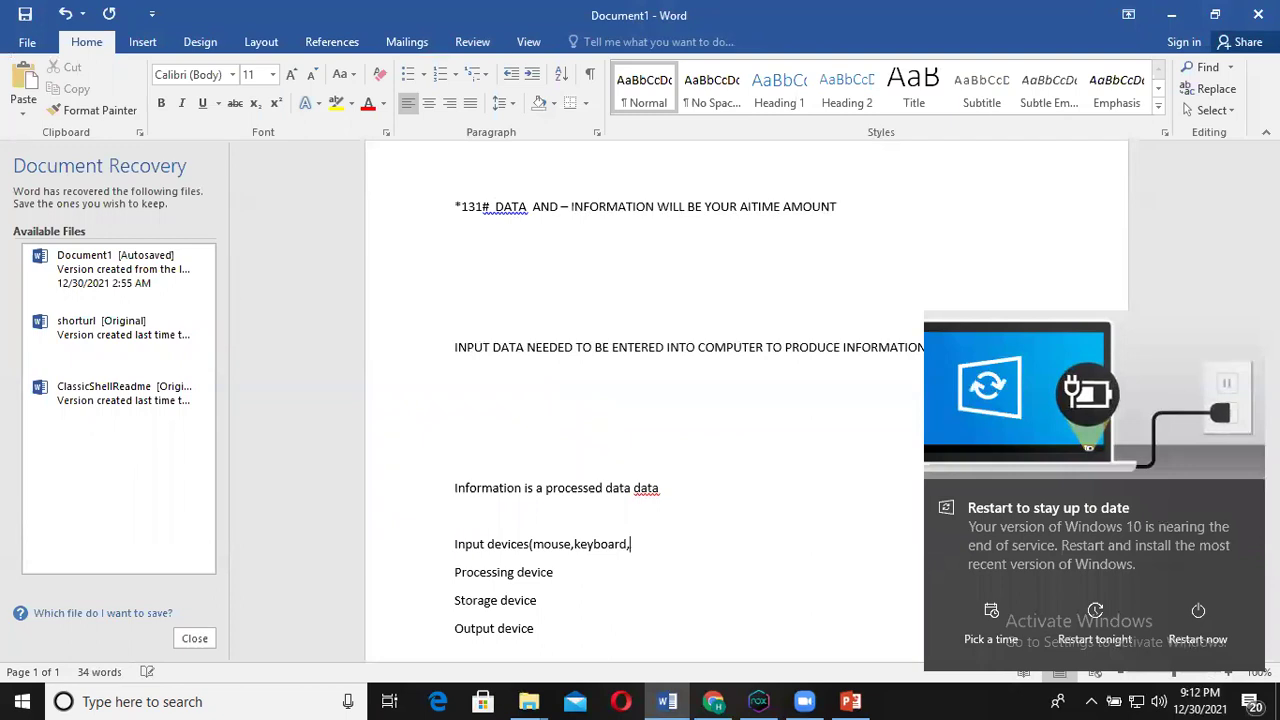
text(micro)
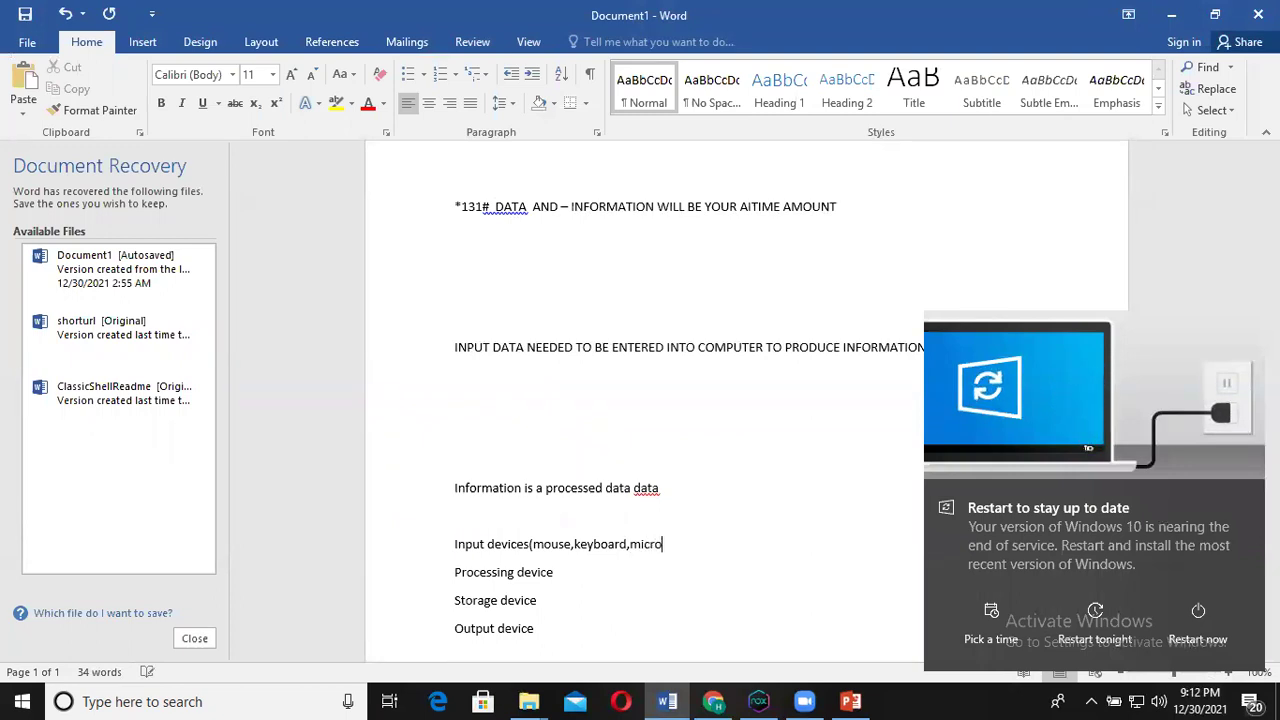
text(phone,lightpen,)
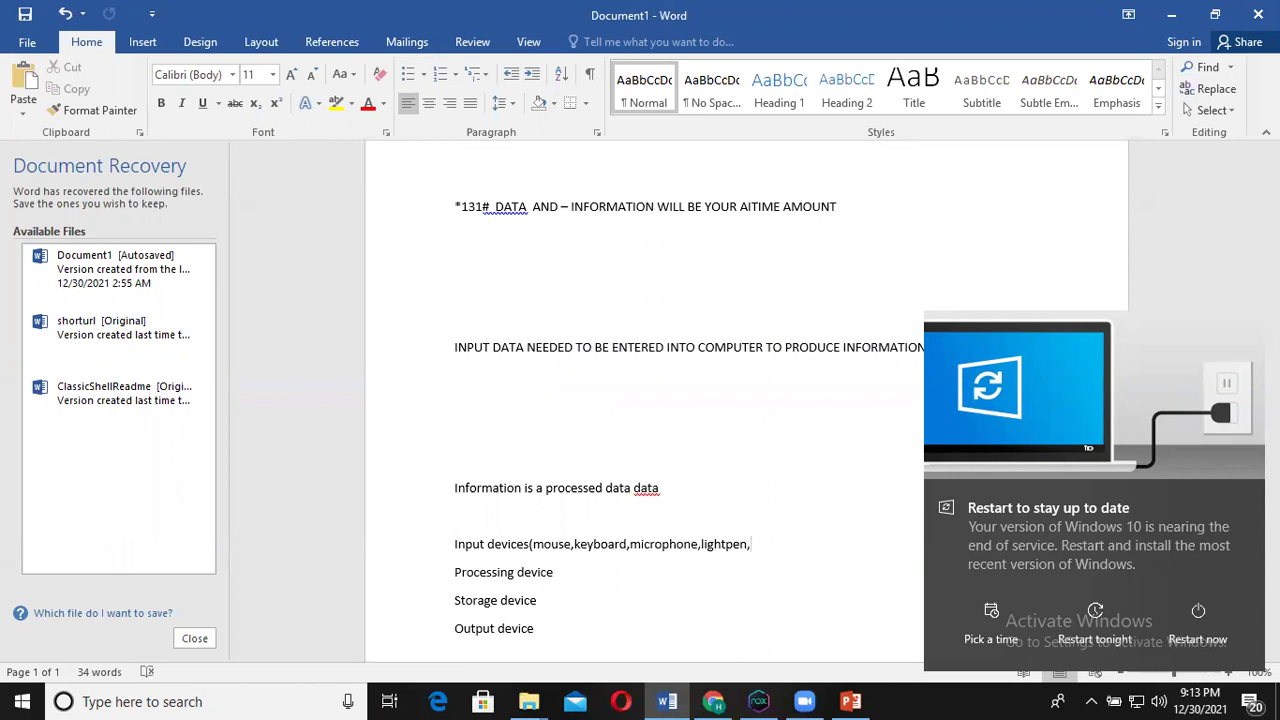
text(web camera ,)
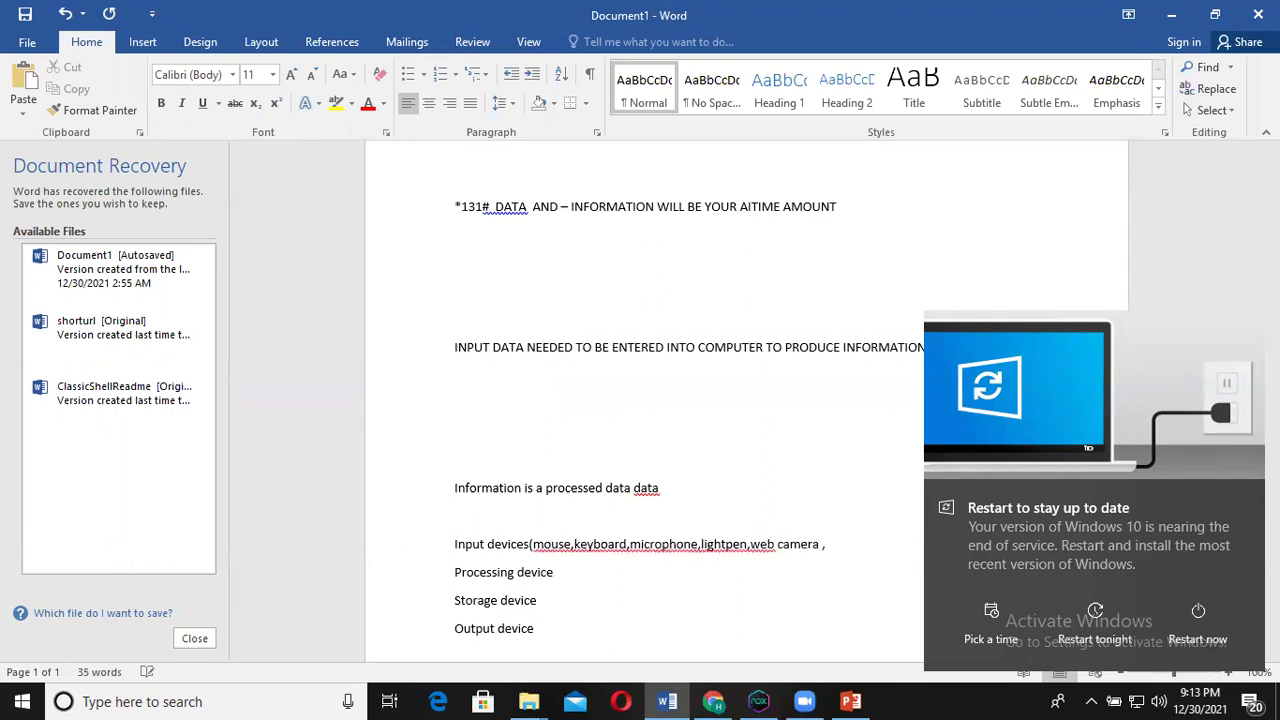
text(digital camera)
Dismiss the Windows restart notification and extend the input device examples with voice recognition and finger printer
click(1240, 504)
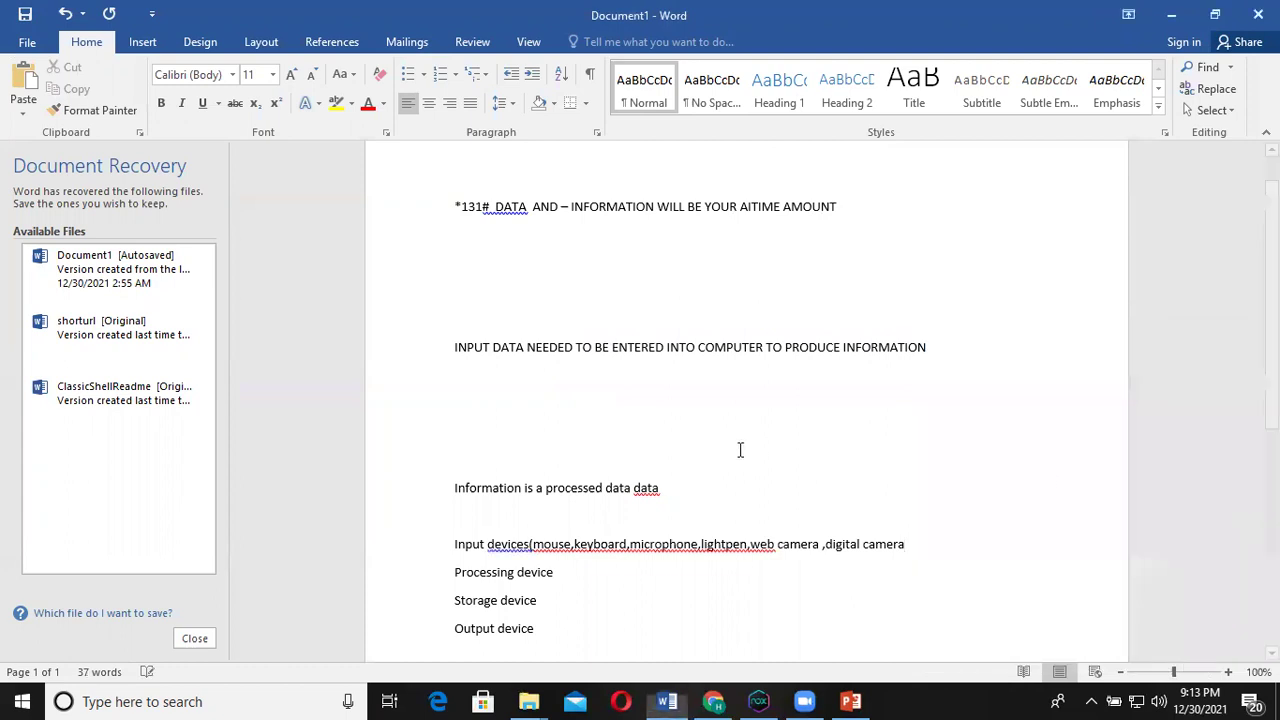
click(906, 549)
text(,)
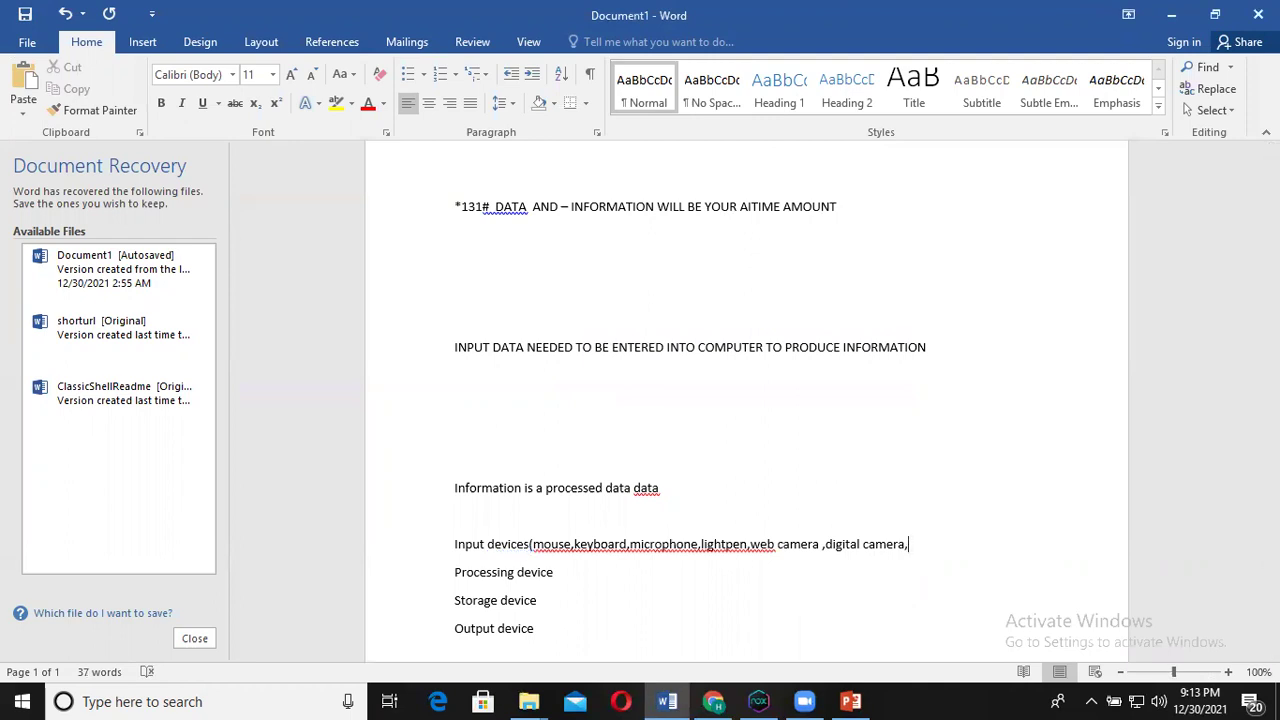
text(voice recogni)
text(tion)
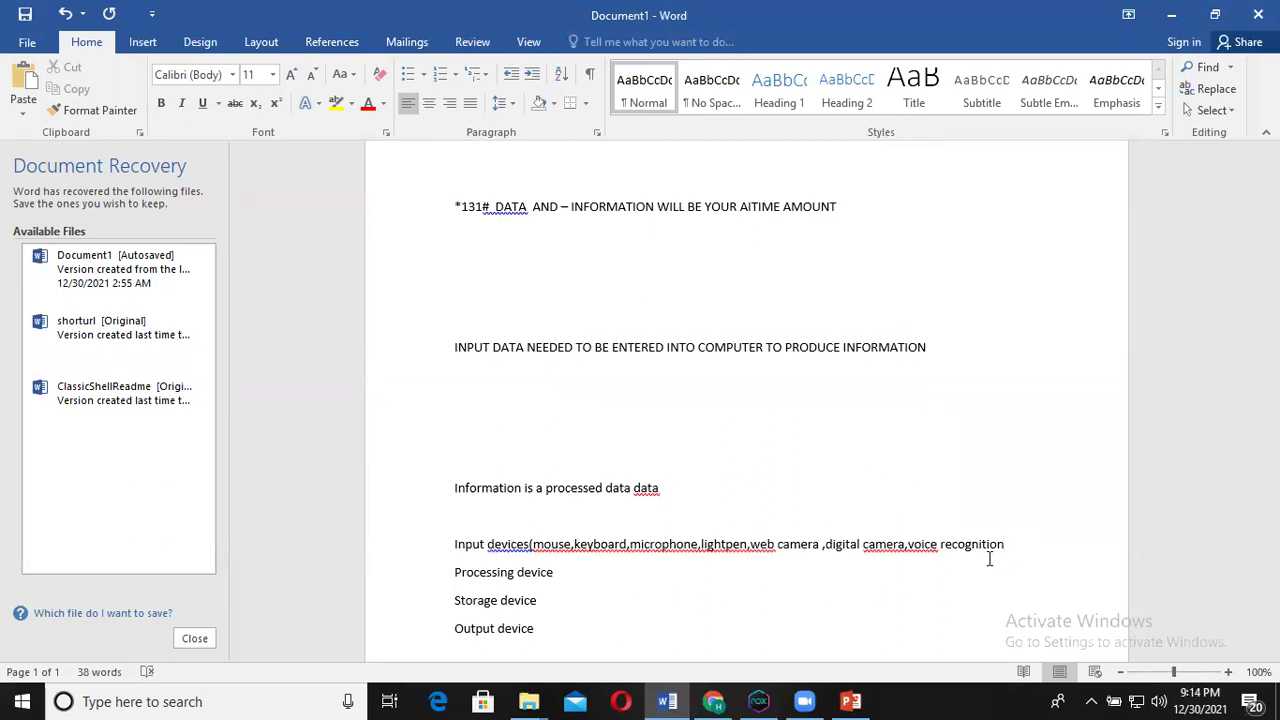
text(,)
text(finger)
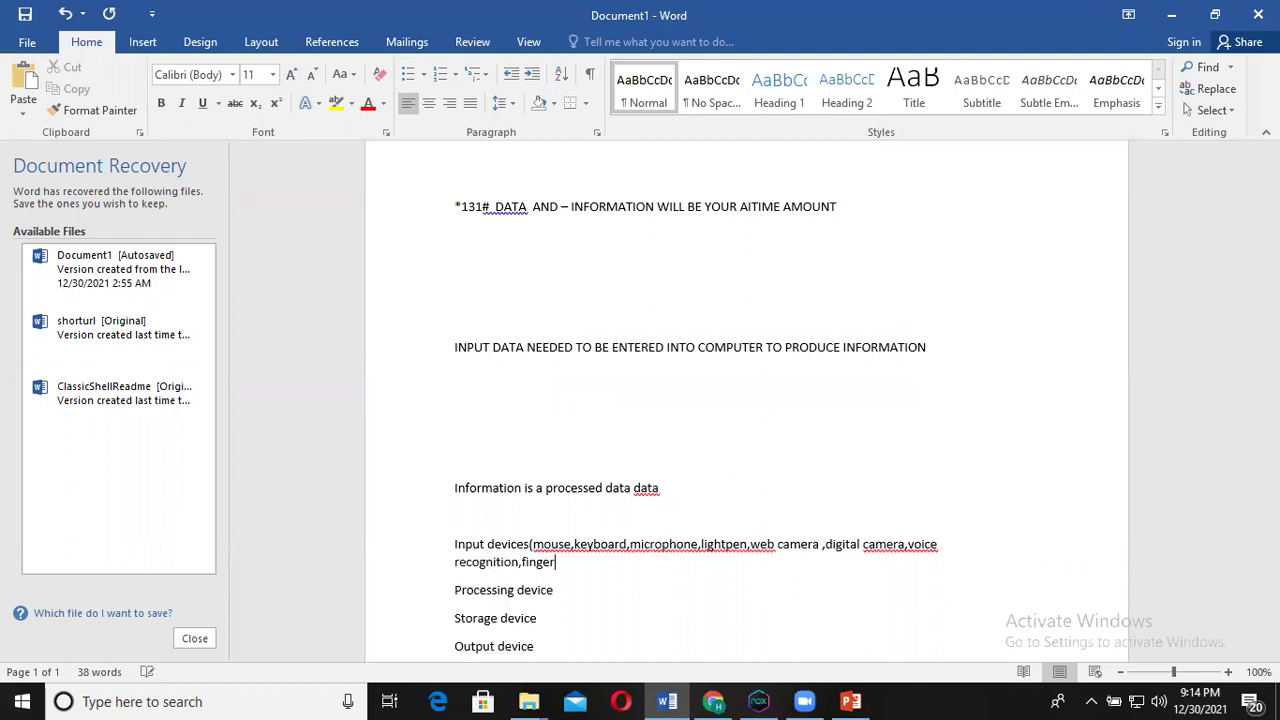
text( printer)
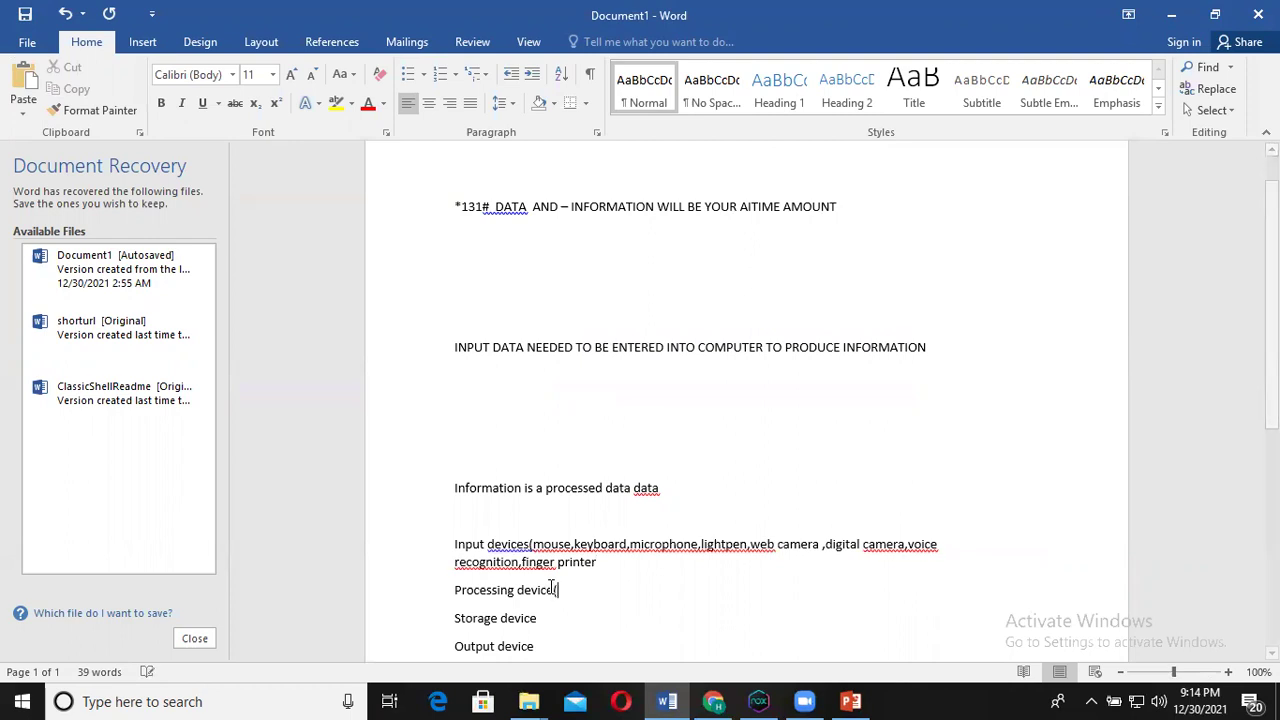
Complete the processing device line with "(central processing device( cpu) it act as brain of computer"
text(ce)
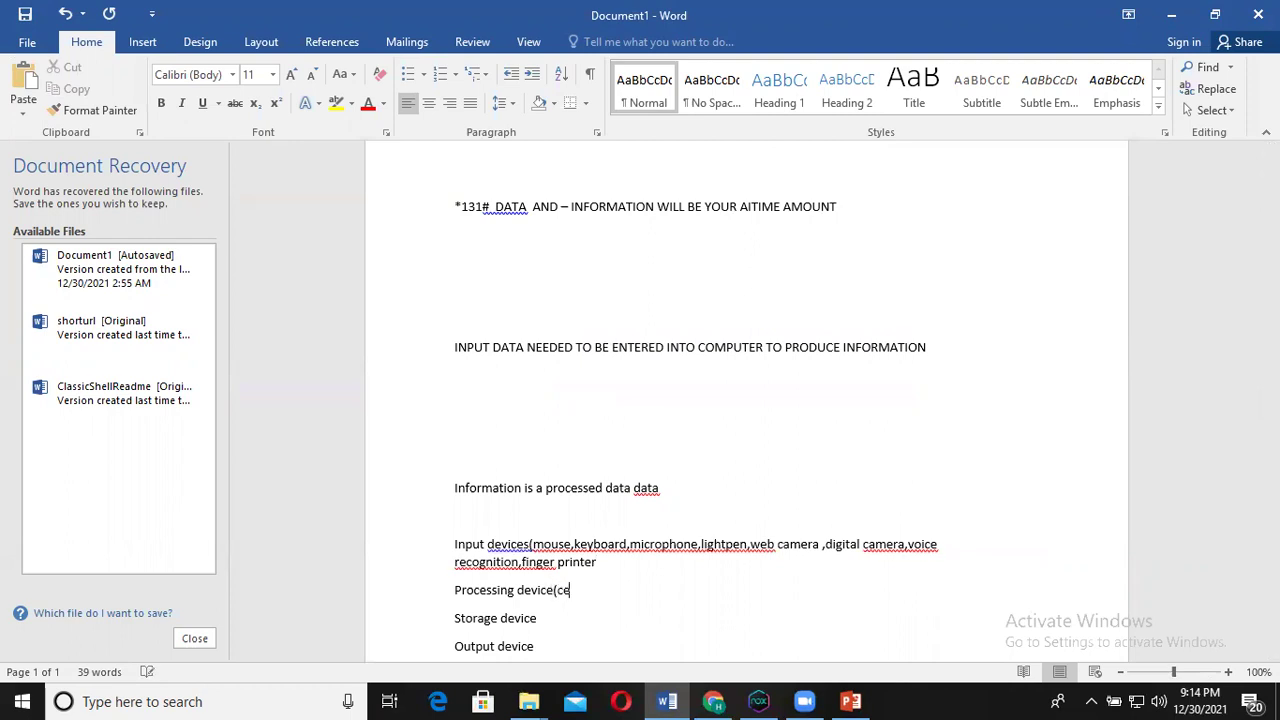
text(ntral processing devi)
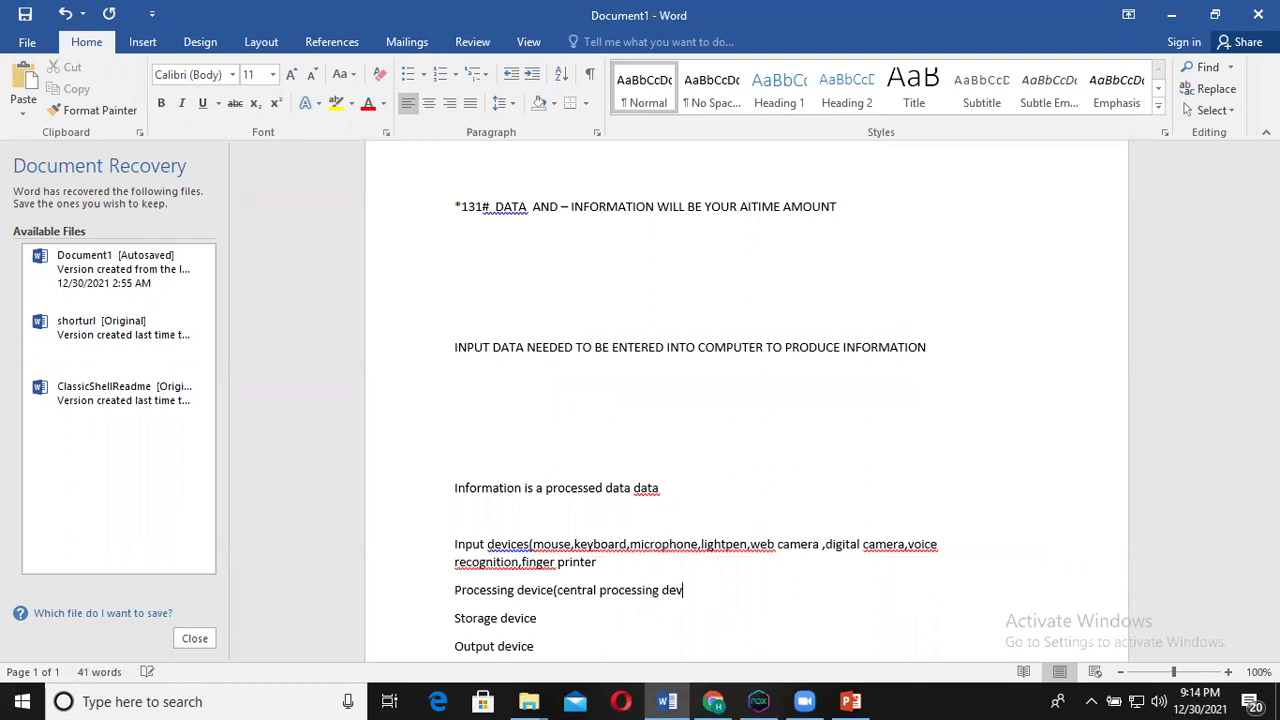
text(ce)
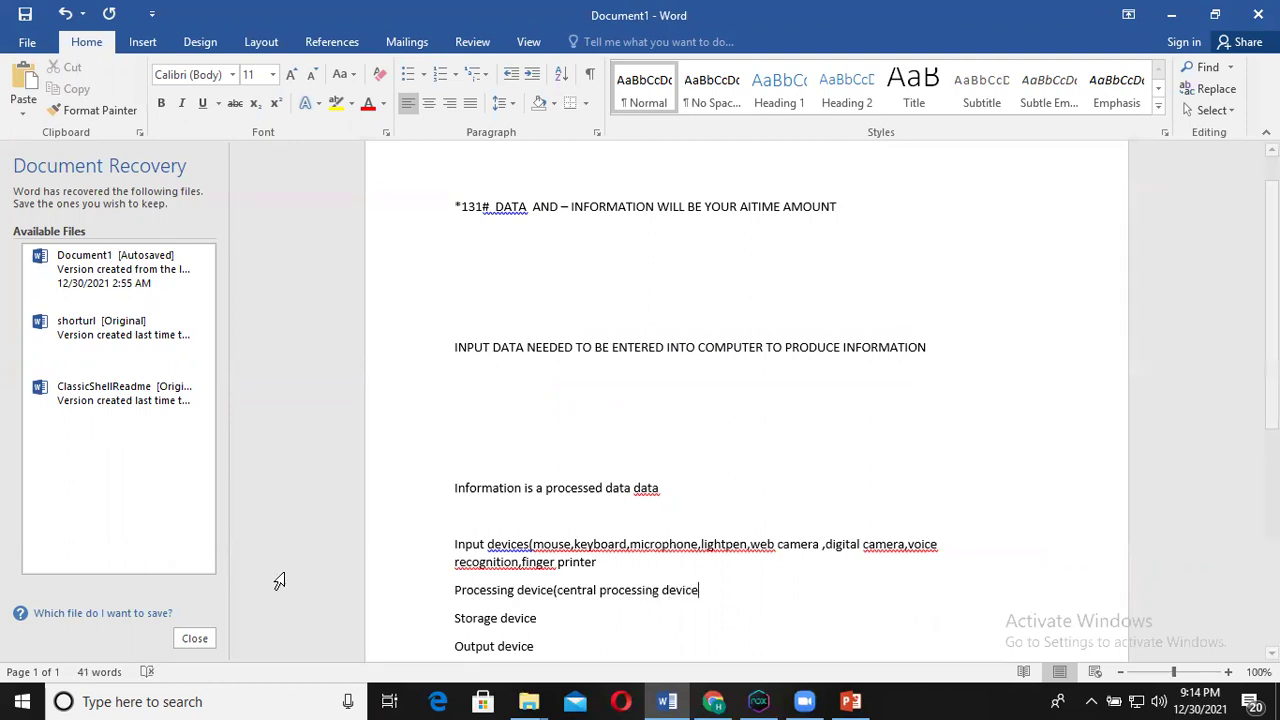
text( c)
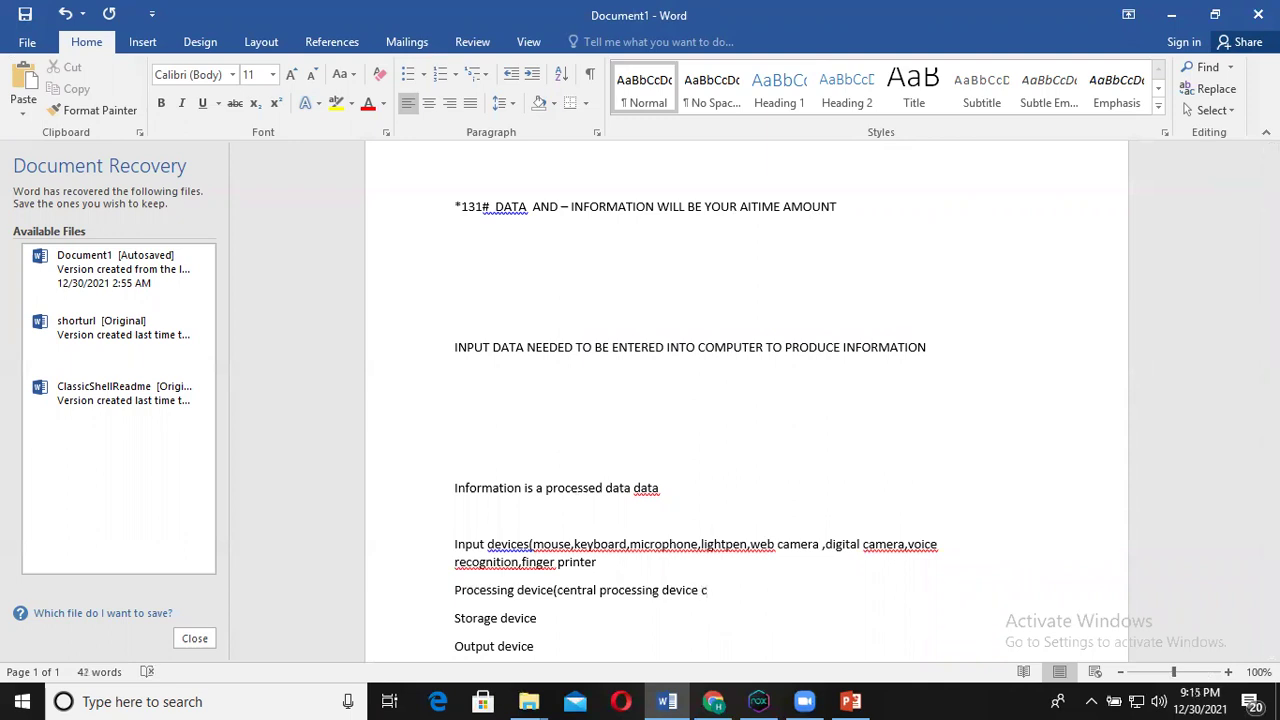
text(pu))
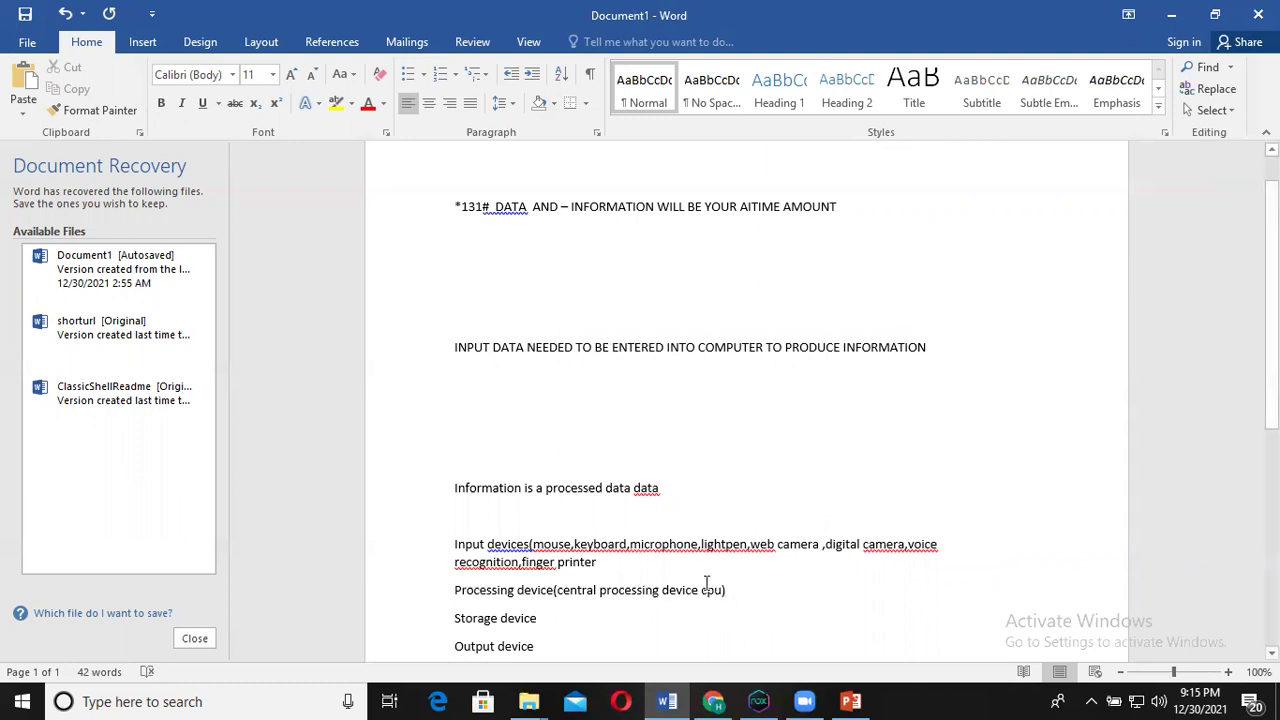
click(699, 590)
text(()
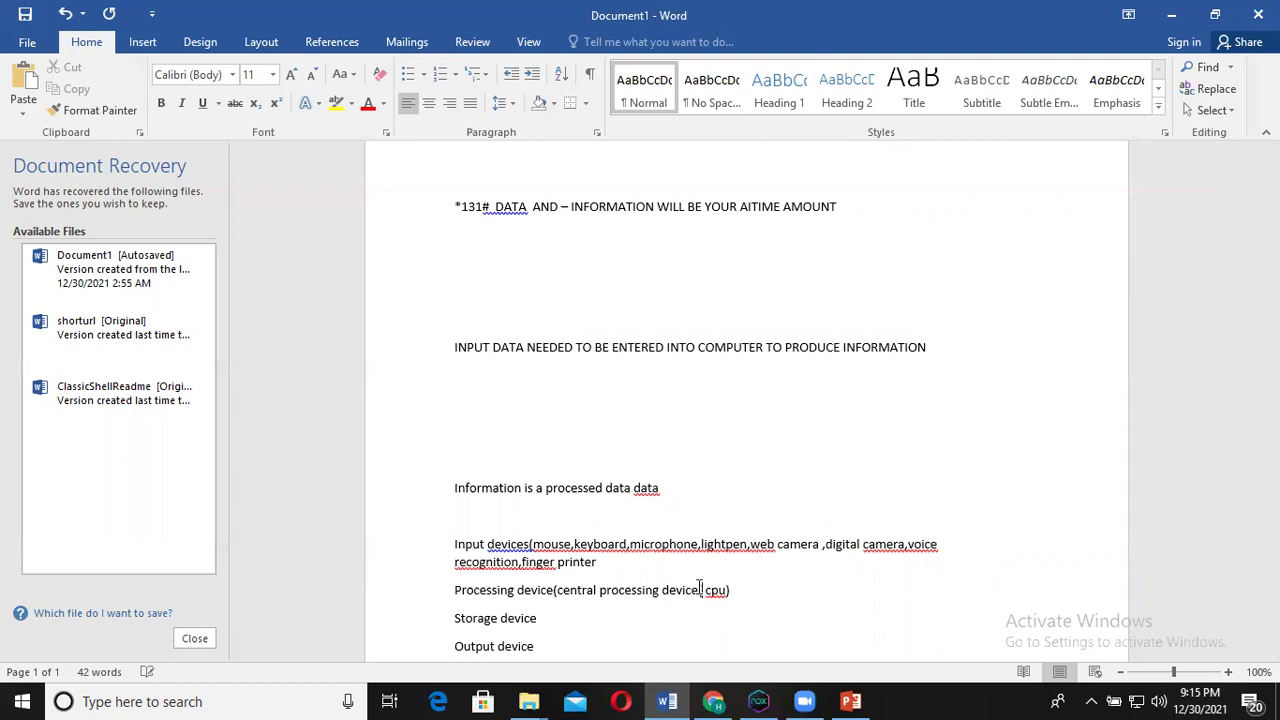
click(751, 592)
text(it  act as brain of com)
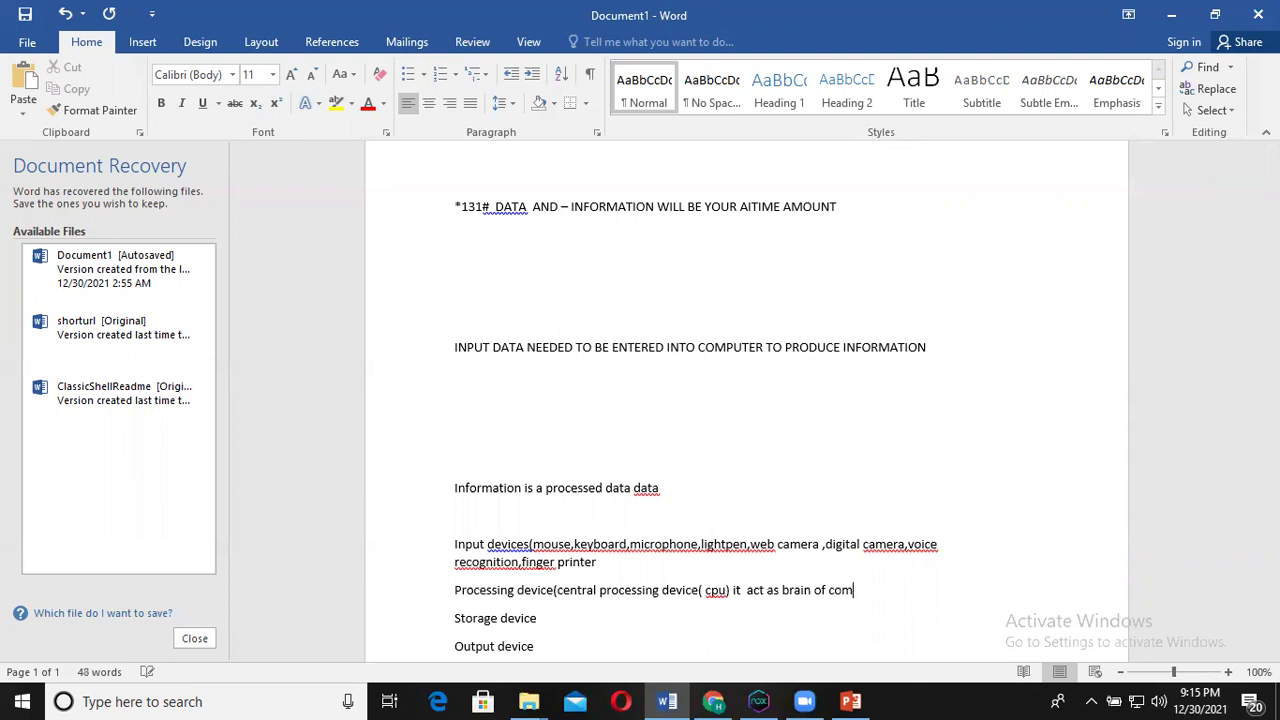
text(puter)
Add the examples "( cd, dvd ,Hard disk drive) HDD" after "Storage device"
click(562, 617)
text(()
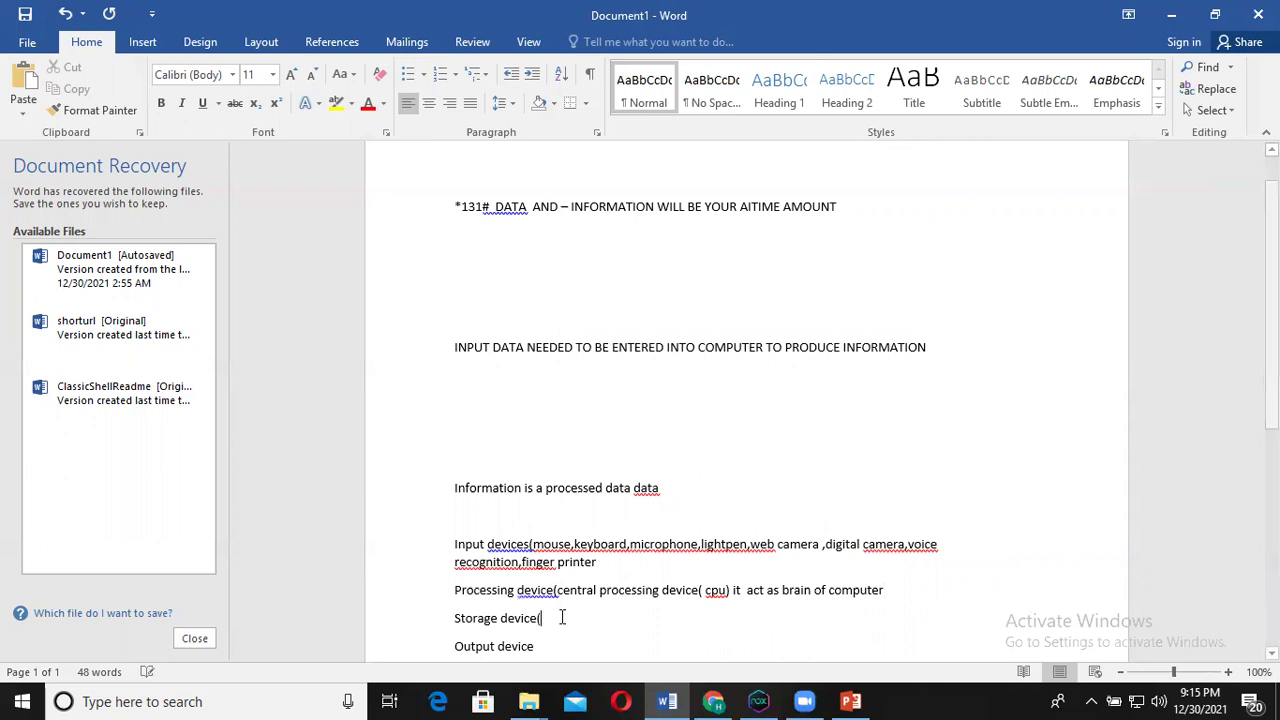
text( cd)
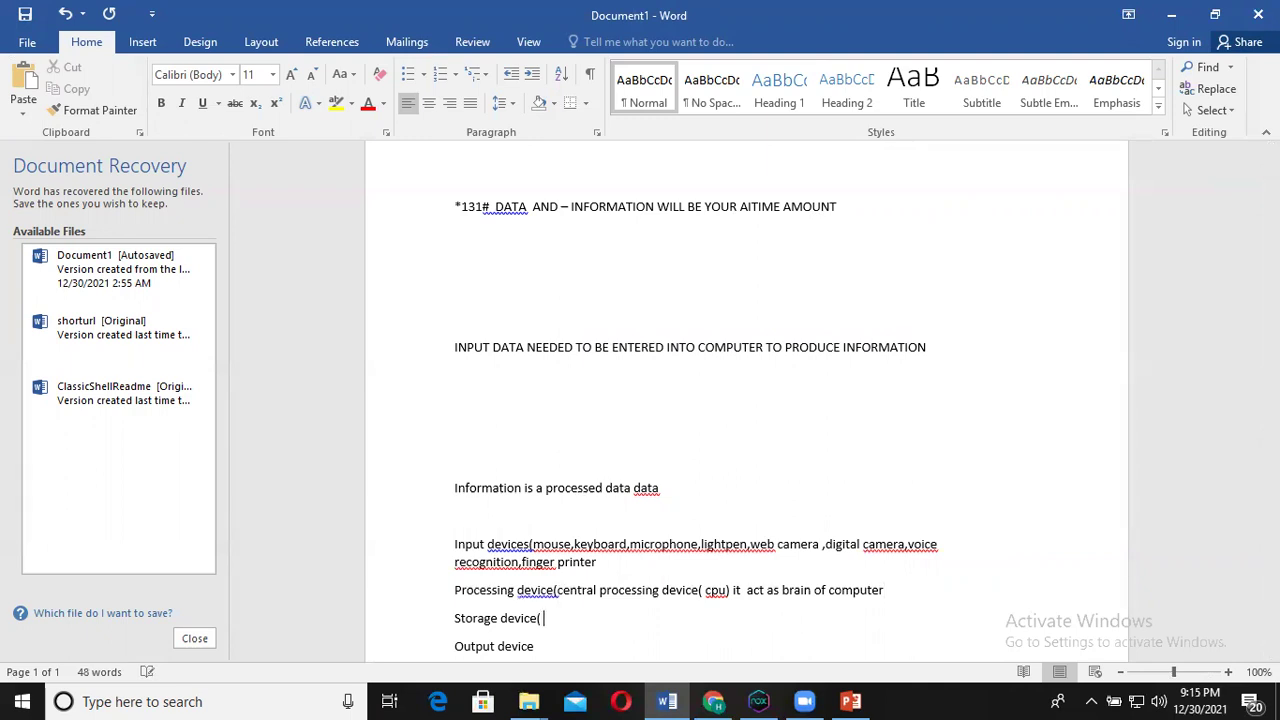
text(, dvd ,HArdisk drivr)
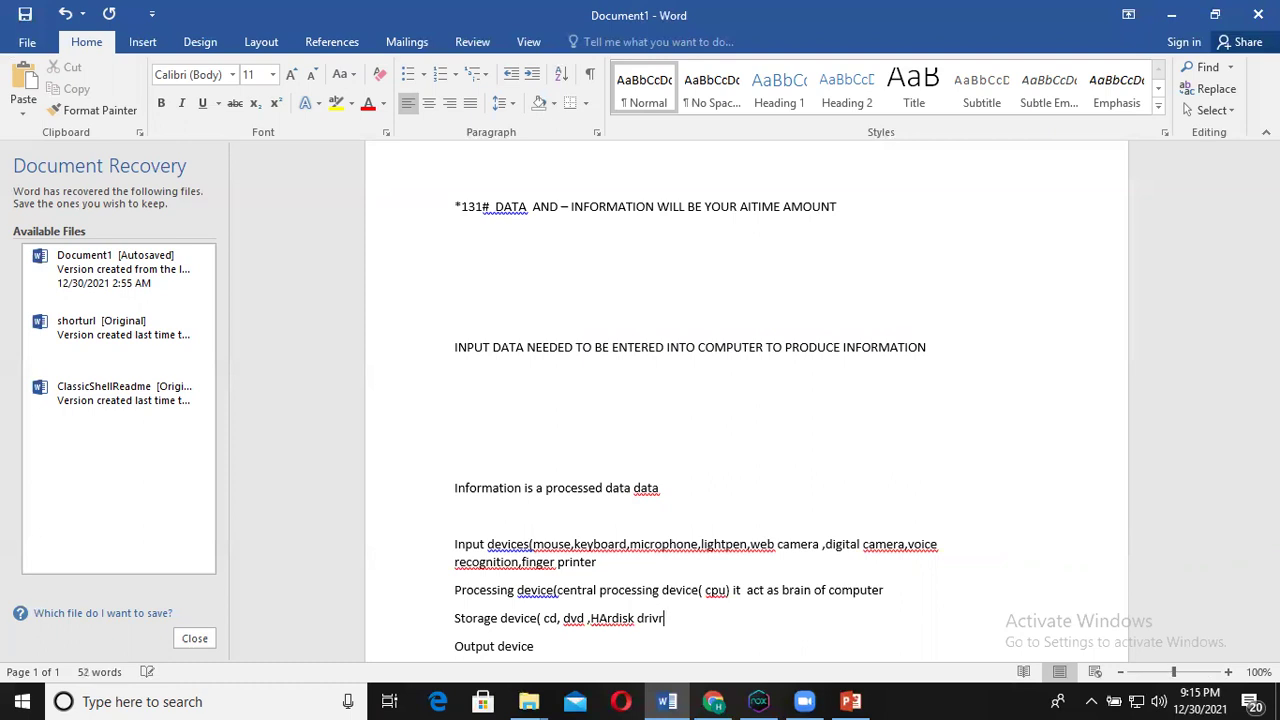
key(BackSpace)
key(BackSpace)
key(BackSpace)
key(BackSpace)
key(BackSpace)
key(BackSpace)
key(BackSpace)
key(BackSpace)
key(BackSpace)
key(BackSpace)
key(BackSpace)
text(ardi)
key(BackSpace)
text(disk driver)
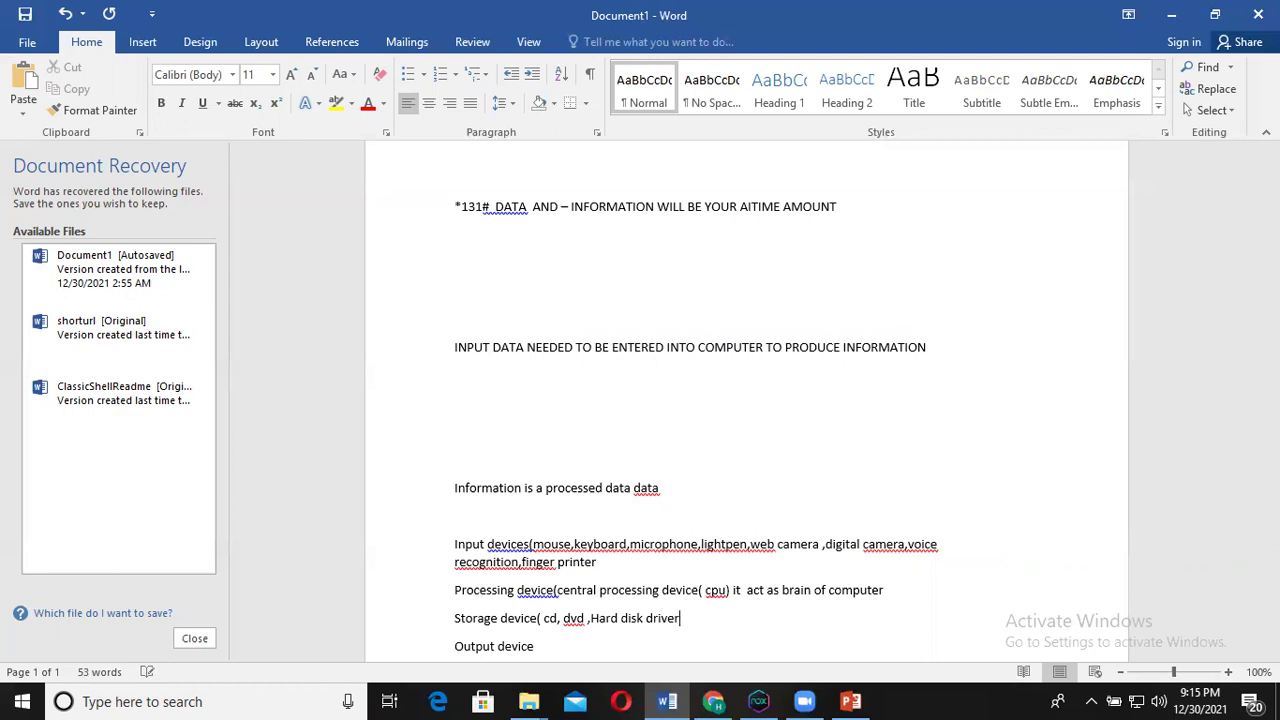
key(BackSpace)
text())
text(HDD)
After "Output device", open a bracket and add the examples "PRINTER, Monitor(screen),loudspeaker,"
click(548, 646)
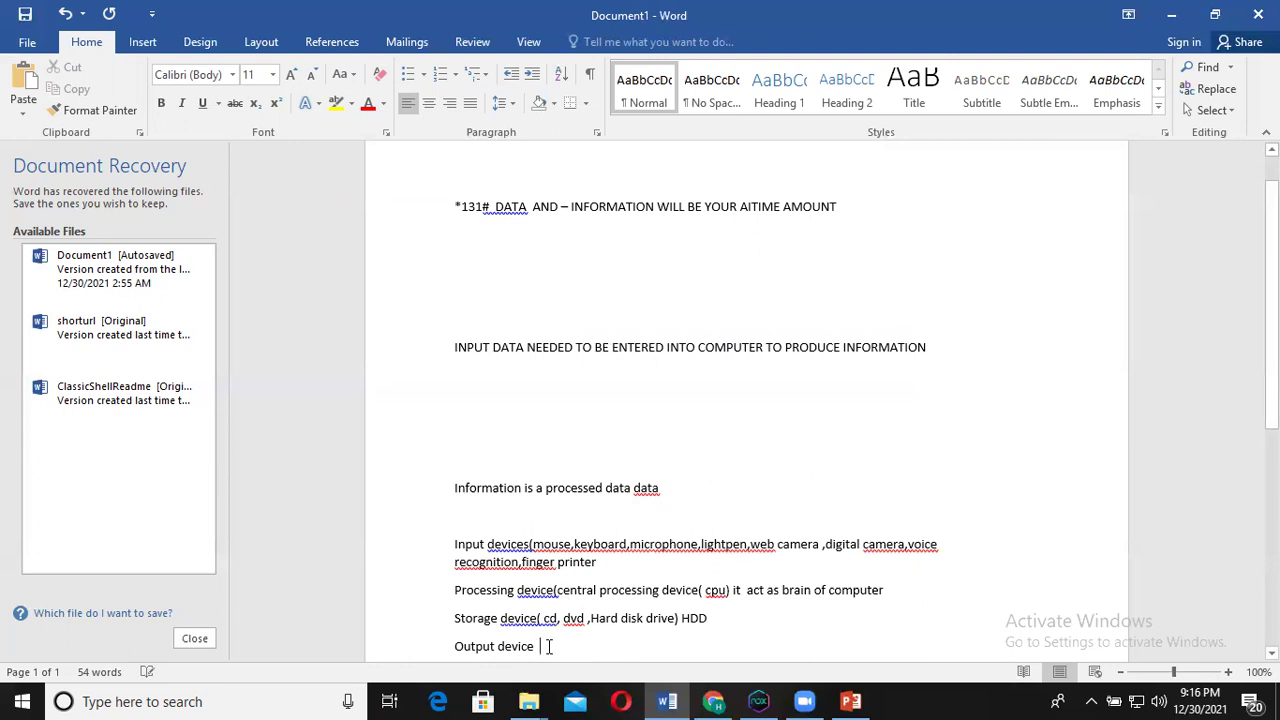
text(()
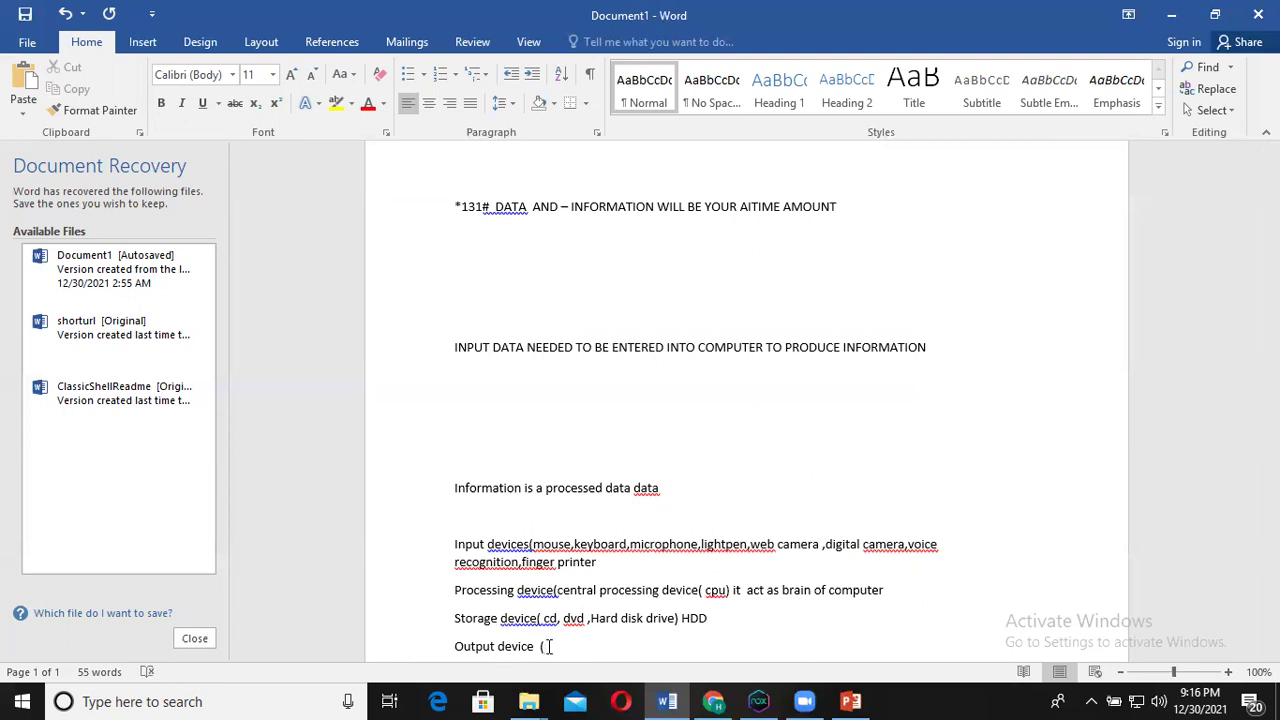
text(PRINTER, Monitor(s)
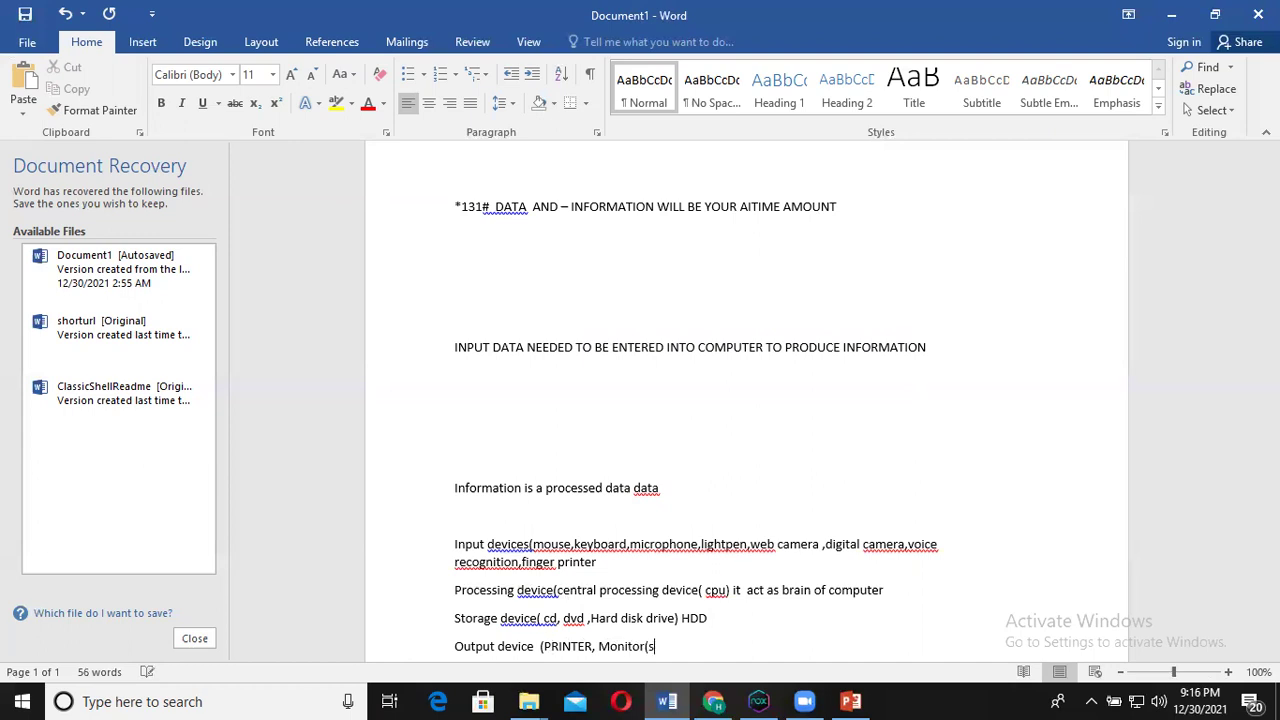
text(creen),loudspeaker)
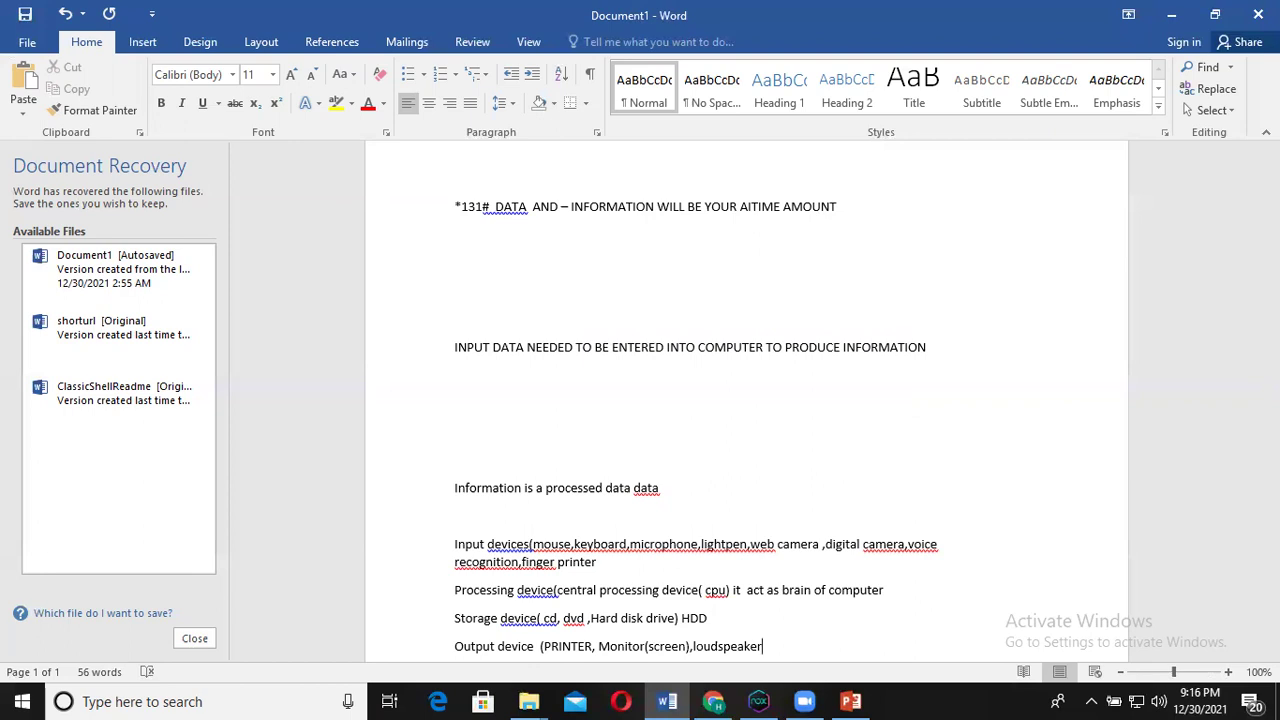
text(,)
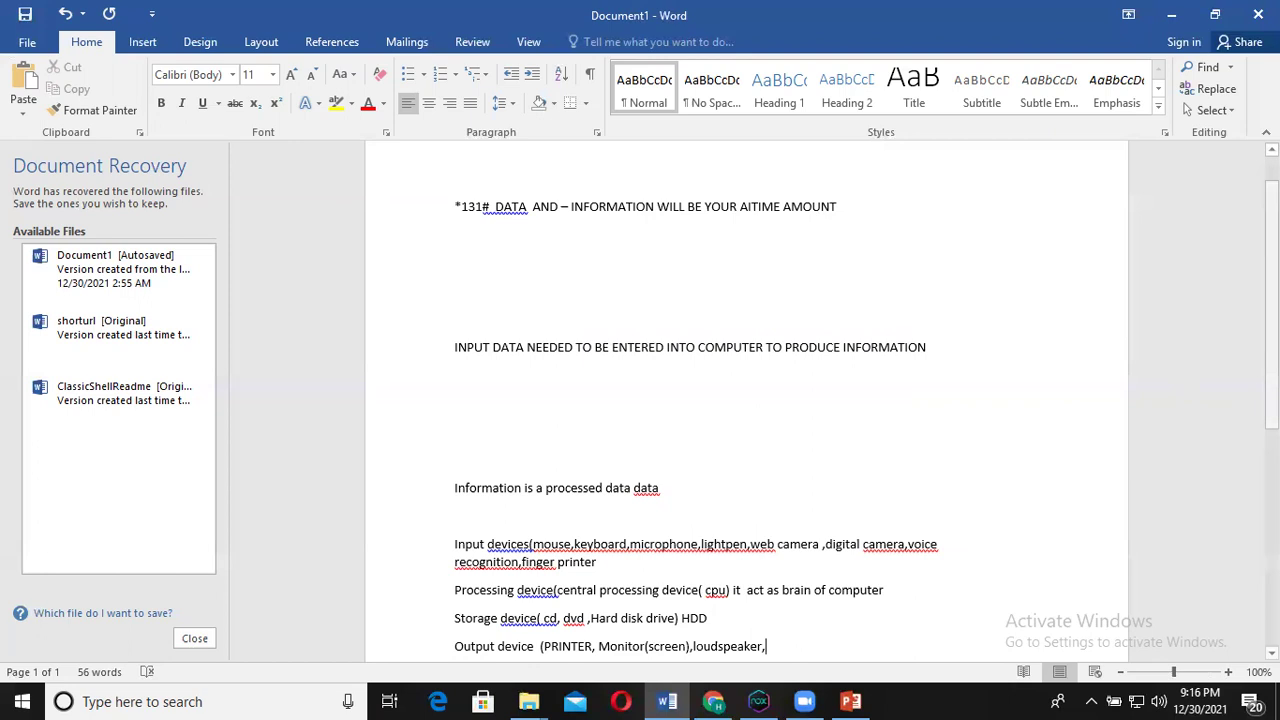
Apply the suggested spacing corrections before the opening brackets of the input devices and processing device lines
scroll(745, 400, down, 5)
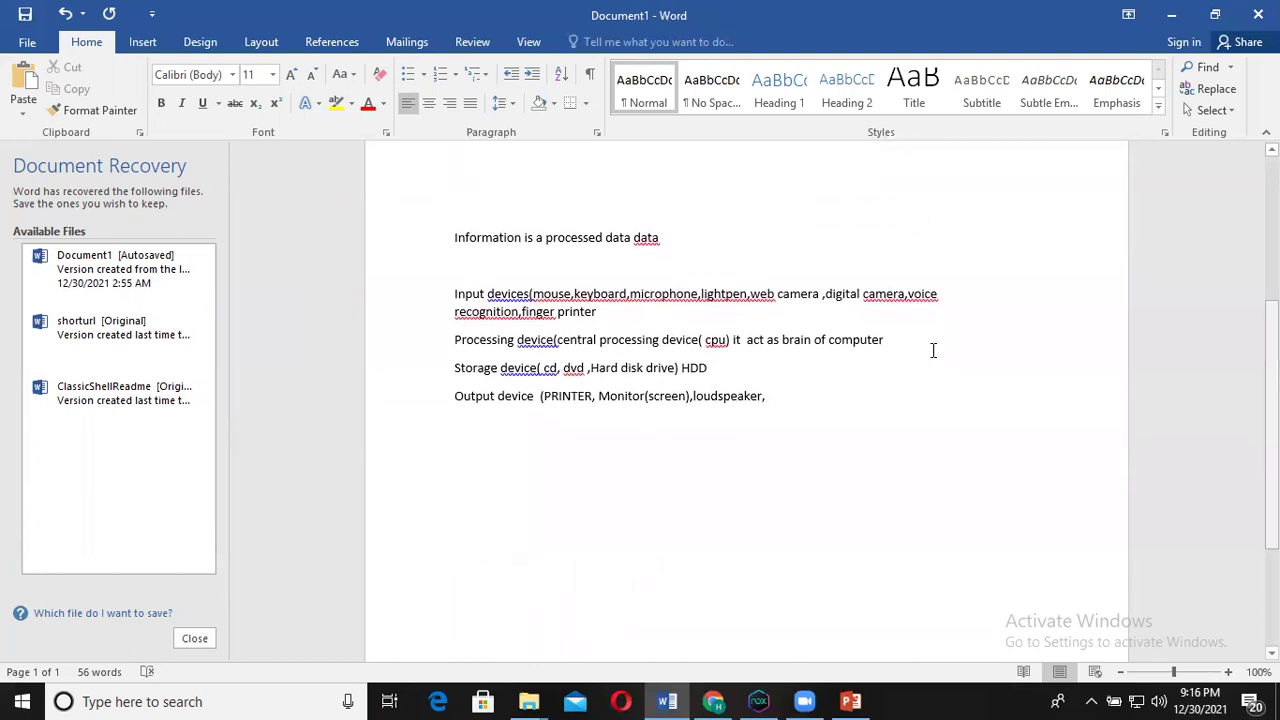
right_click(528, 296)
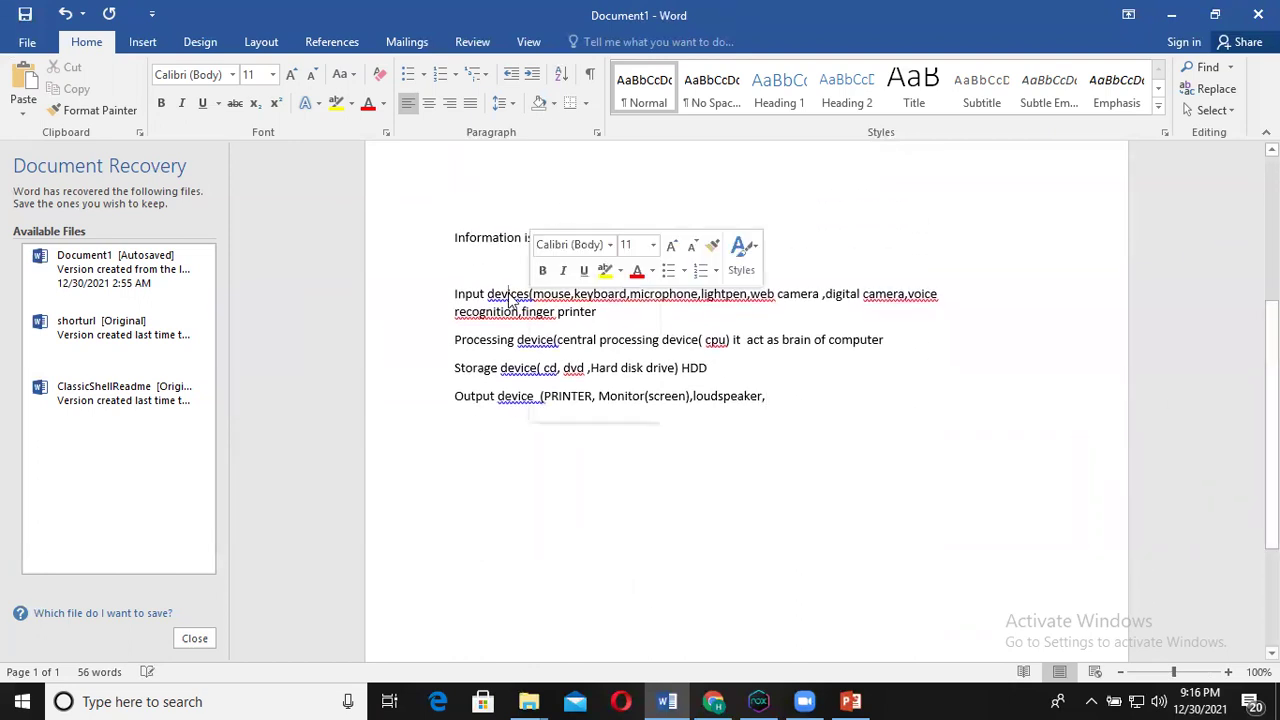
click(605, 308)
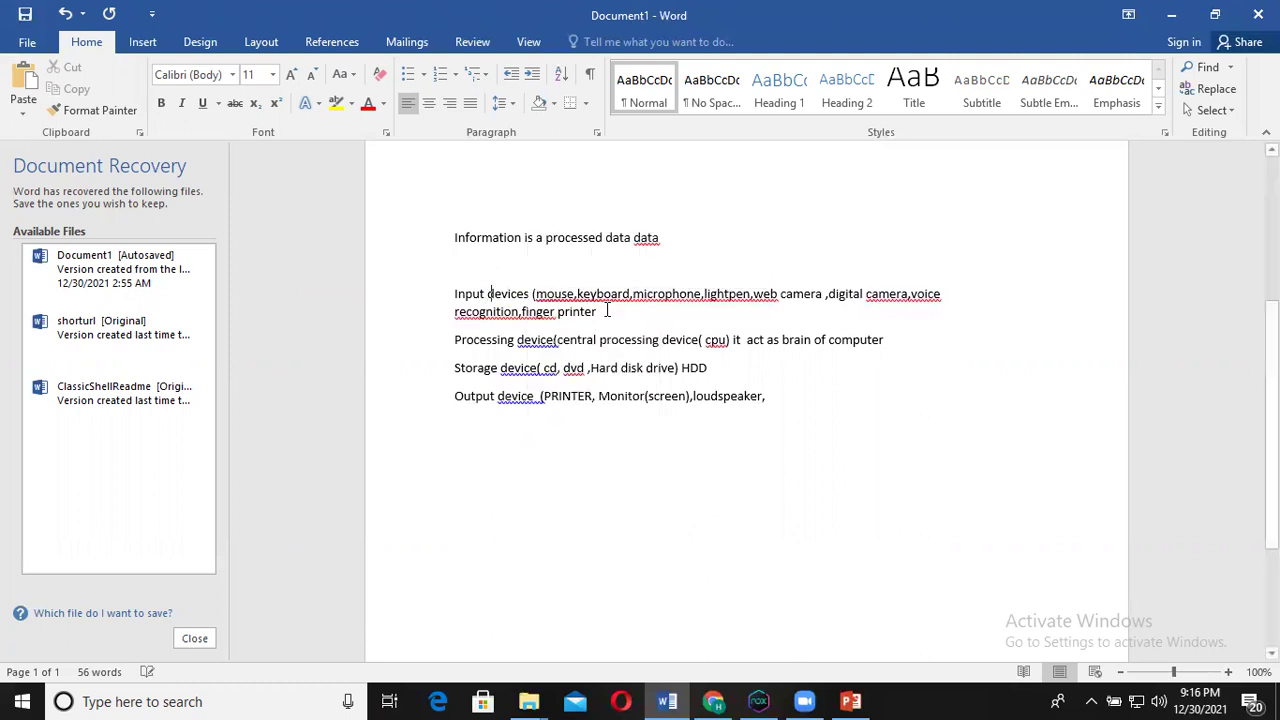
right_click(535, 342)
click(620, 361)
Format the input, processing, storage and output device lines in Times New Roman, size 16
drag(790, 405, 452, 292)
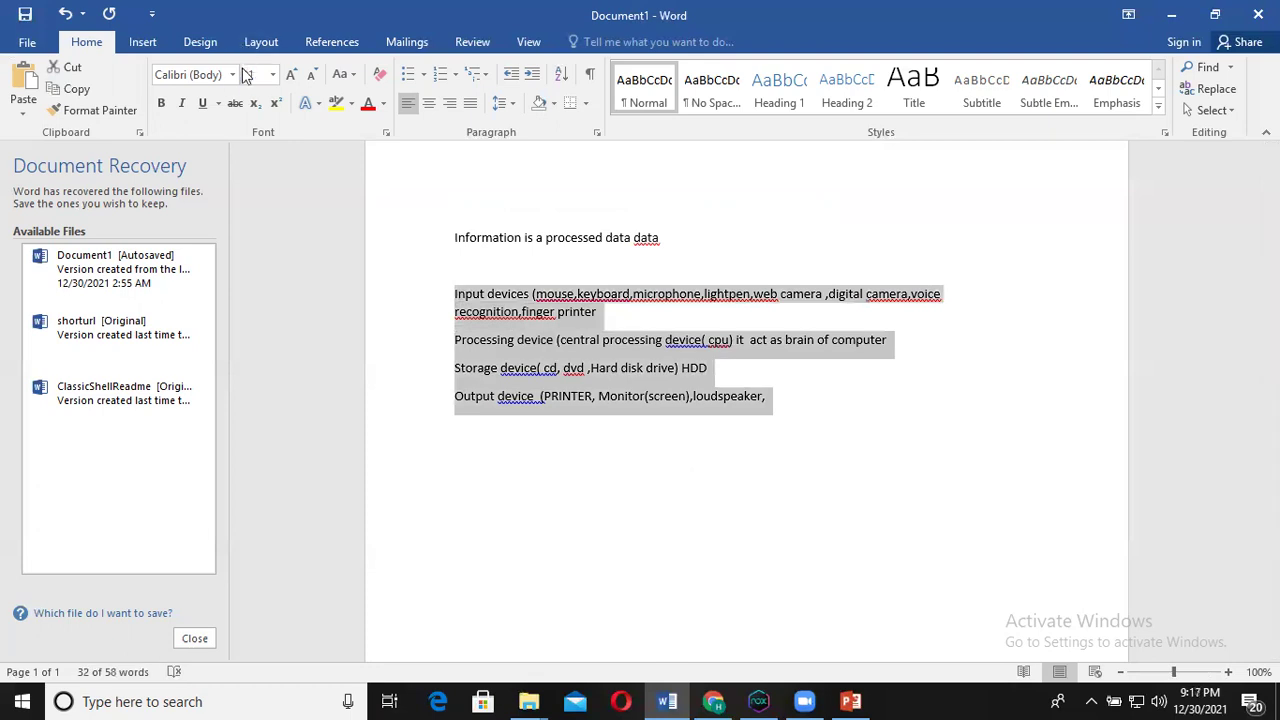
click(231, 75)
text(Times New Ro)
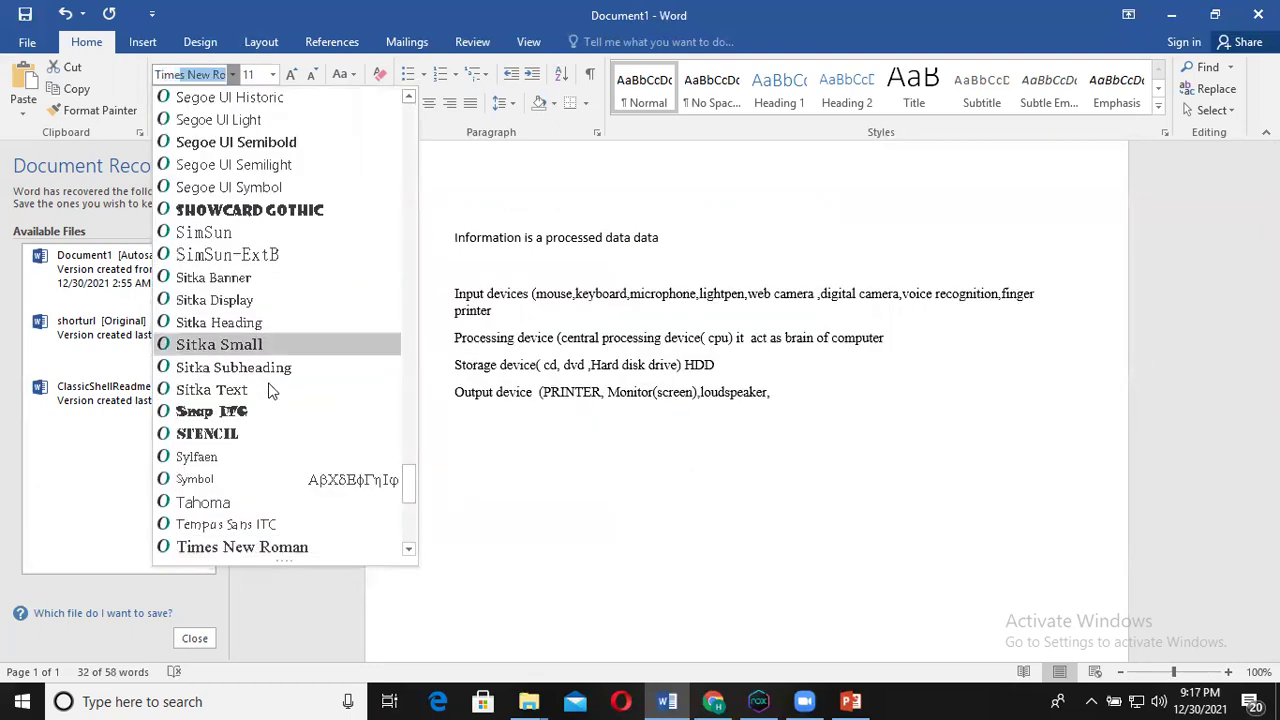
click(279, 550)
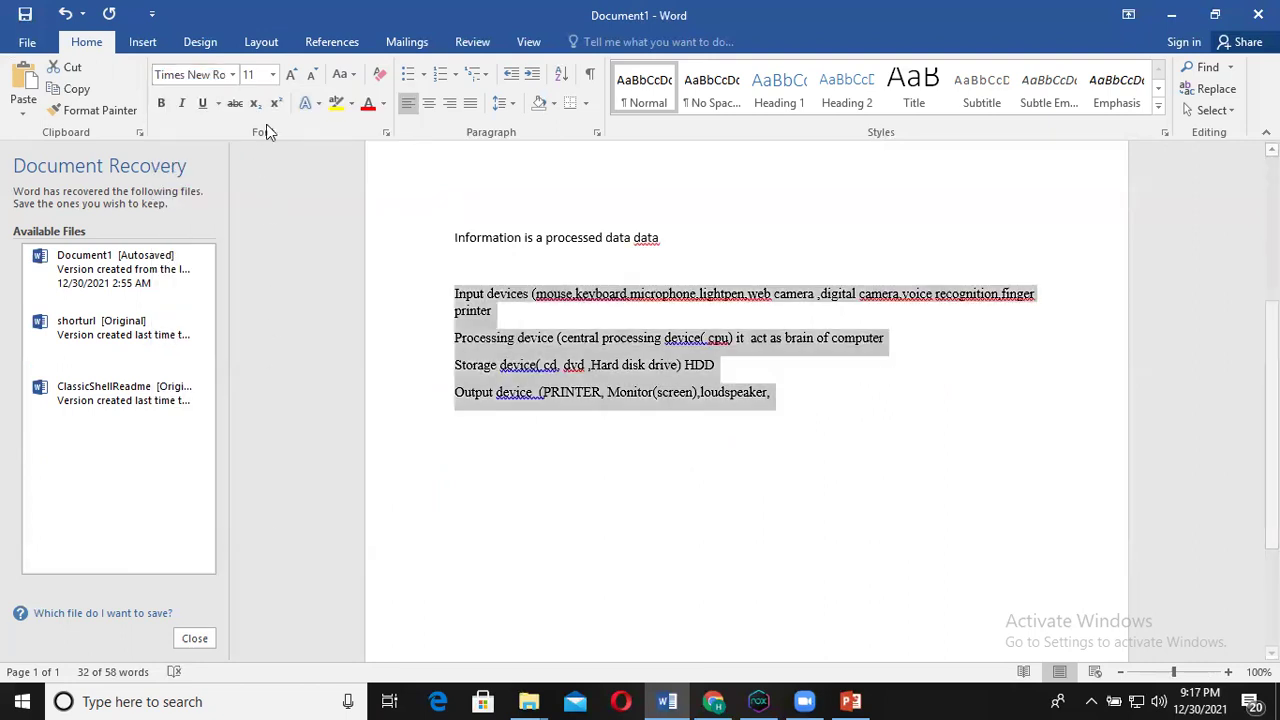
click(272, 74)
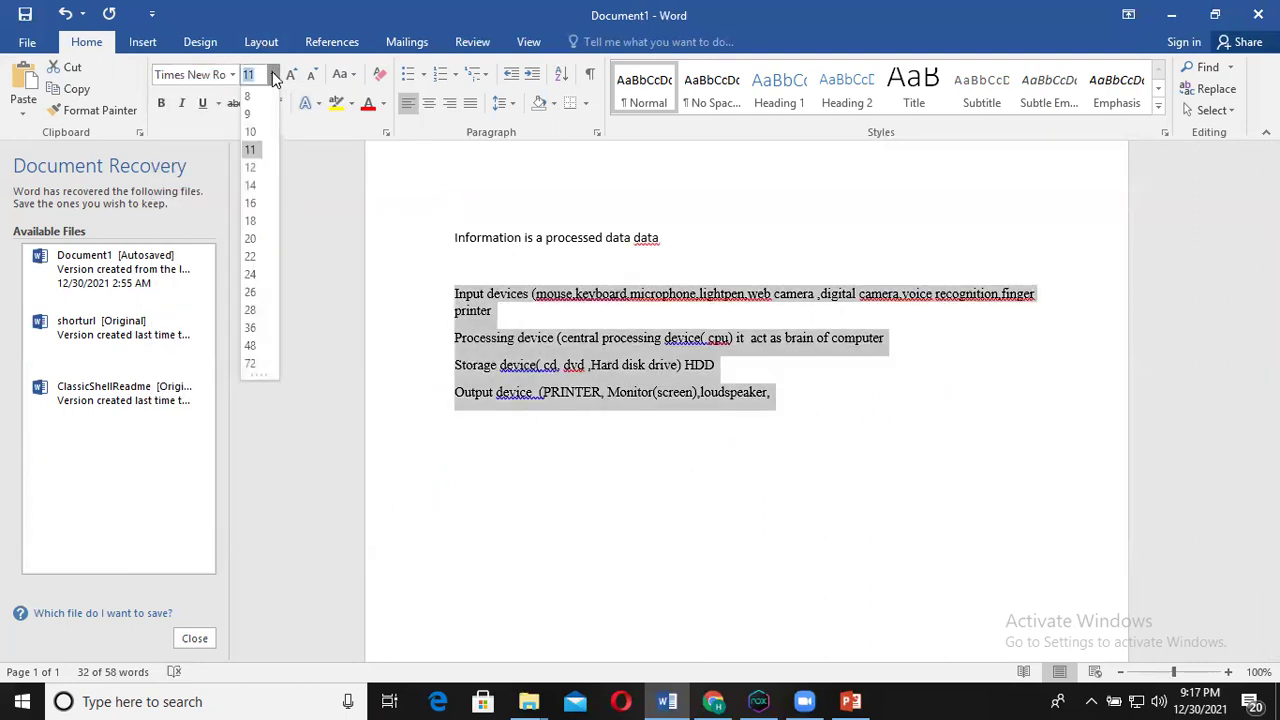
click(251, 203)
click(679, 536)
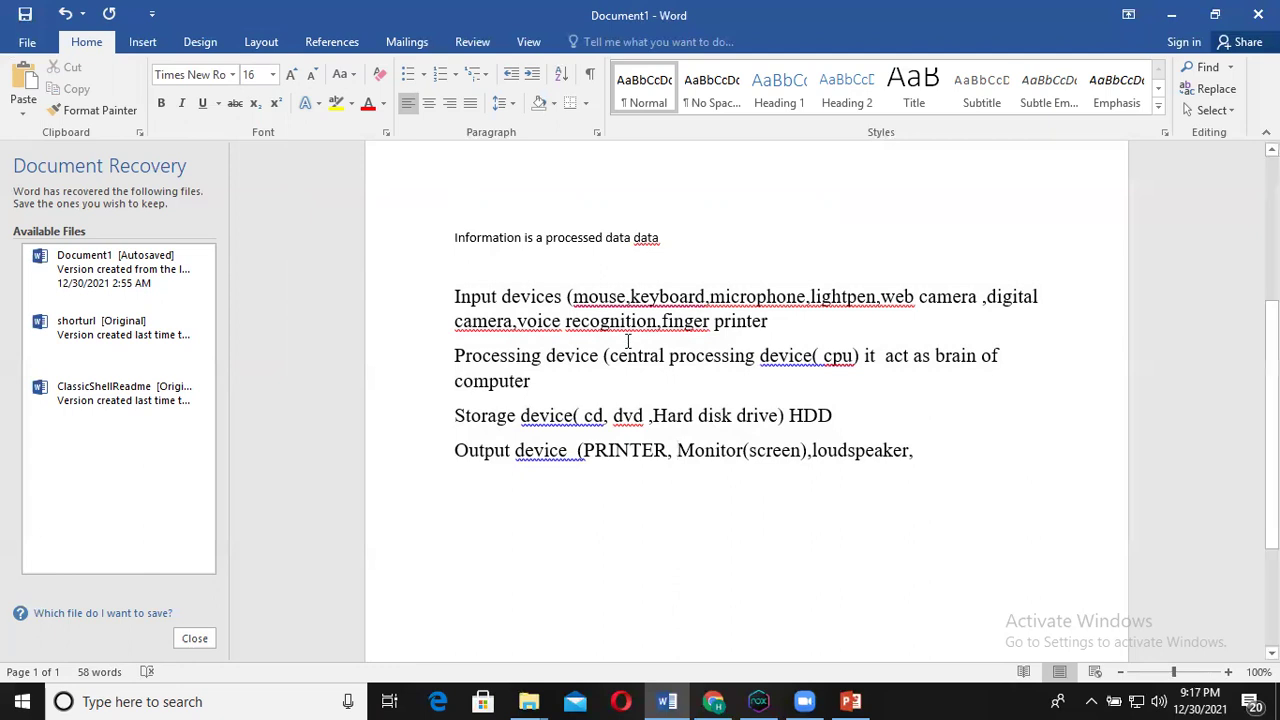
Make the heading words "Input devices" bold
drag(501, 300, 443, 291)
click(559, 297)
shift+click(467, 284)
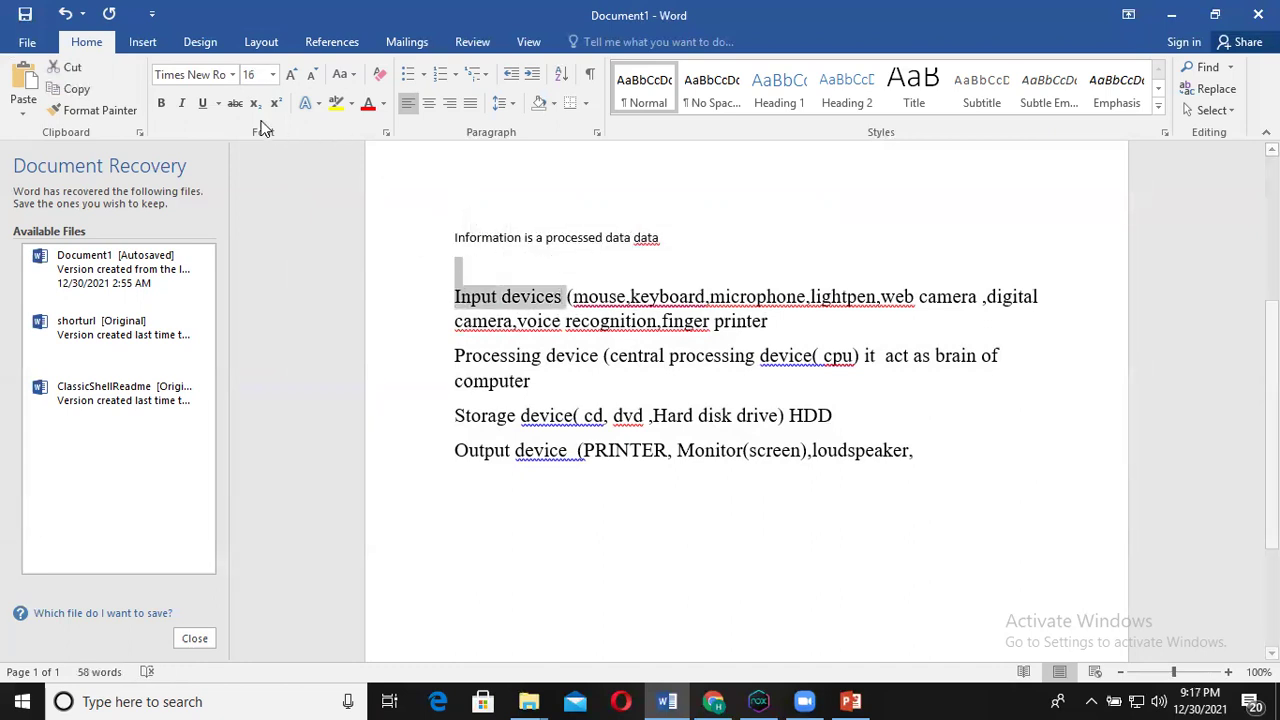
click(161, 103)
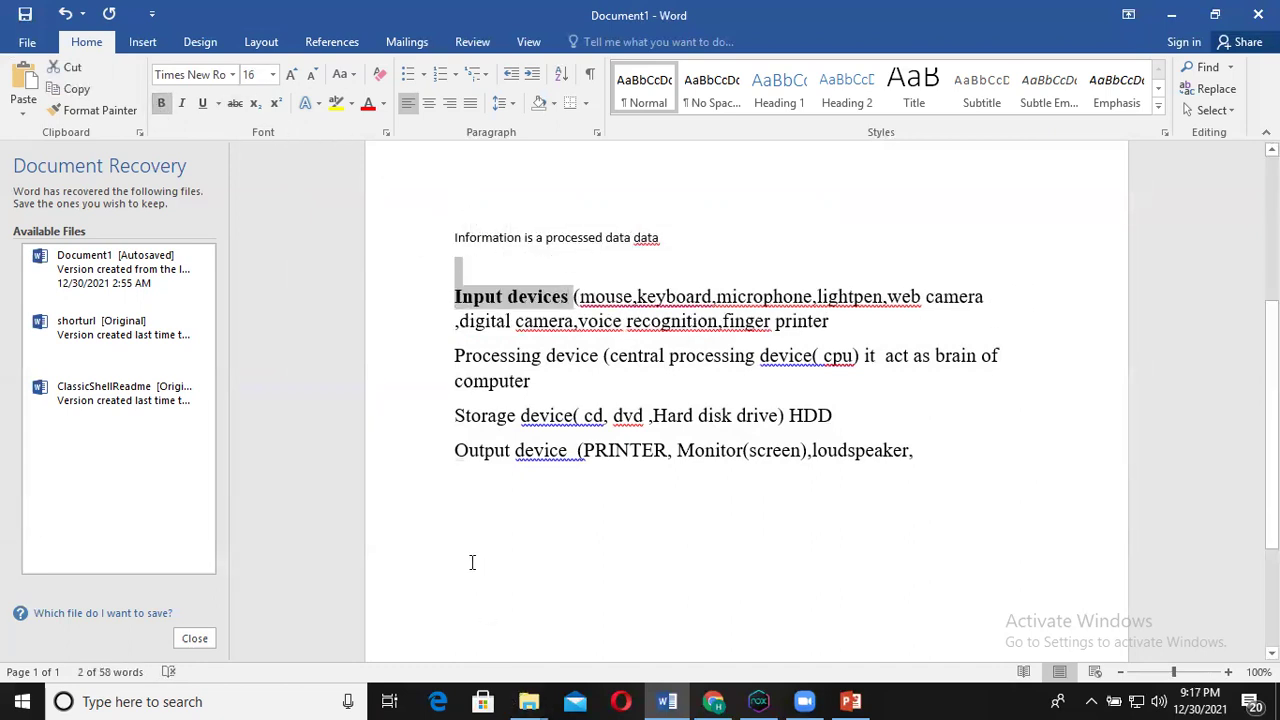
click(472, 562)
text(telep)
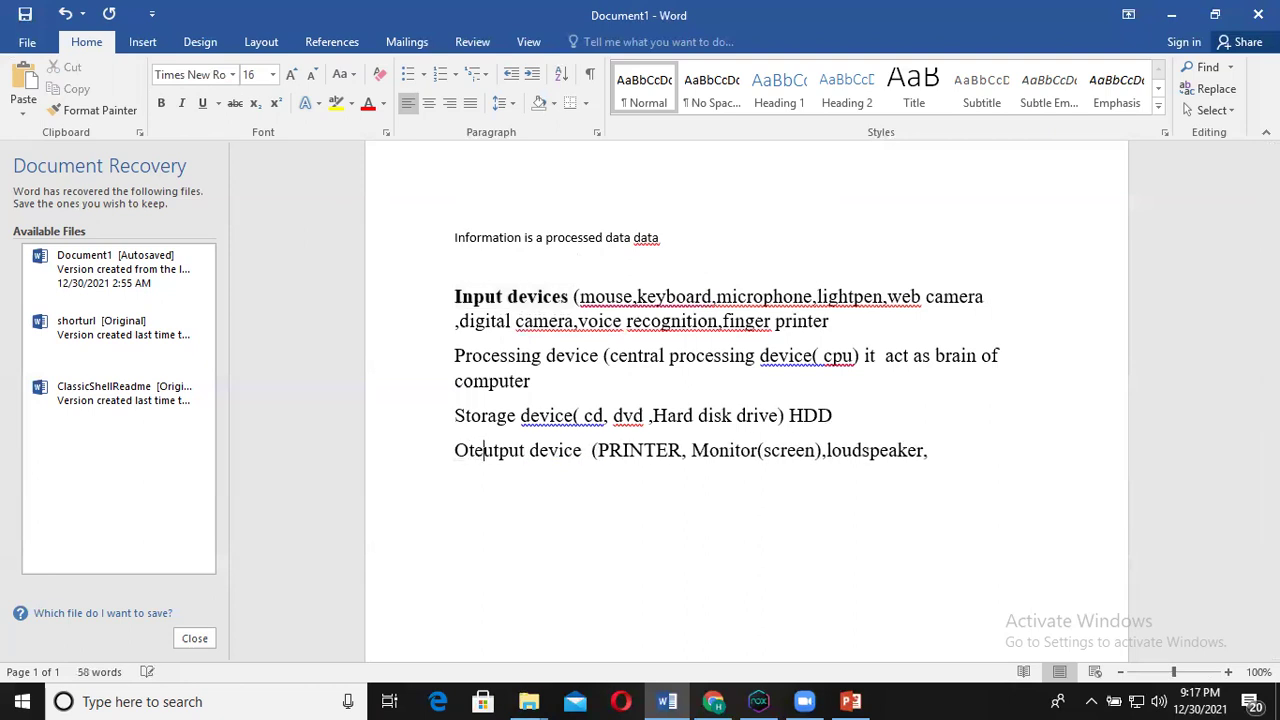
text(hone)
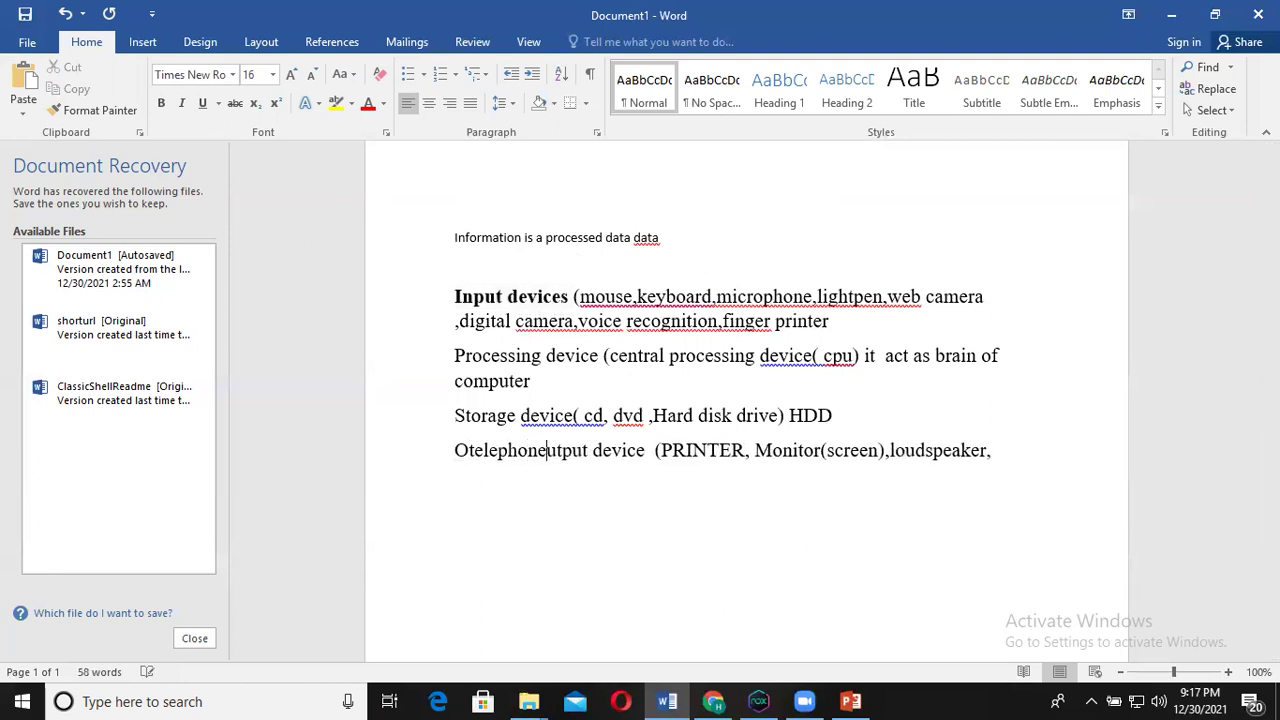
key(BackSpace)
key(BackSpace)
key(BackSpace)
key(BackSpace)
key(BackSpace)
key(BackSpace)
key(BackSpace)
key(BackSpace)
key(BackSpace)
key(BackSpace)
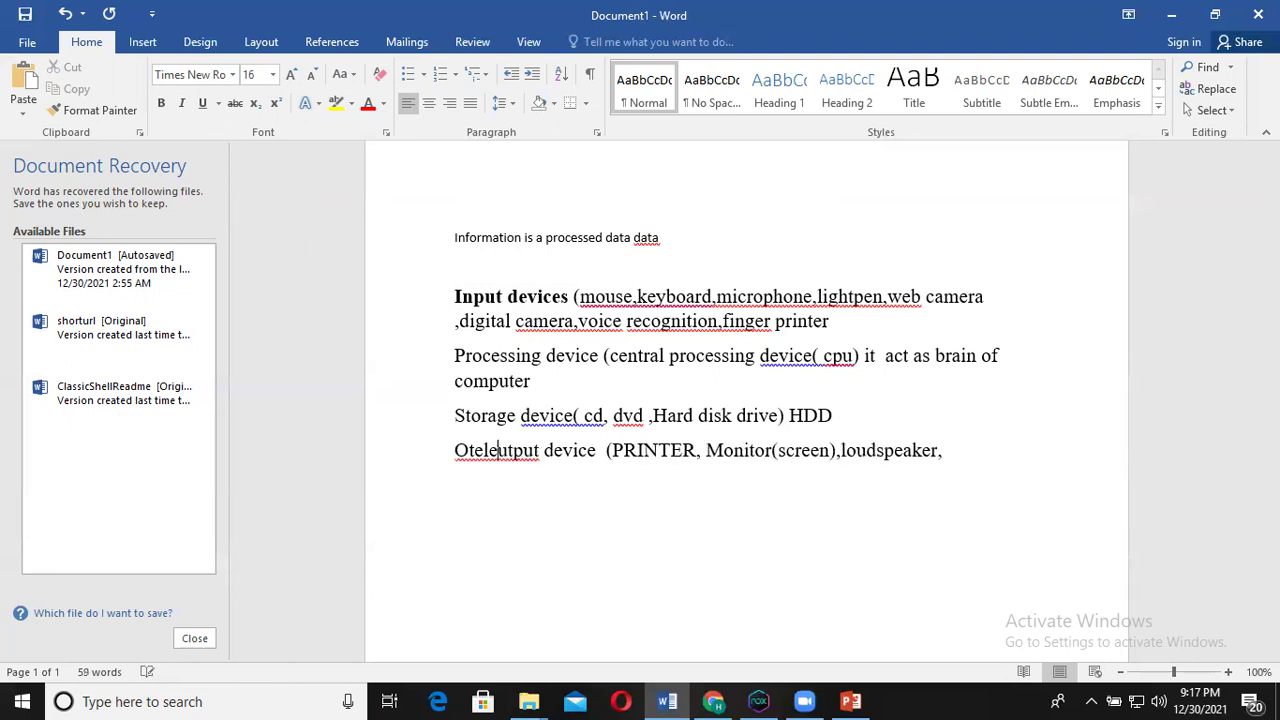
double_click(470, 579)
click(470, 579)
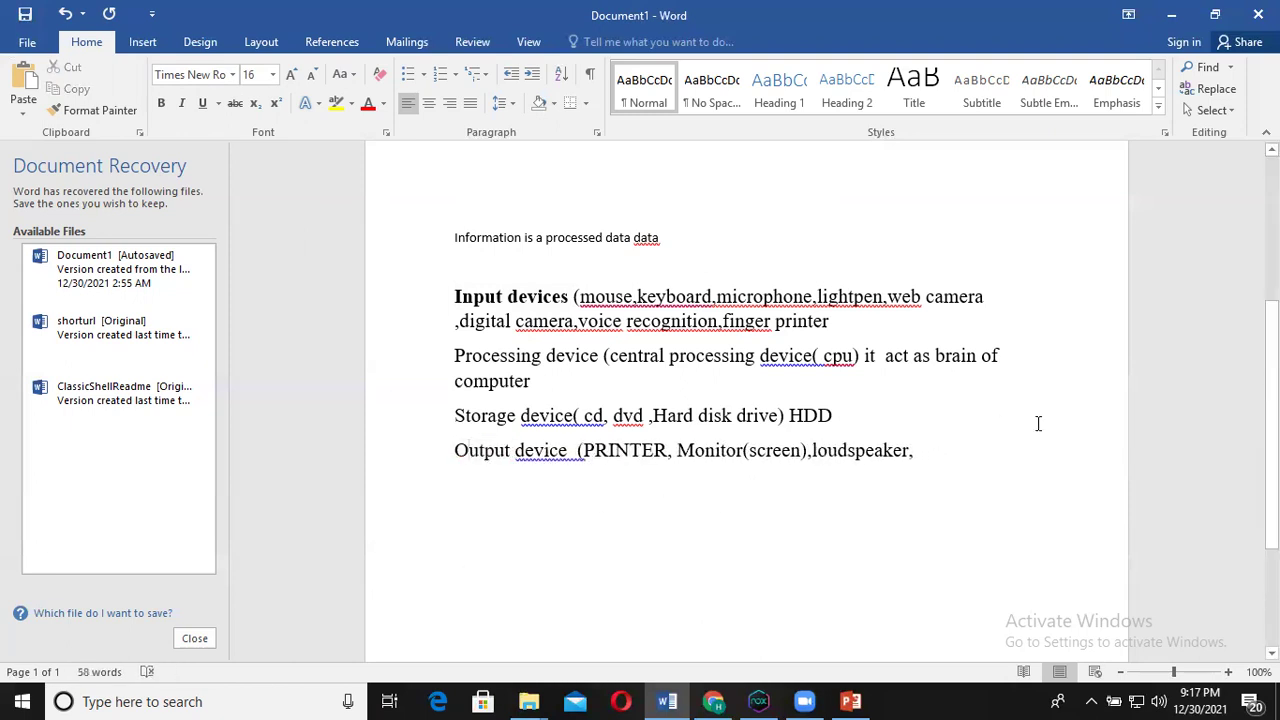
Add the line "Telephone is a computer" a few blank lines below the output device line
click(935, 449)
key(Return)
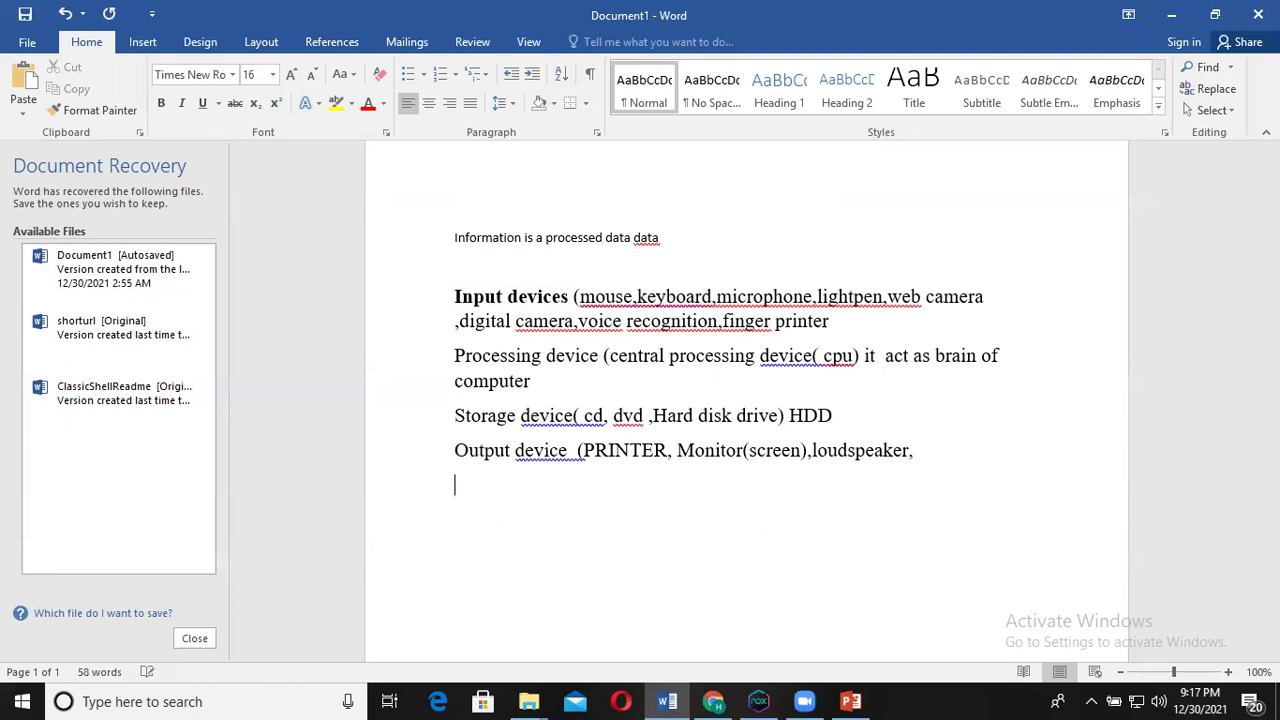
text(telephone is a computer)
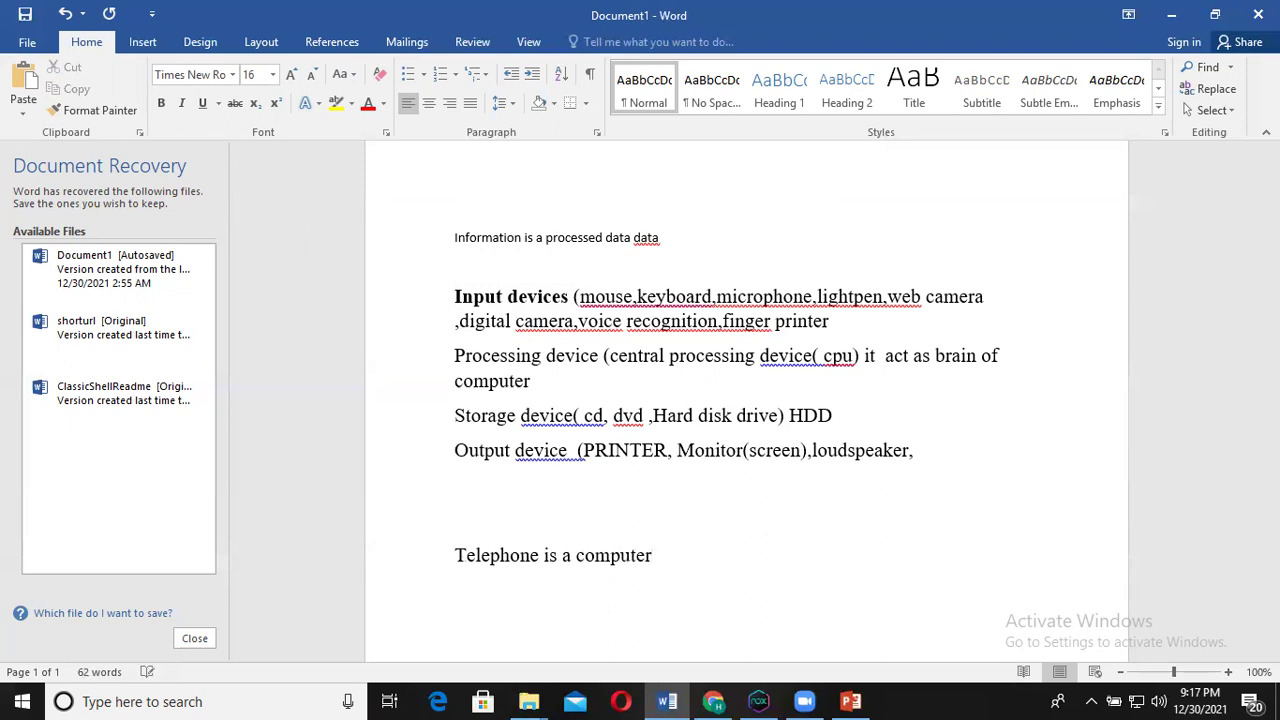
Make the heading words "Processing device", "Storage device" and "Output device" bold
drag(598, 358, 454, 358)
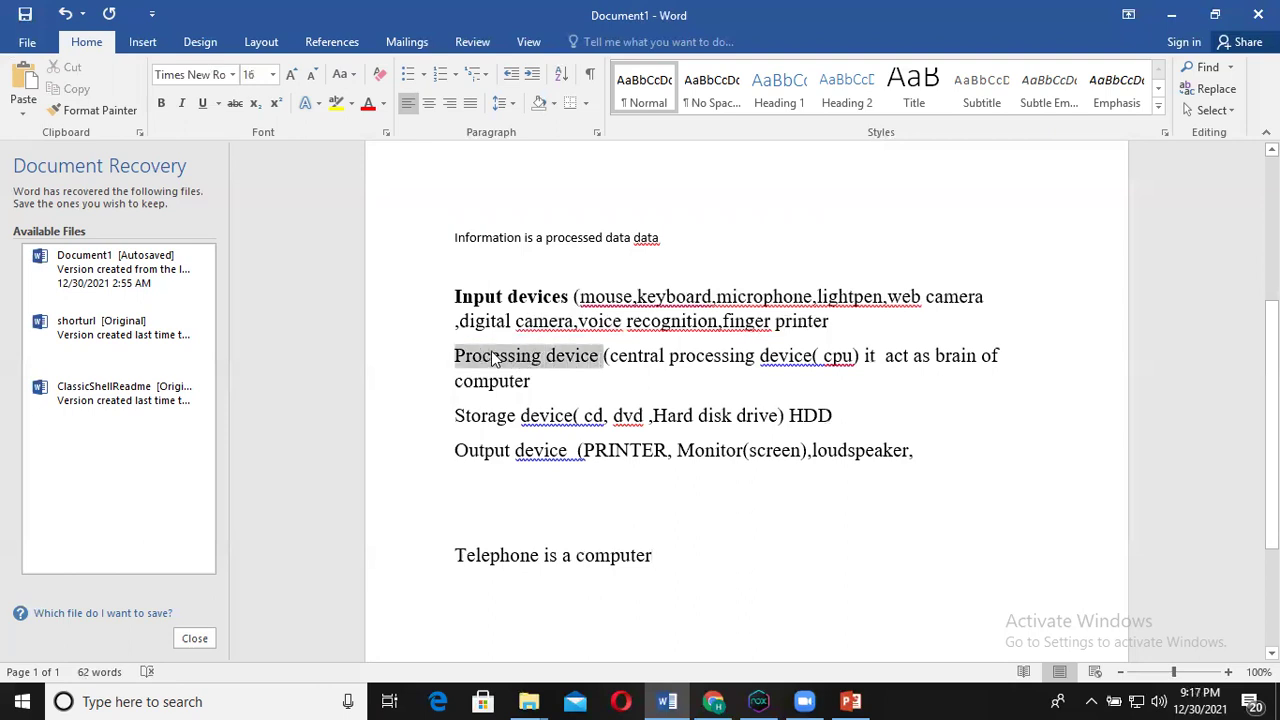
click(162, 106)
drag(575, 418, 454, 418)
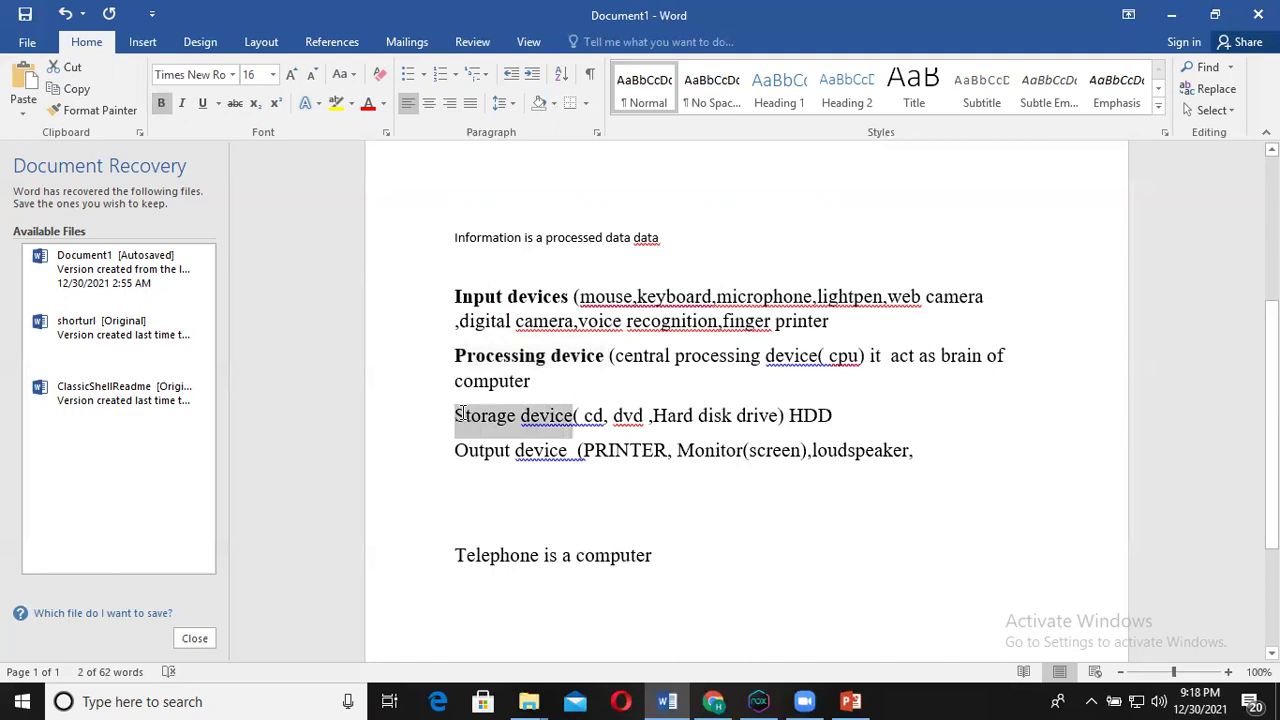
click(164, 102)
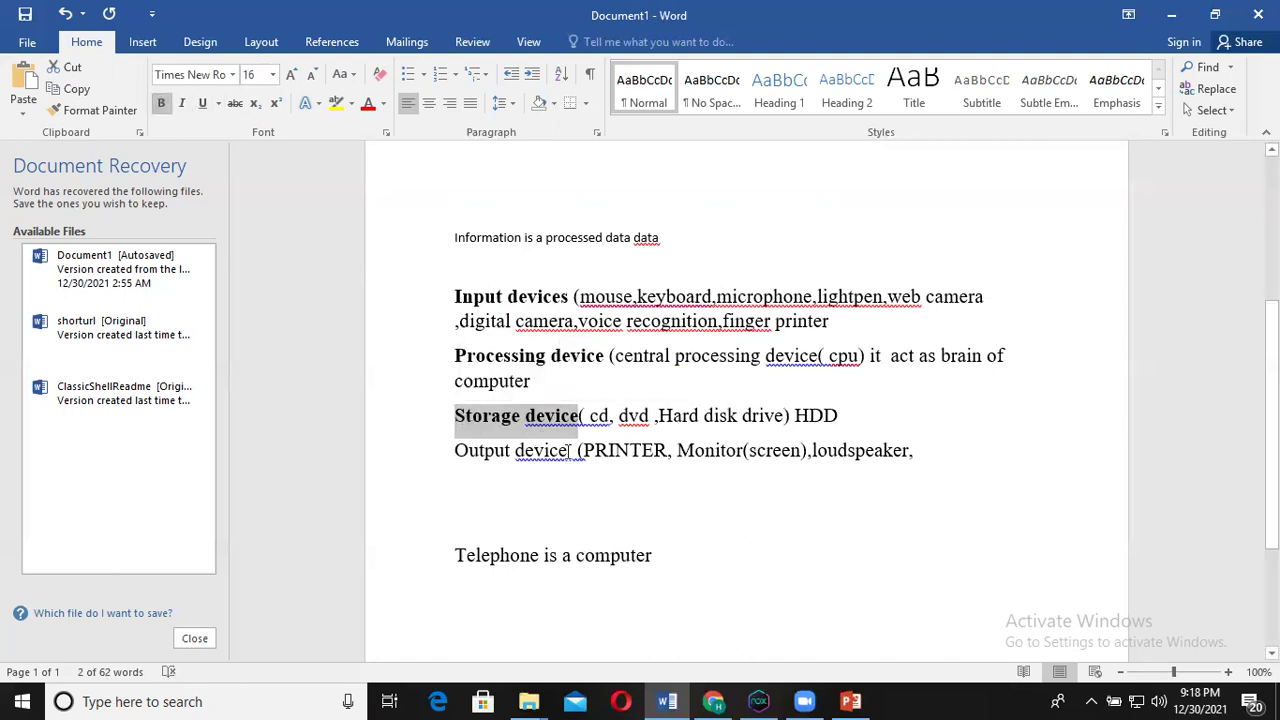
drag(569, 452, 466, 452)
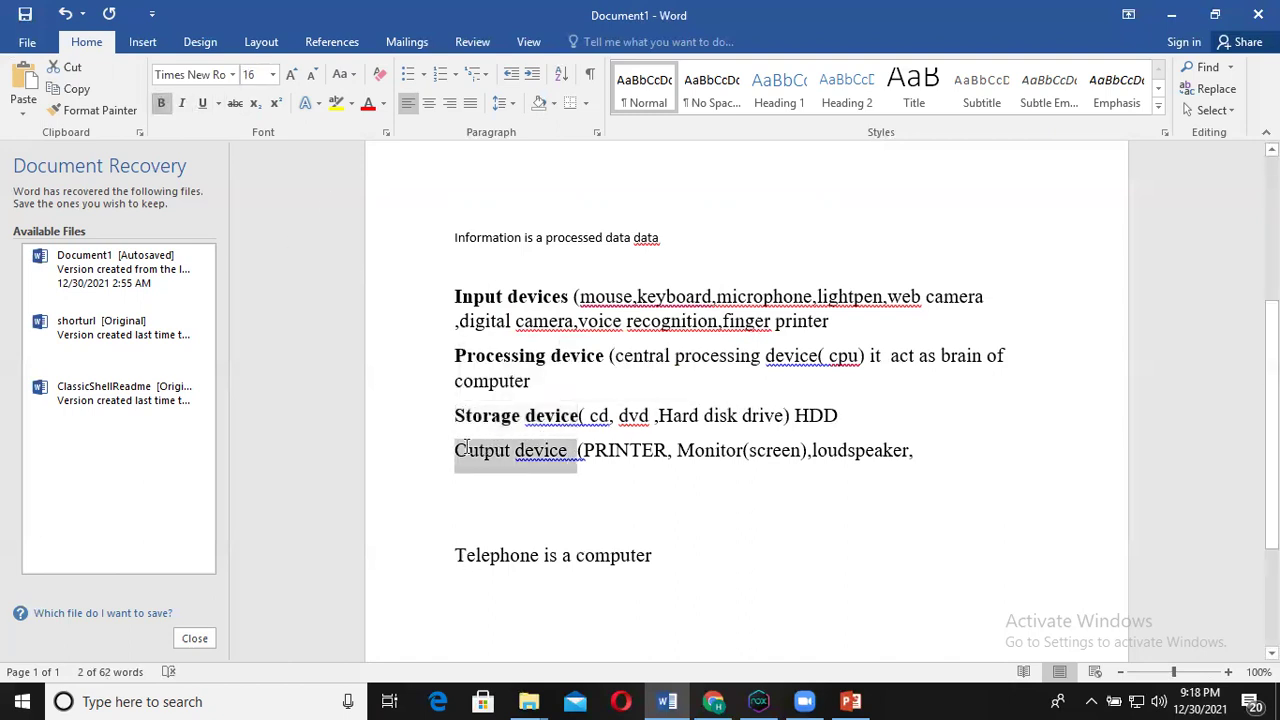
click(161, 103)
click(705, 486)
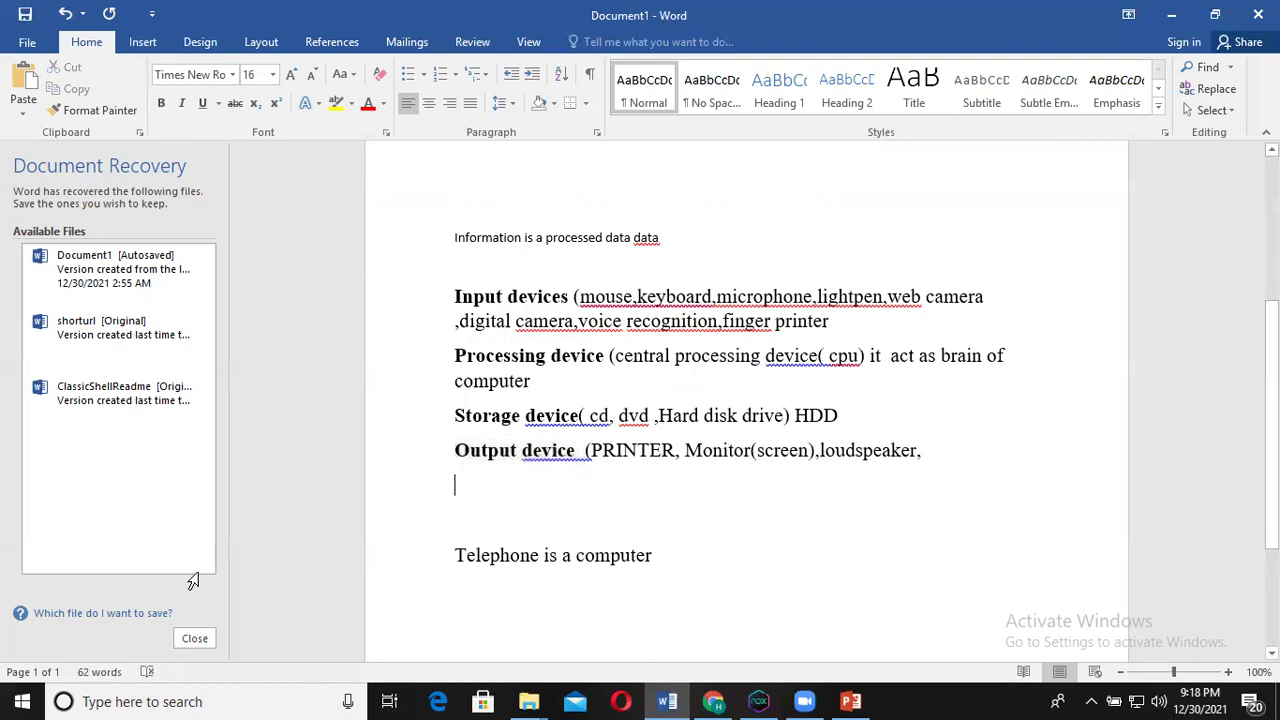
Switch to the PowerPoint lesson and view slide 23 on media players and digital cameras and slide 24 on processor, RAM and storage
click(1180, 17)
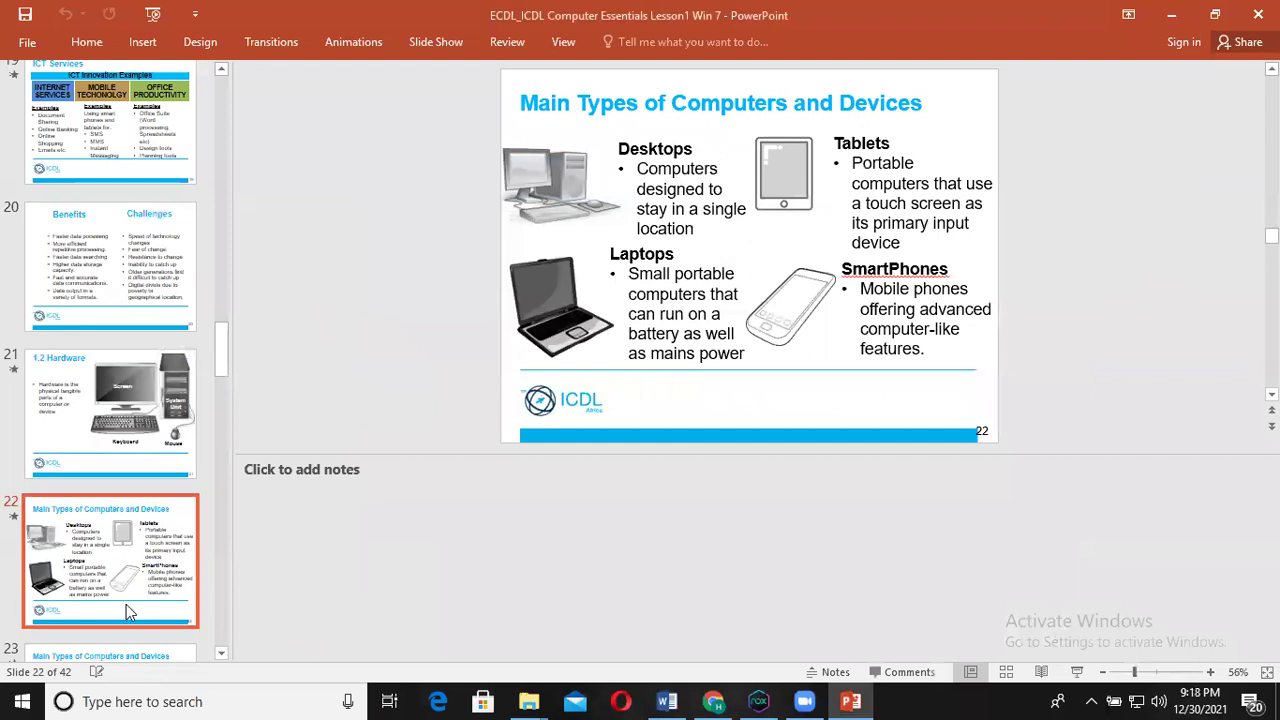
click(222, 653)
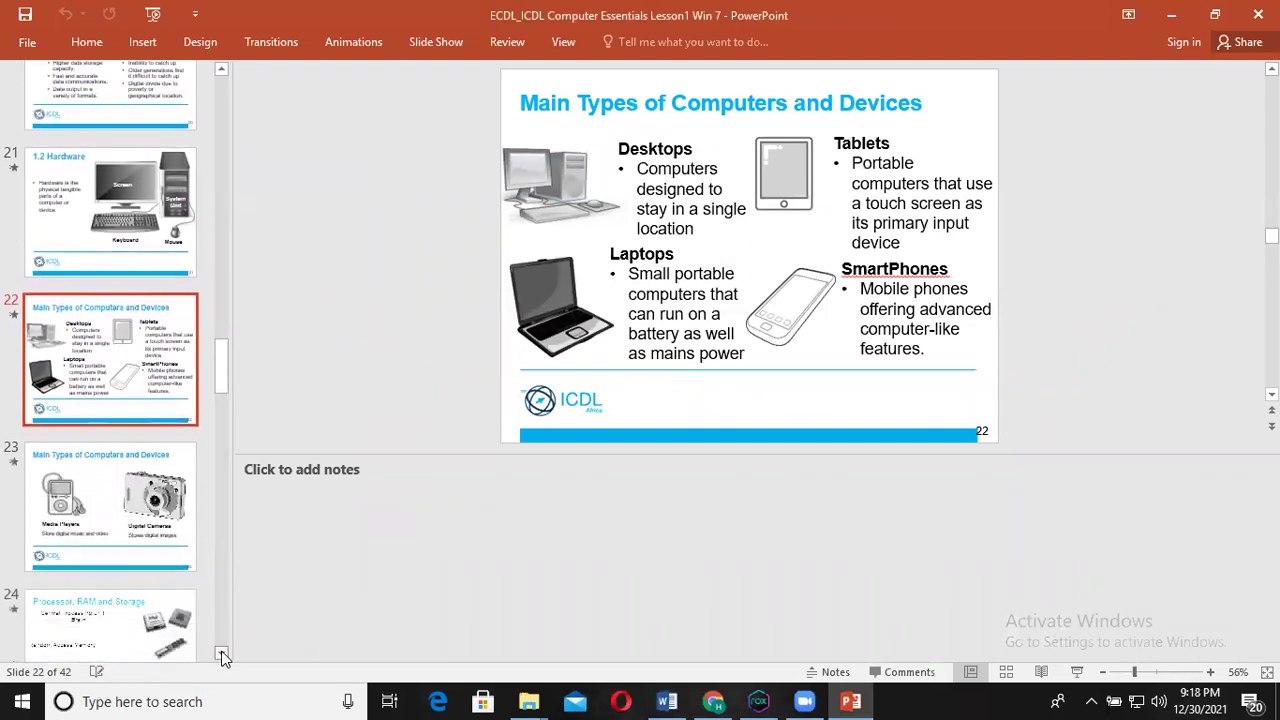
click(222, 655)
click(50, 385)
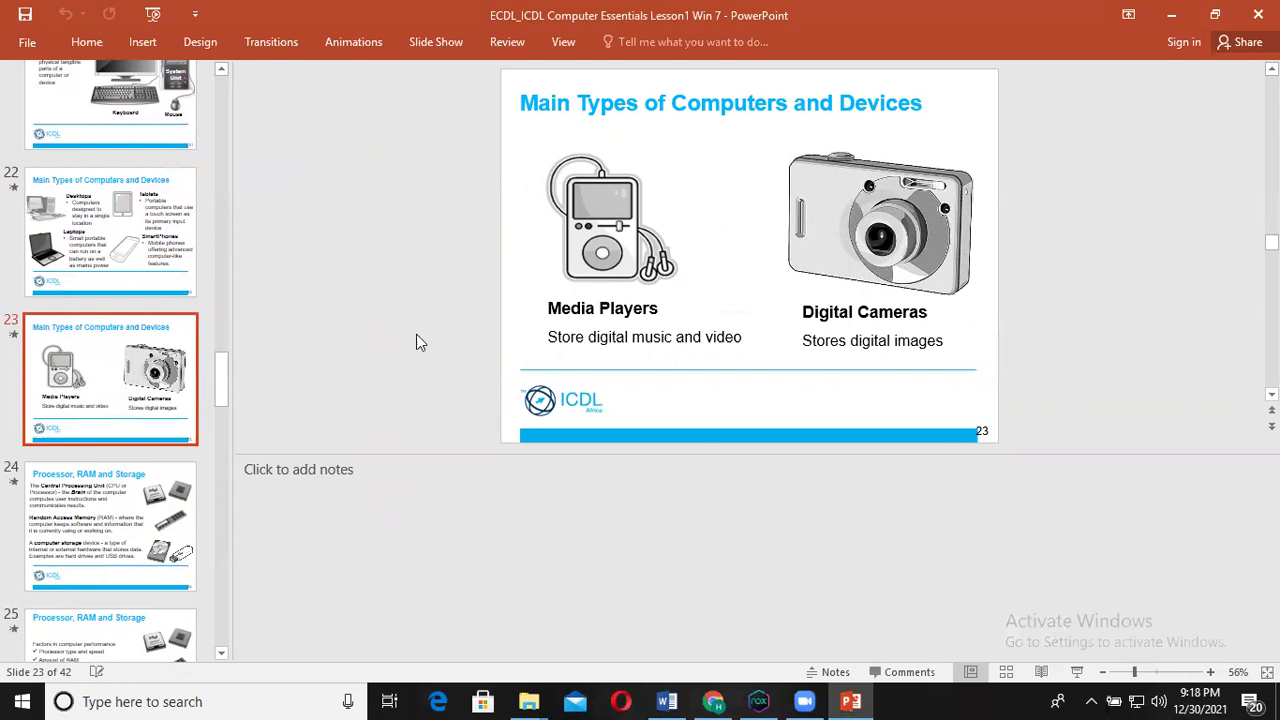
click(121, 507)
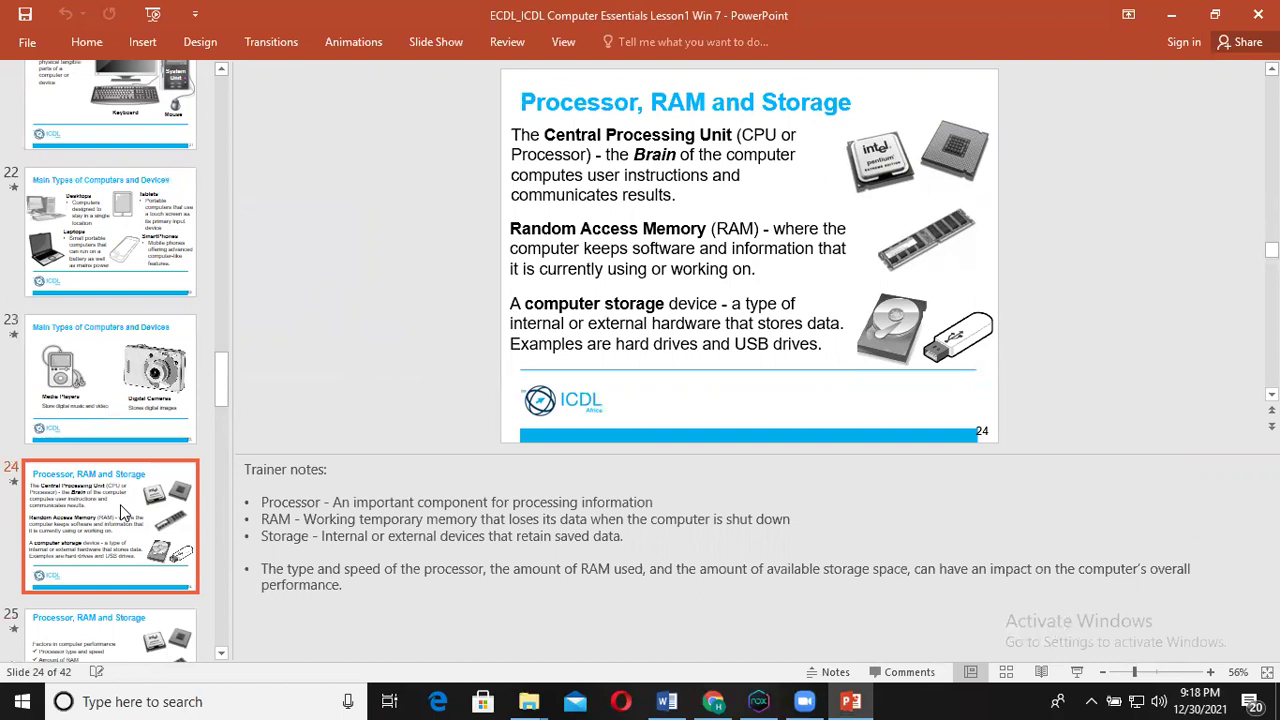
Return to the Word notes and add "(processor)" at the end of the processing device line
click(667, 701)
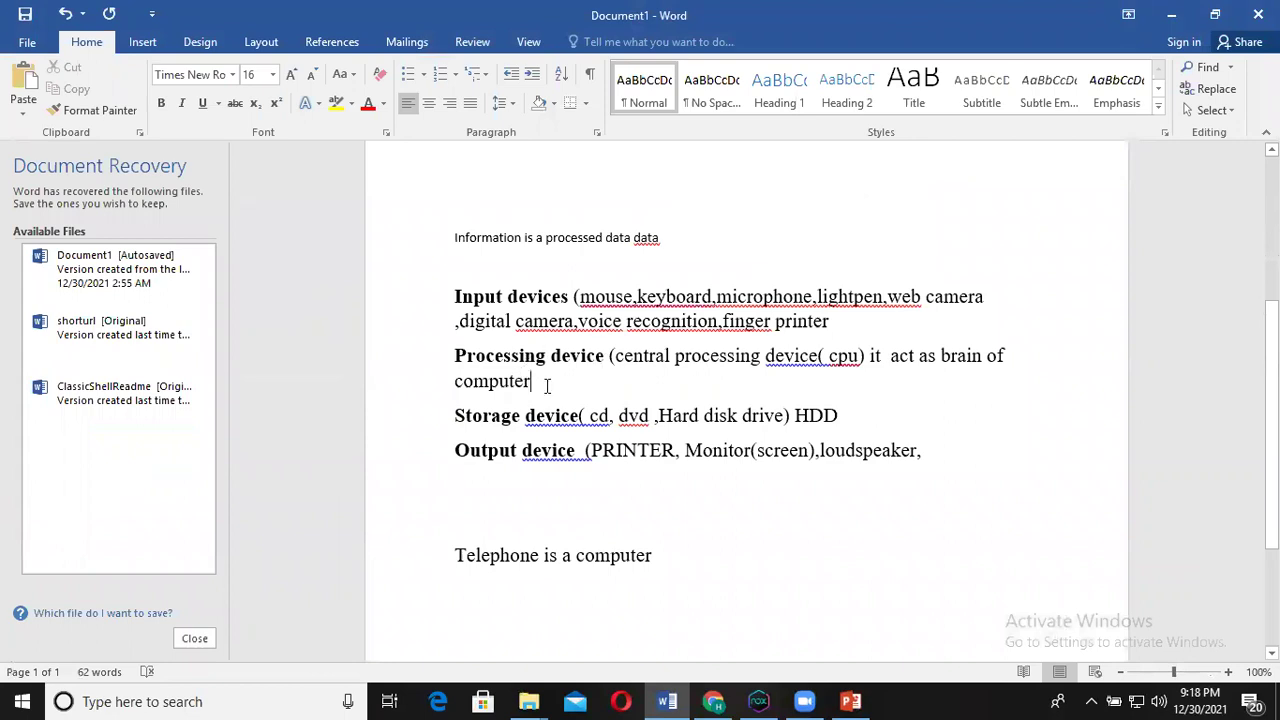
text((proce)
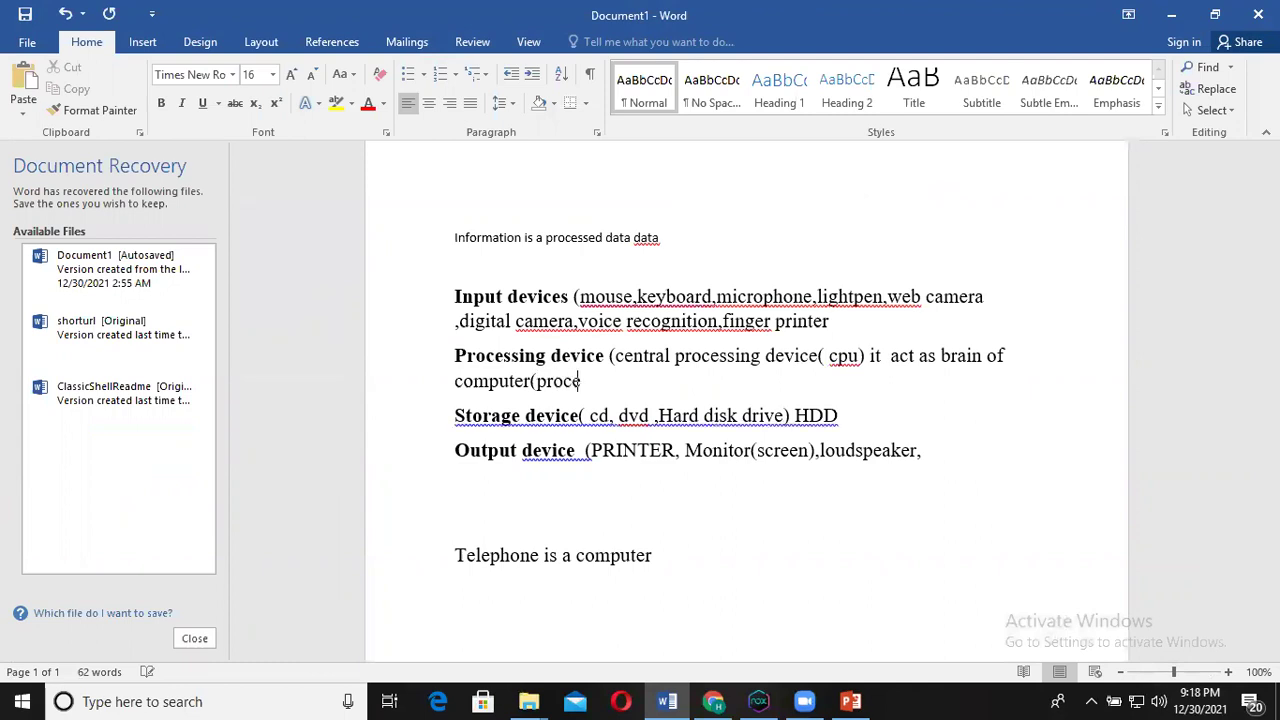
text(ssor)
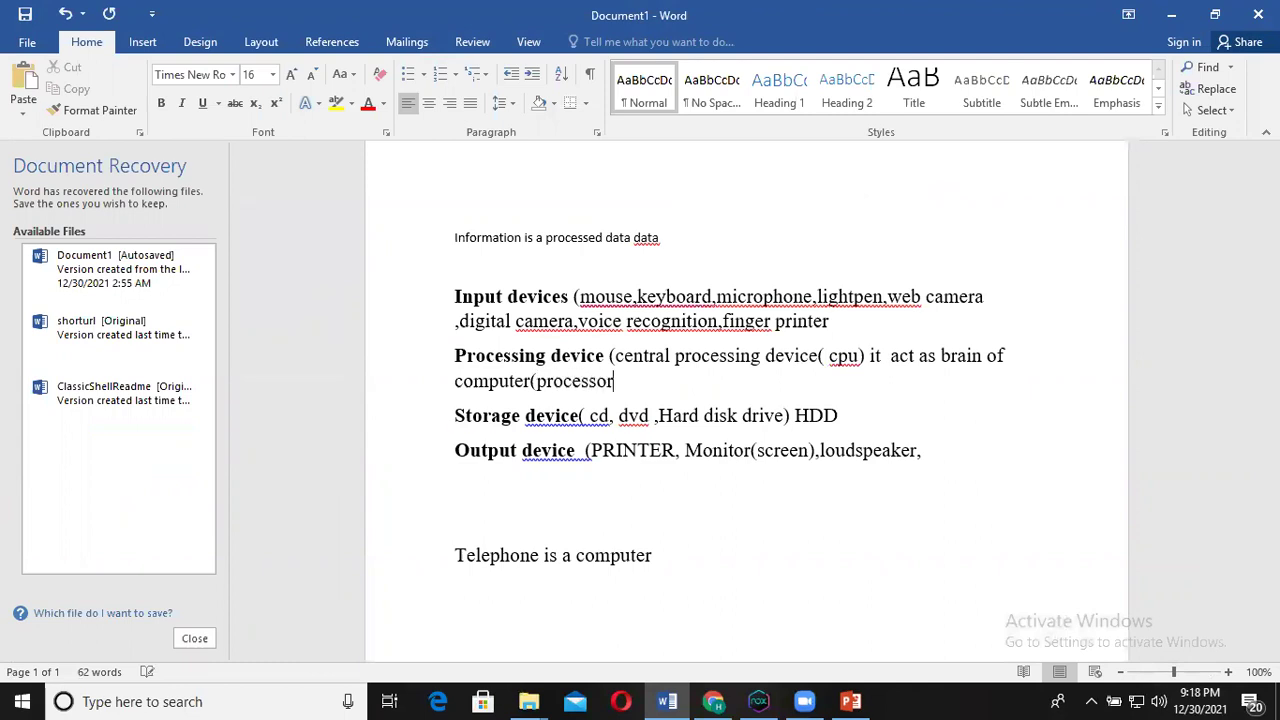
text())
Set the font size of "(processor" at the end of the processing device line to 36
drag(613, 381, 532, 385)
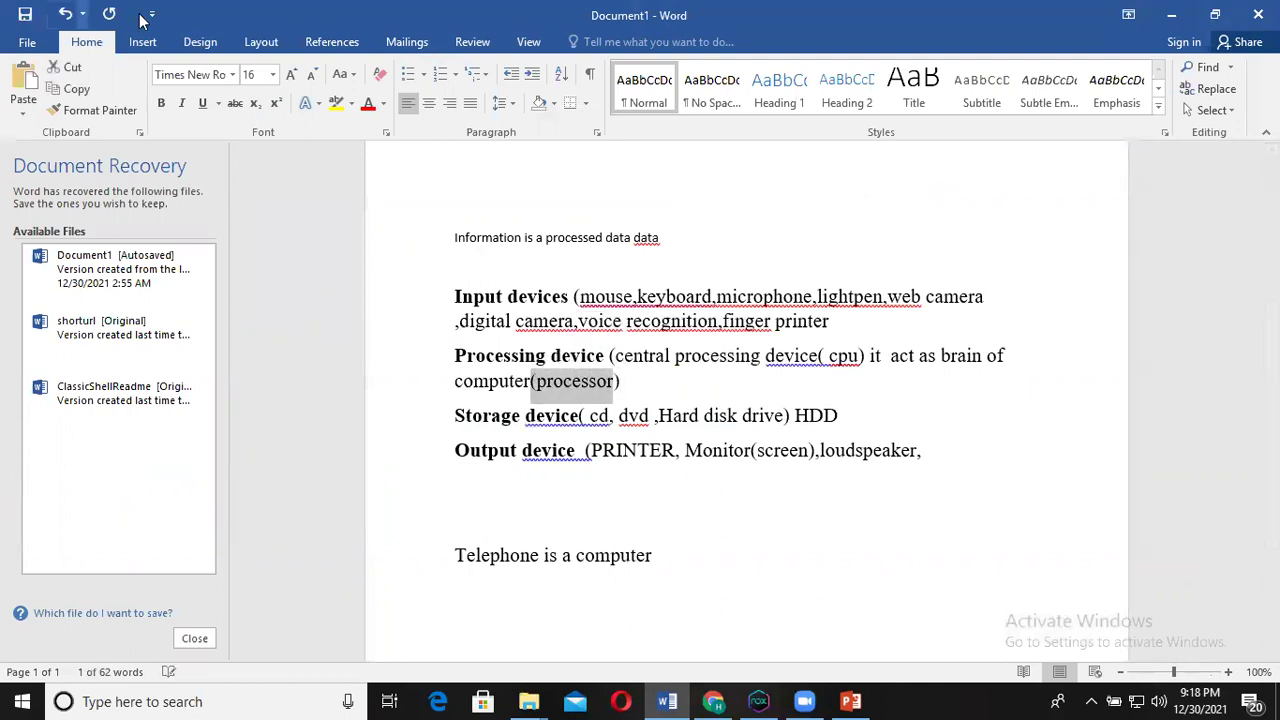
click(273, 76)
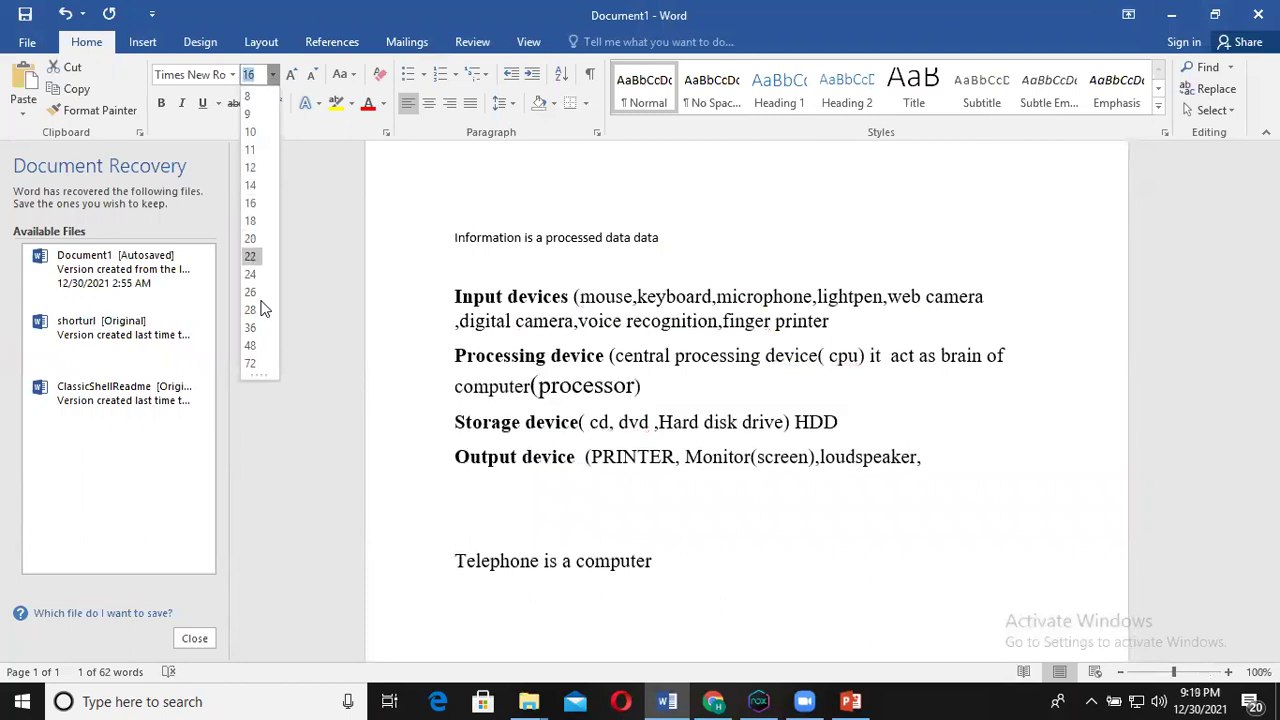
click(251, 328)
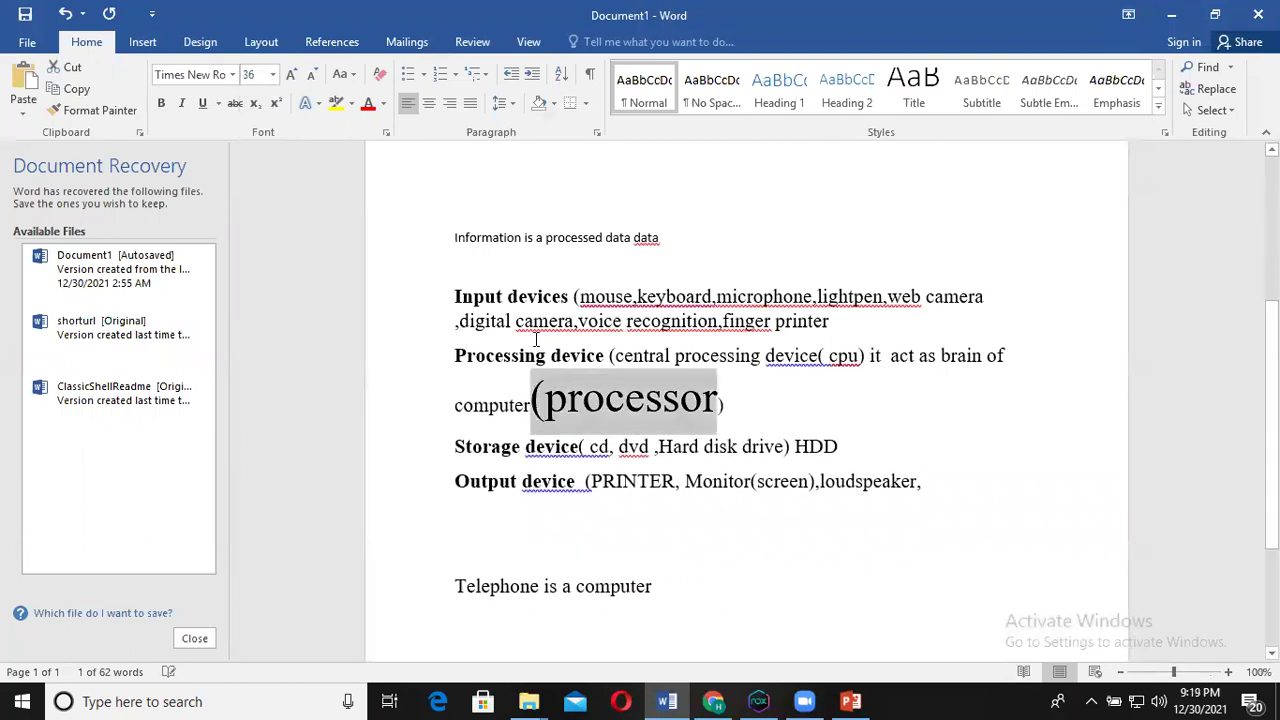
click(643, 405)
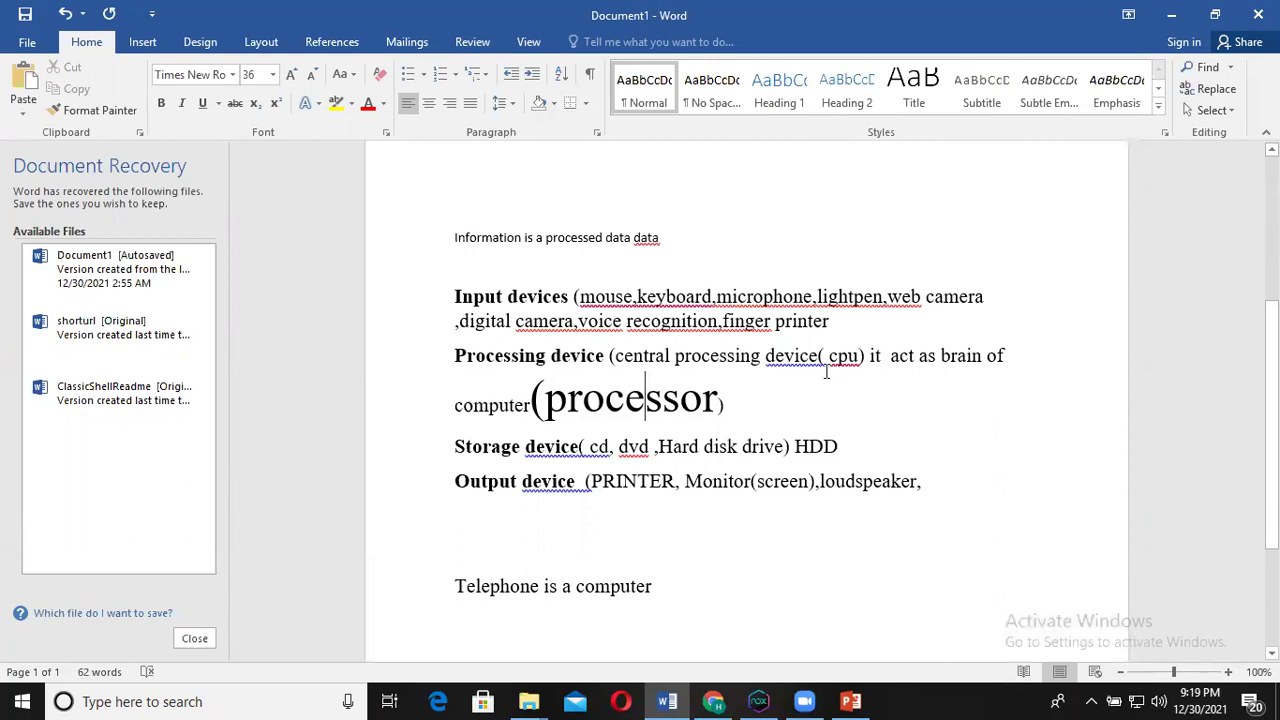
click(733, 400)
Enlarge "central processing device( cpu)" in the processing device line to font size 20
drag(864, 360, 615, 358)
click(272, 74)
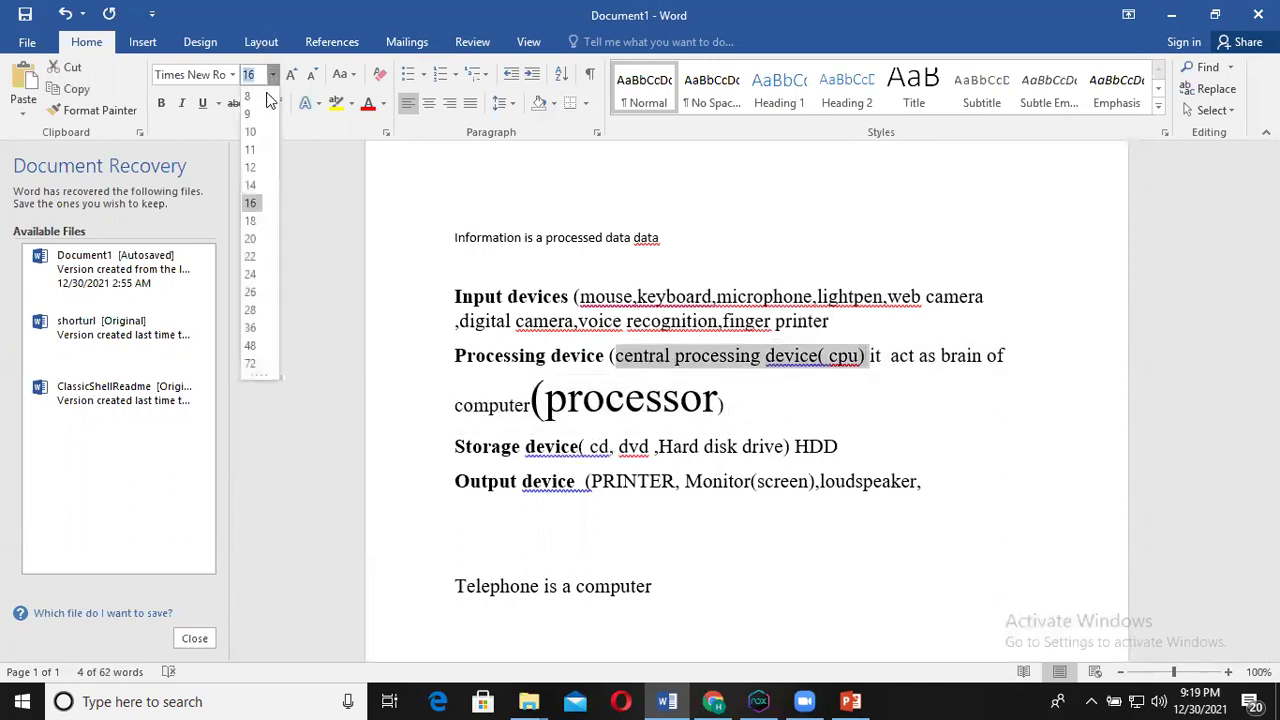
click(253, 243)
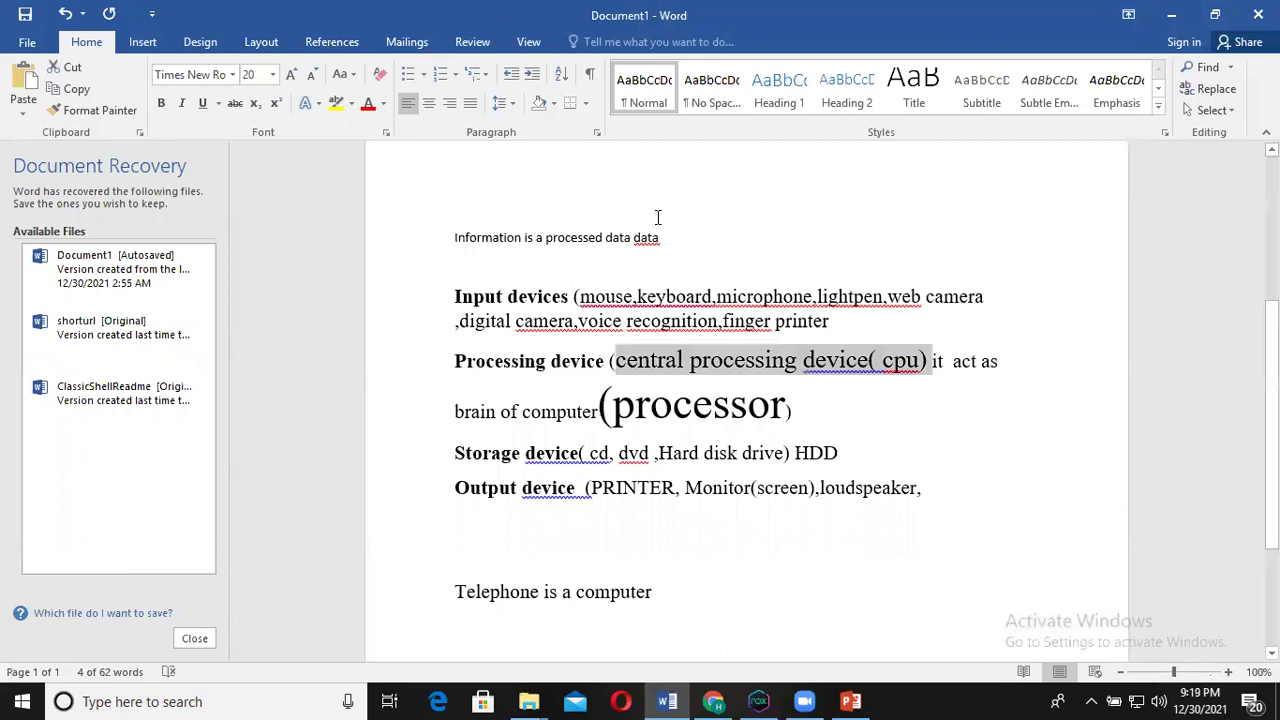
View slide 24 in PowerPoint and add in Word after "(processor)": "– the language for the computer it is called machine code it use o and 1"
click(1181, 22)
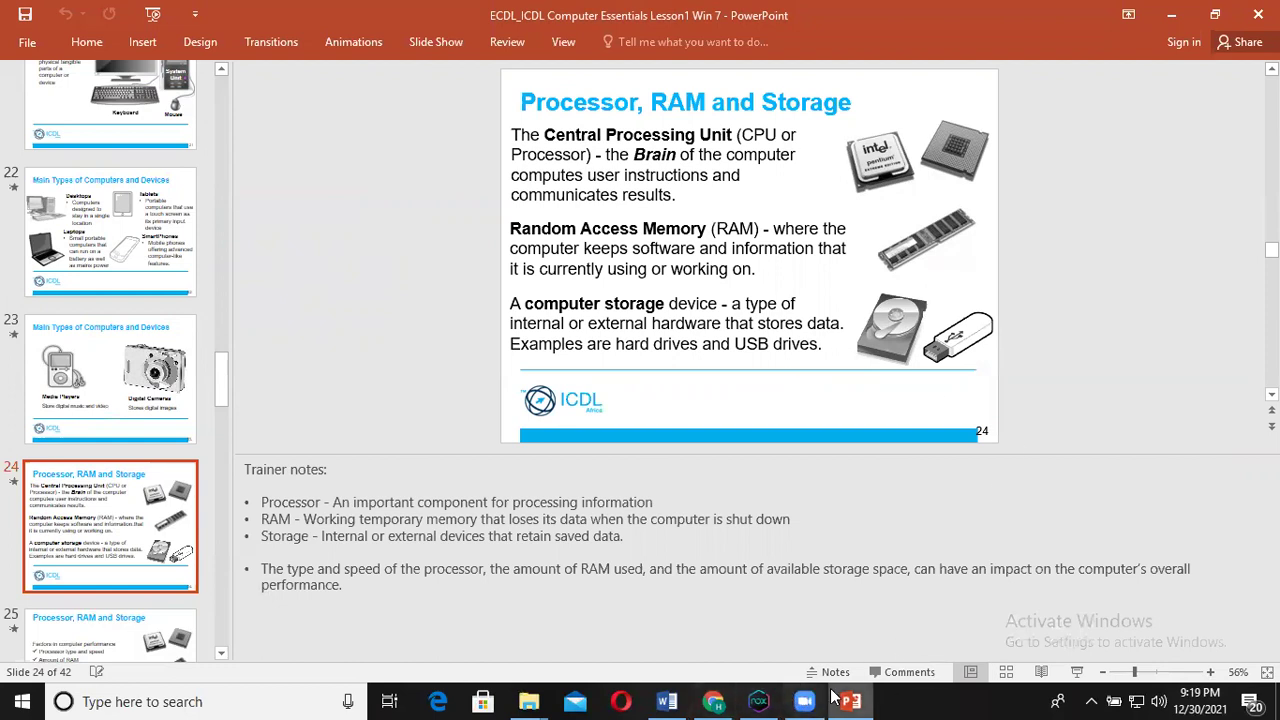
click(666, 701)
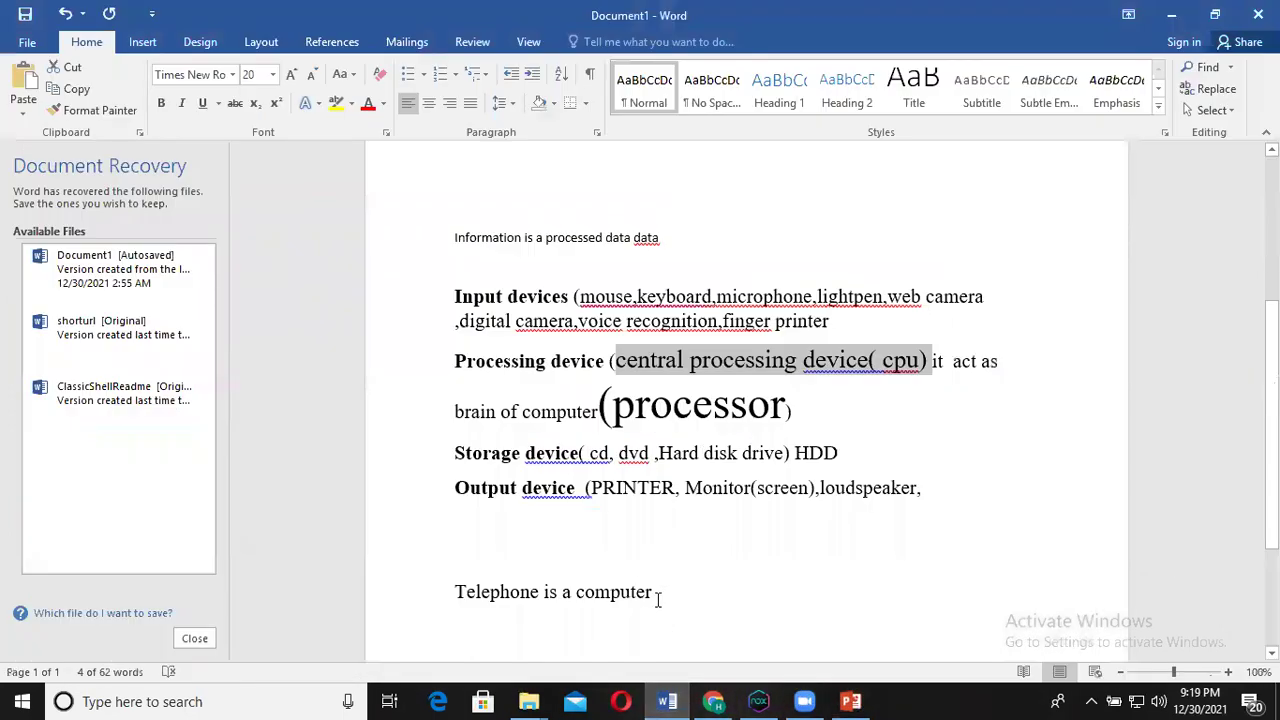
click(797, 410)
text(-)
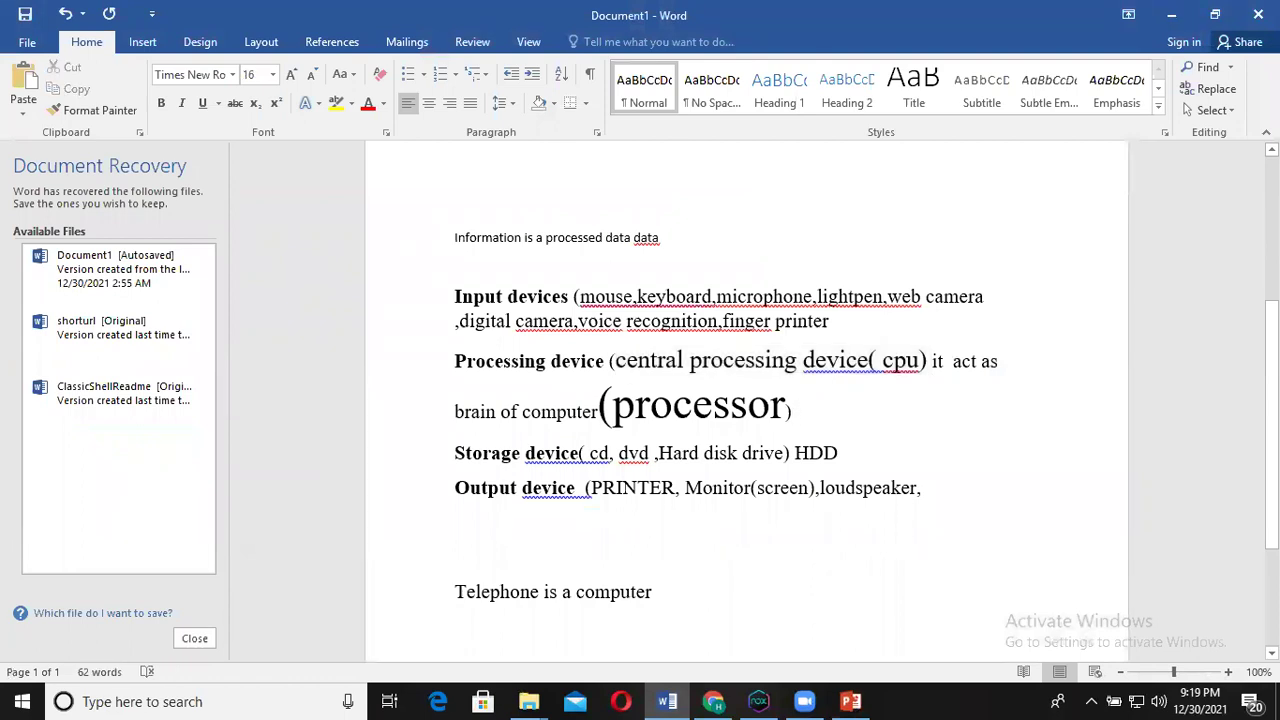
text(M)
key(BackSpace)
text(the )
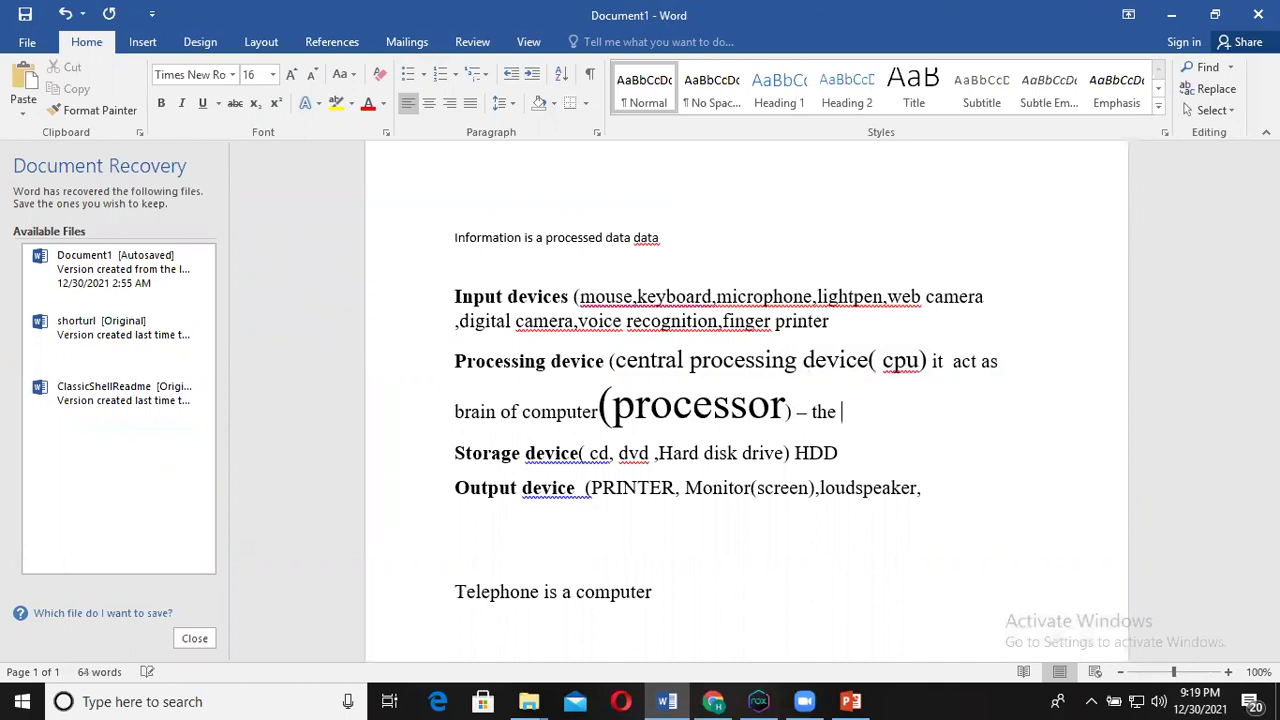
text(language for the computer it is c)
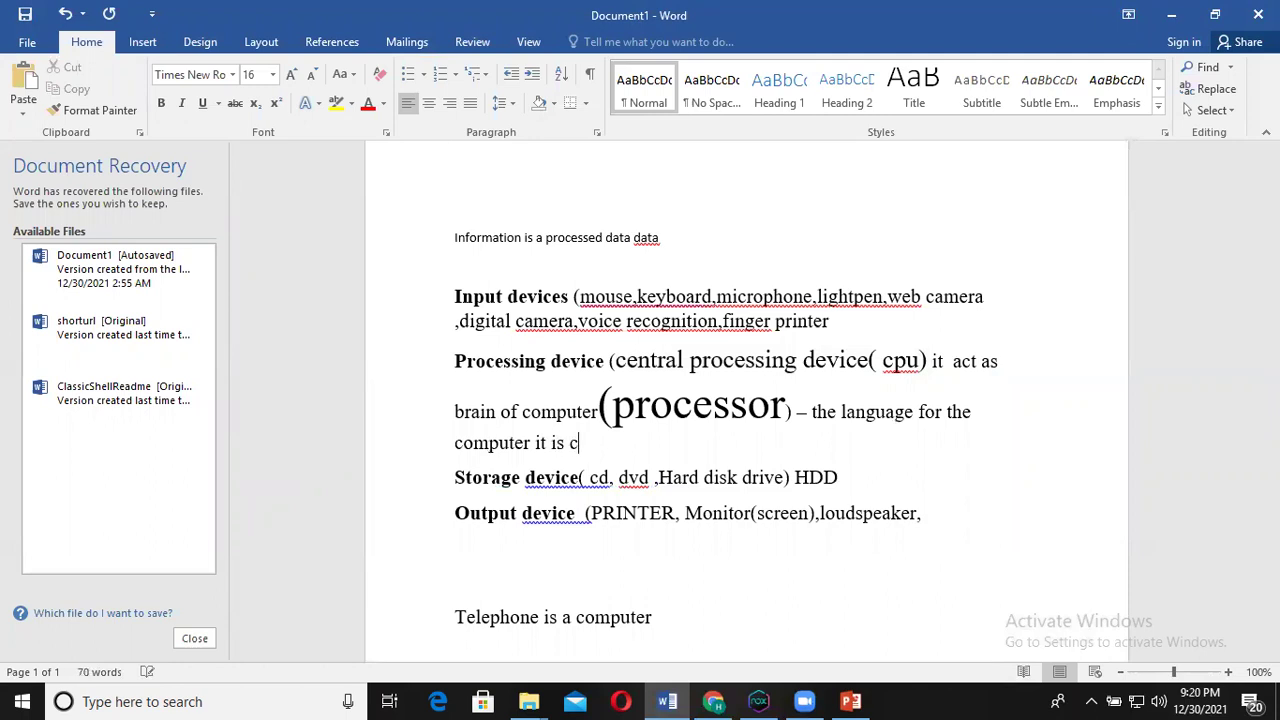
text(alled machin)
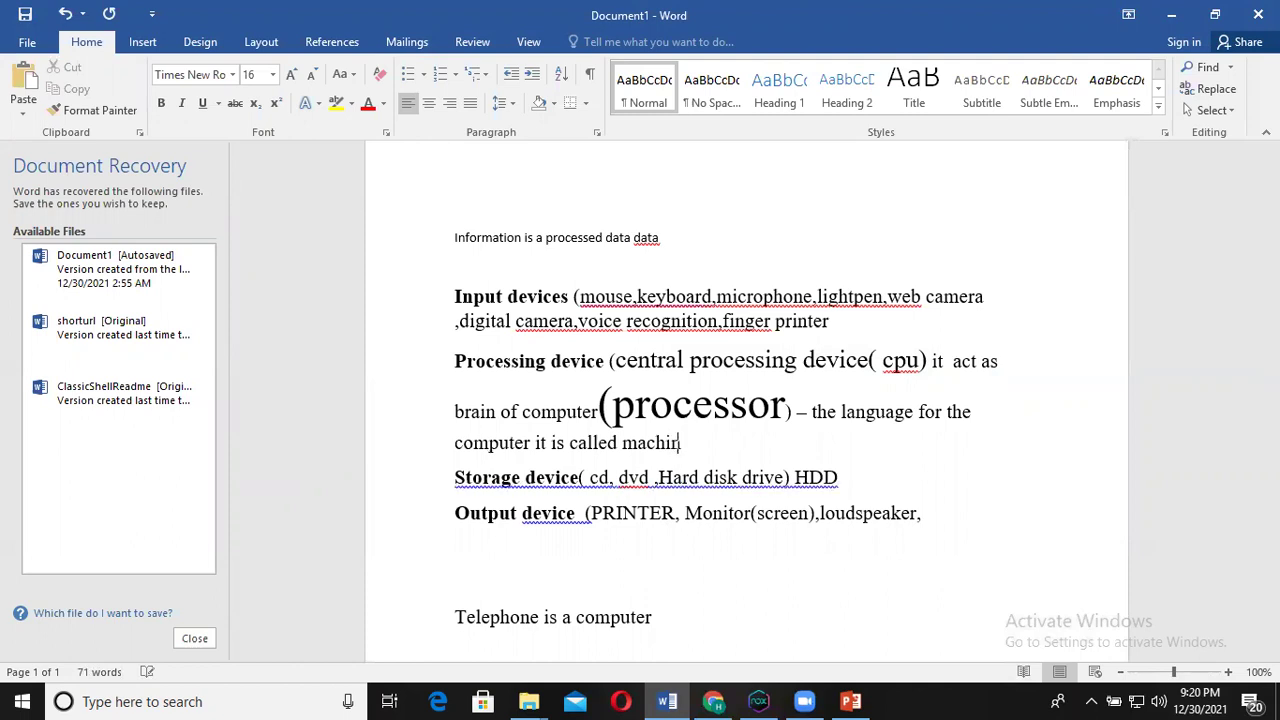
text(e code)
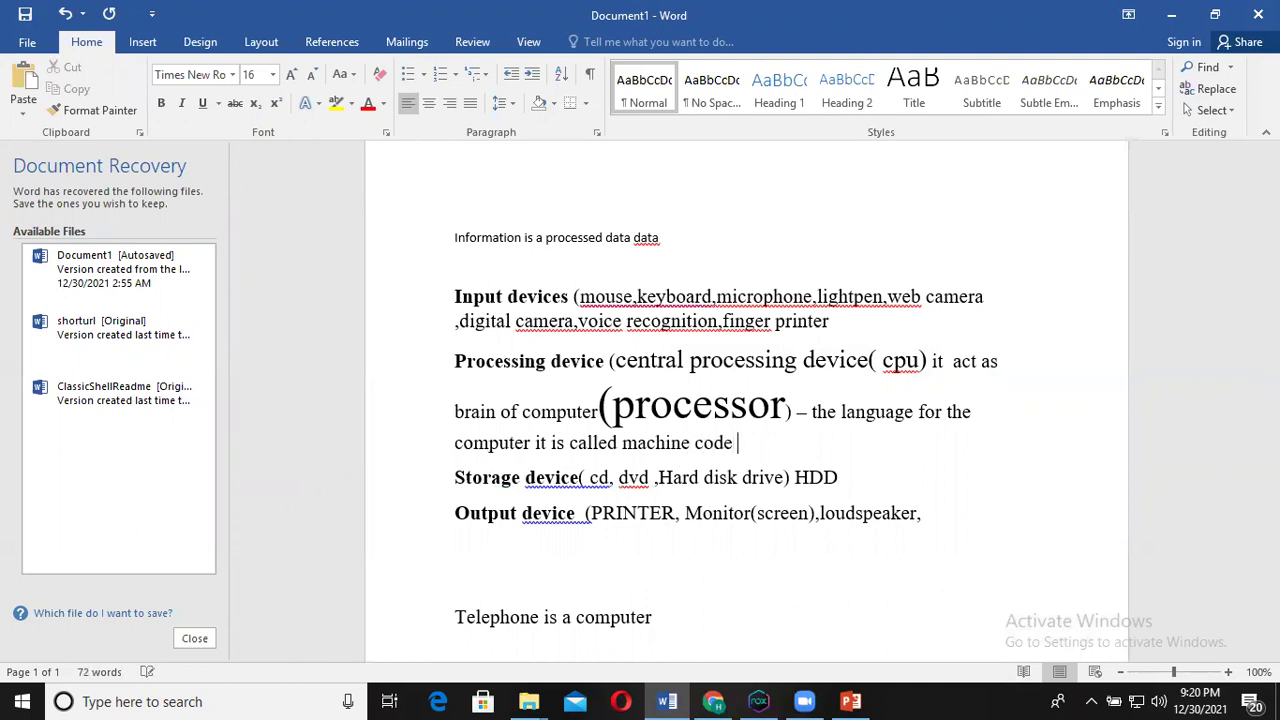
text( it use o and 1)
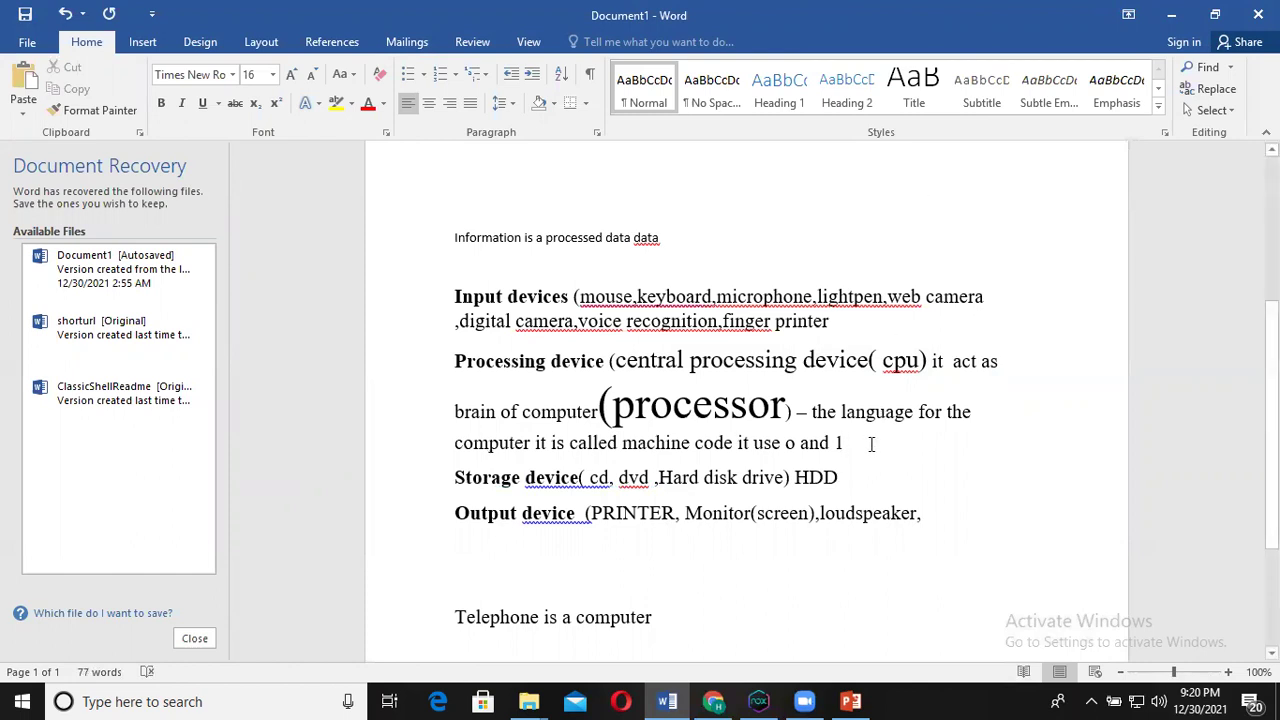
Make the words "is called machine code it use o and 1" bold and set their font size to 26
drag(849, 443, 658, 456)
drag(572, 452, 553, 450)
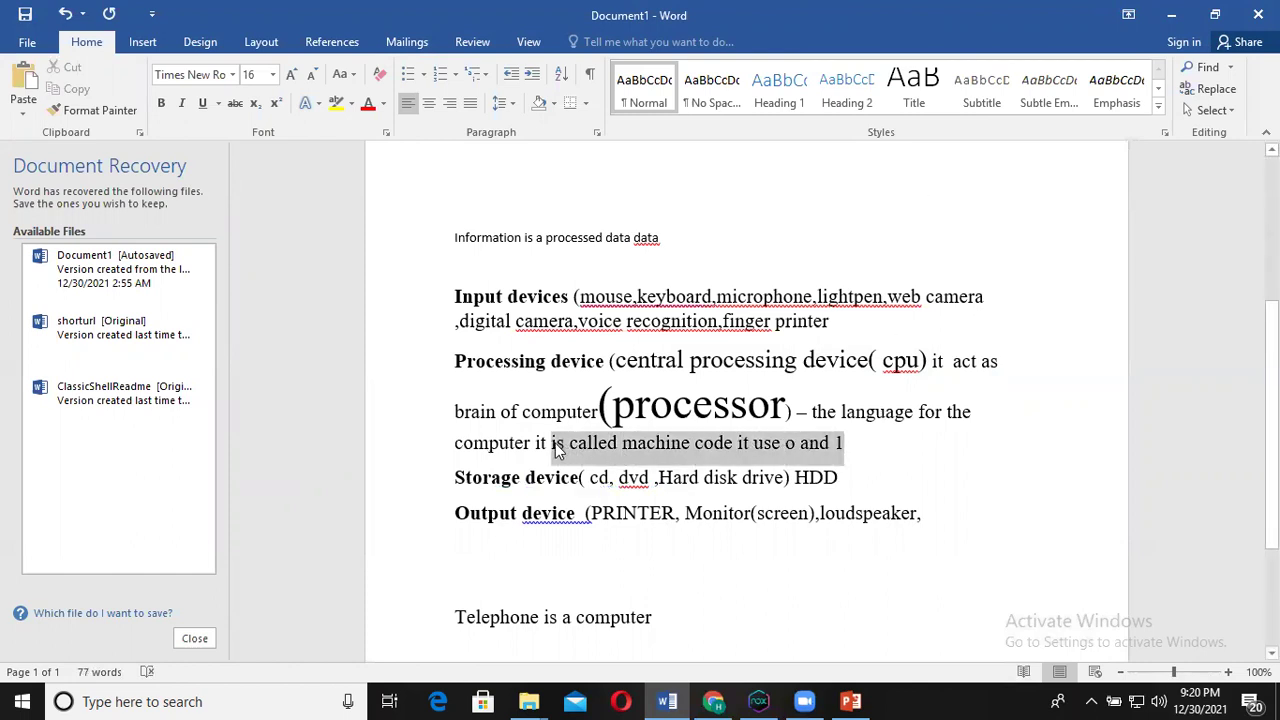
click(268, 76)
click(242, 212)
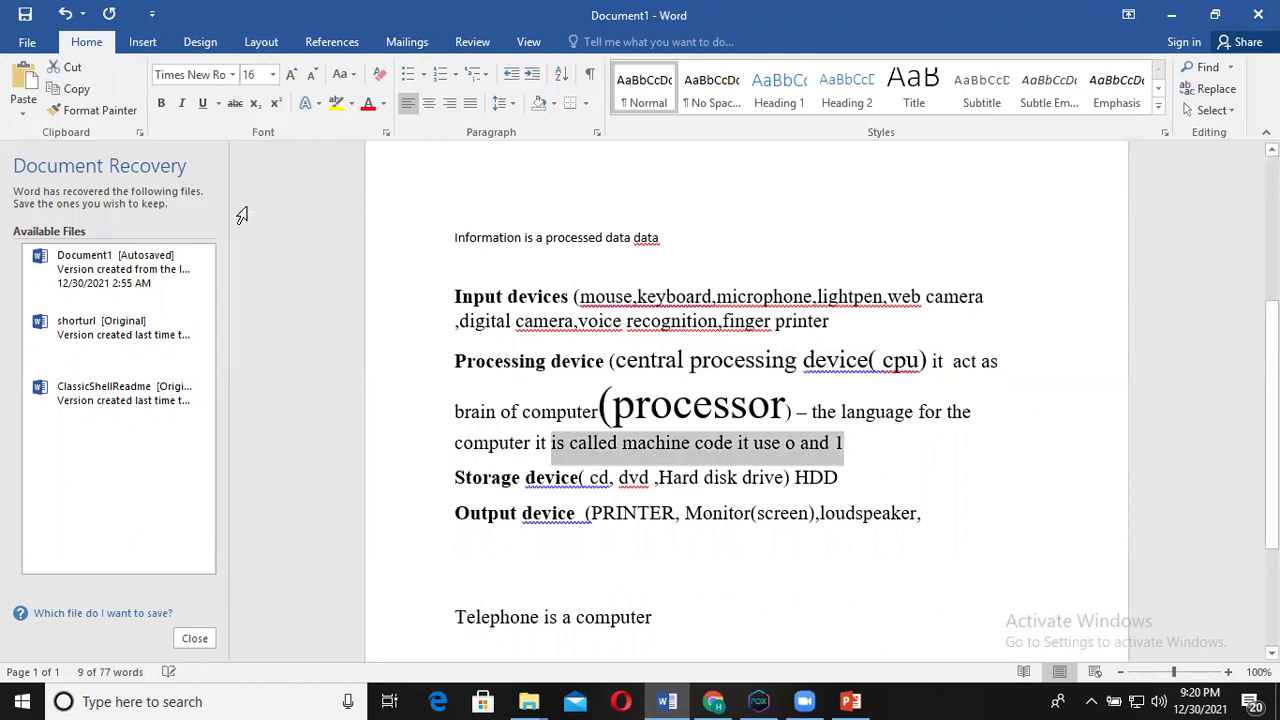
click(273, 77)
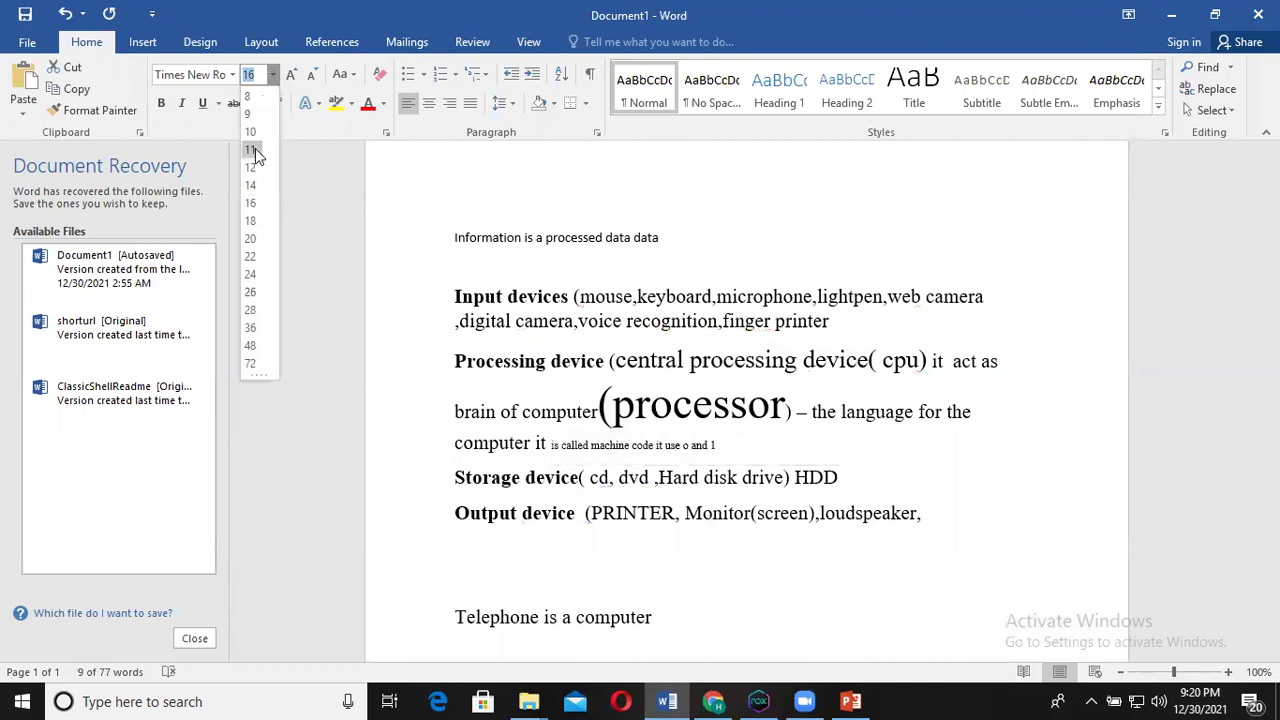
click(250, 291)
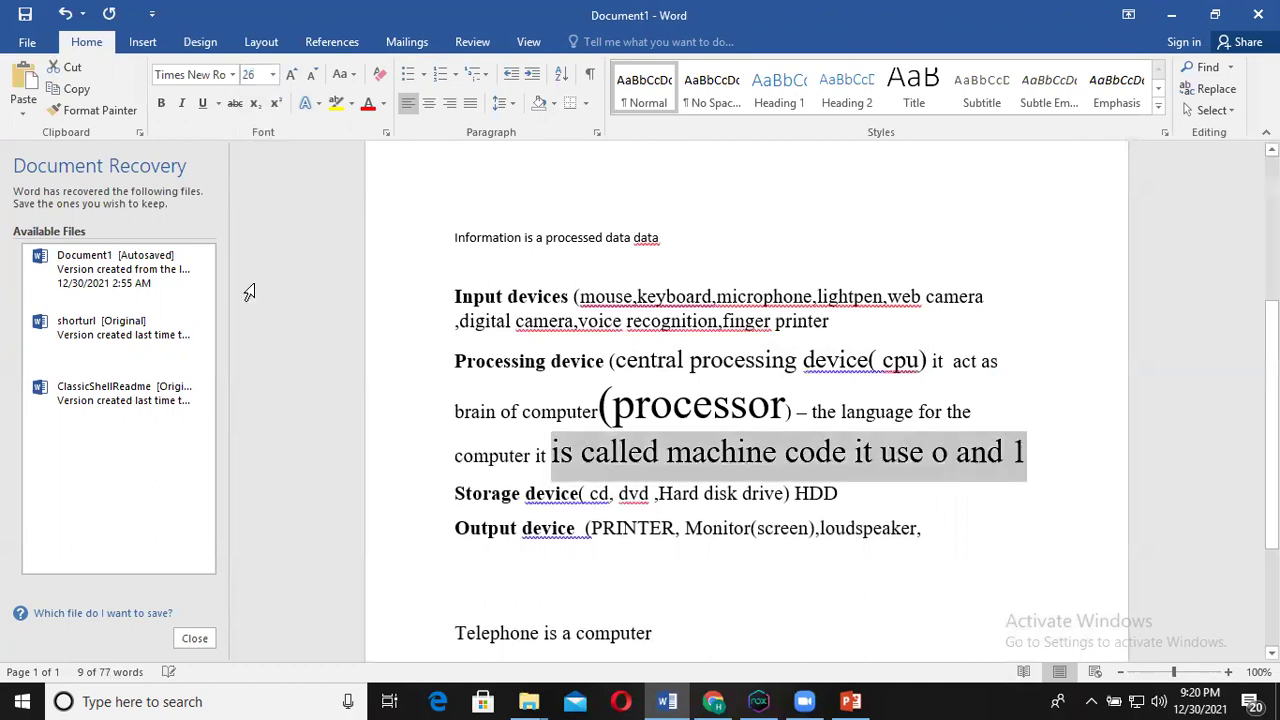
click(163, 101)
click(568, 469)
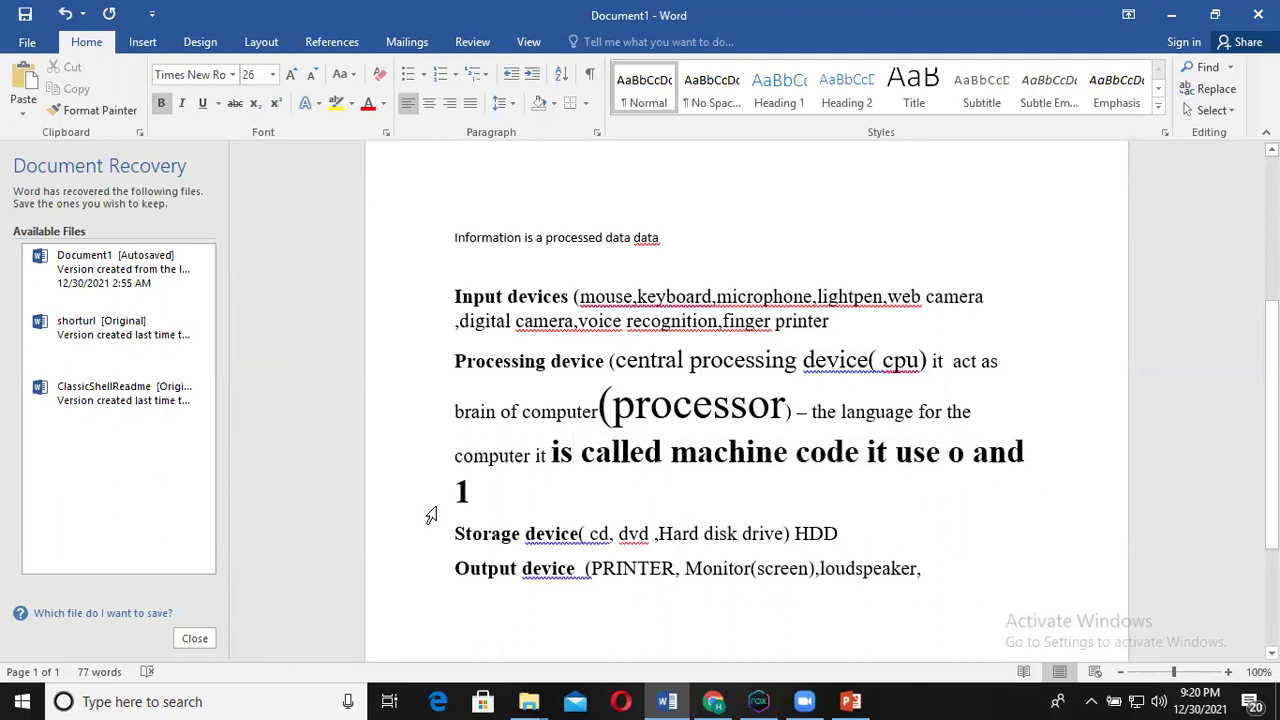
Add "- computer to be a digital device" at the end of the machine code sentence
click(488, 491)
text(- )
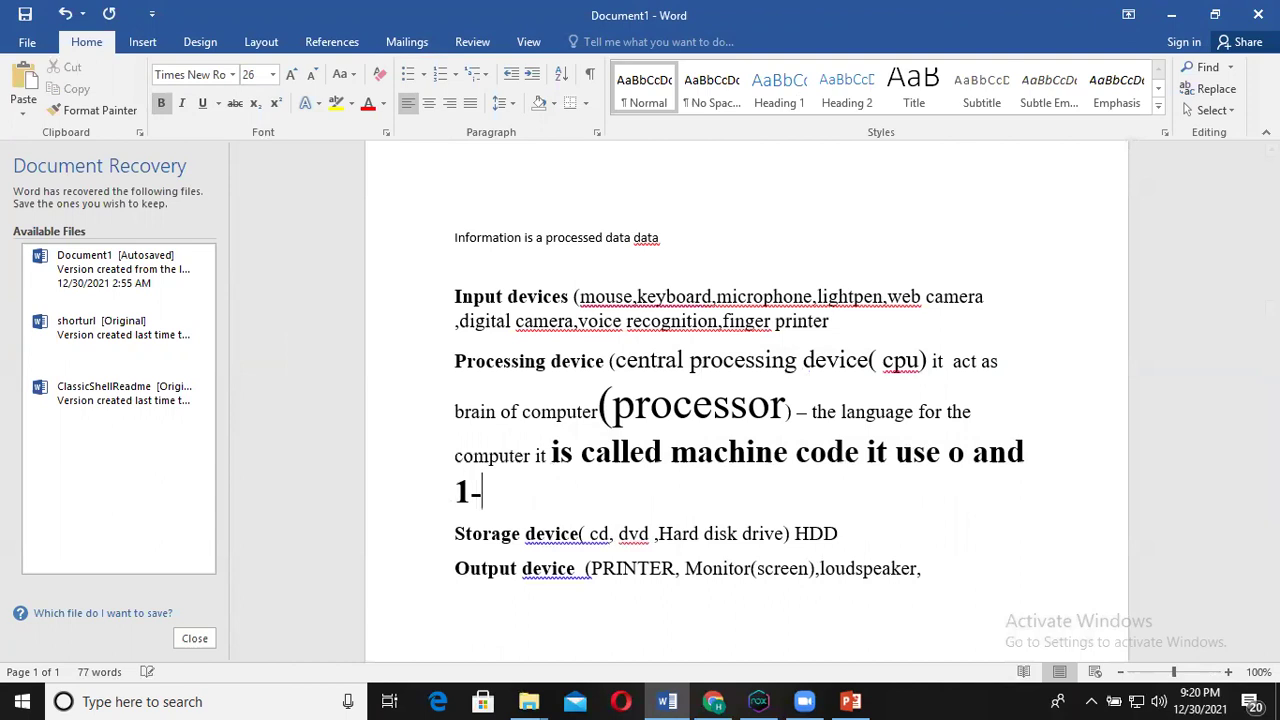
text(comp)
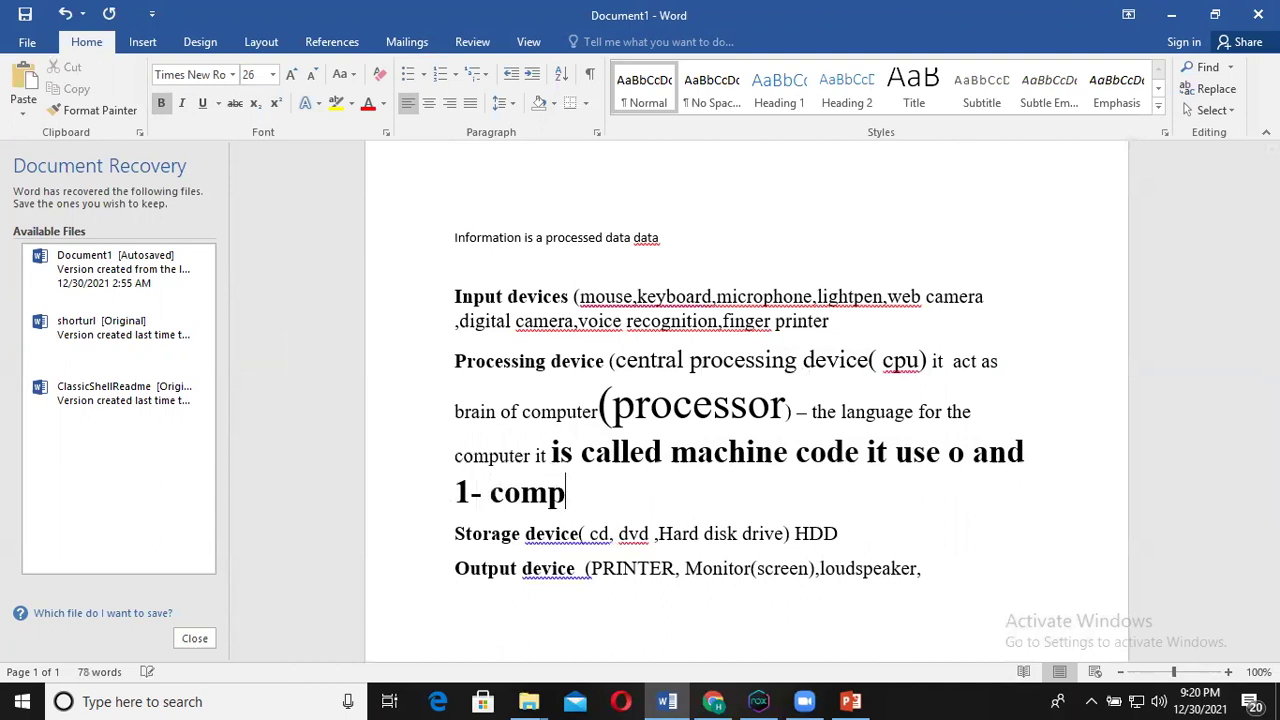
text(uter to)
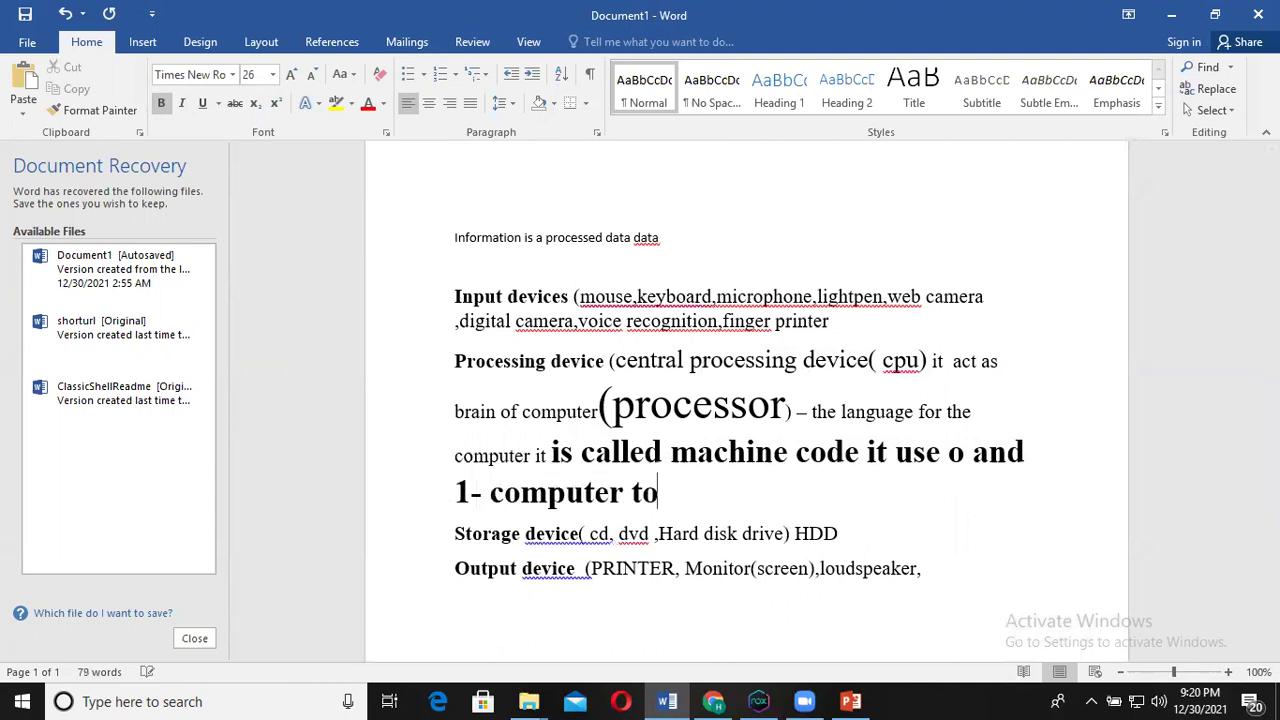
text( be a dig)
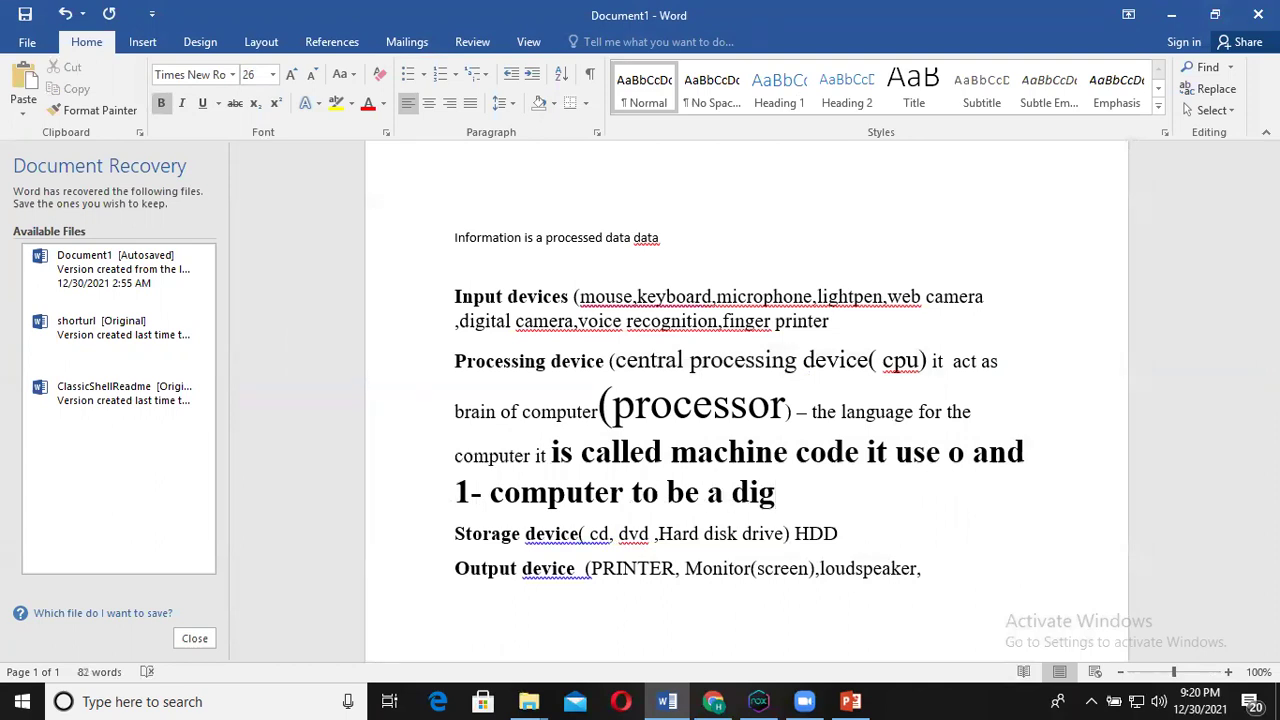
text(ital )
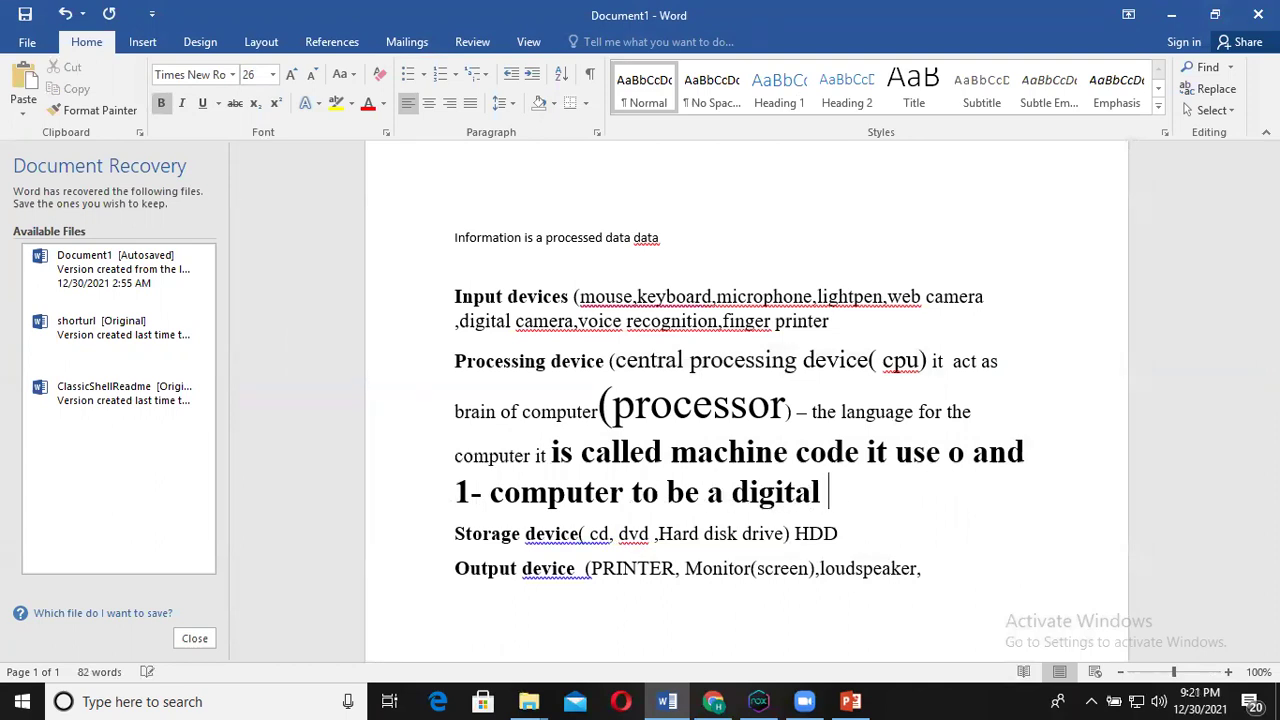
text(device)
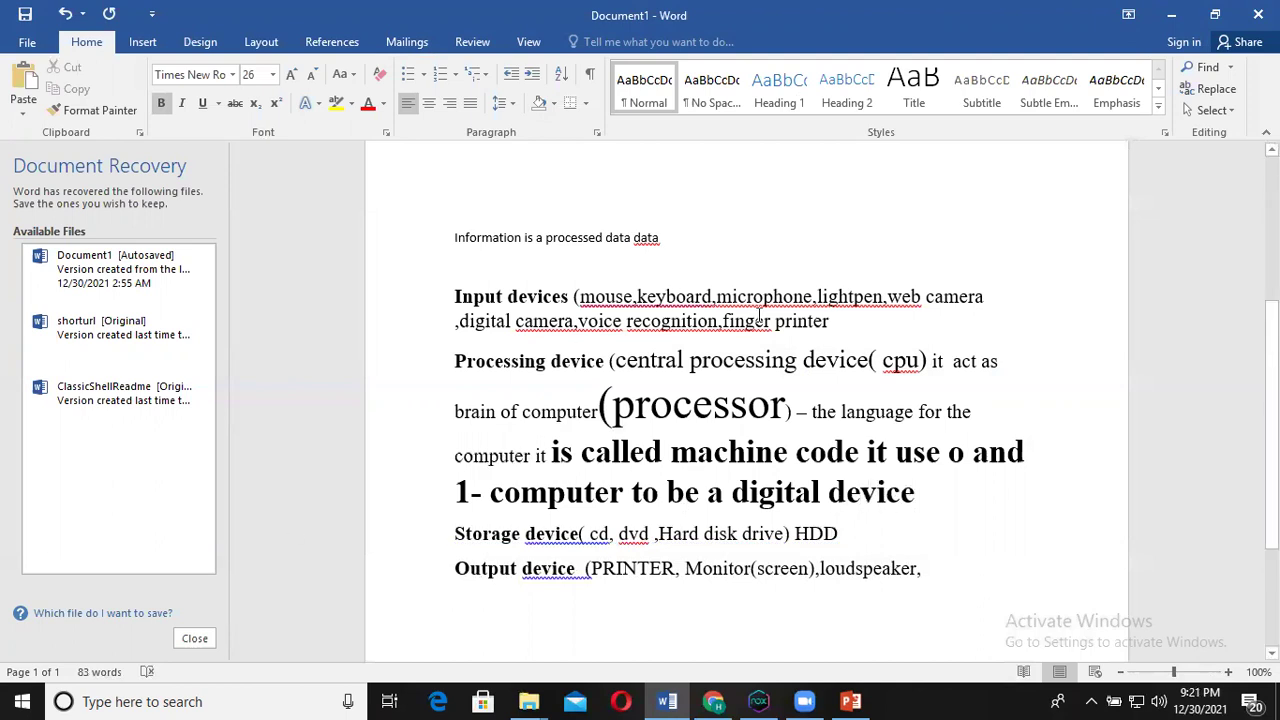
Format all text from the start of the page through the output device line in Times New Roman, size 20
drag(966, 569, 564, 188)
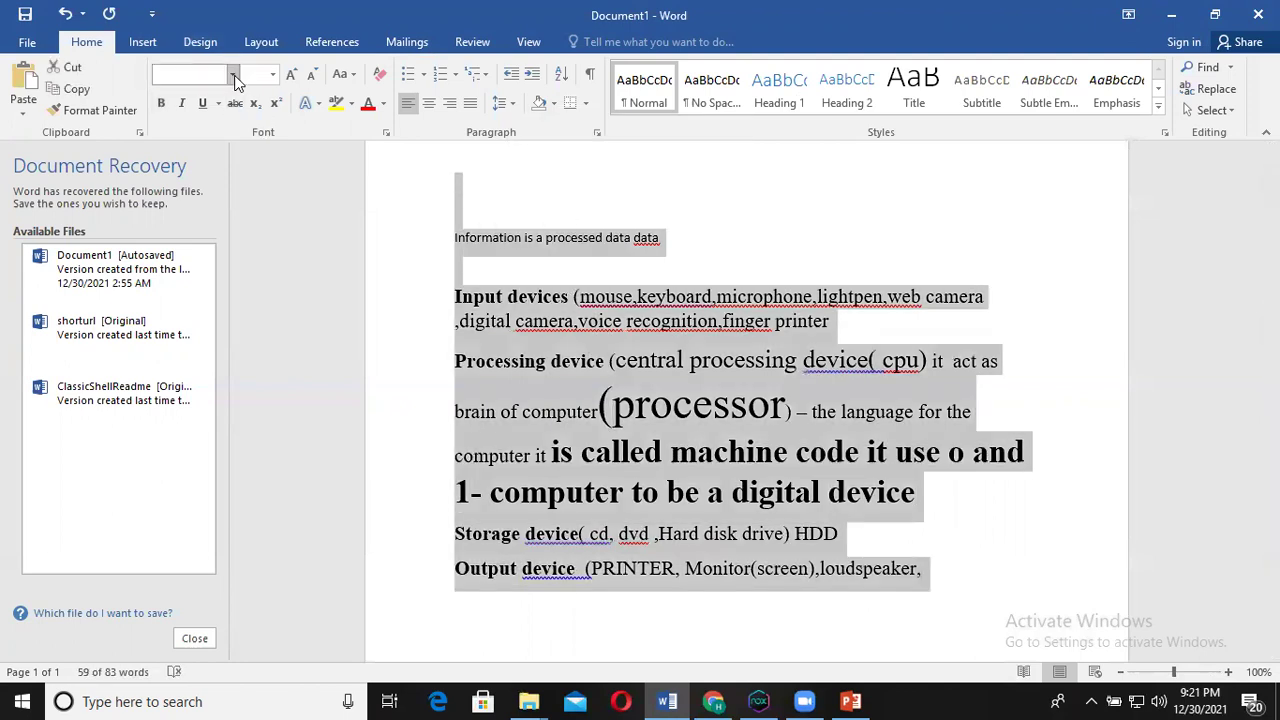
click(233, 76)
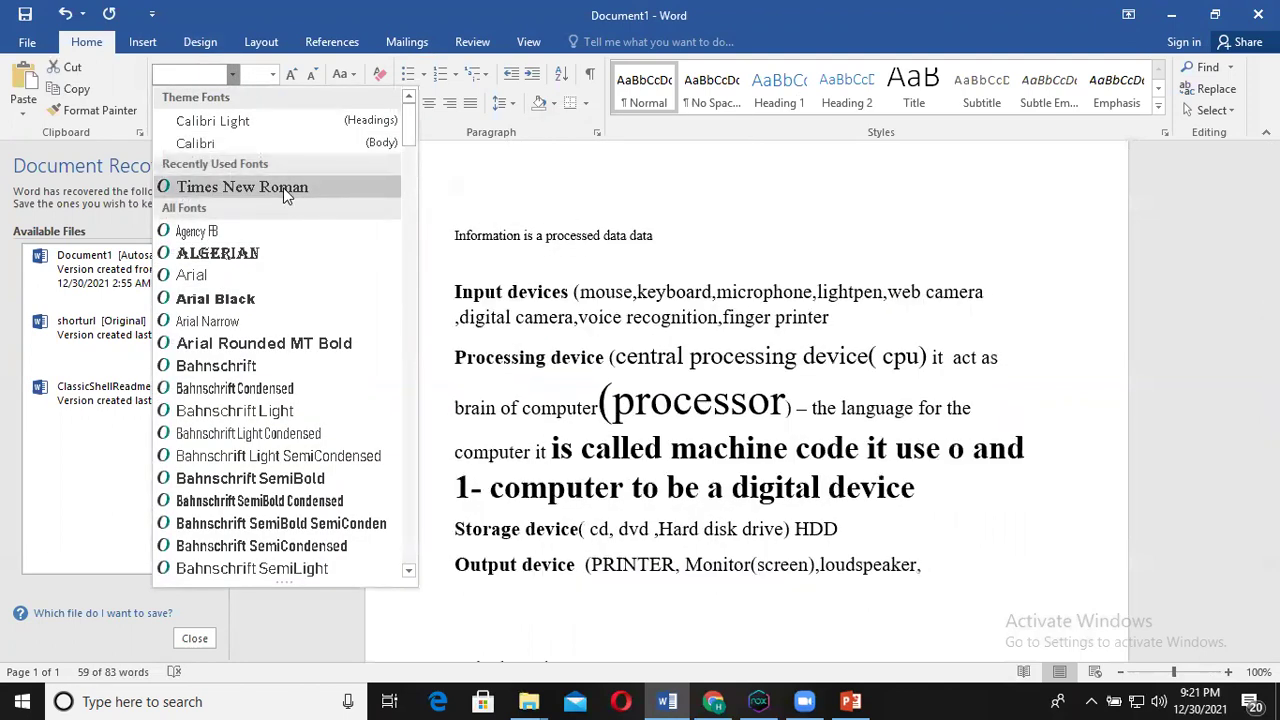
click(283, 187)
click(272, 75)
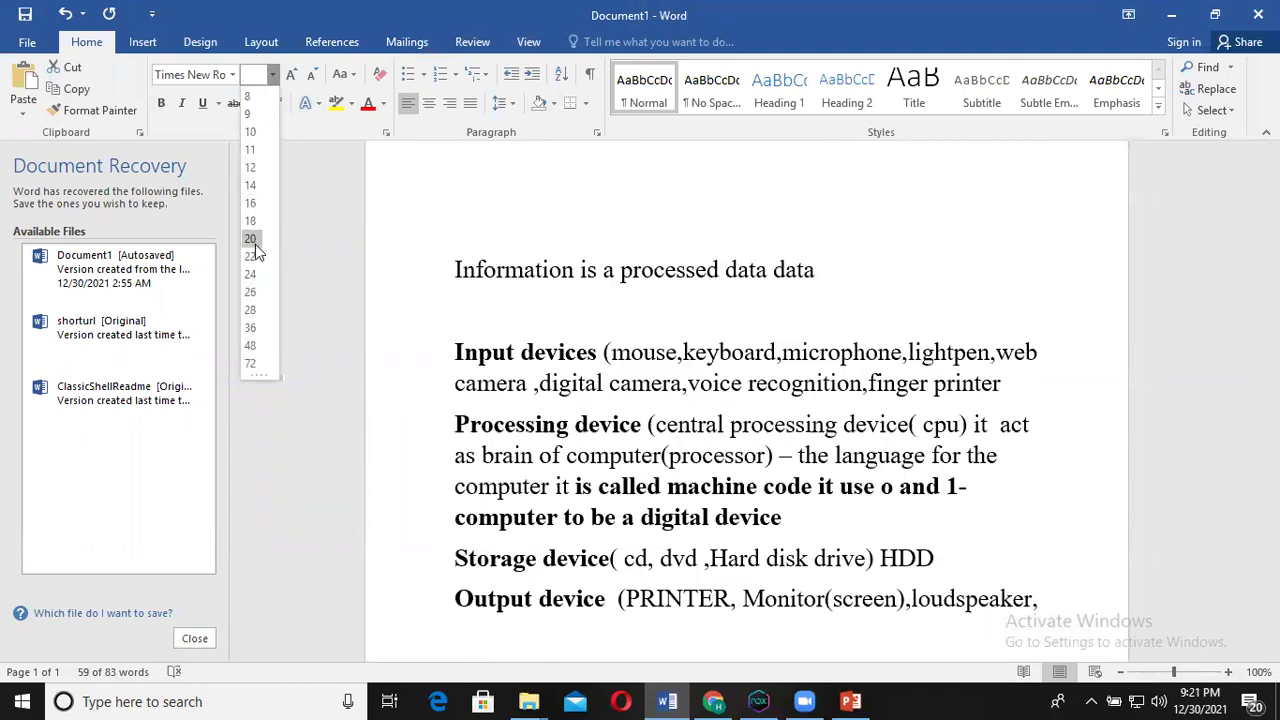
click(255, 244)
click(820, 296)
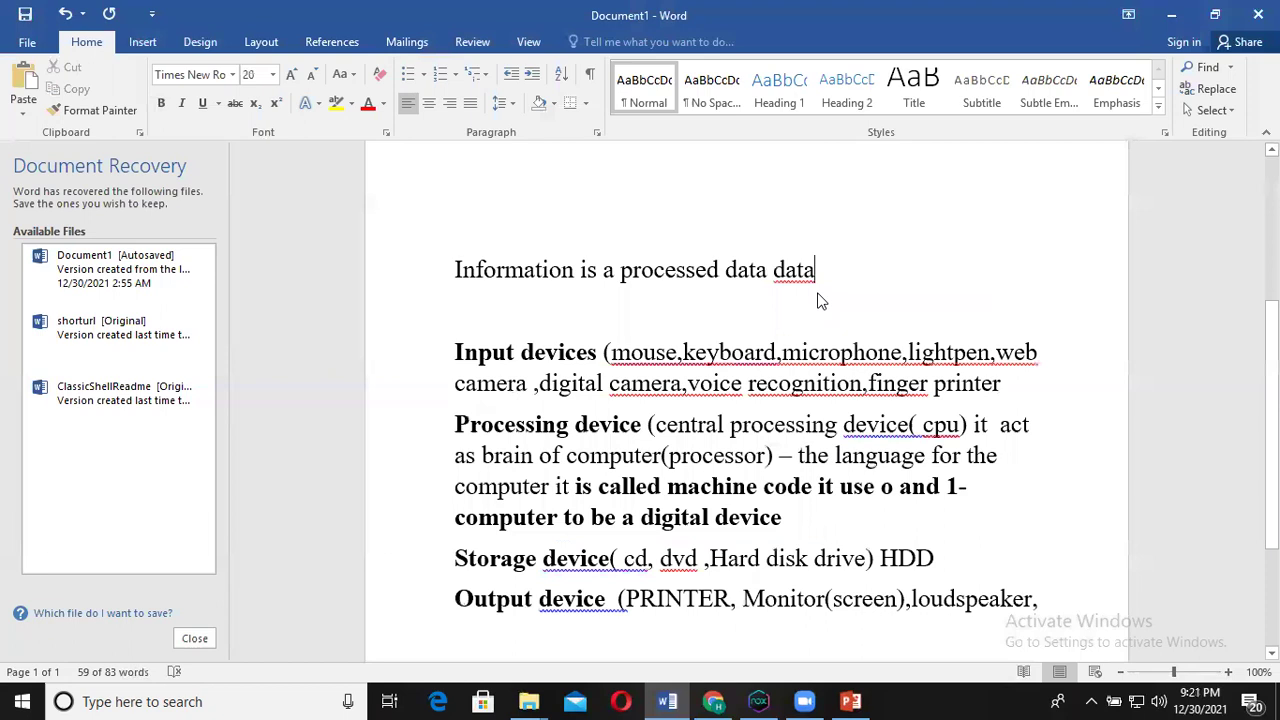
Ignore the flagged run-together spellings in the Input devices line and accept the spacing corrections "mouse, keyboard" and "keyboard, microphone"
right_click(766, 352)
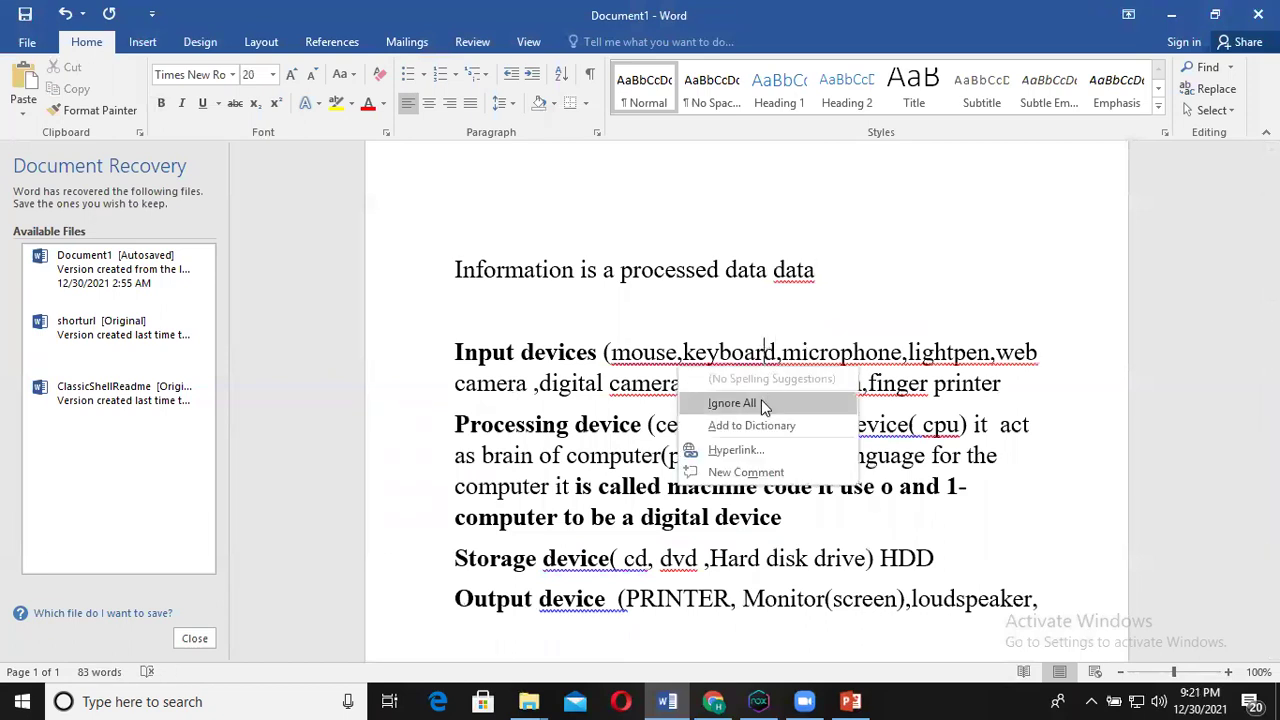
click(761, 401)
right_click(683, 352)
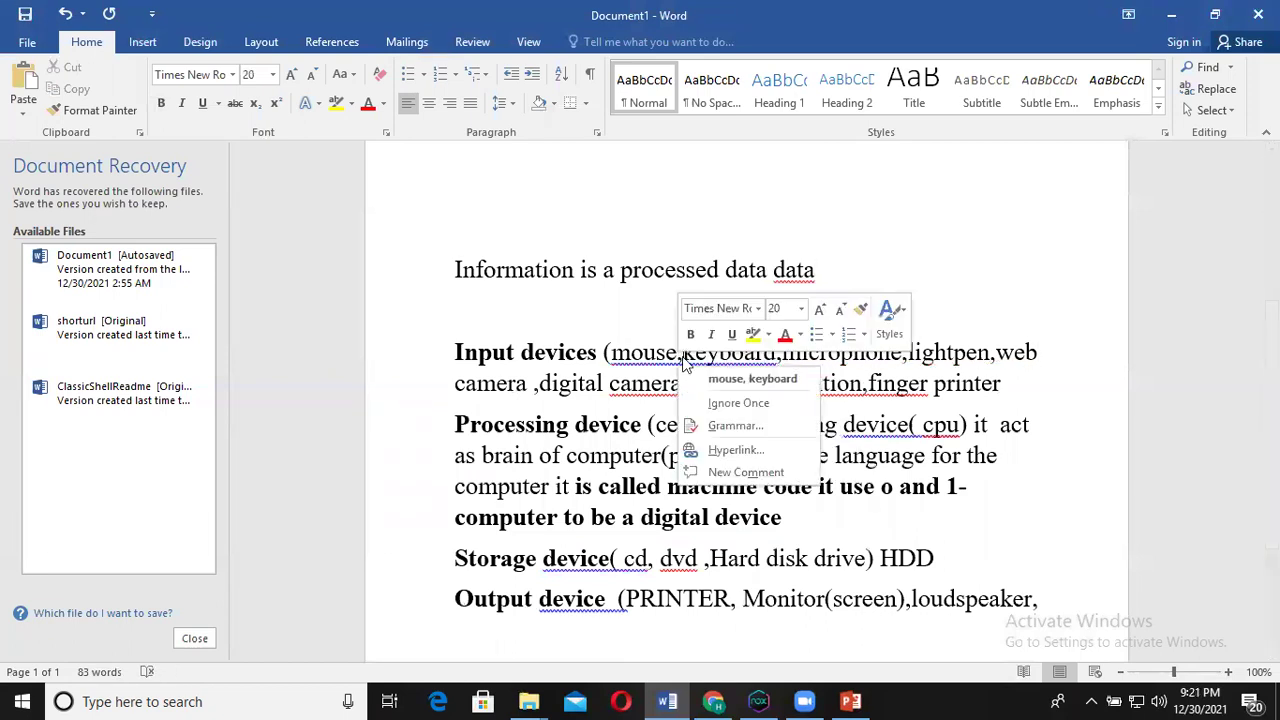
click(749, 376)
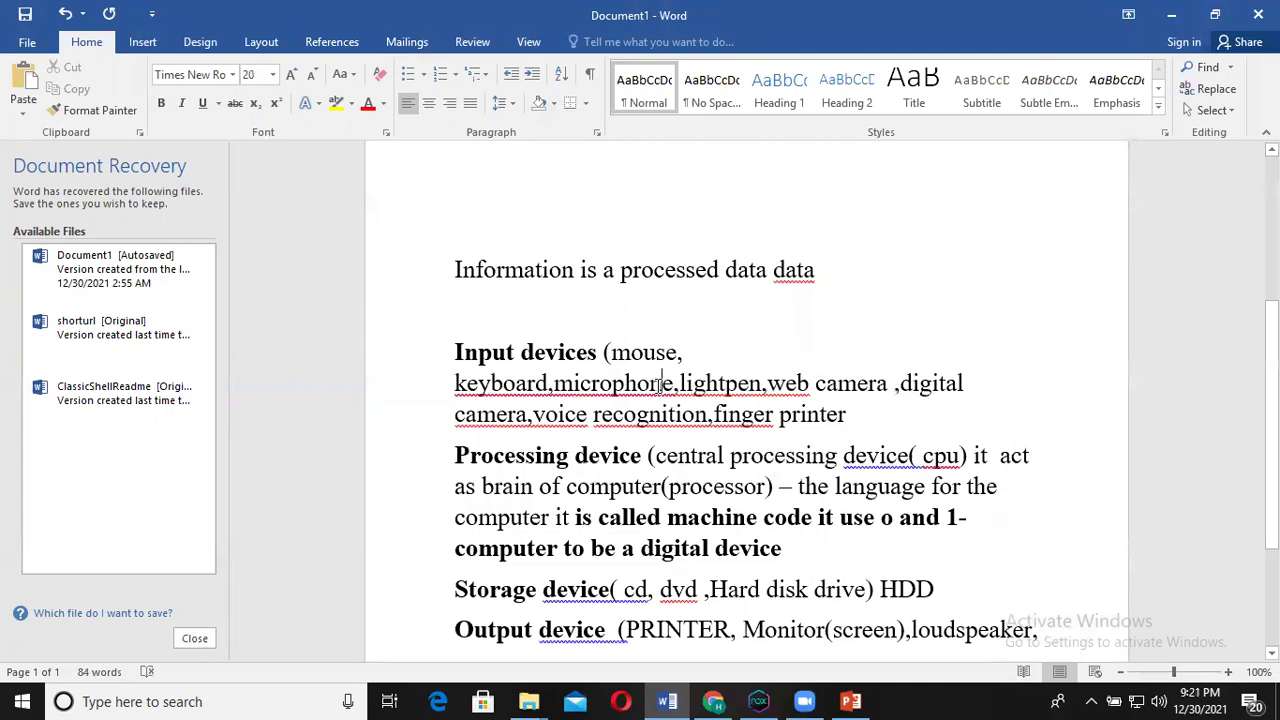
right_click(565, 390)
click(629, 433)
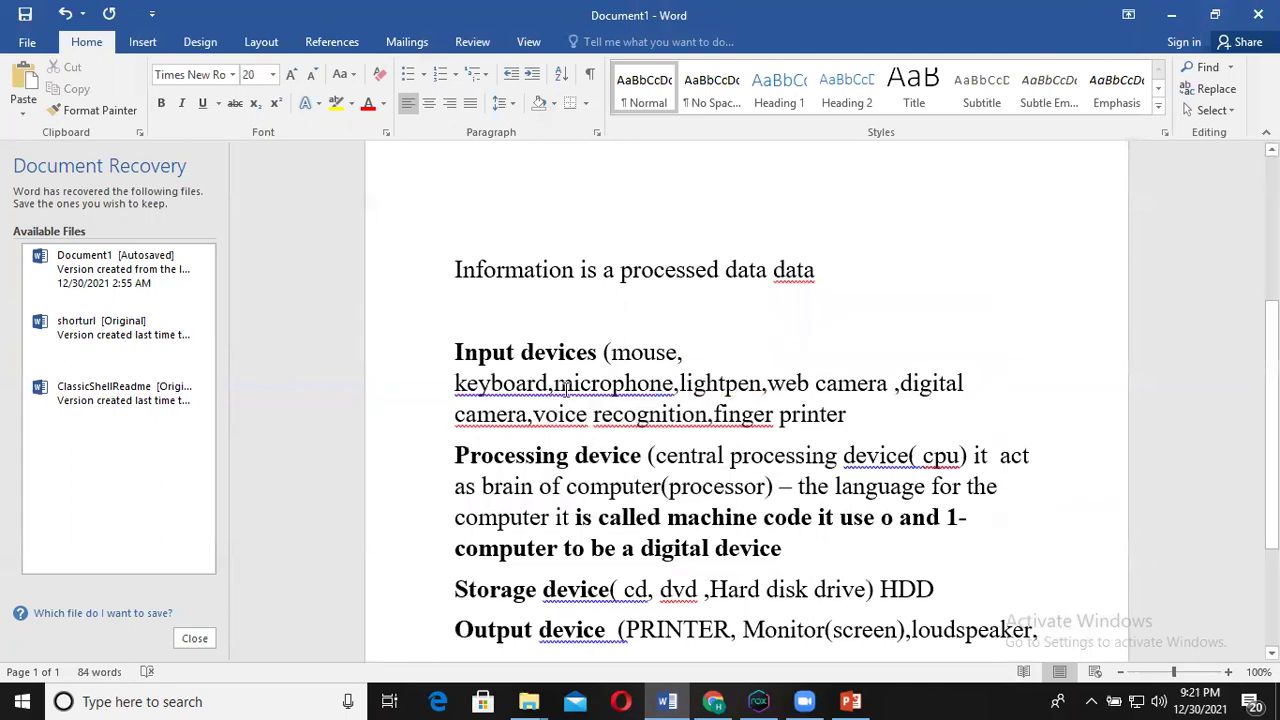
right_click(566, 390)
click(651, 407)
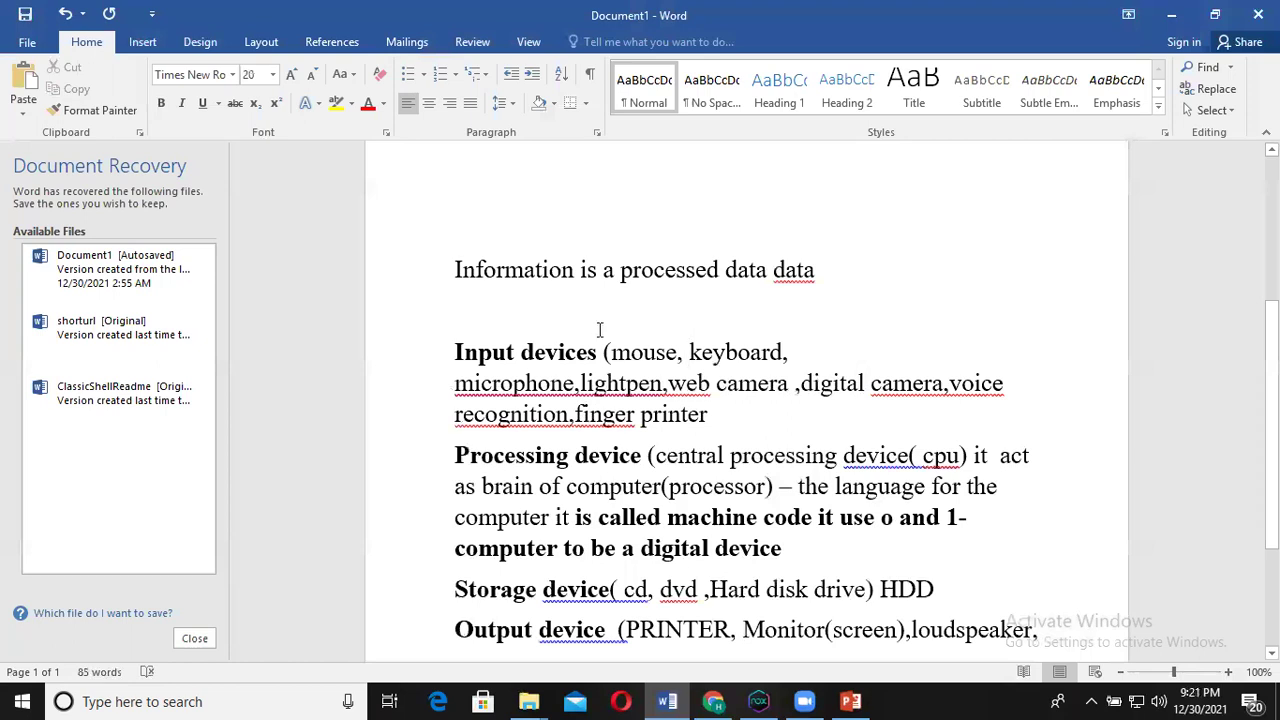
Ignore the flagged spelling of "microphone,lightpen,web" and accept the spacing corrections "camera, voice" and "recognition, finger"
right_click(607, 385)
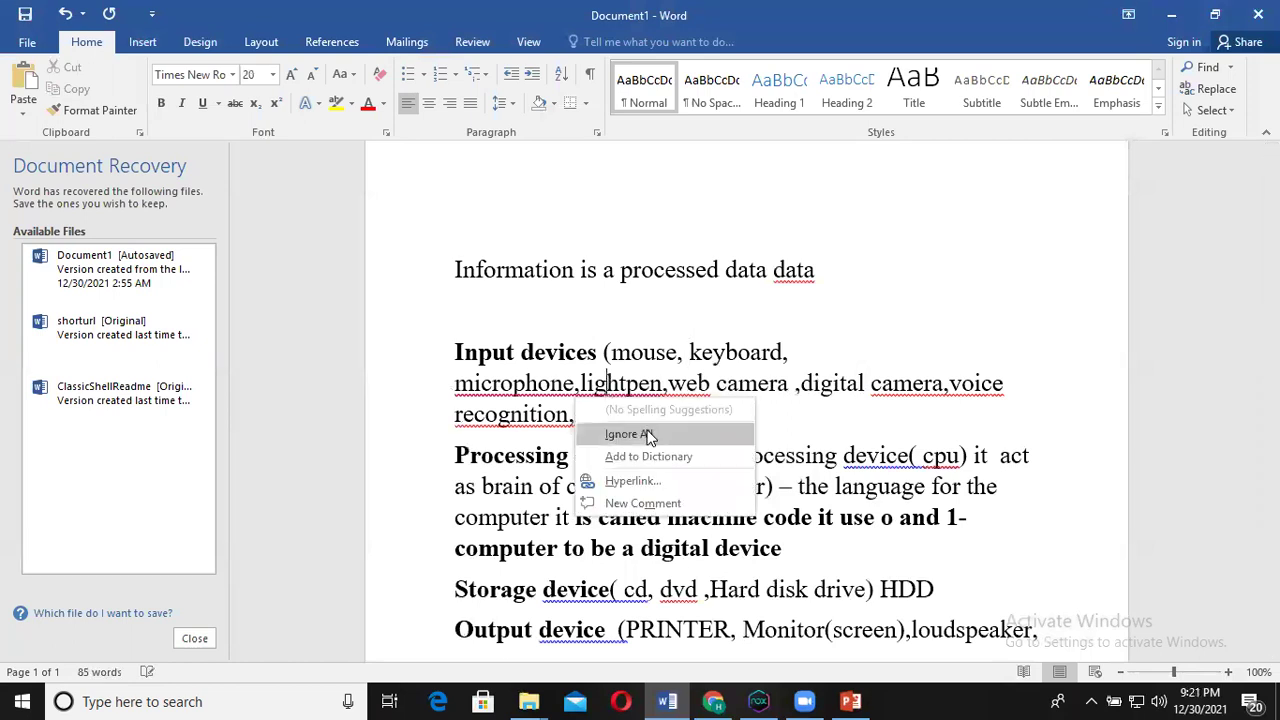
click(622, 434)
right_click(930, 390)
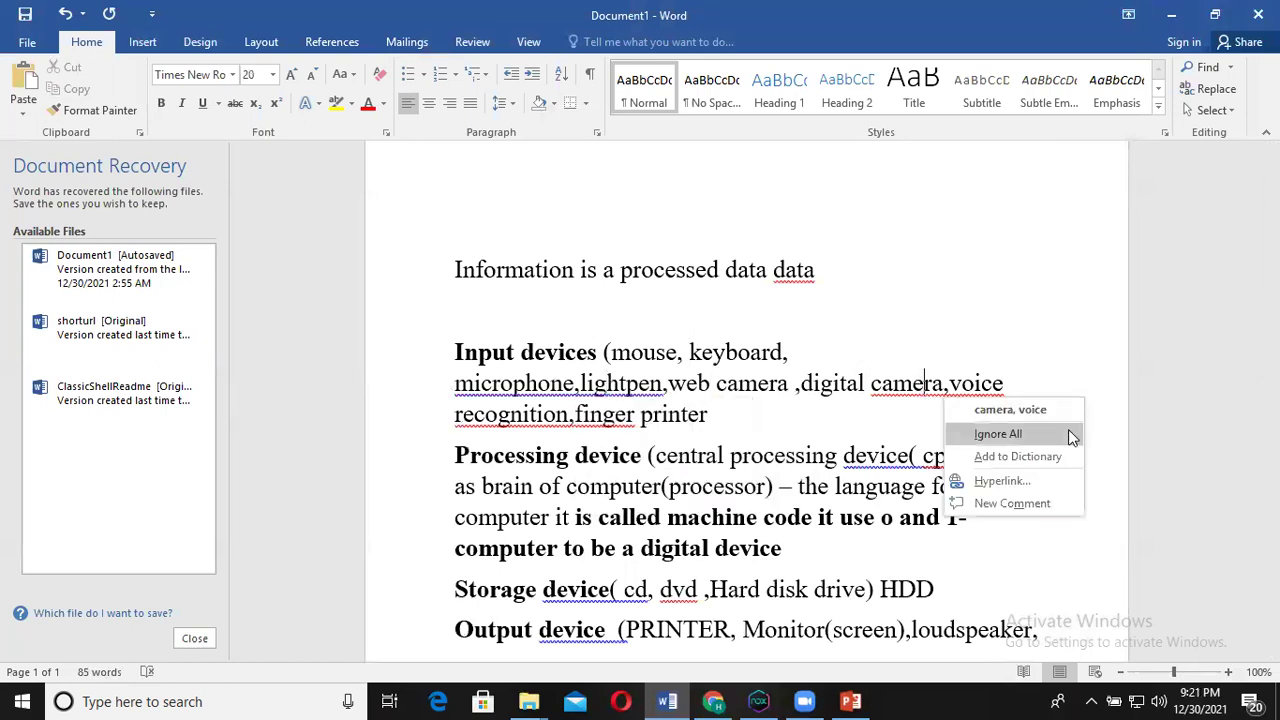
click(1010, 412)
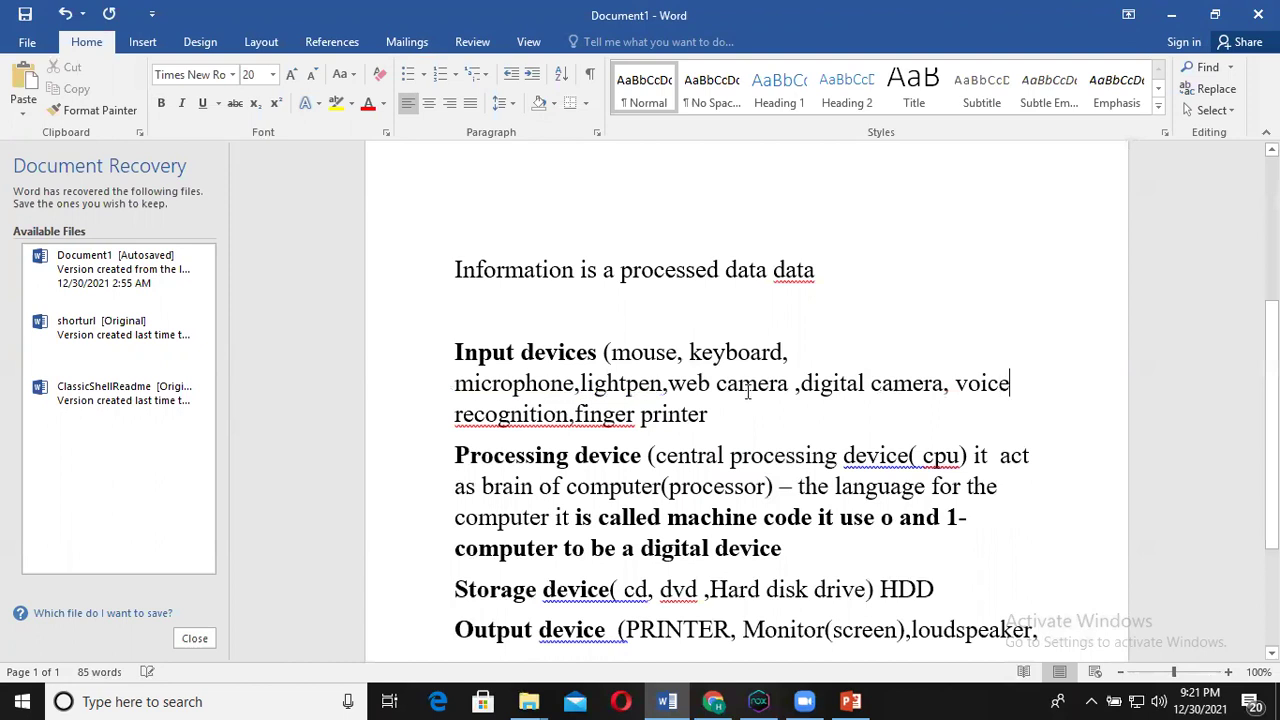
right_click(556, 414)
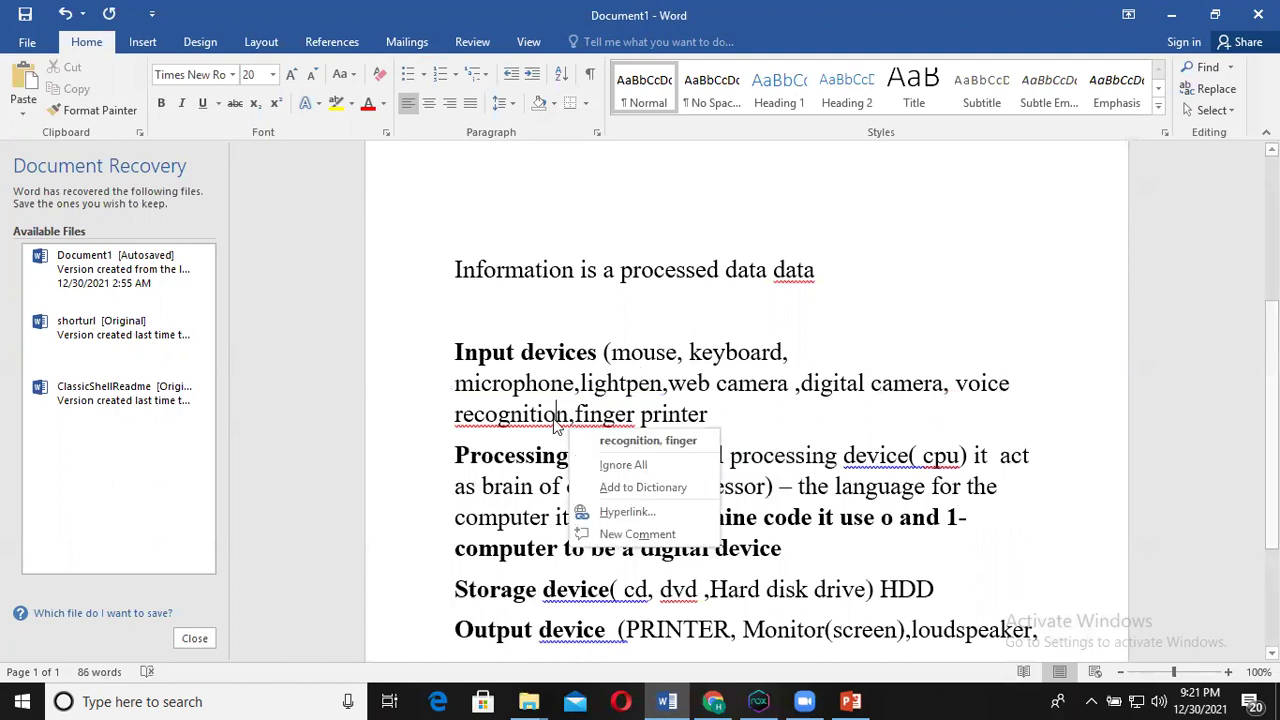
click(637, 440)
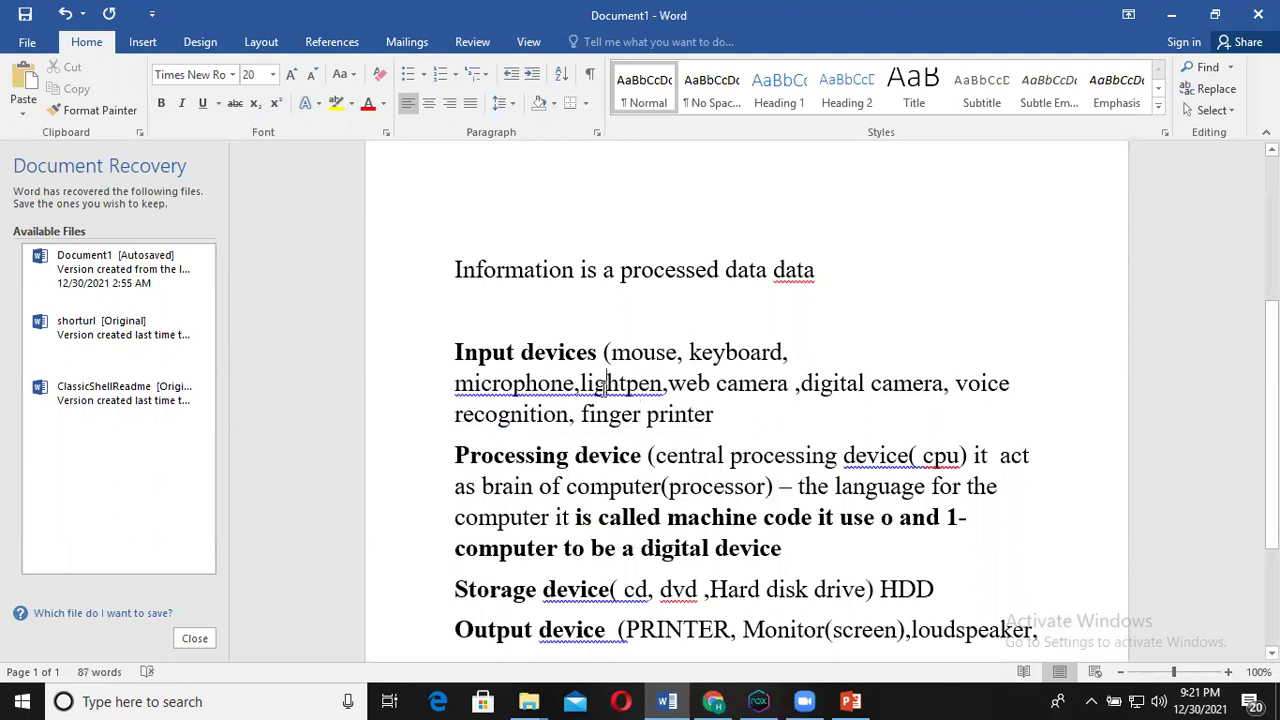
Ignore the flagged spelling of "lightpen,web" and accept the spacing corrections "microphone, lightpen" and "lightpen, web" in the Input devices line
right_click(608, 384)
click(674, 406)
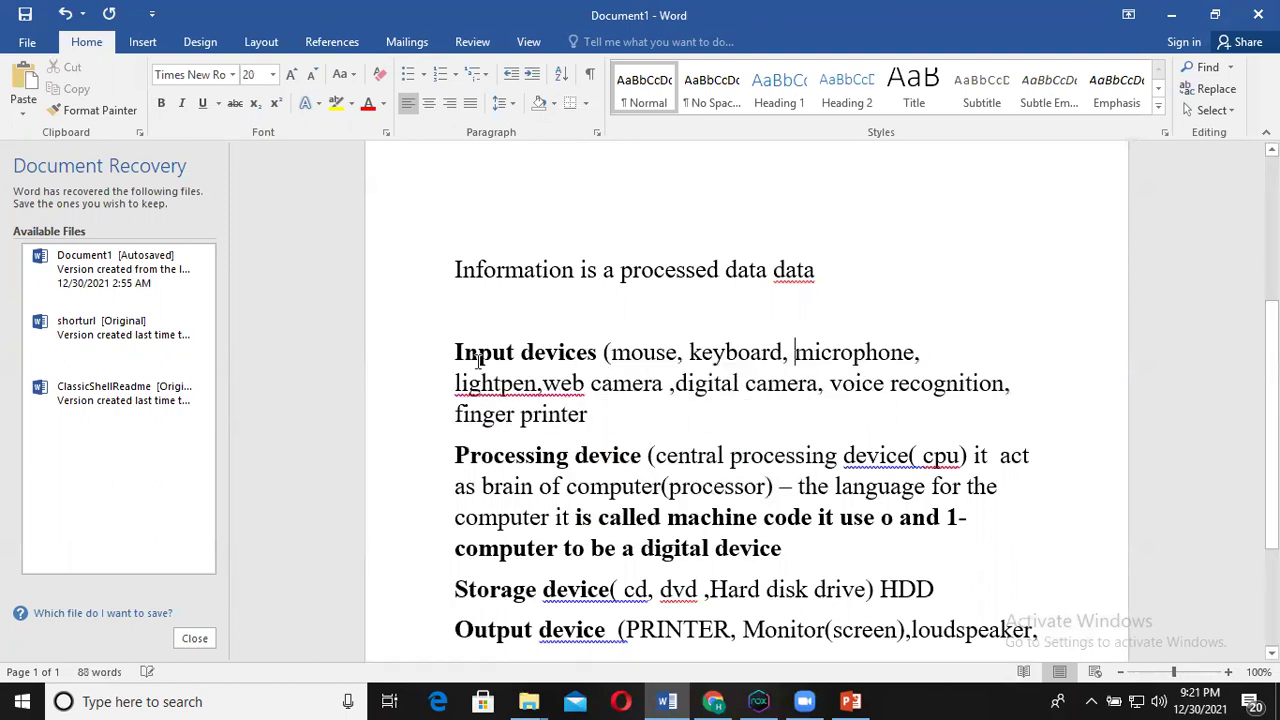
right_click(553, 388)
click(605, 434)
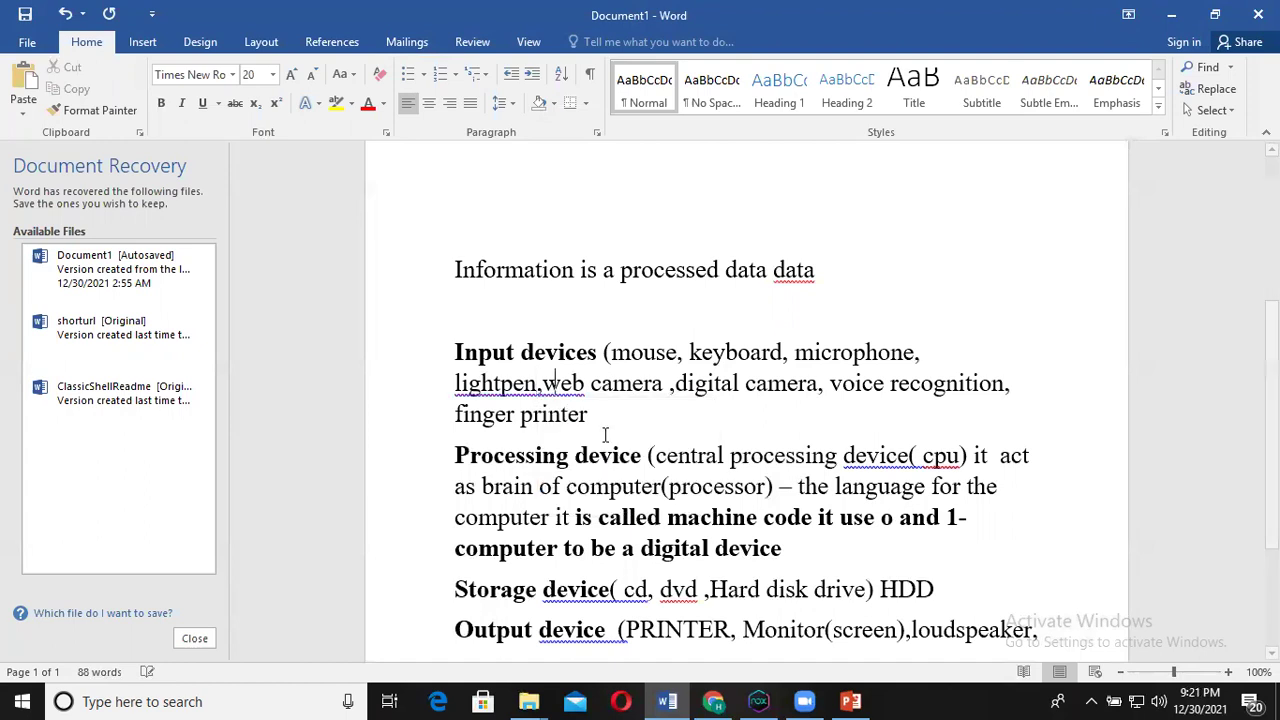
right_click(520, 388)
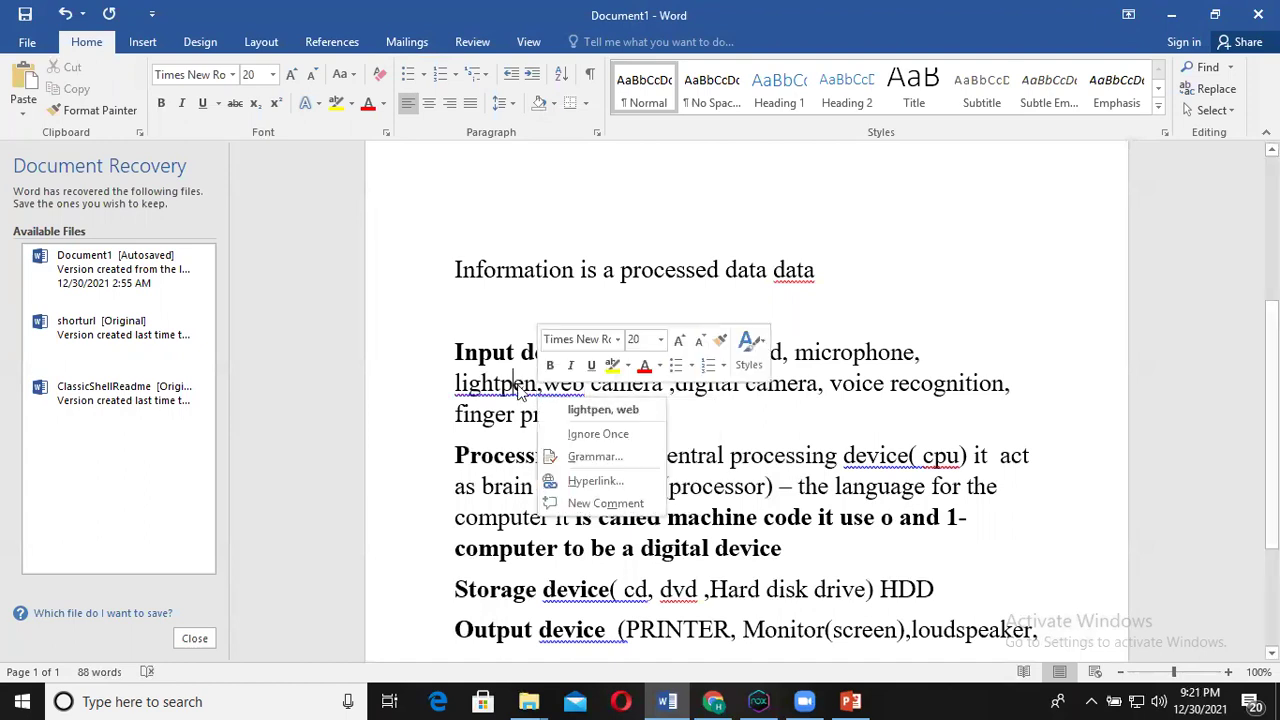
click(603, 409)
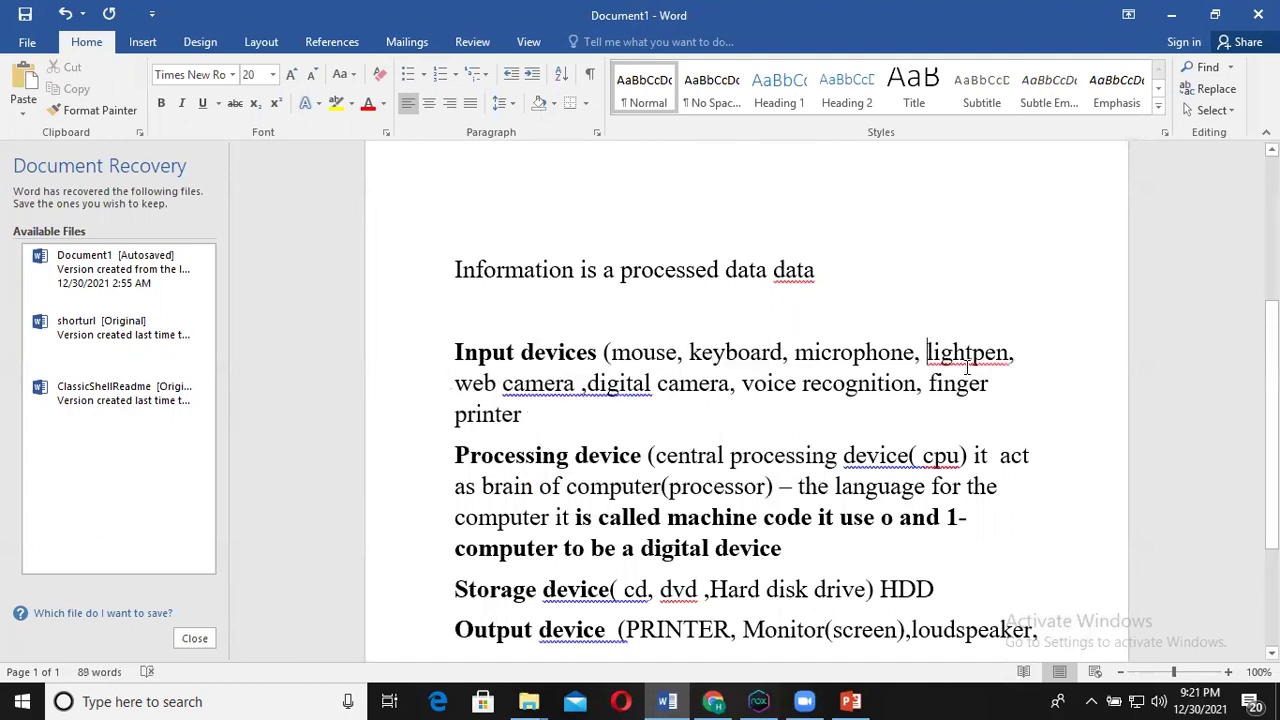
Replace "lightpen" in the Input devices line with the suggestion "lighten" and edit it to read "light pen"
right_click(1005, 363)
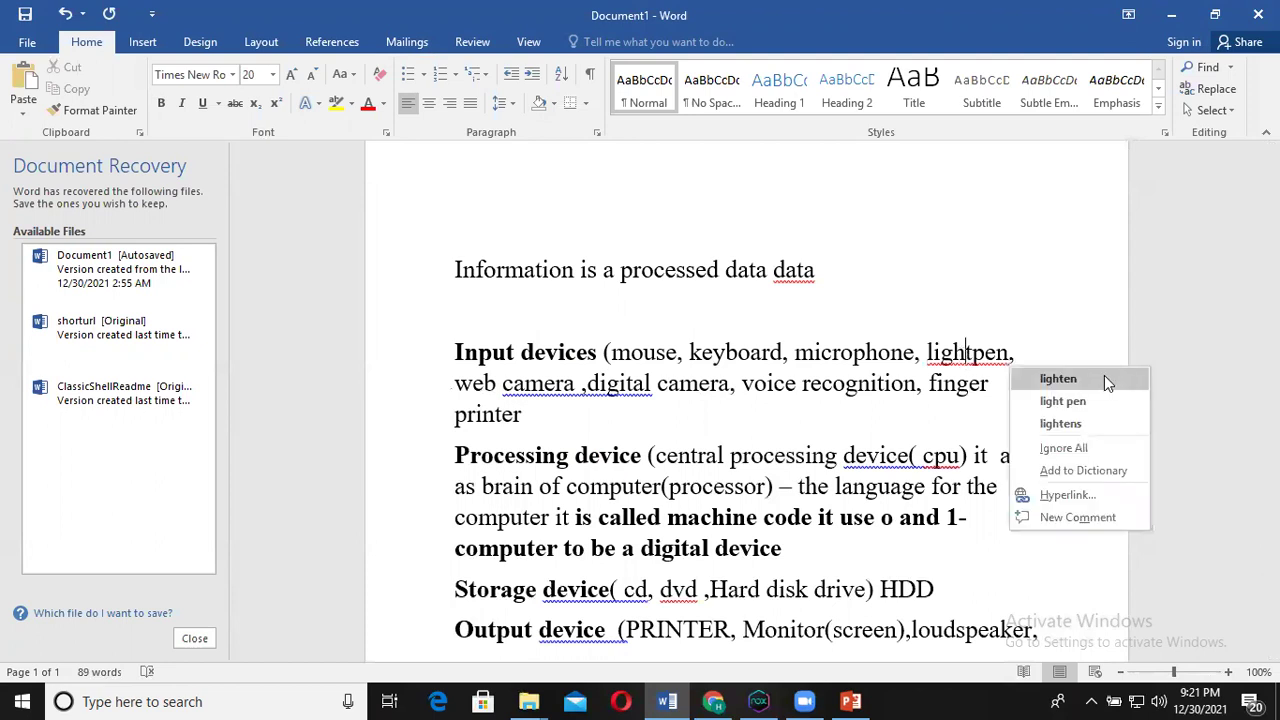
click(1044, 375)
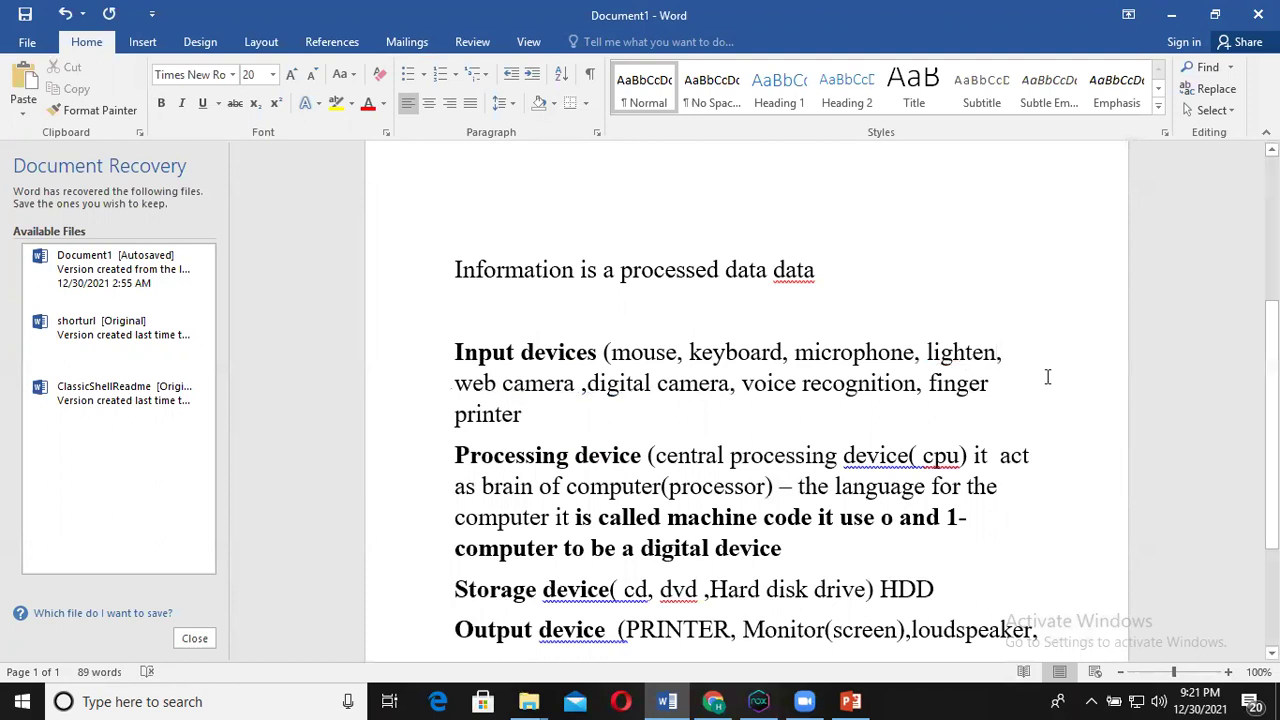
click(967, 352)
text(p)
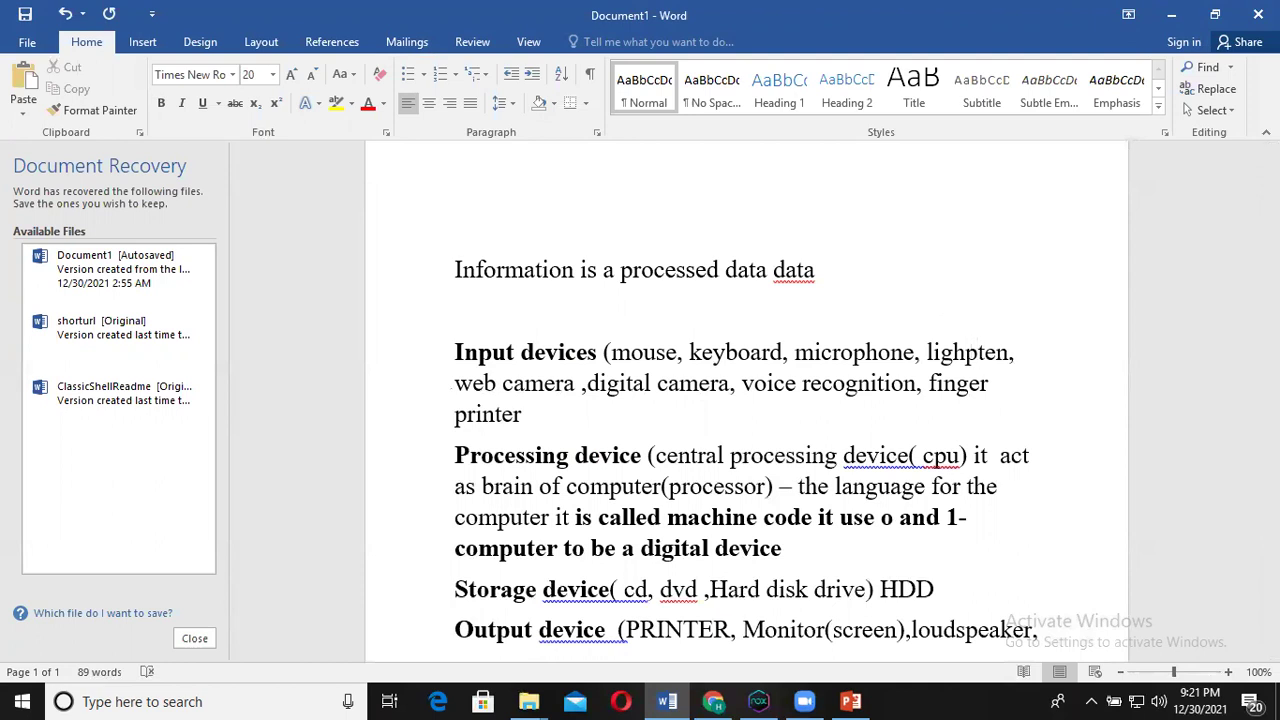
key(BackSpace)
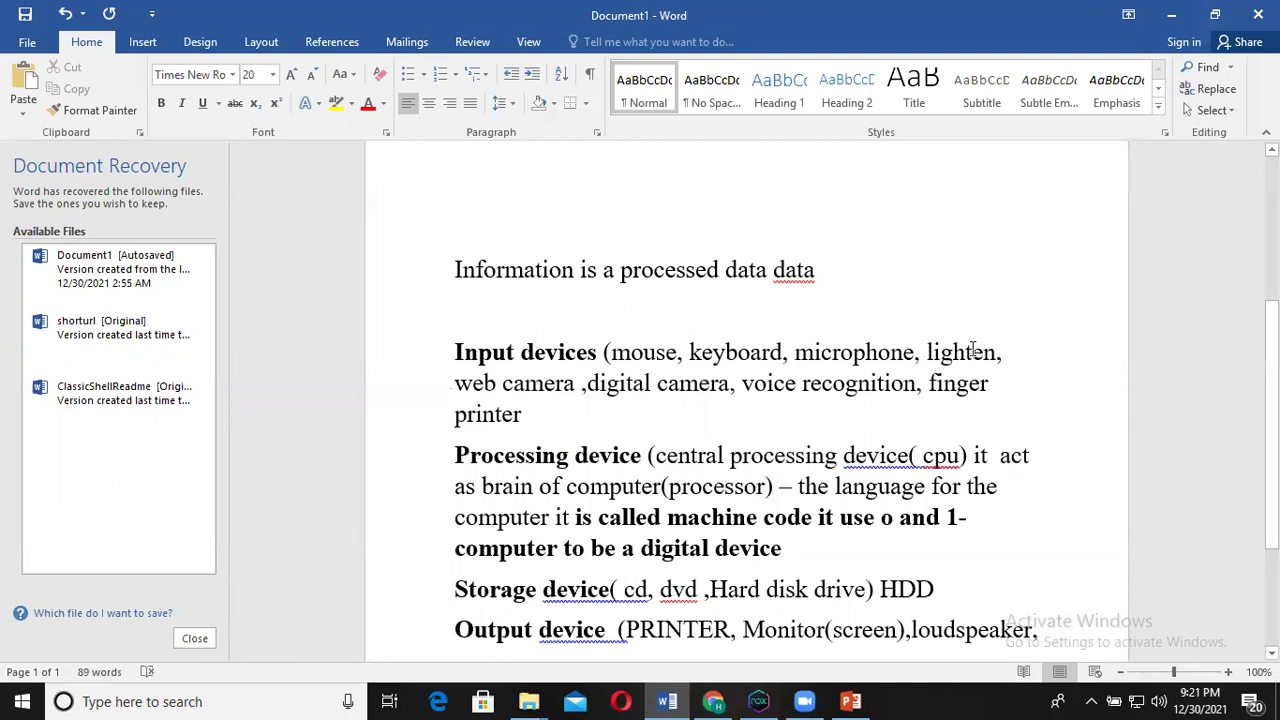
click(972, 352)
text(pe)
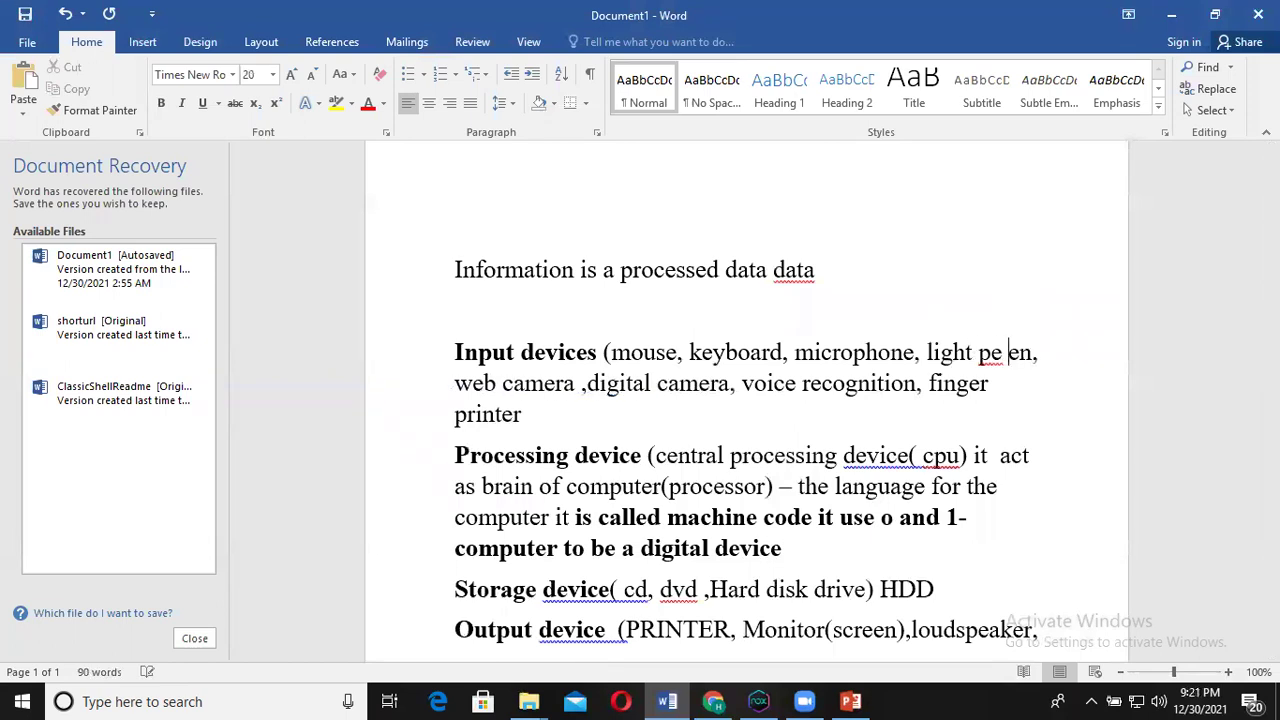
key(BackSpace)
key(BackSpace)
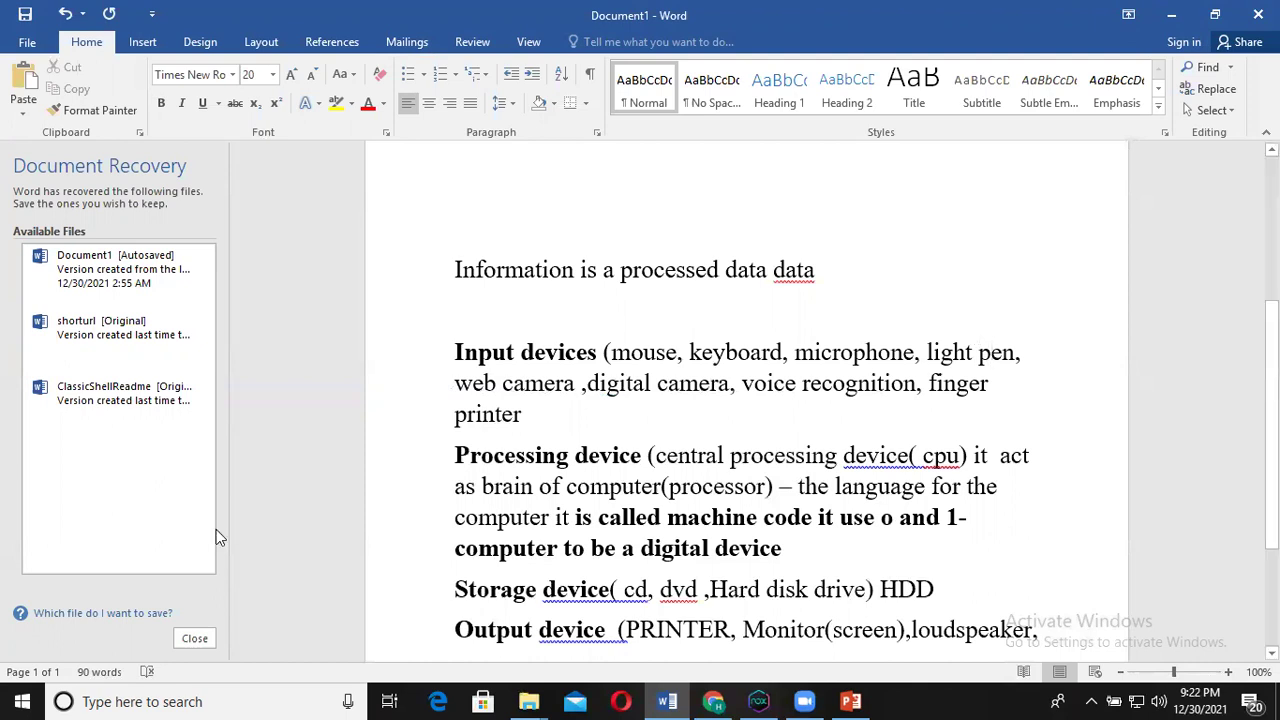
Switch to the PowerPoint presentation and view slide 25 on the factors in computer performance
click(1171, 15)
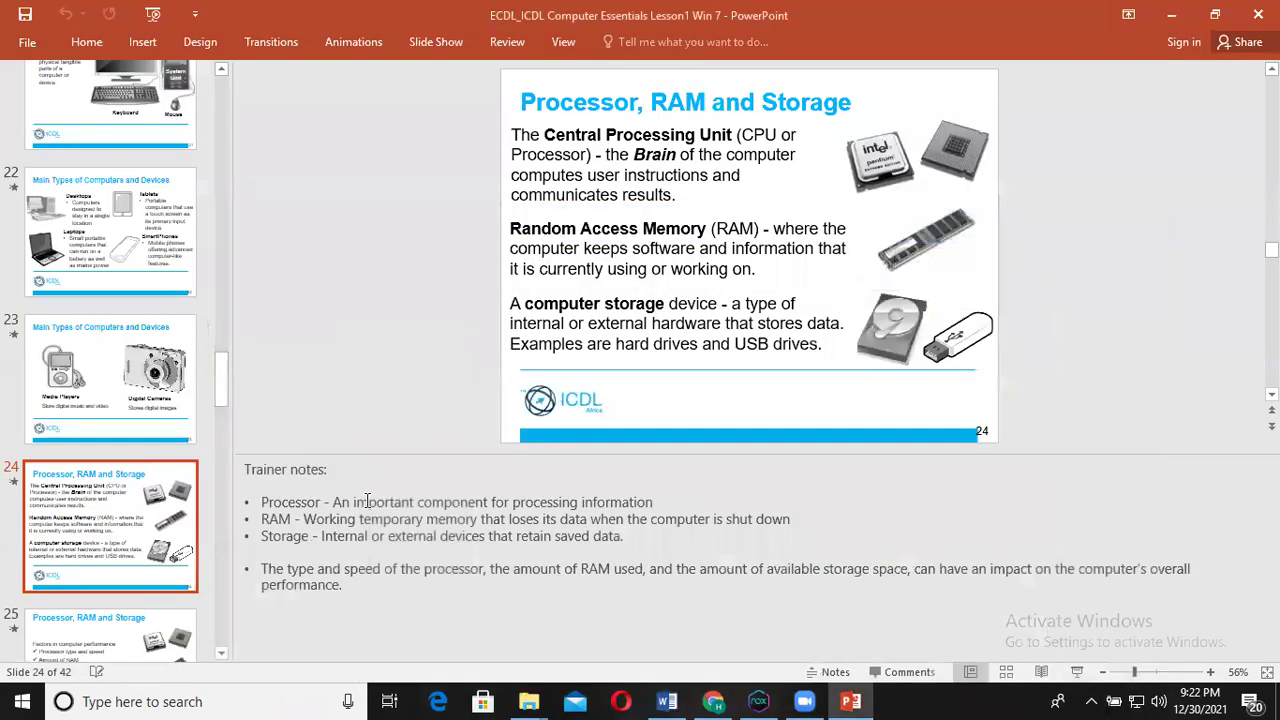
key(Page_Down)
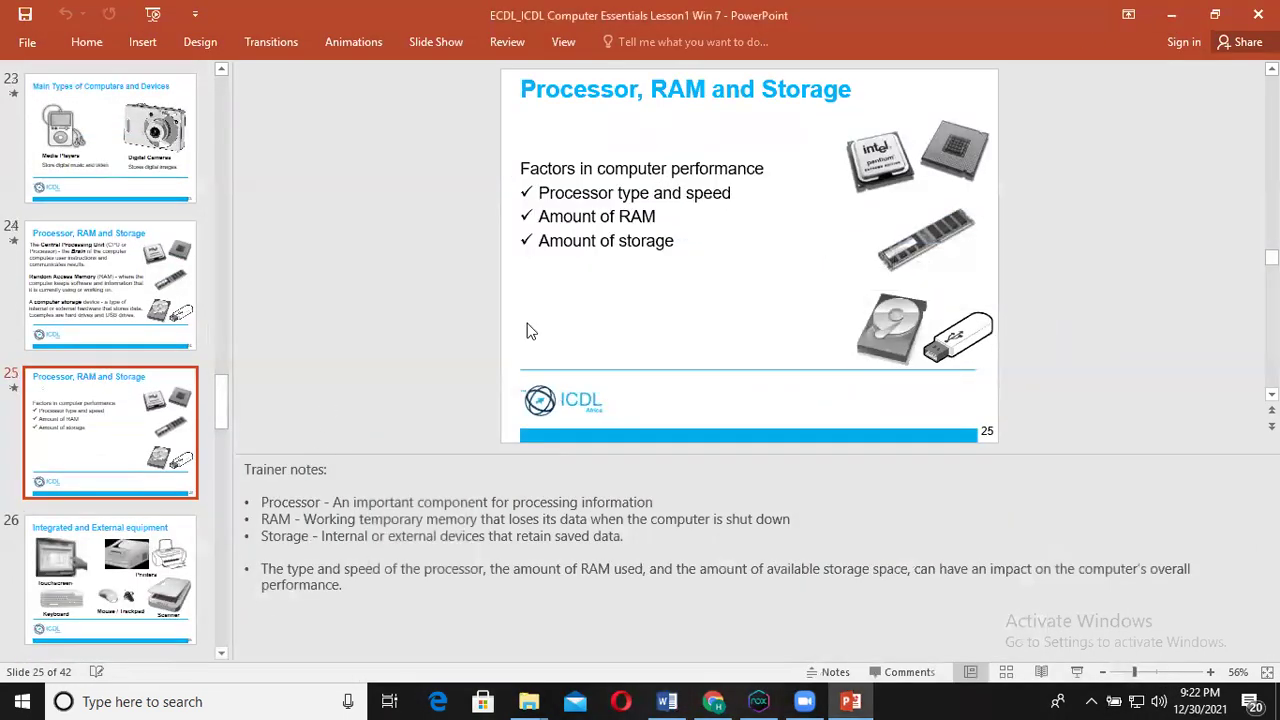
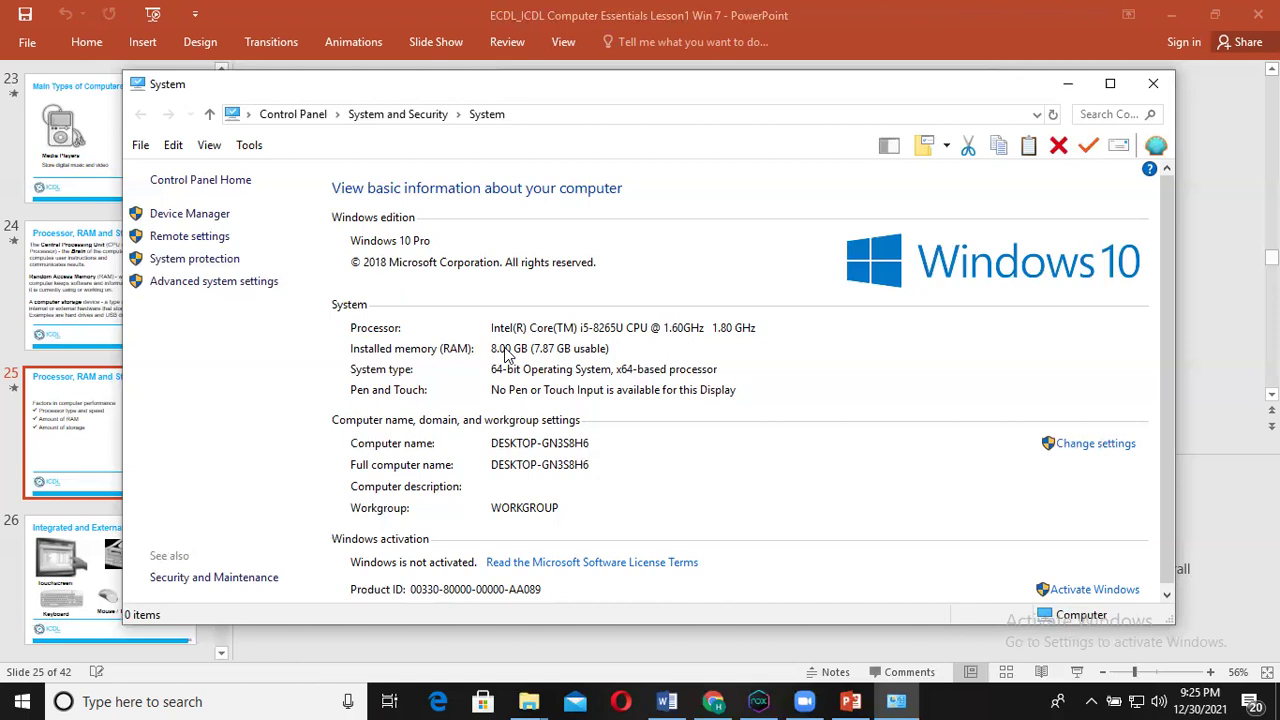
Switch to Chrome and search Google for "ram for computer" in a new tab
click(713, 701)
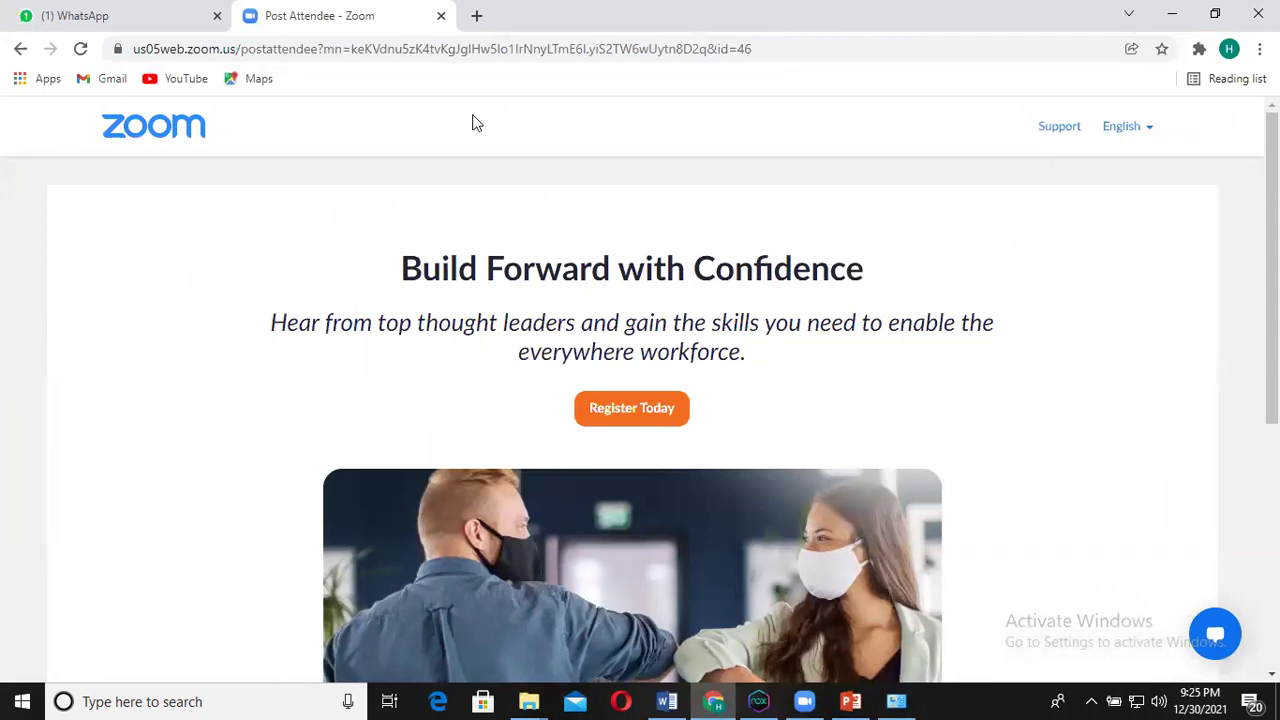
key(ctrl+t)
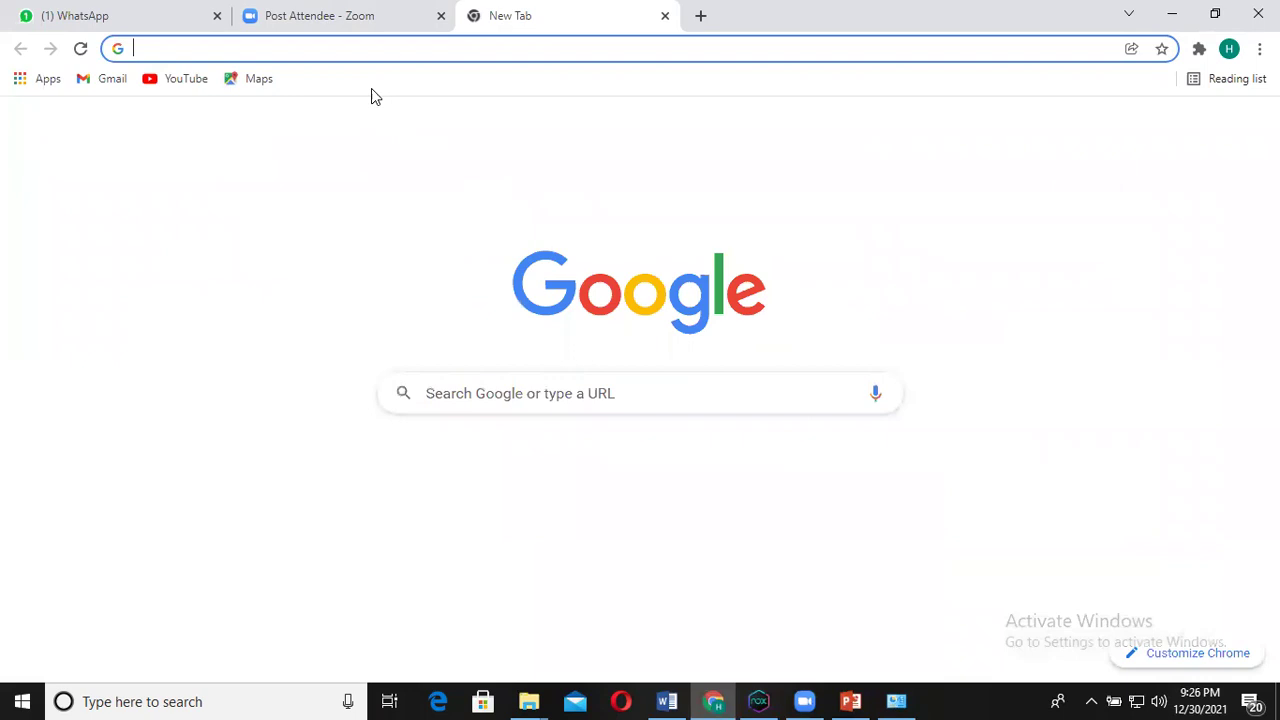
click(458, 390)
text(r)
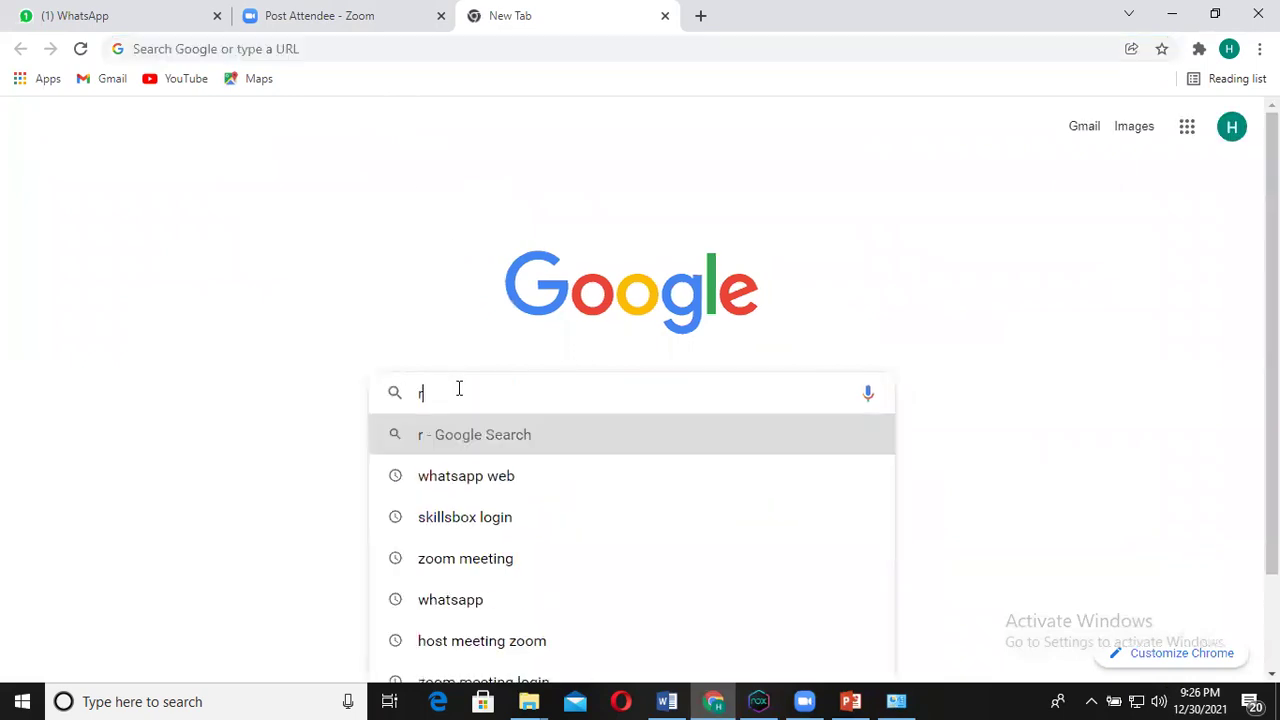
text(am)
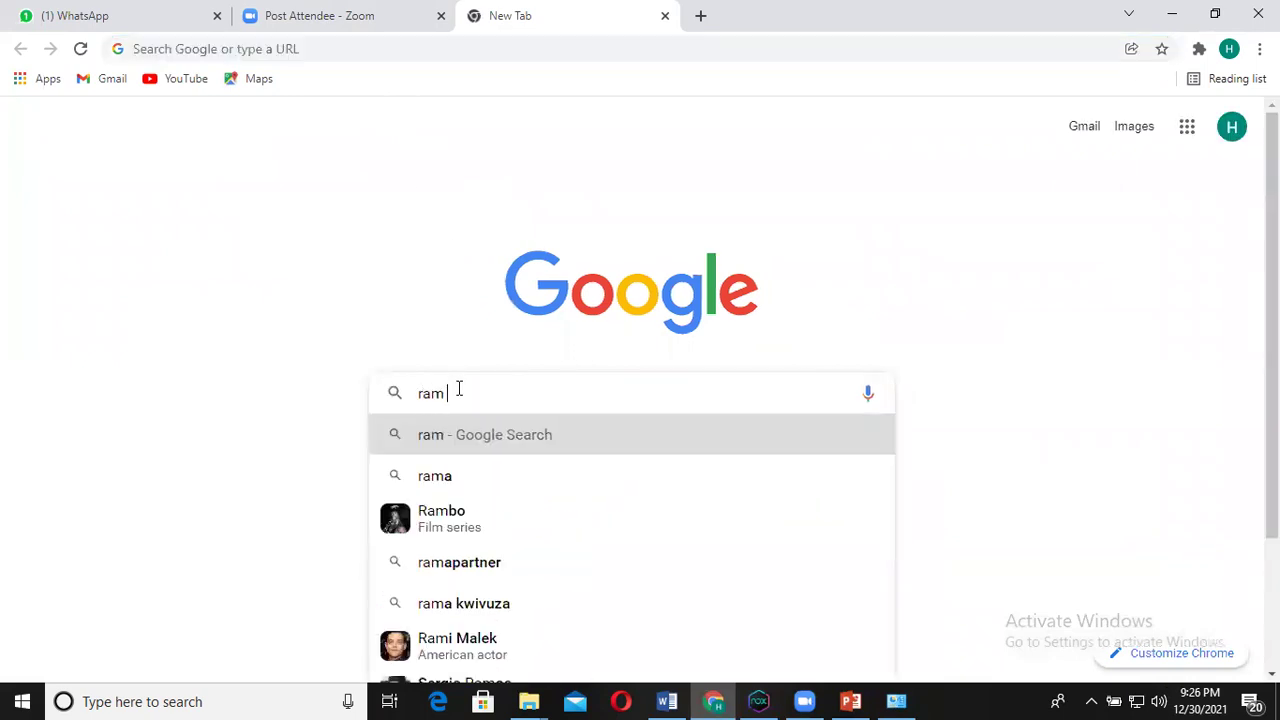
text( for)
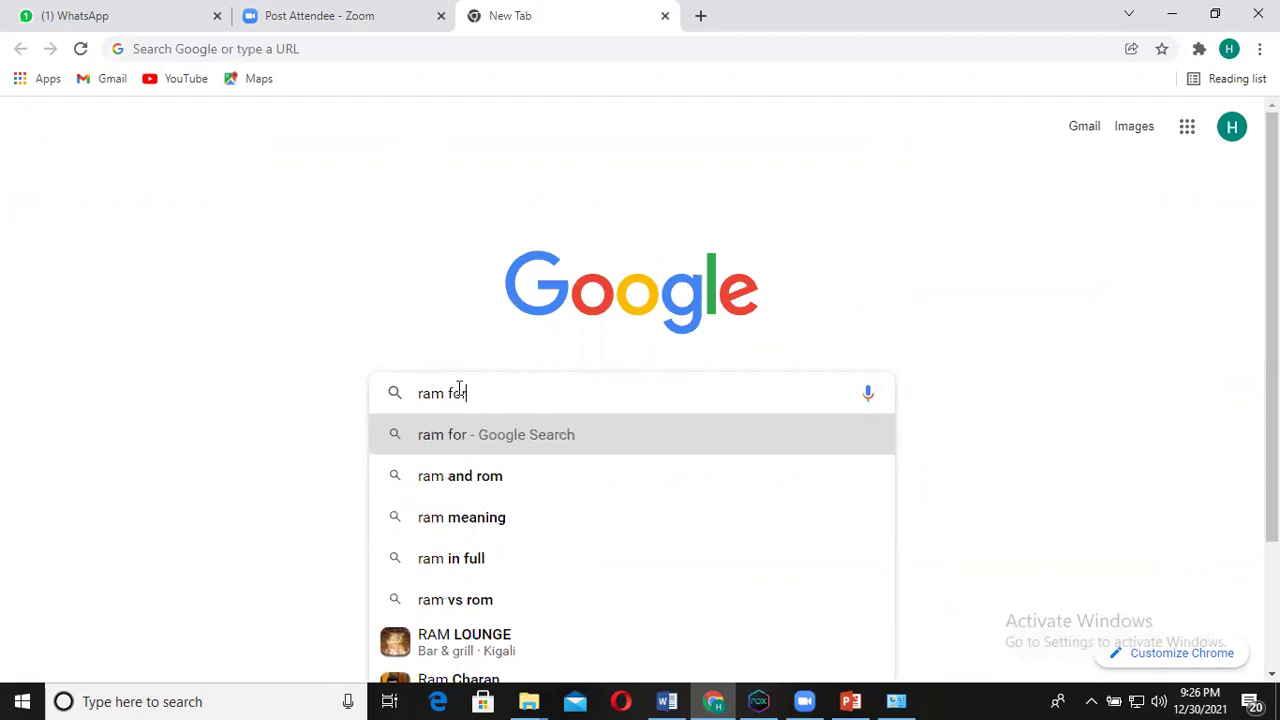
text( compu)
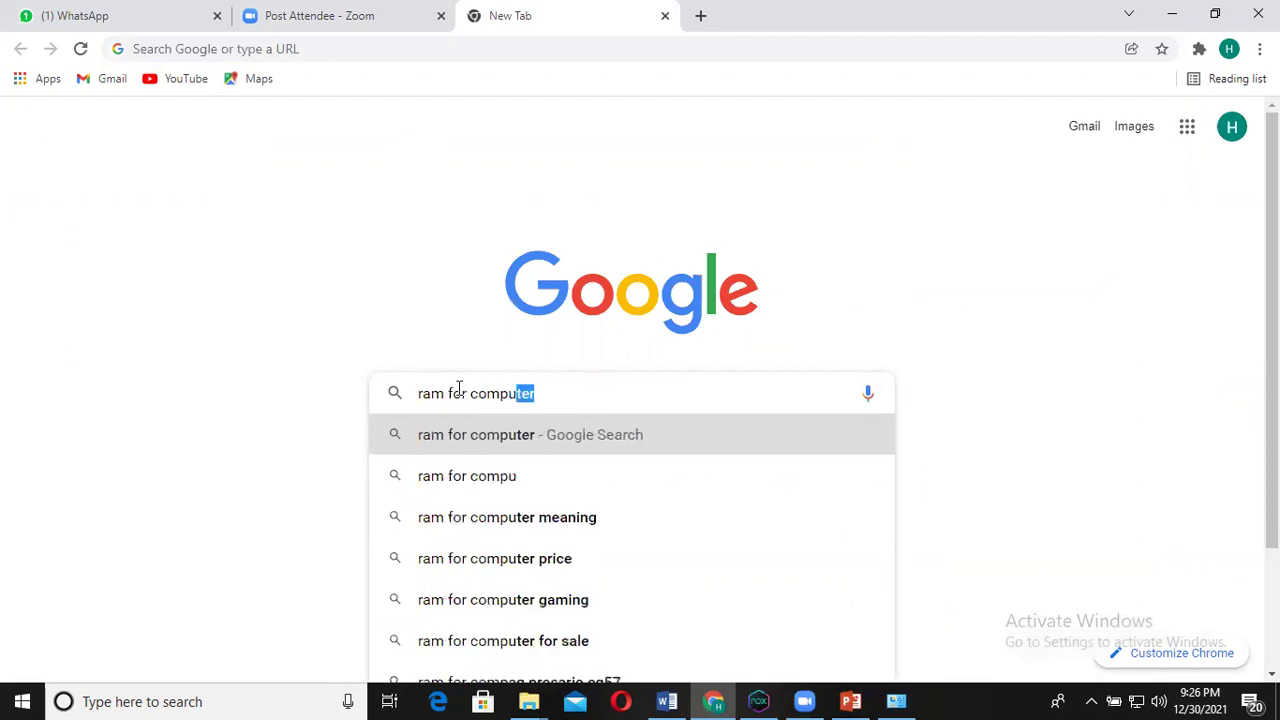
text(ter)
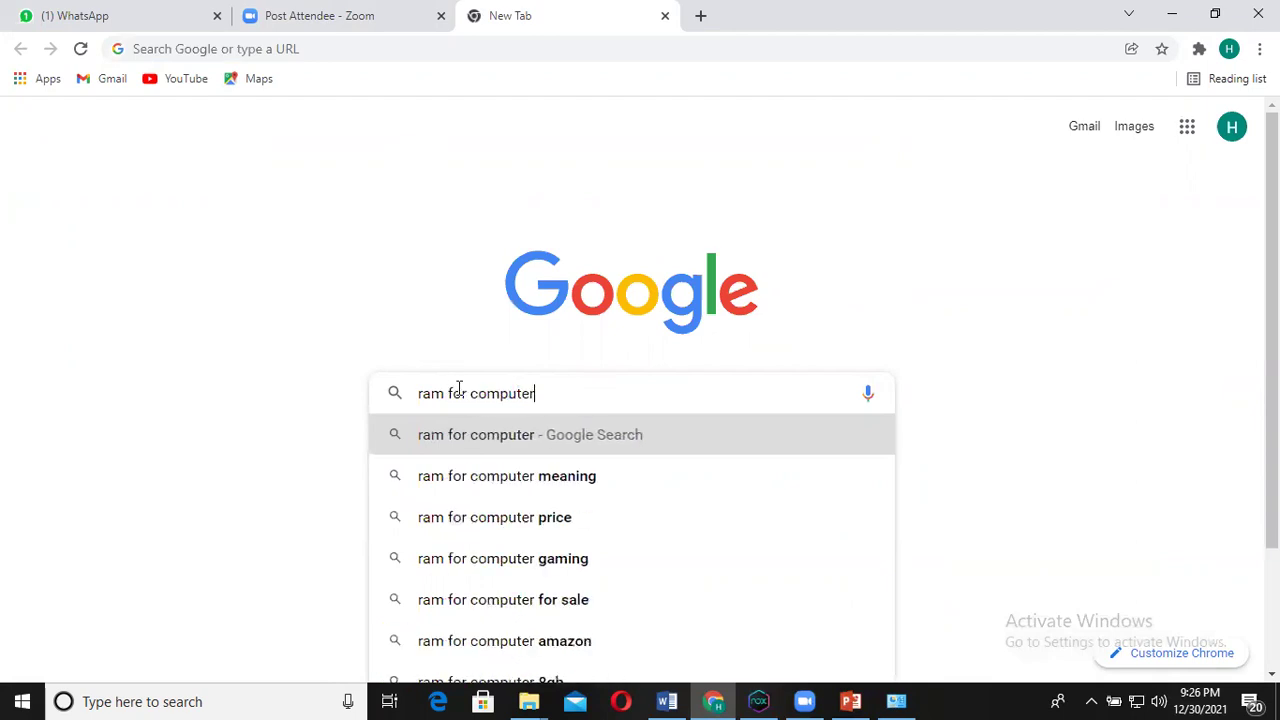
click(474, 437)
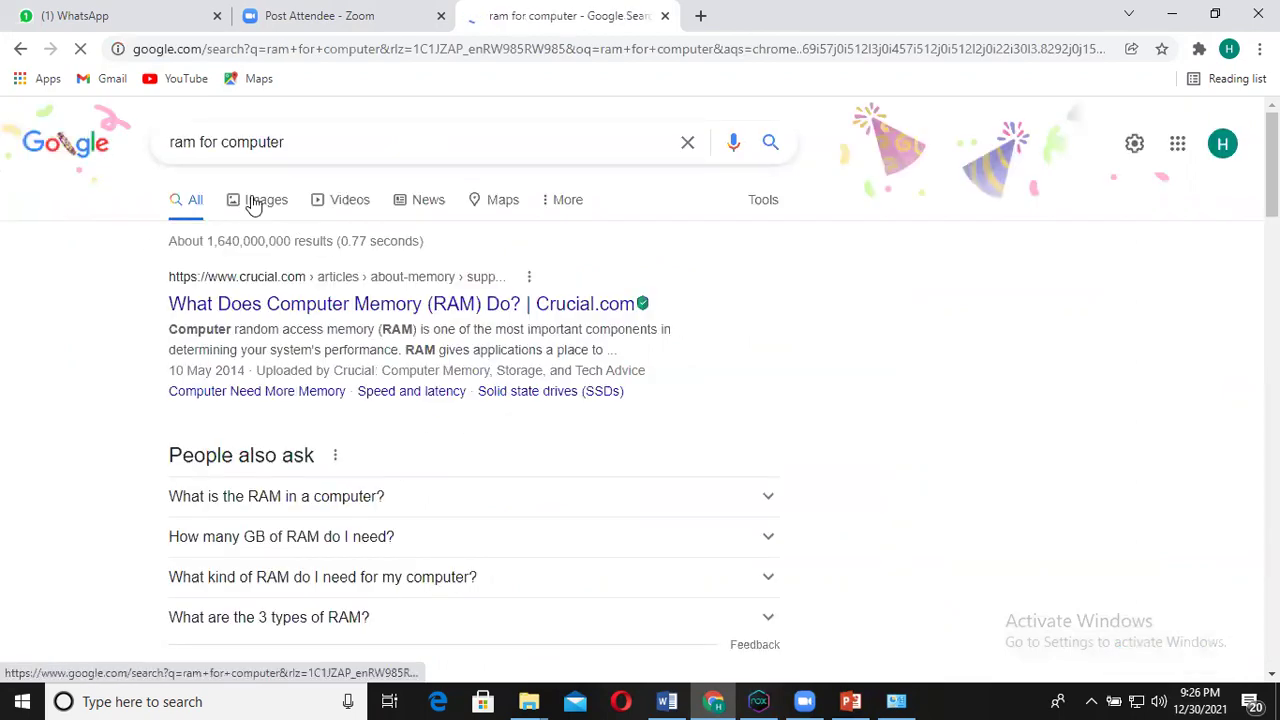
Show the image results for "ram for computer" and look through the pictures of memory modules
click(260, 200)
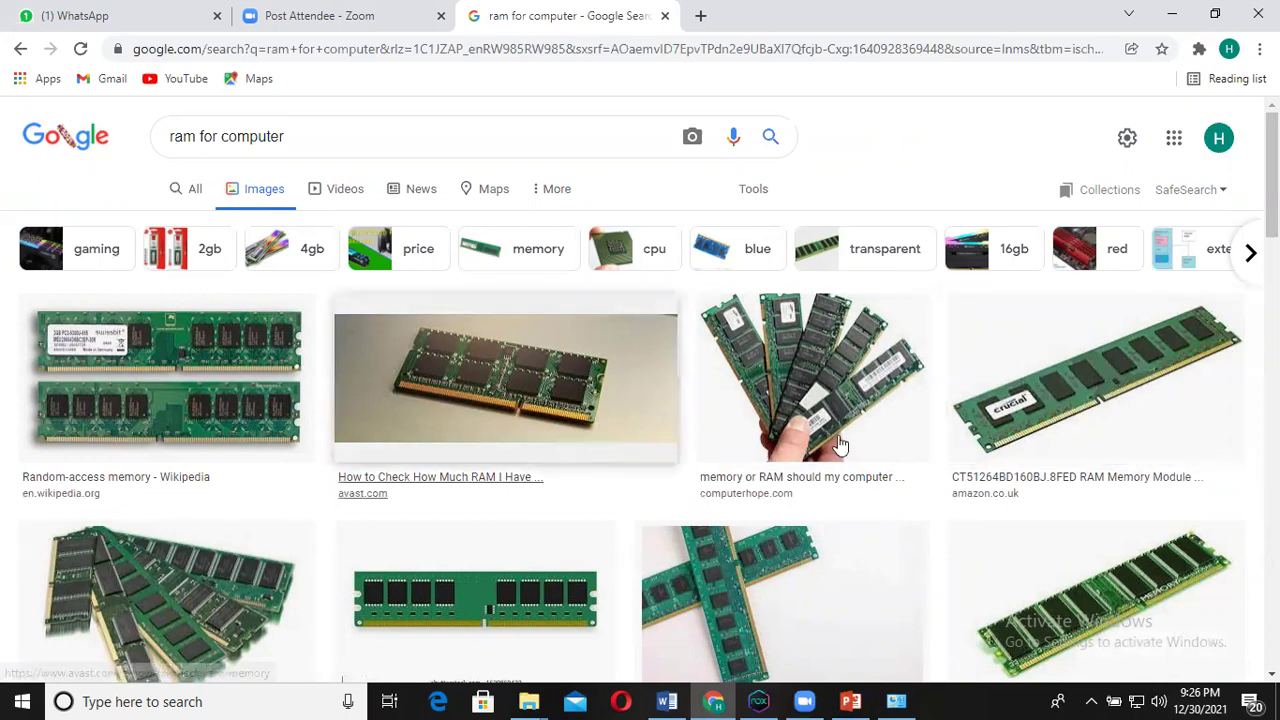
scroll(840, 445, down, 5)
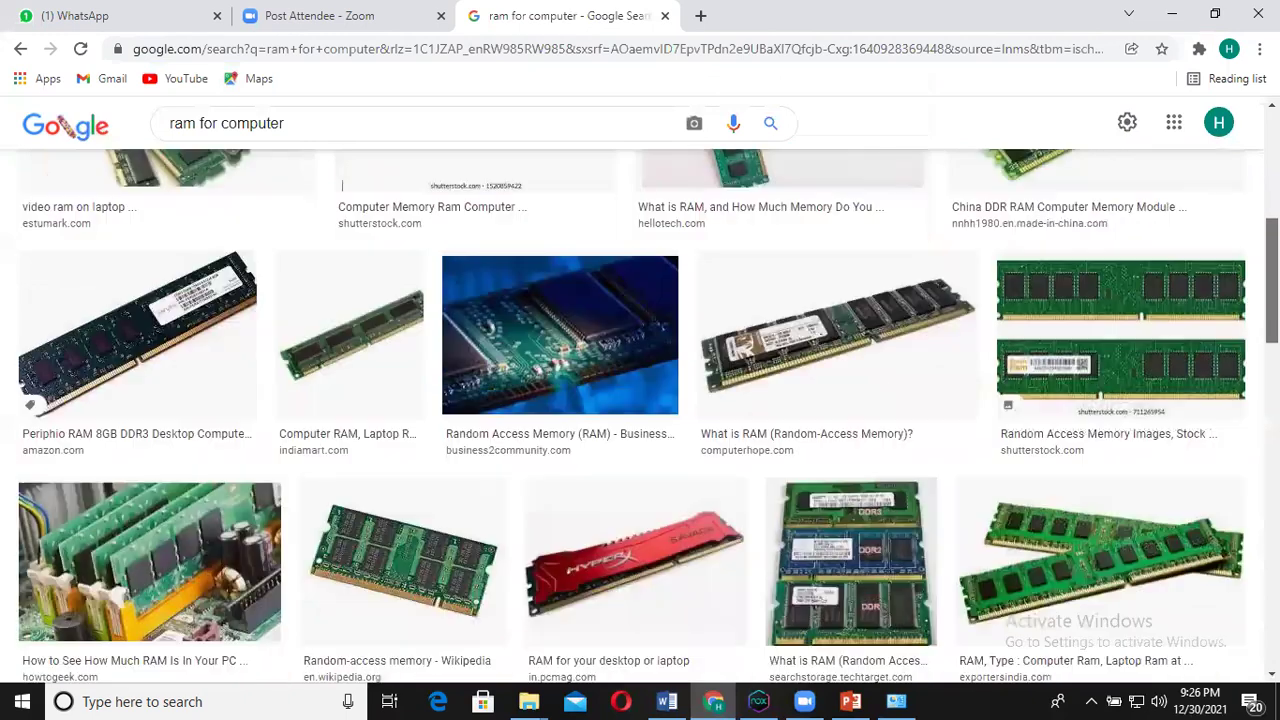
scroll(342, 185, down, 2)
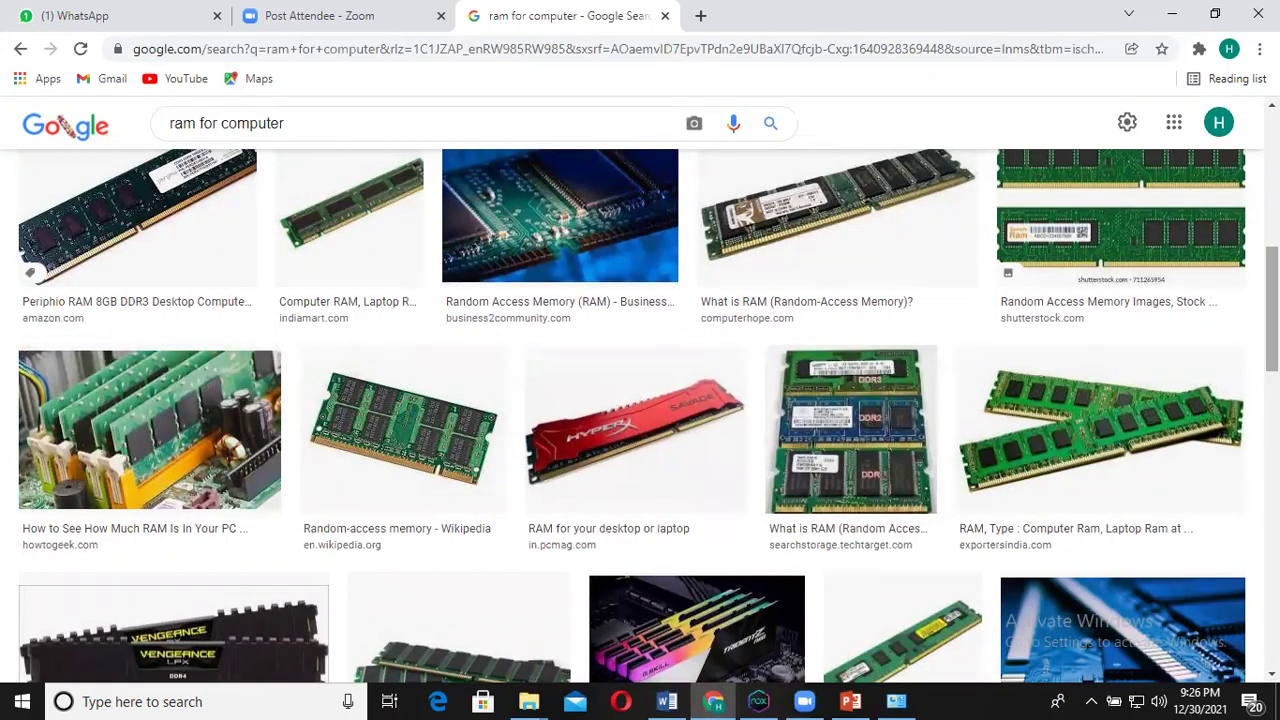
scroll(640, 416, down, 6)
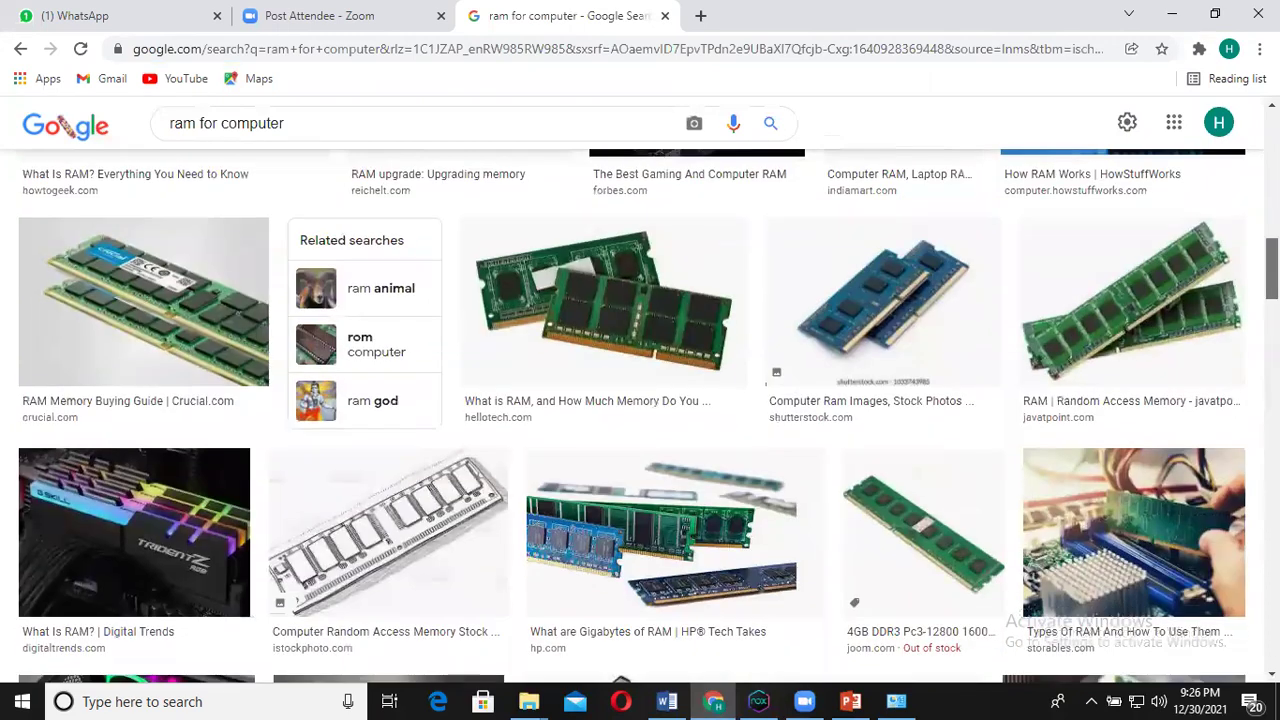
Browse further through the RAM image results to compare different memory modules, ending at the start of the results
scroll(640, 400, up, 5)
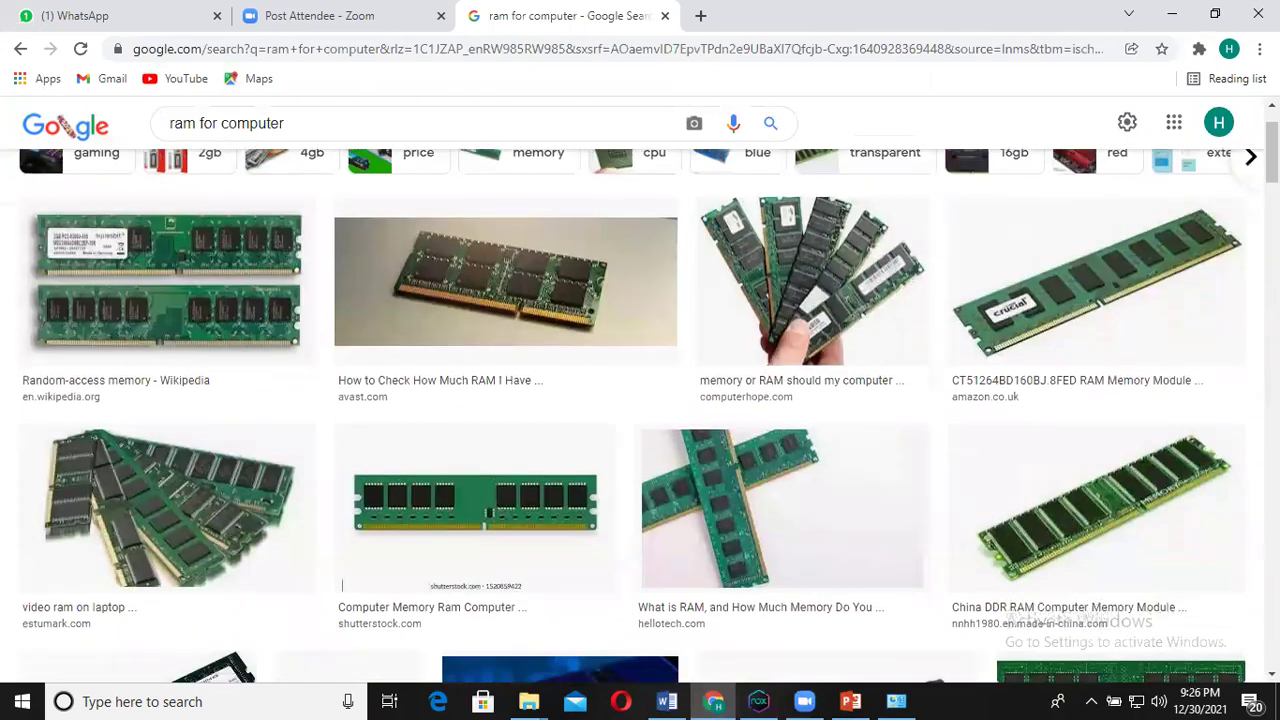
scroll(640, 416, down, 6)
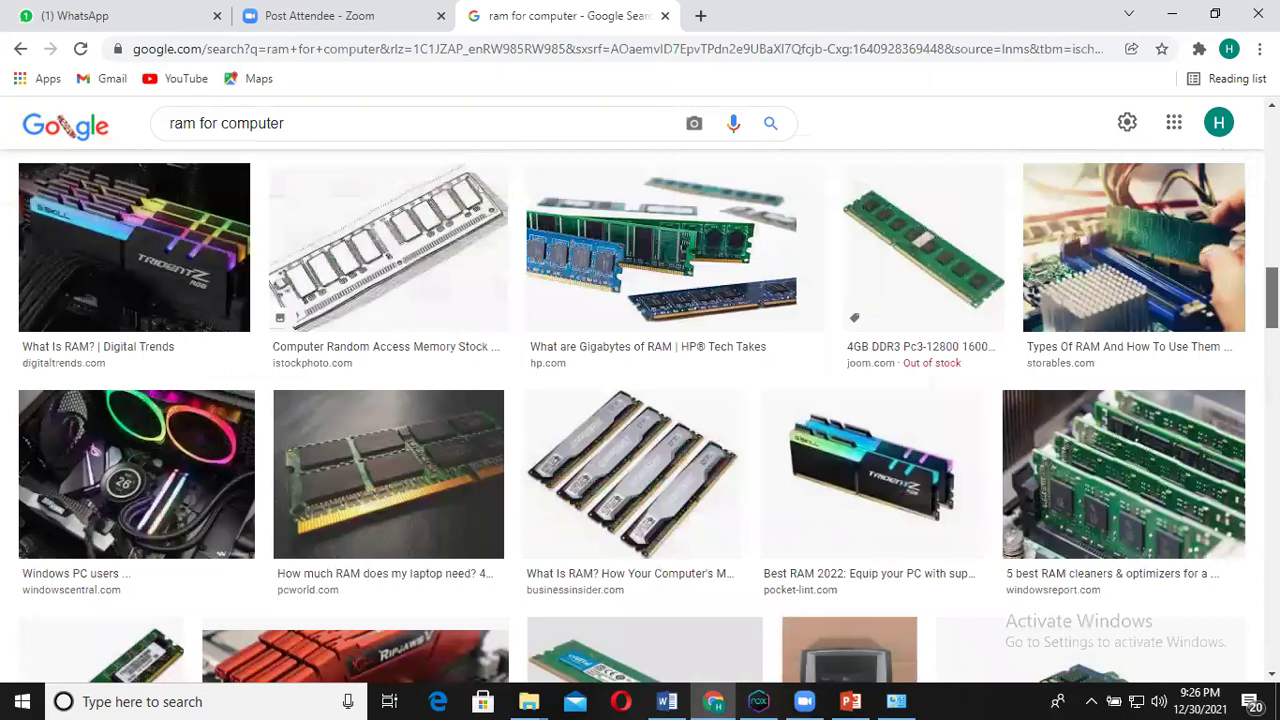
scroll(640, 440, up, 3)
scroll(640, 440, up, 2)
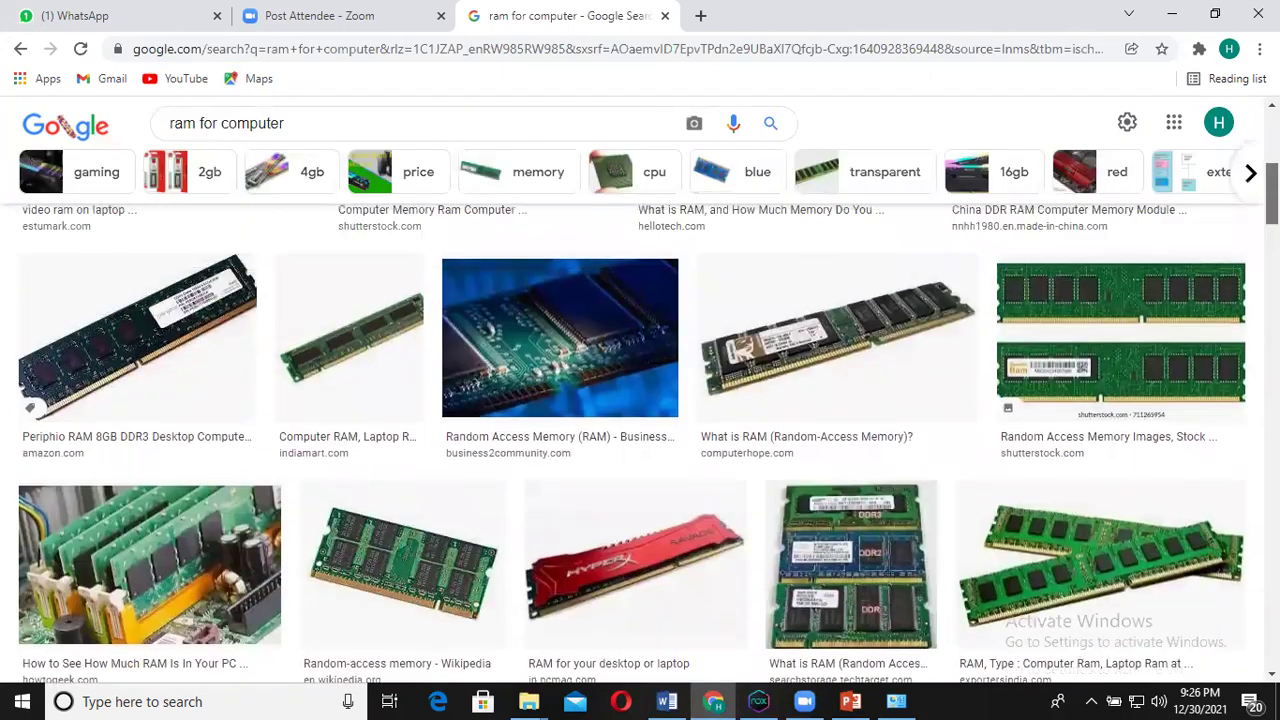
scroll(640, 440, down, 10)
scroll(640, 440, up, 3)
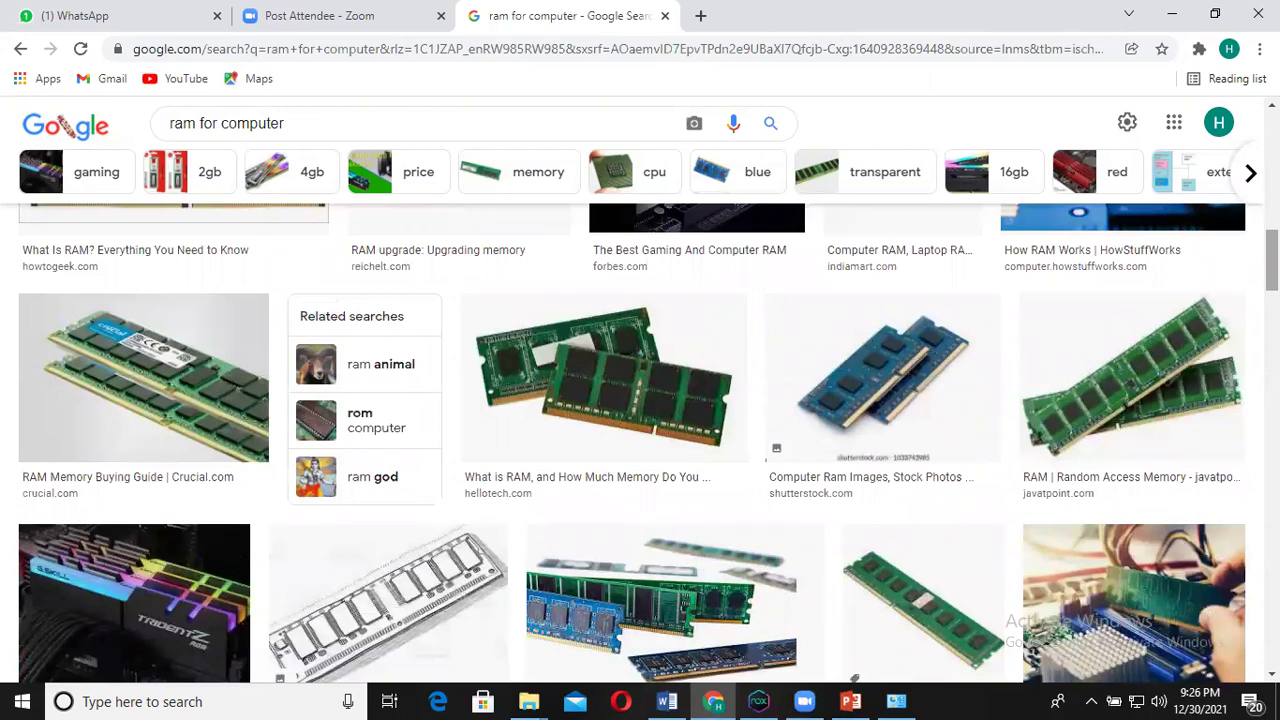
scroll(640, 440, up, 8)
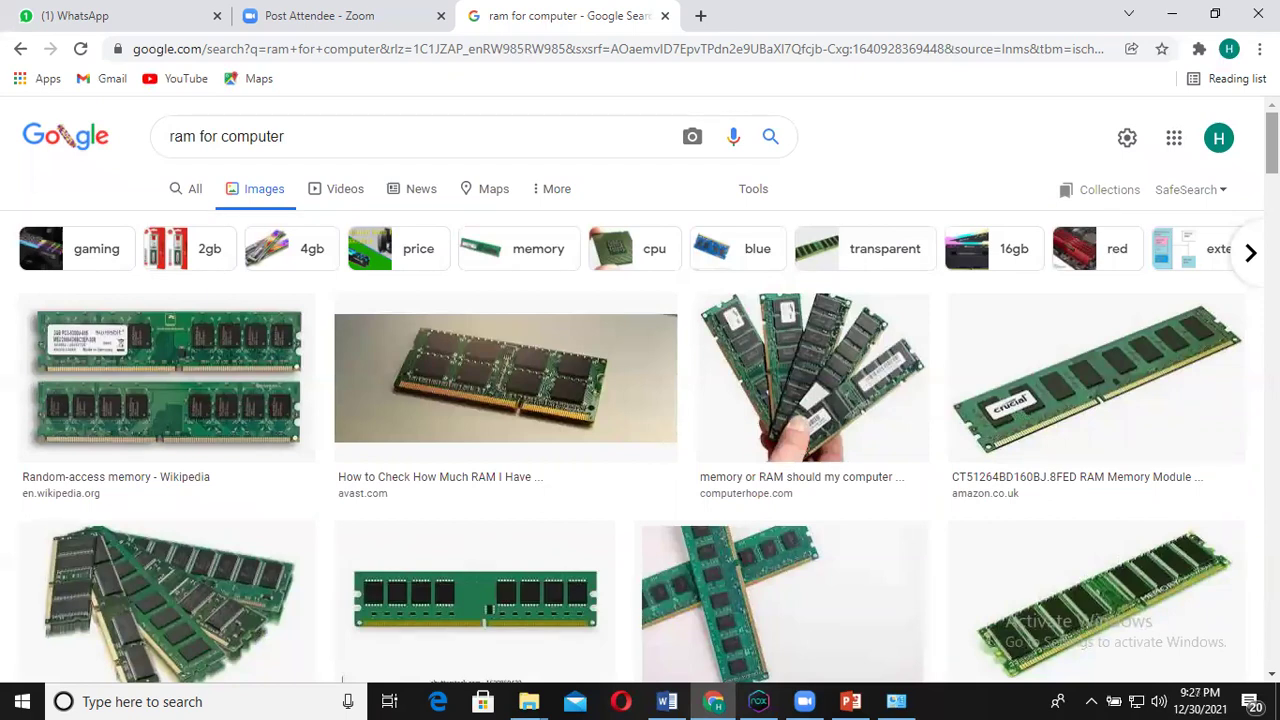
Minimise Chrome and the System window, and open This PC to check the storage capacity of Local Disk (C:)
click(1170, 20)
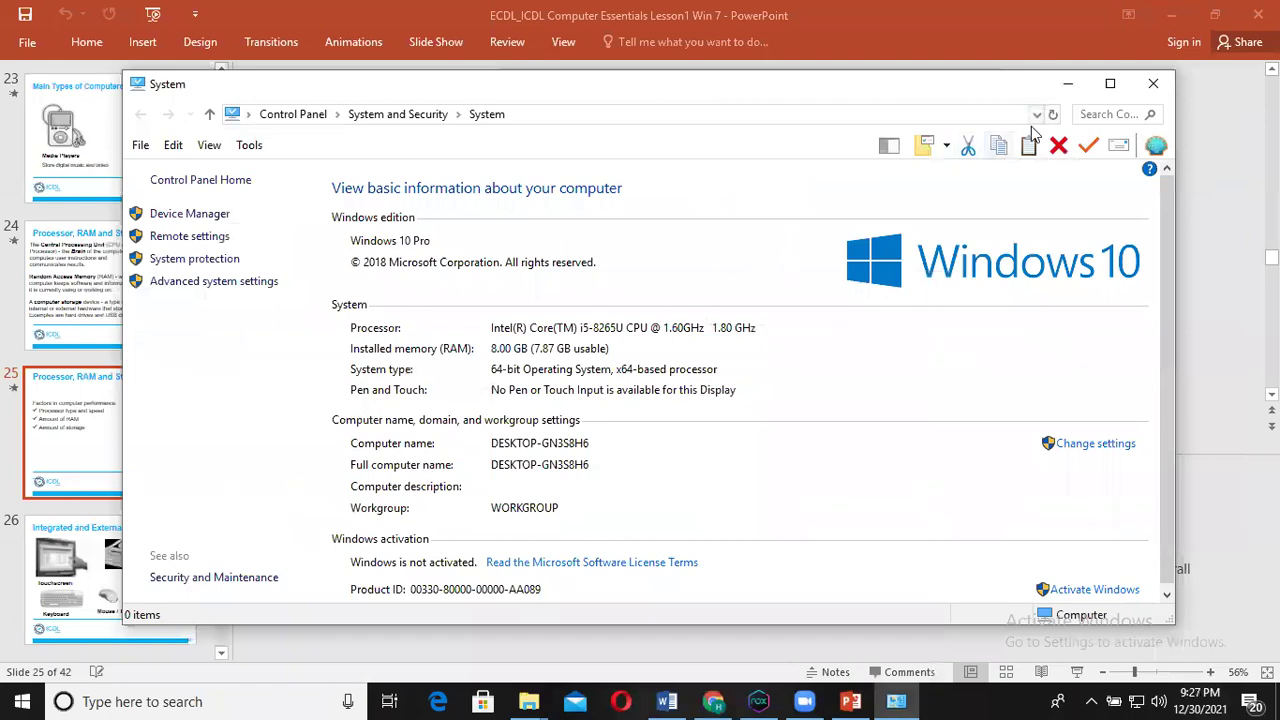
click(1065, 82)
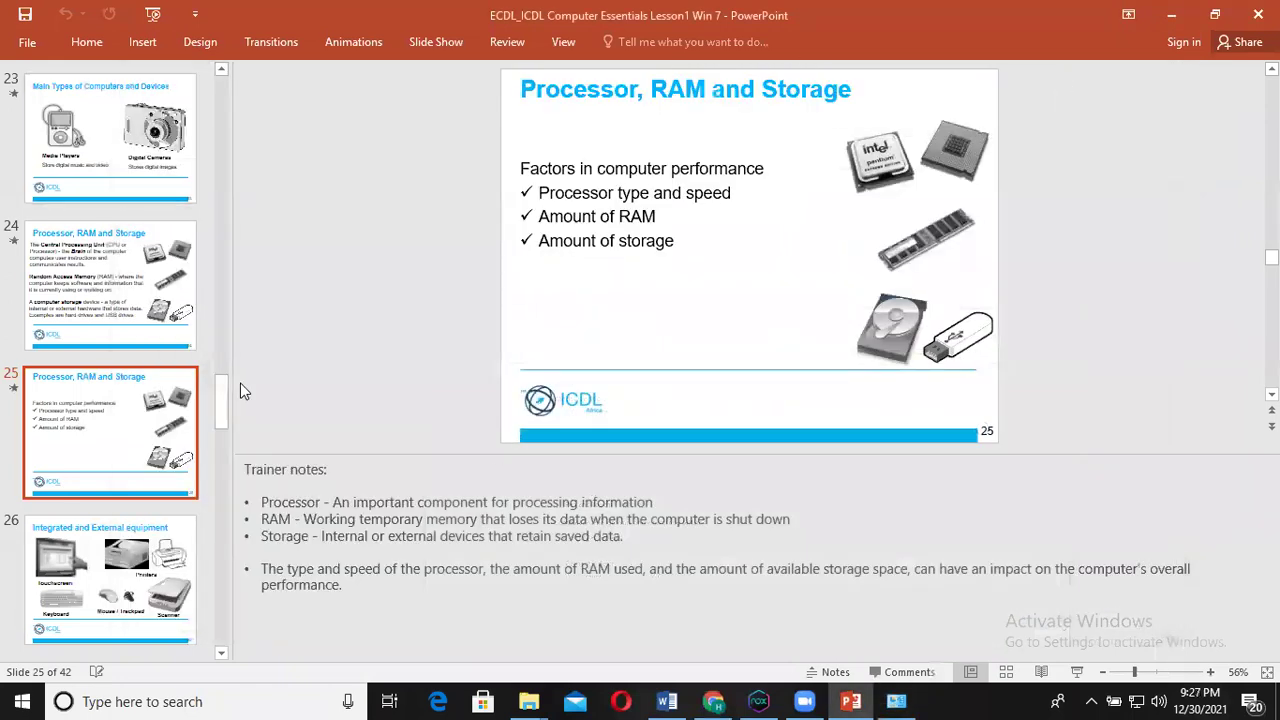
click(6, 700)
click(317, 362)
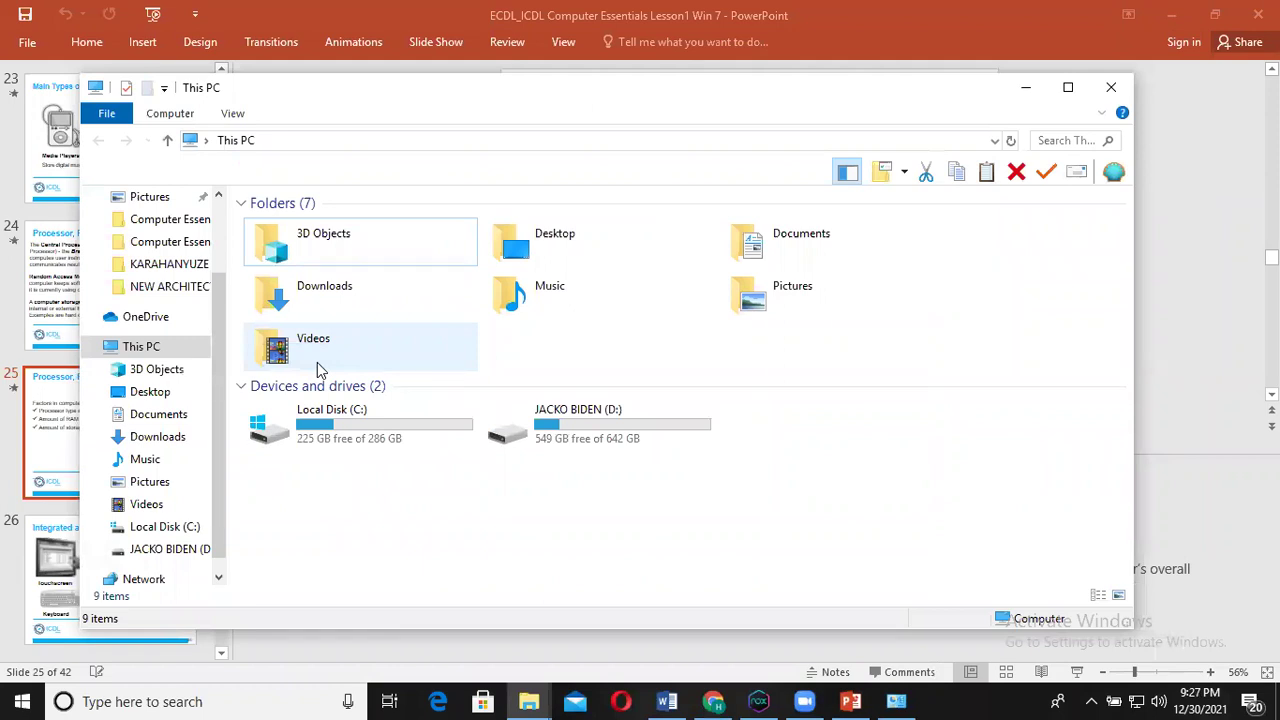
click(333, 428)
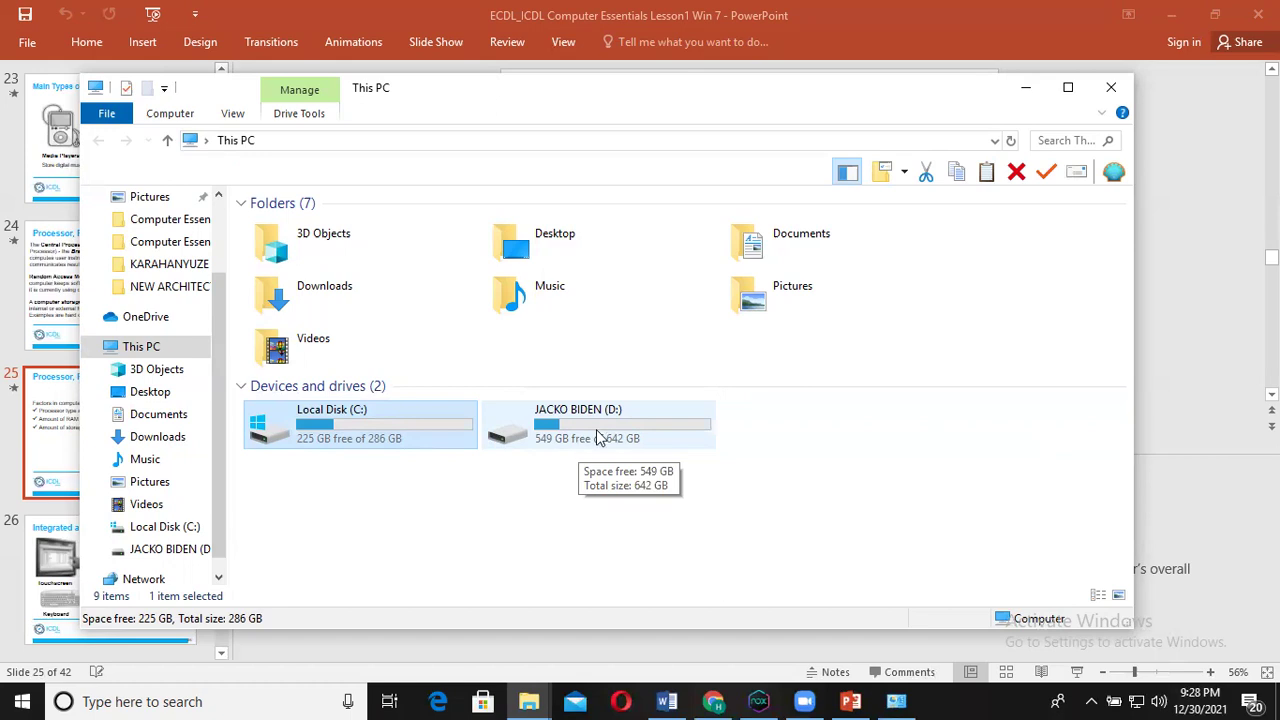
Open drive D: and view its folder of music tracks, and return to slide 25 of the presentation
double_click(595, 428)
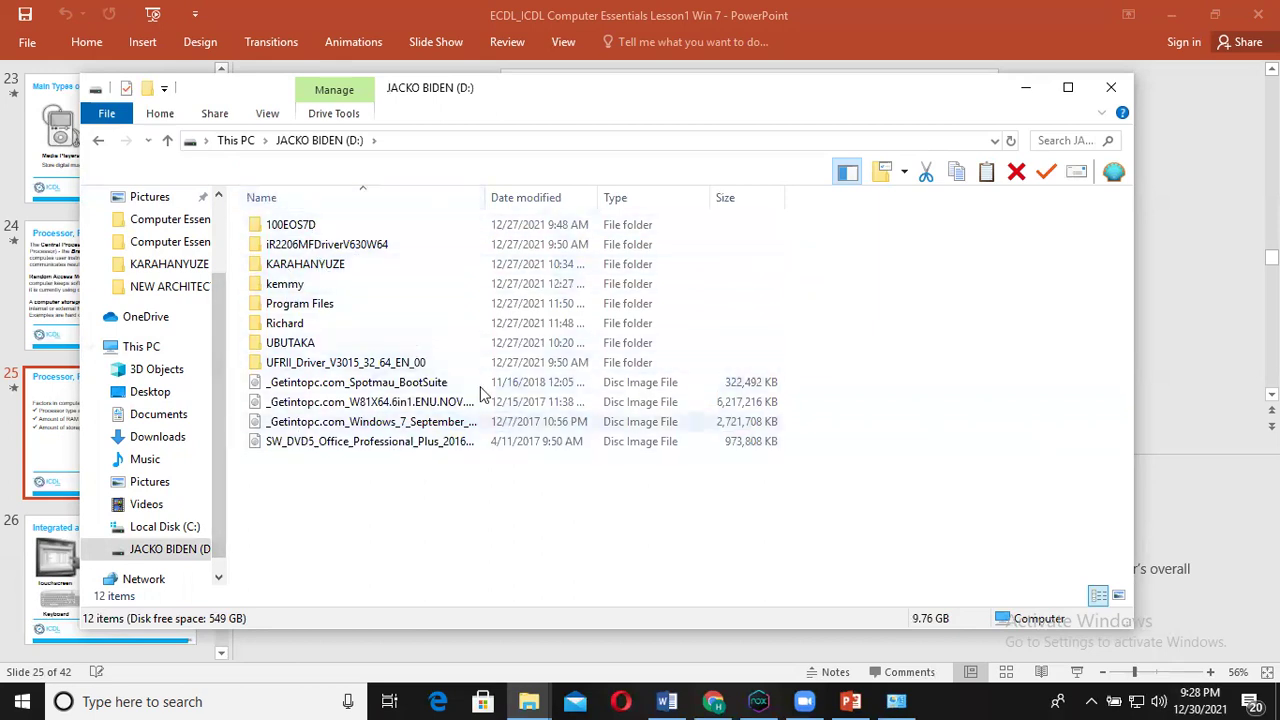
double_click(289, 323)
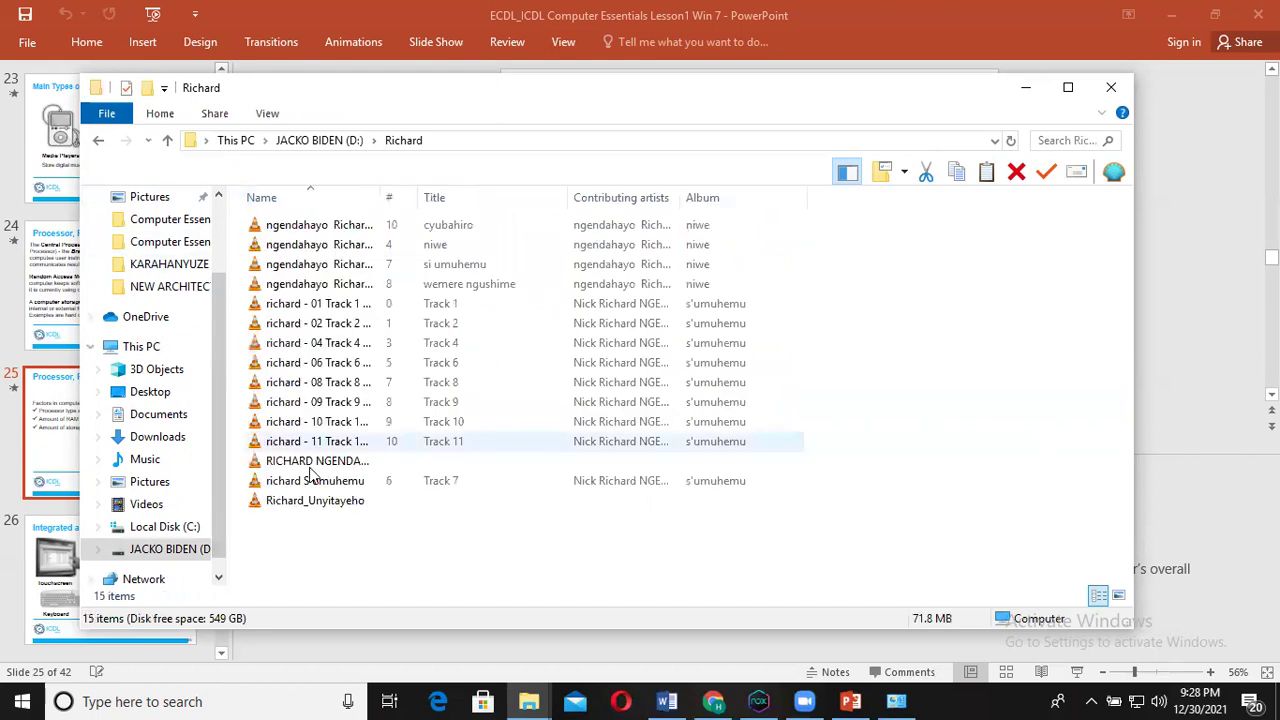
click(101, 143)
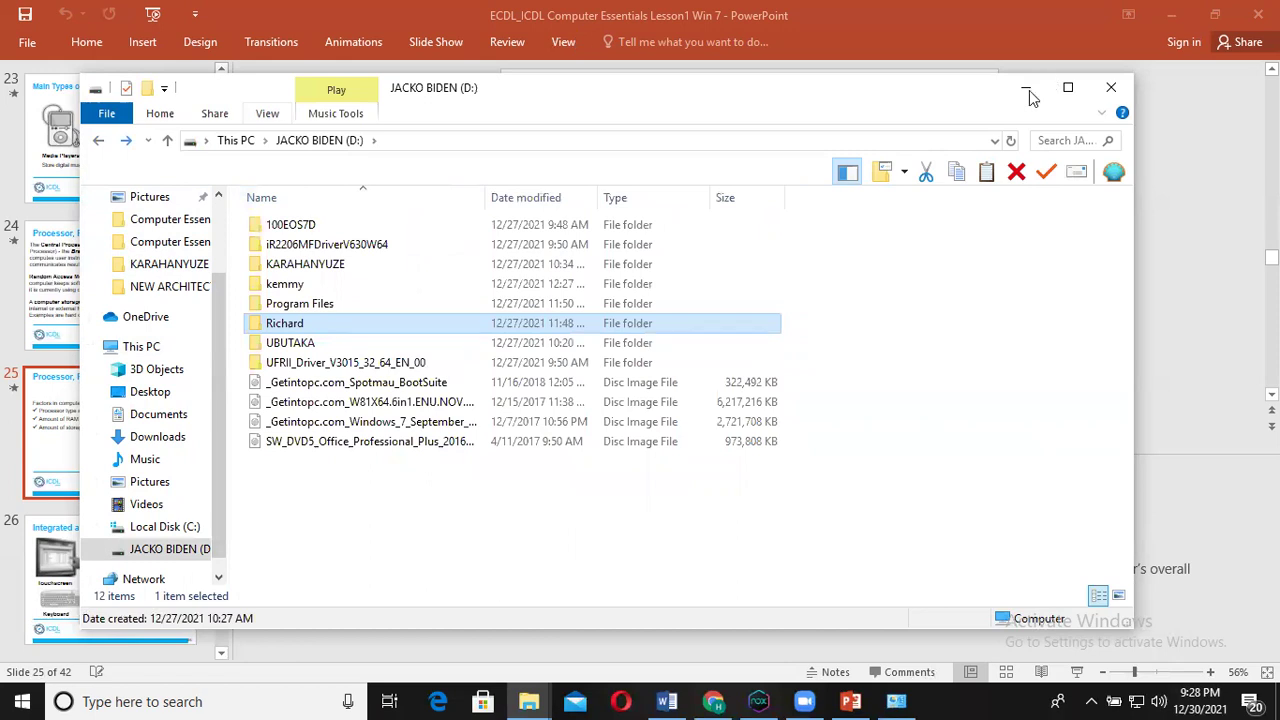
click(1026, 92)
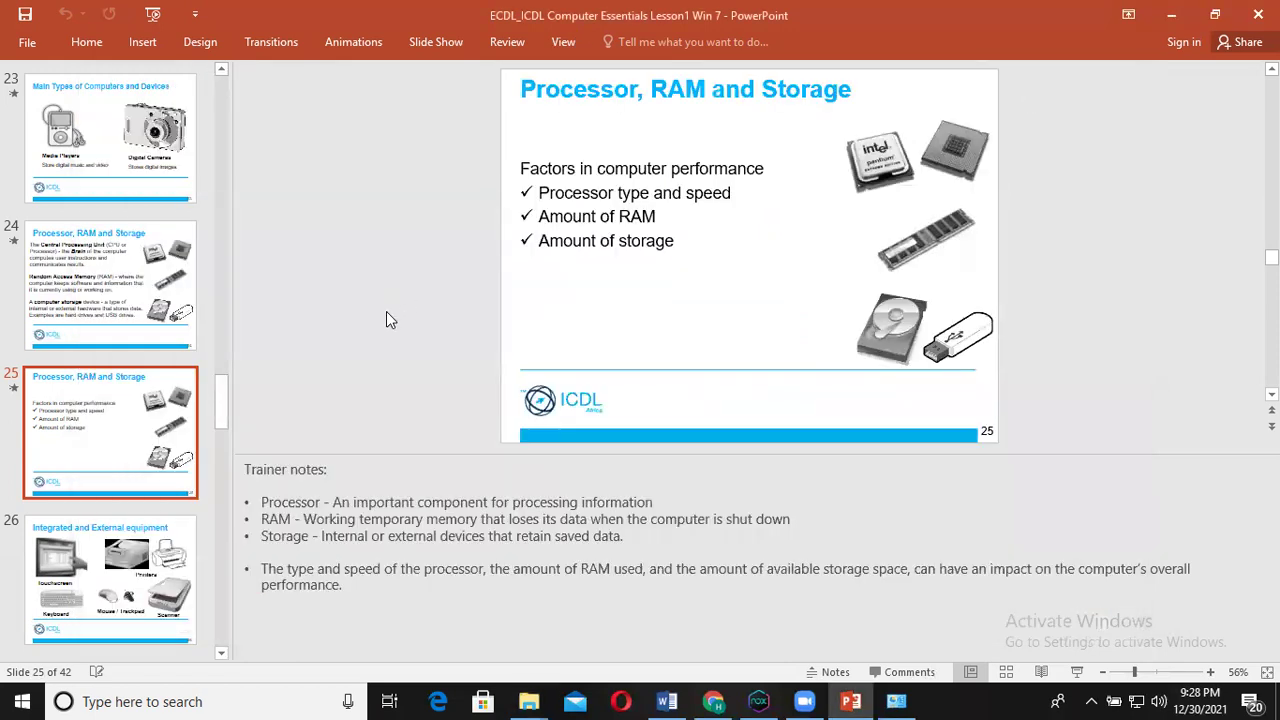
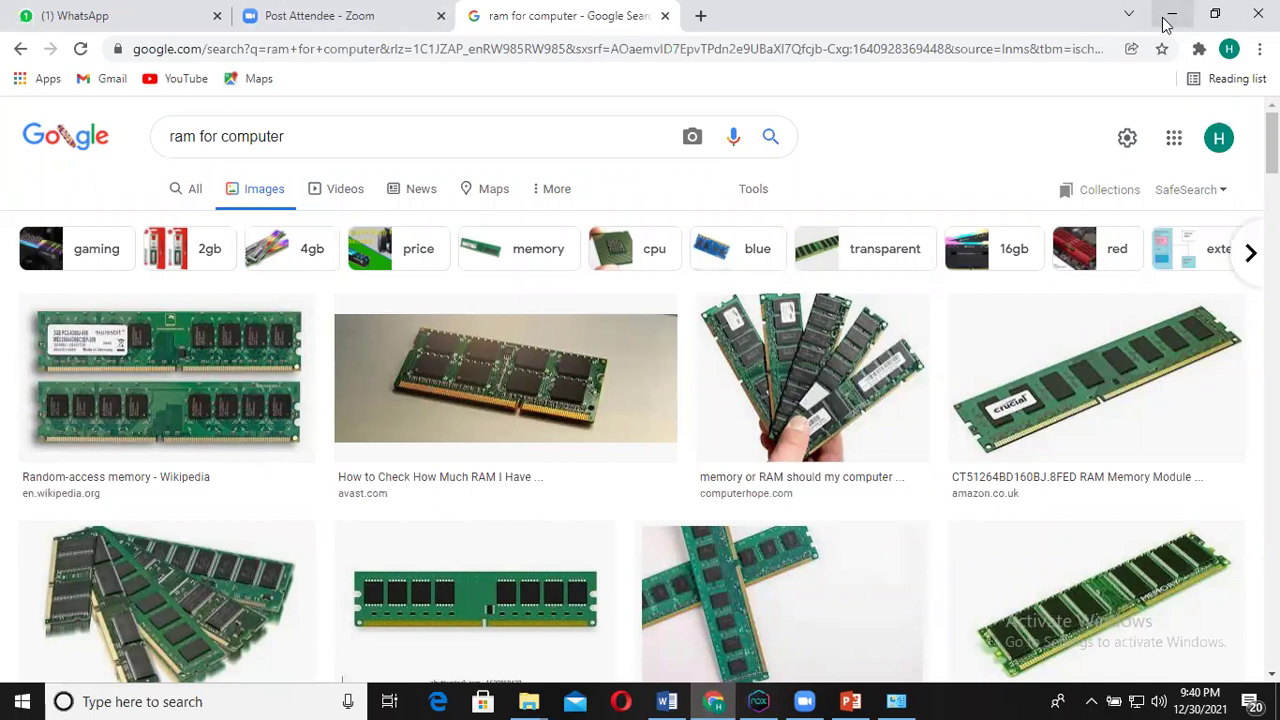
Search Google for "anydesk download" in a new Chrome tab and maximise the browser window
drag(1168, 17, 886, 63)
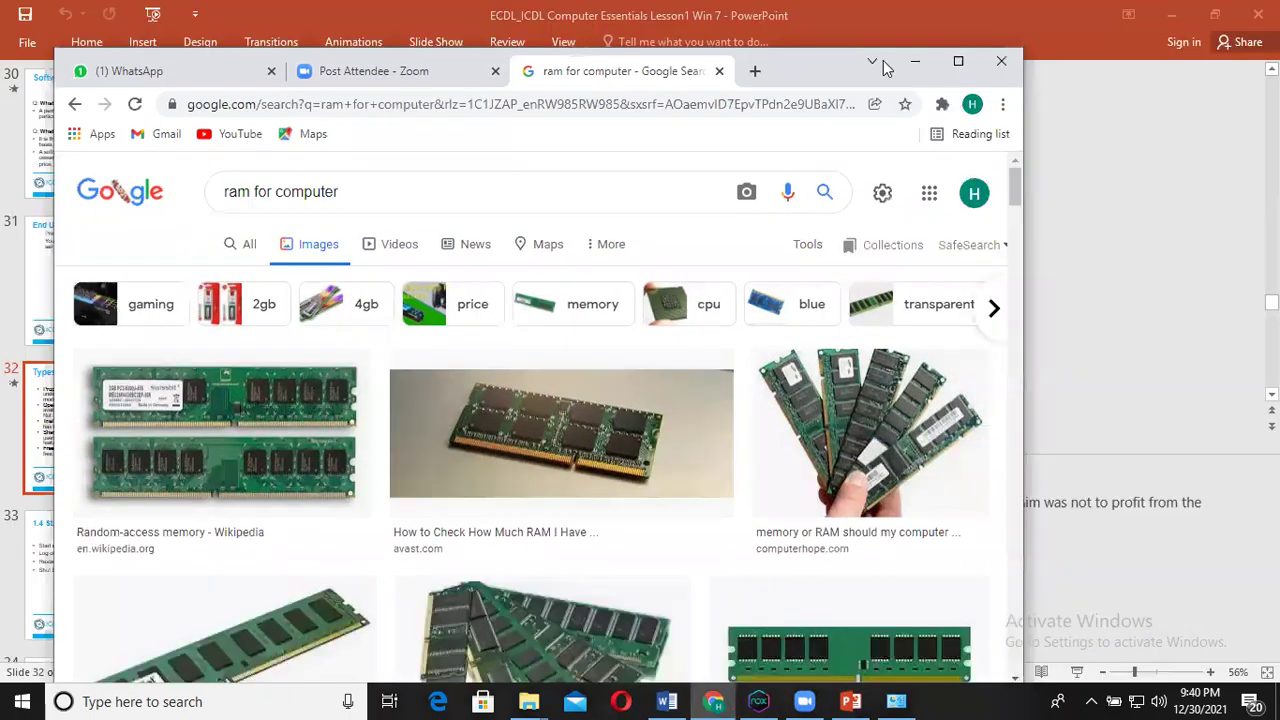
click(756, 70)
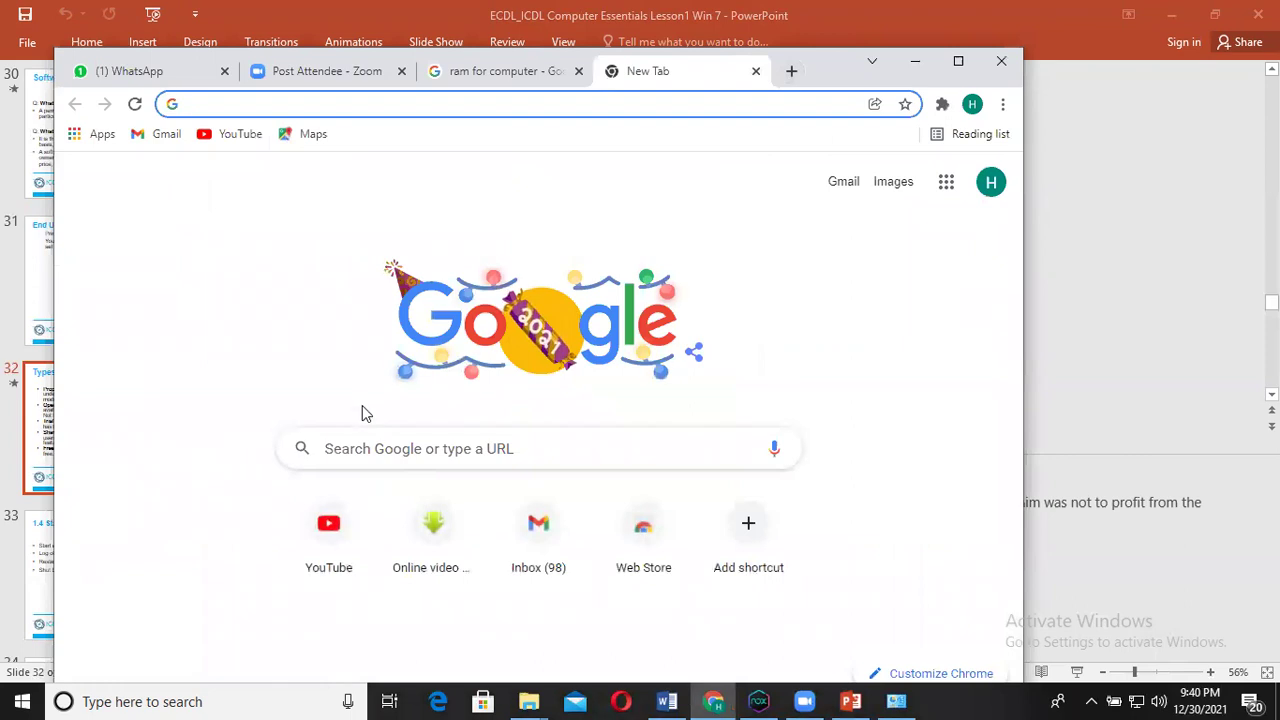
click(366, 447)
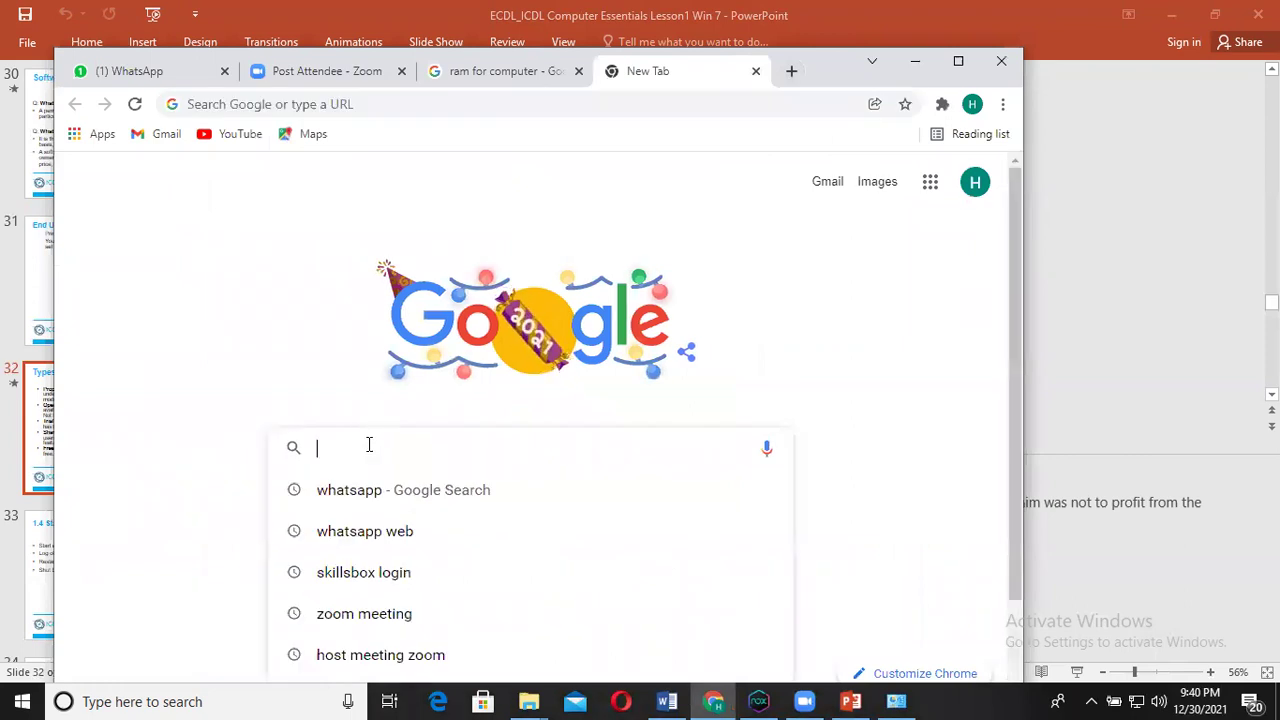
text(anydesk)
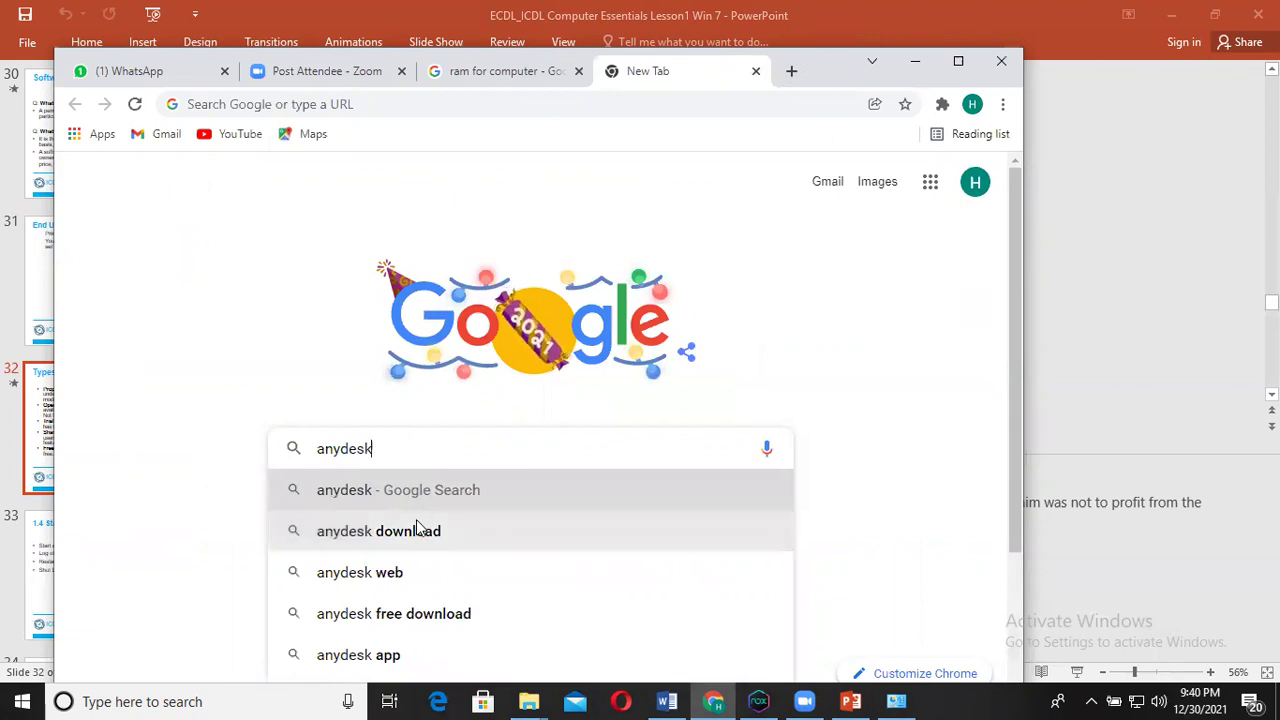
click(420, 531)
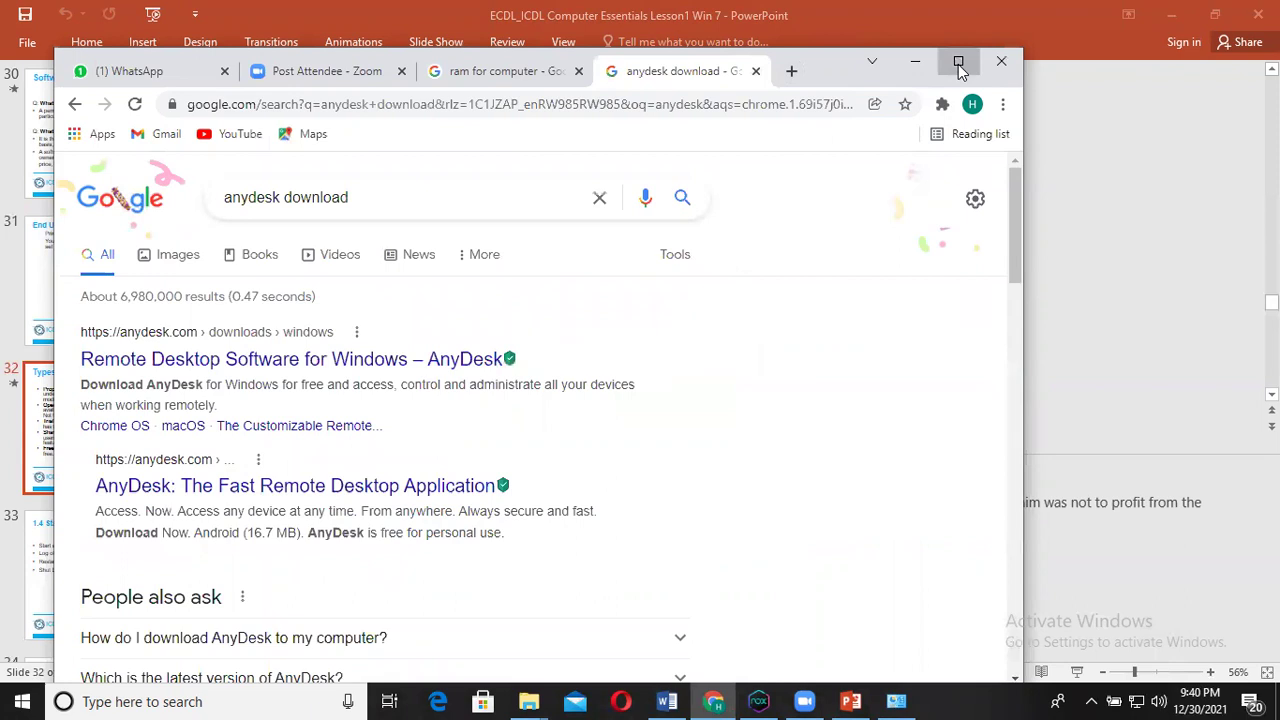
click(958, 61)
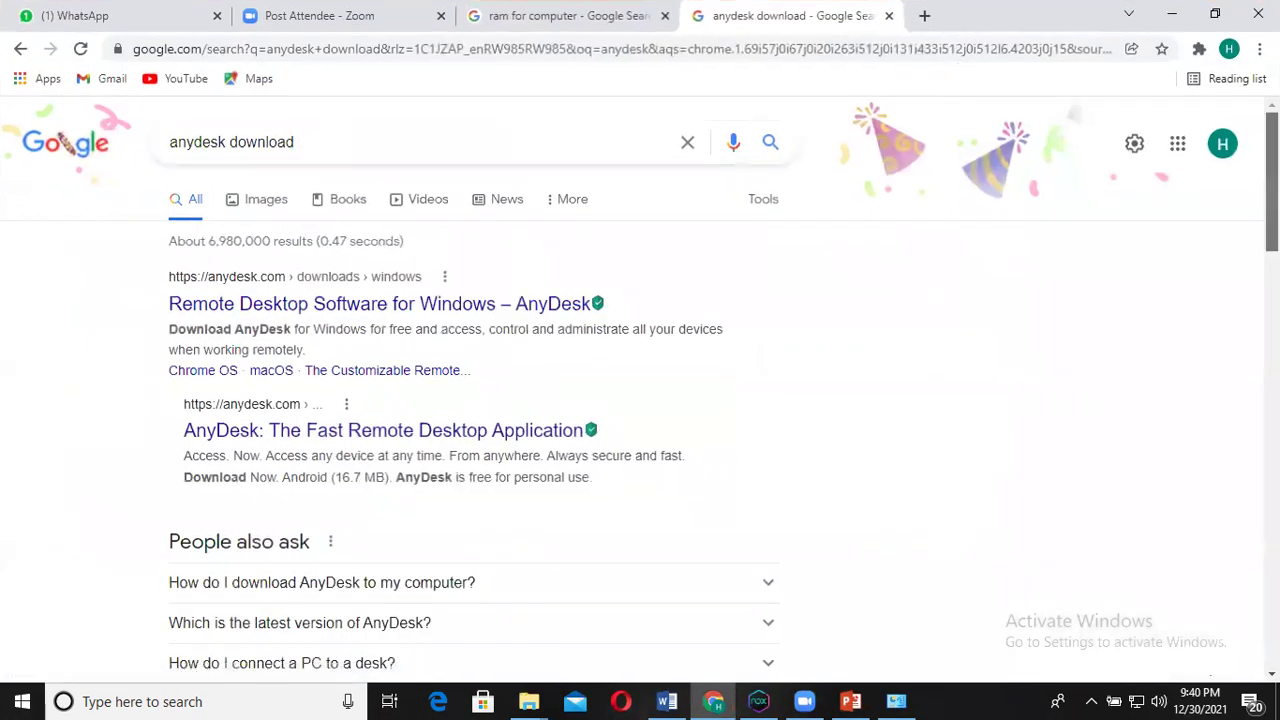
Open Softonic's AnyDesk download result, request the free PC download and dismiss the Opera advertisement
scroll(605, 385, down, 5)
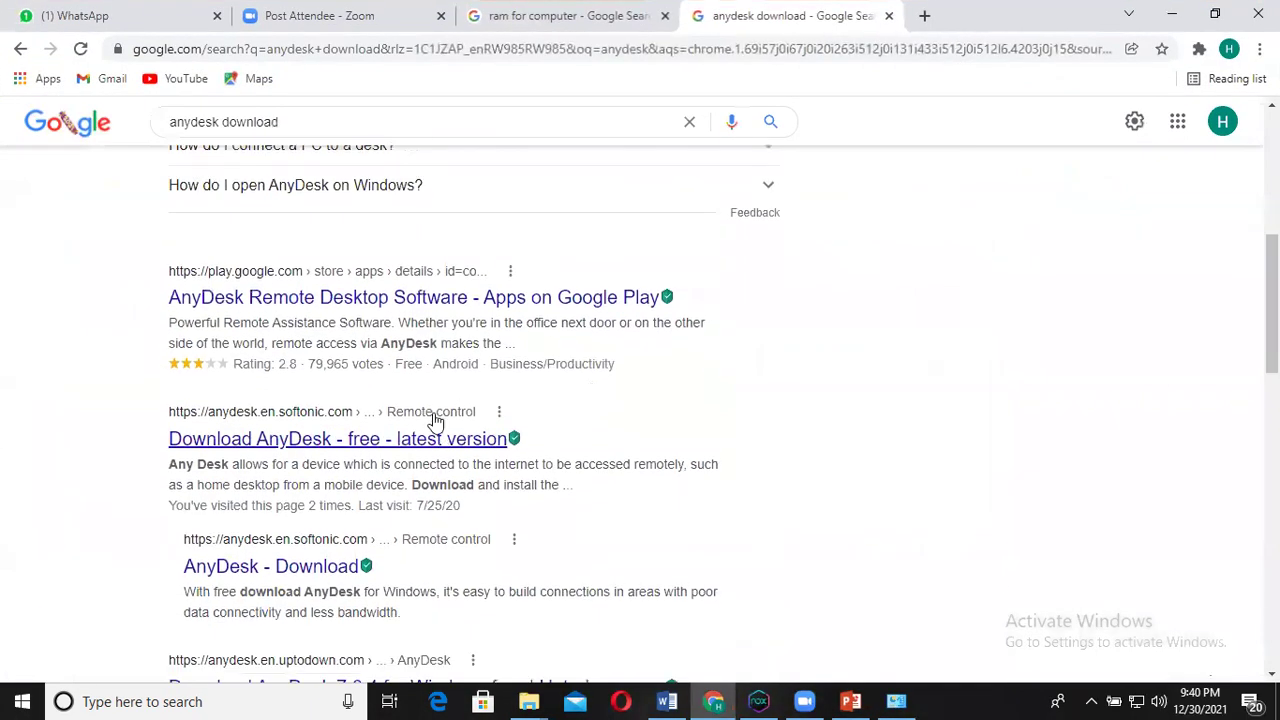
click(450, 442)
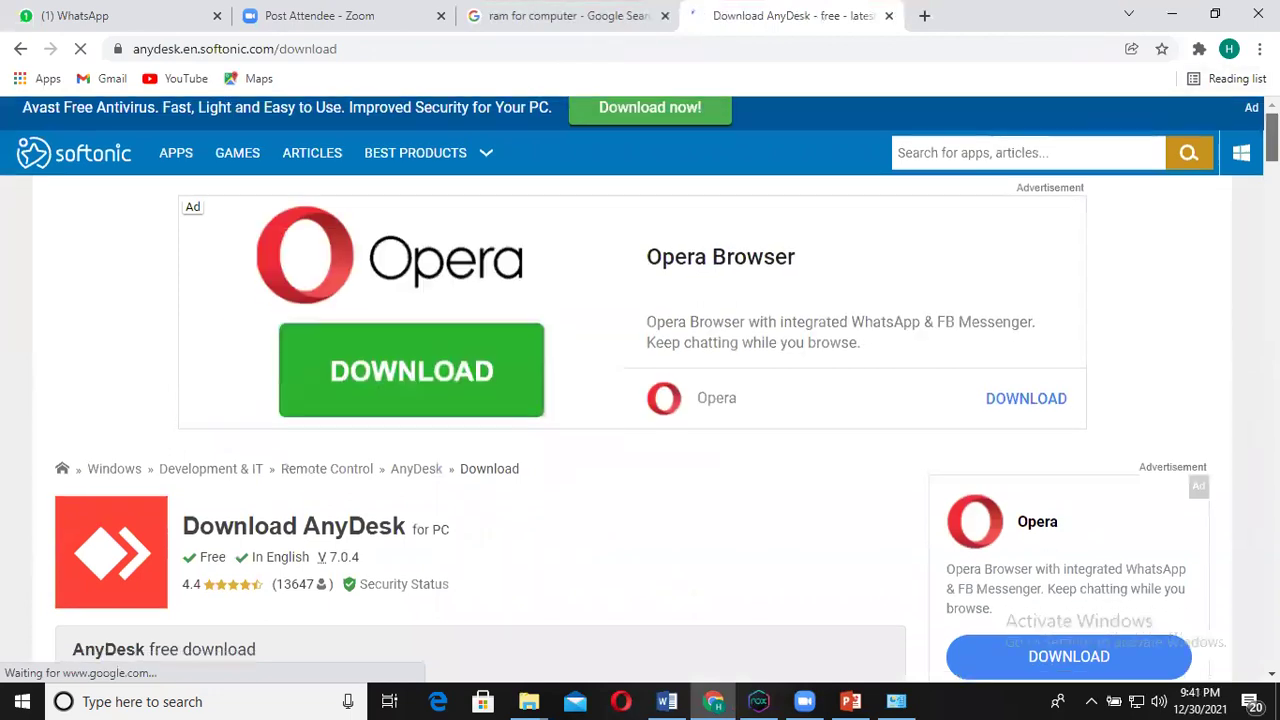
scroll(379, 248, down, 3)
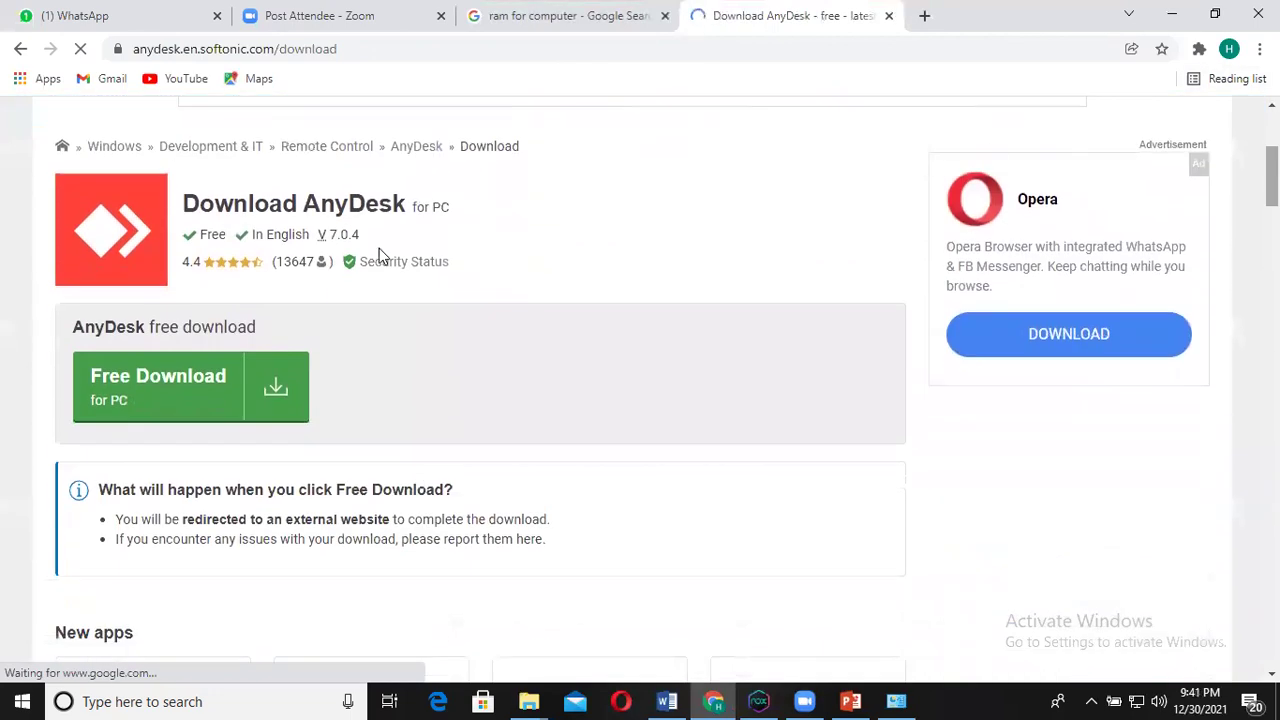
click(266, 394)
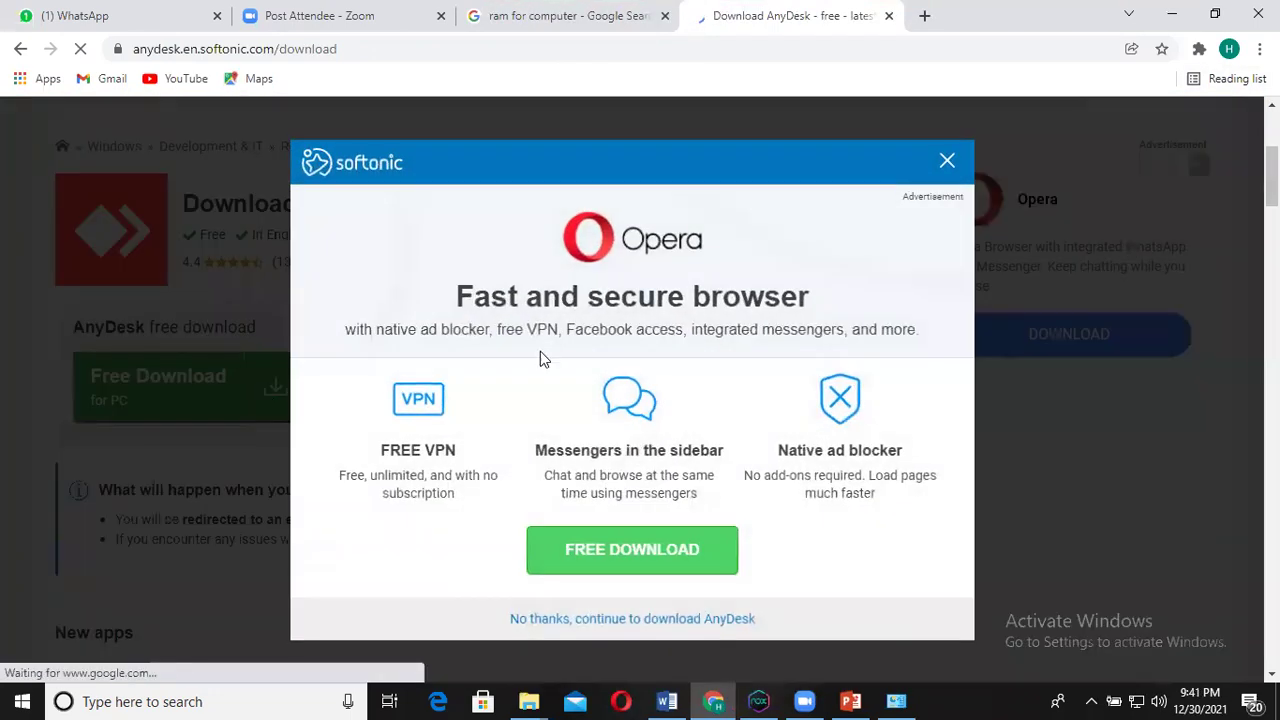
click(946, 160)
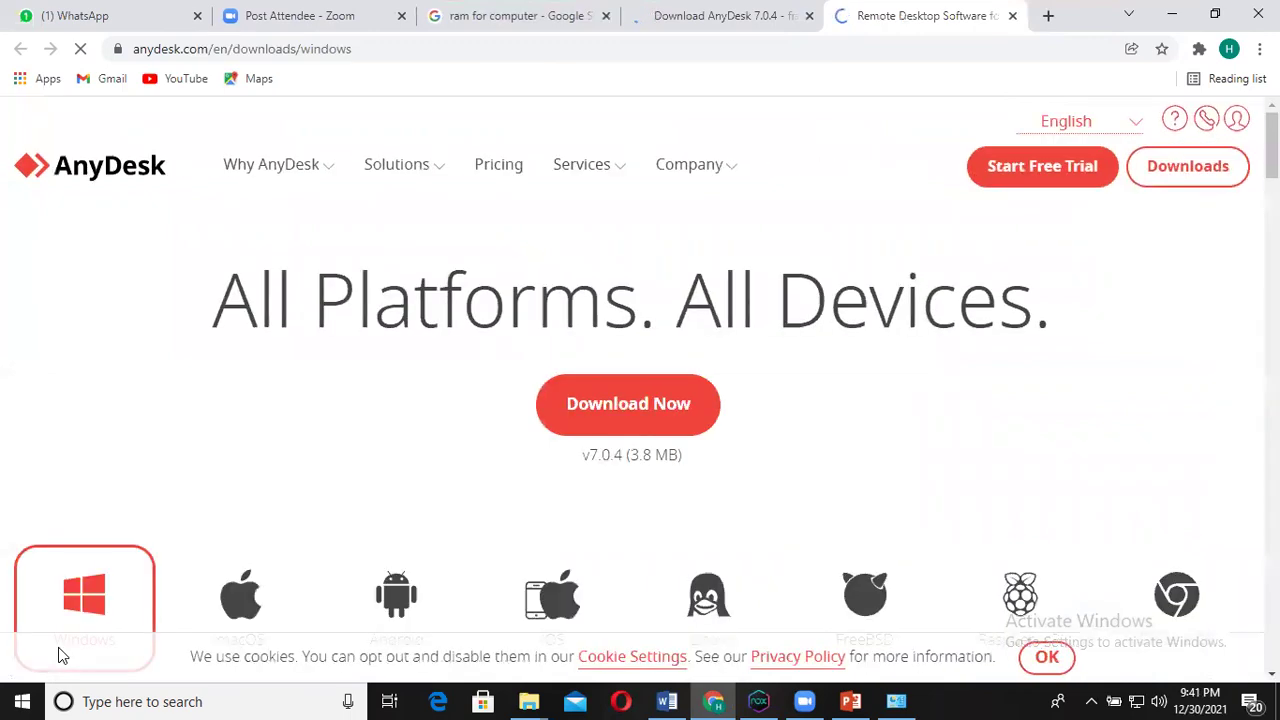
Download AnyDesk for Windows from the AnyDesk website and show AnyDesk.exe in its folder
click(640, 410)
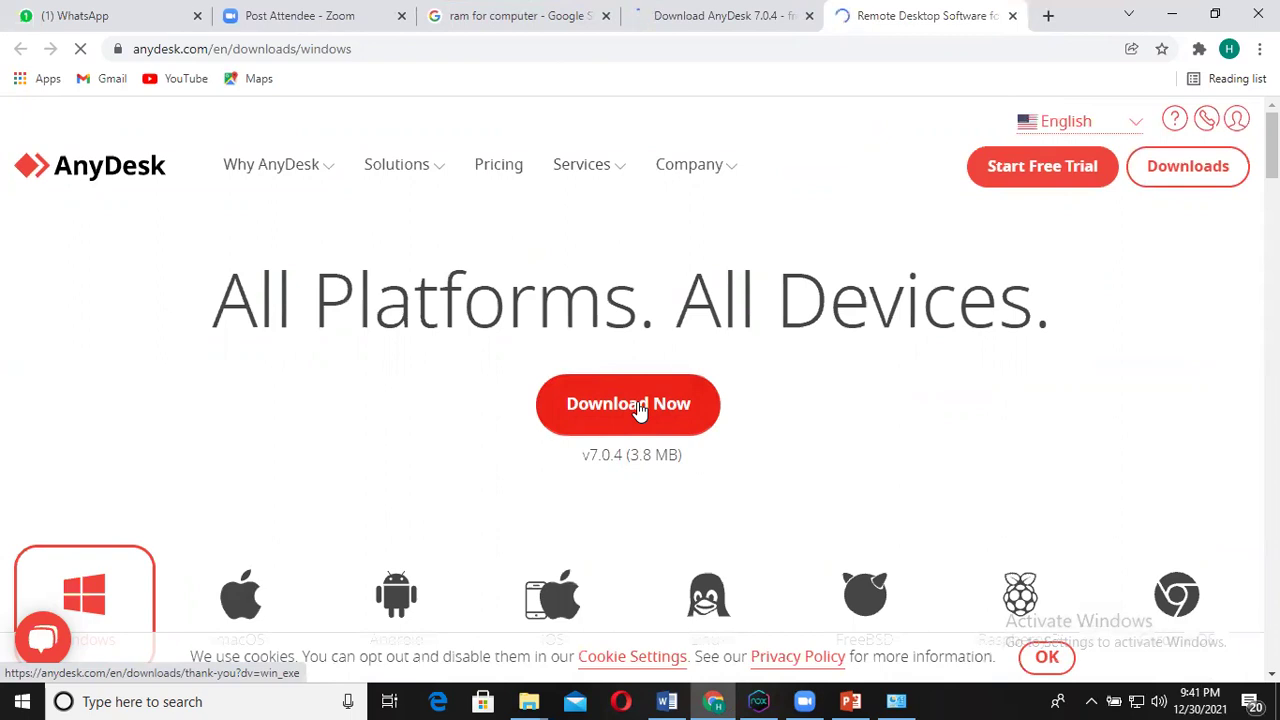
click(640, 410)
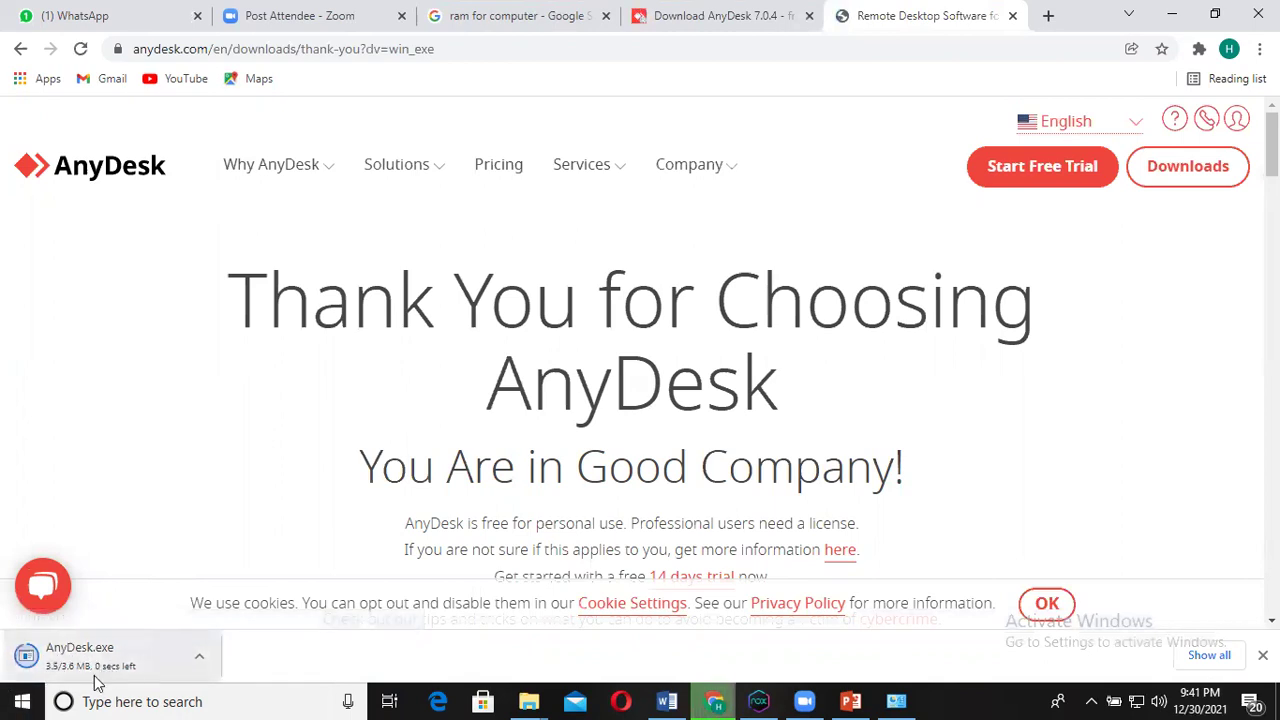
click(198, 659)
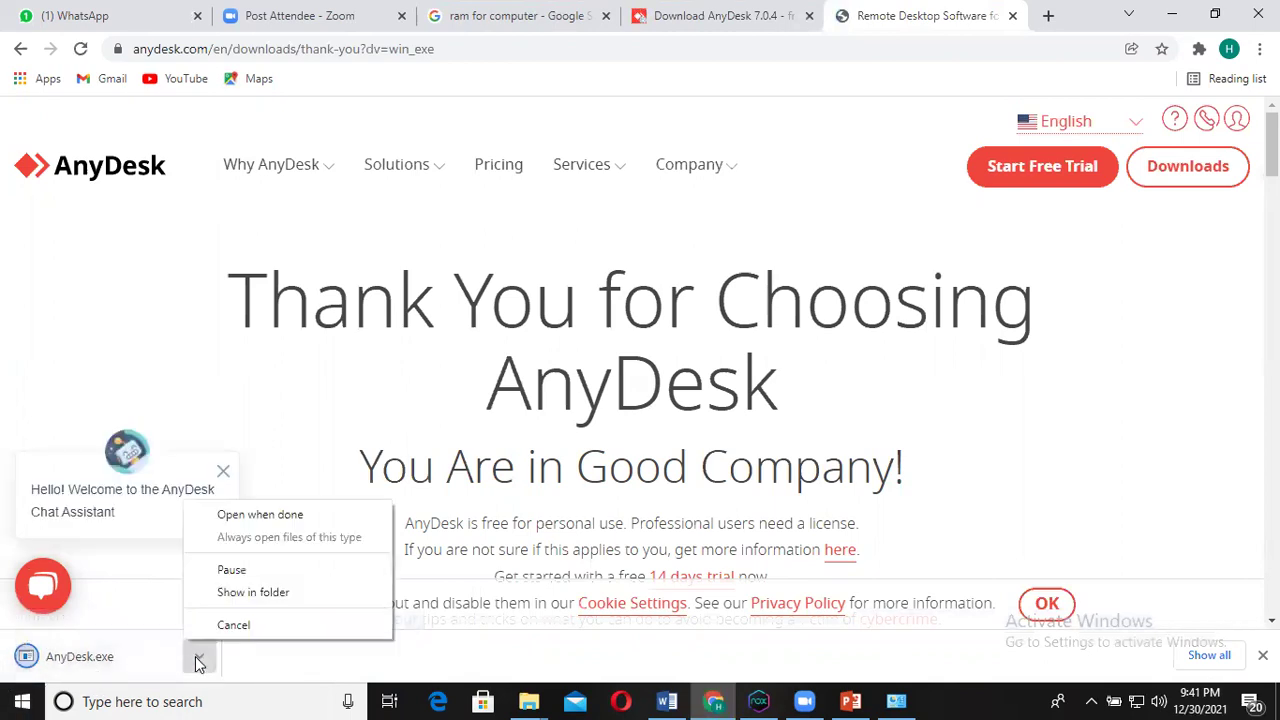
click(253, 592)
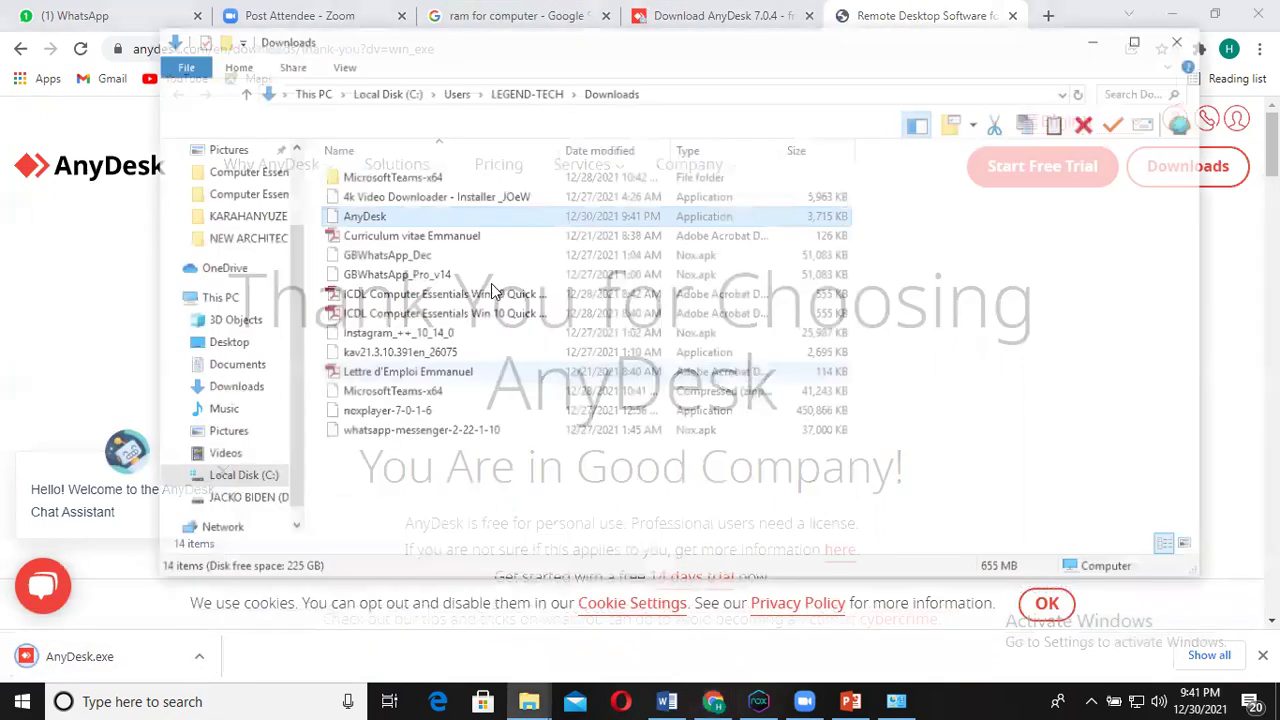
Copy the AnyDesk application from the Downloads folder to the desktop and return to Chrome
double_click(383, 214)
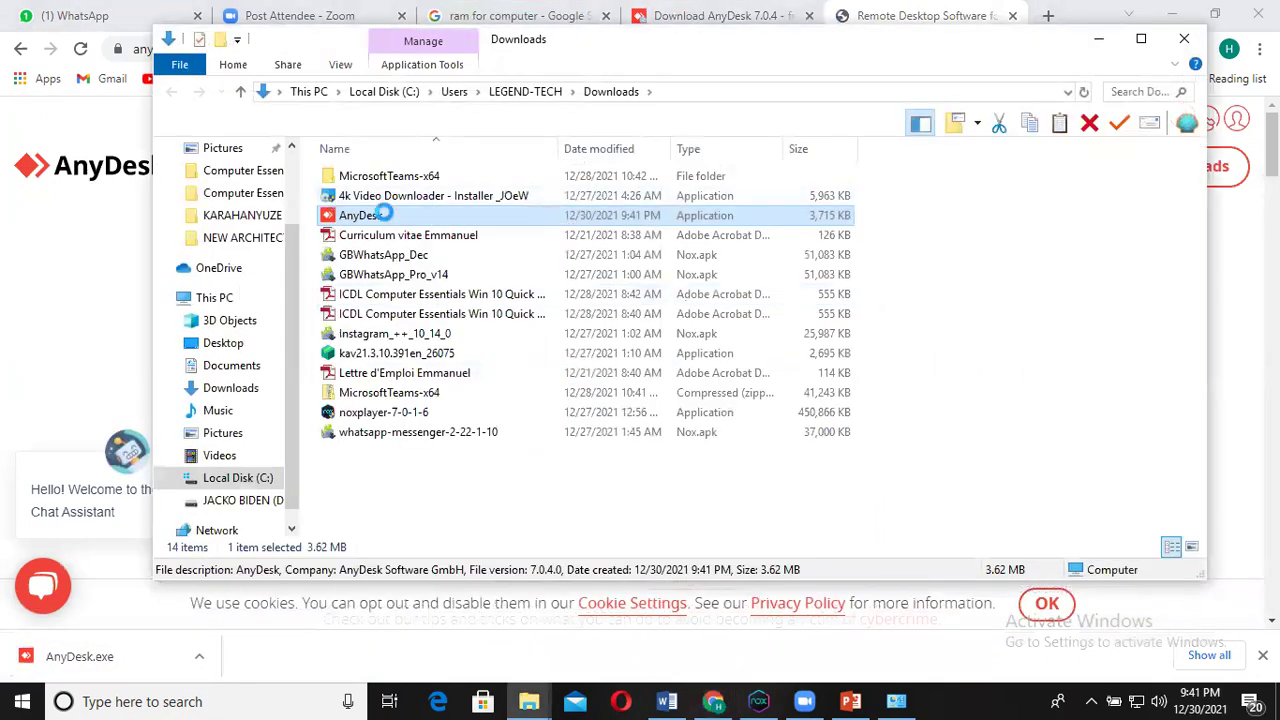
right_click(383, 214)
click(432, 529)
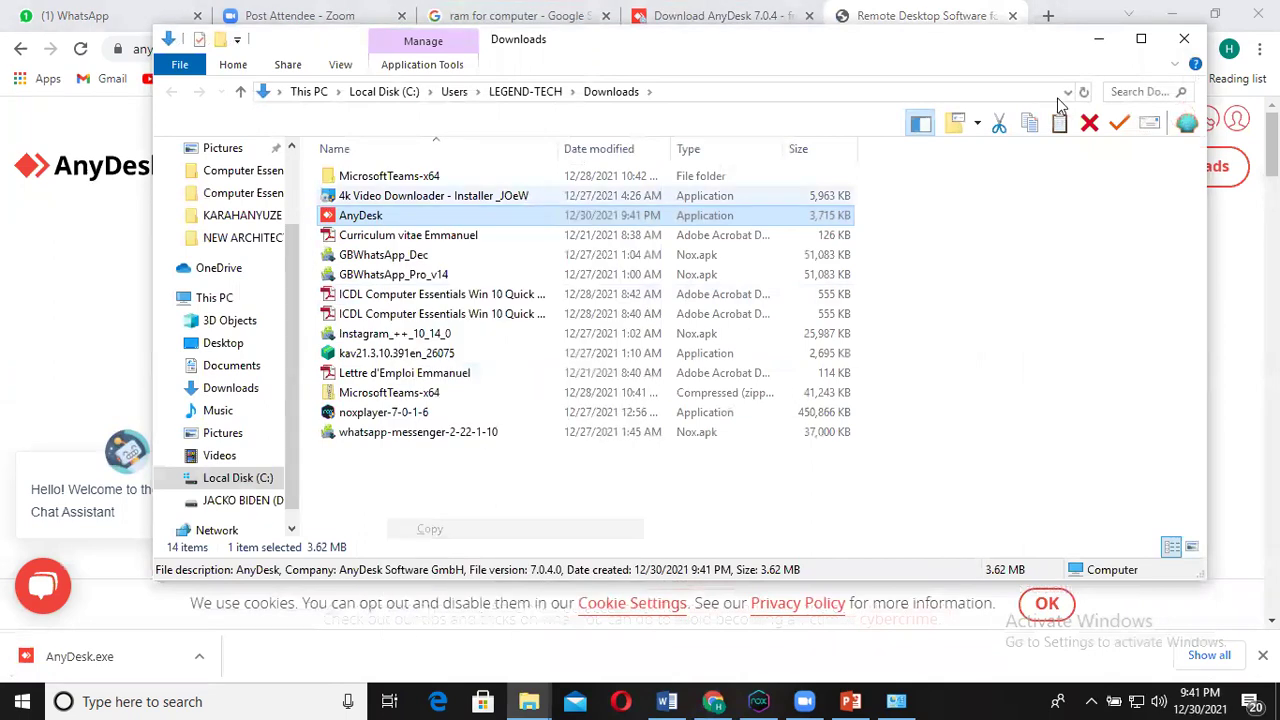
click(1098, 39)
click(1181, 14)
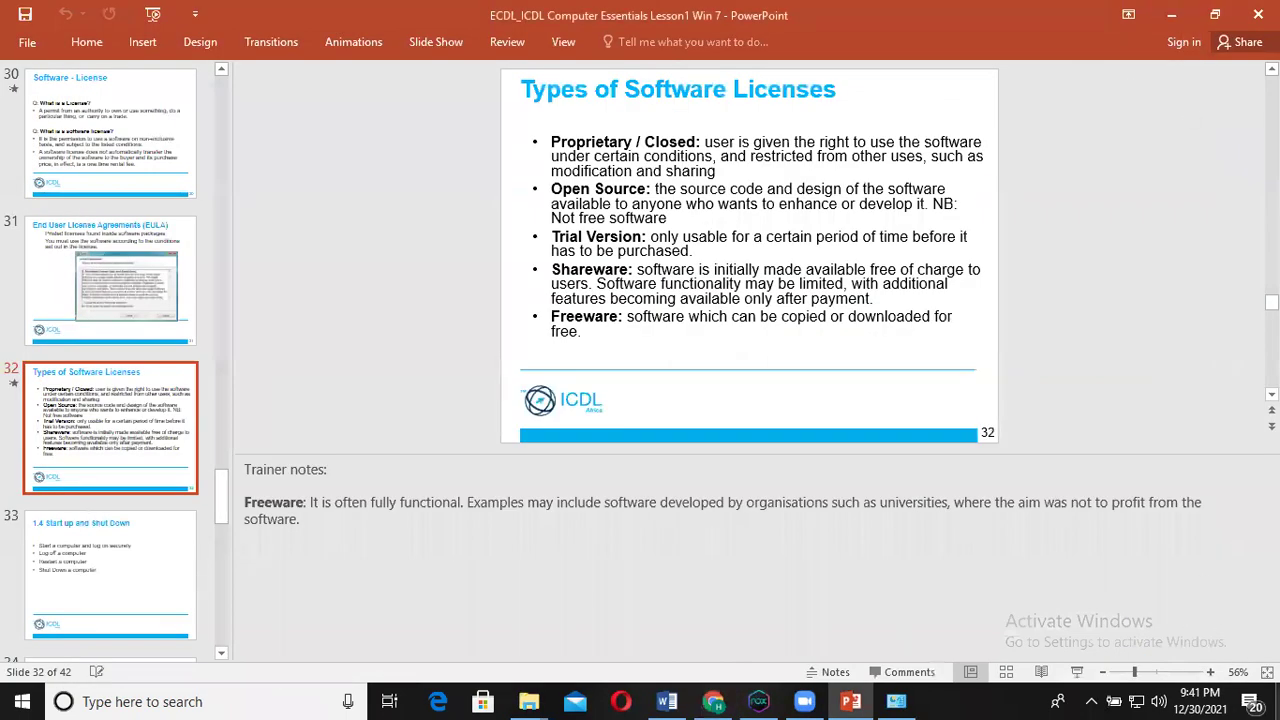
click(1171, 14)
right_click(785, 161)
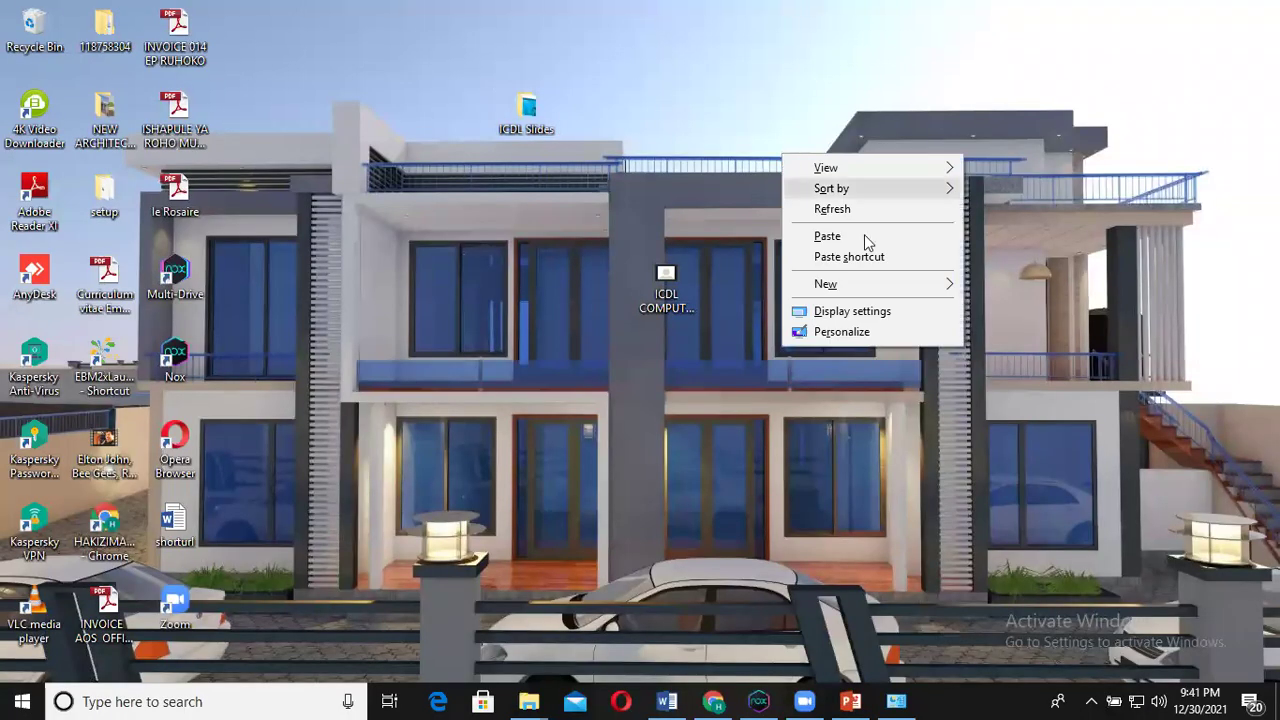
click(836, 235)
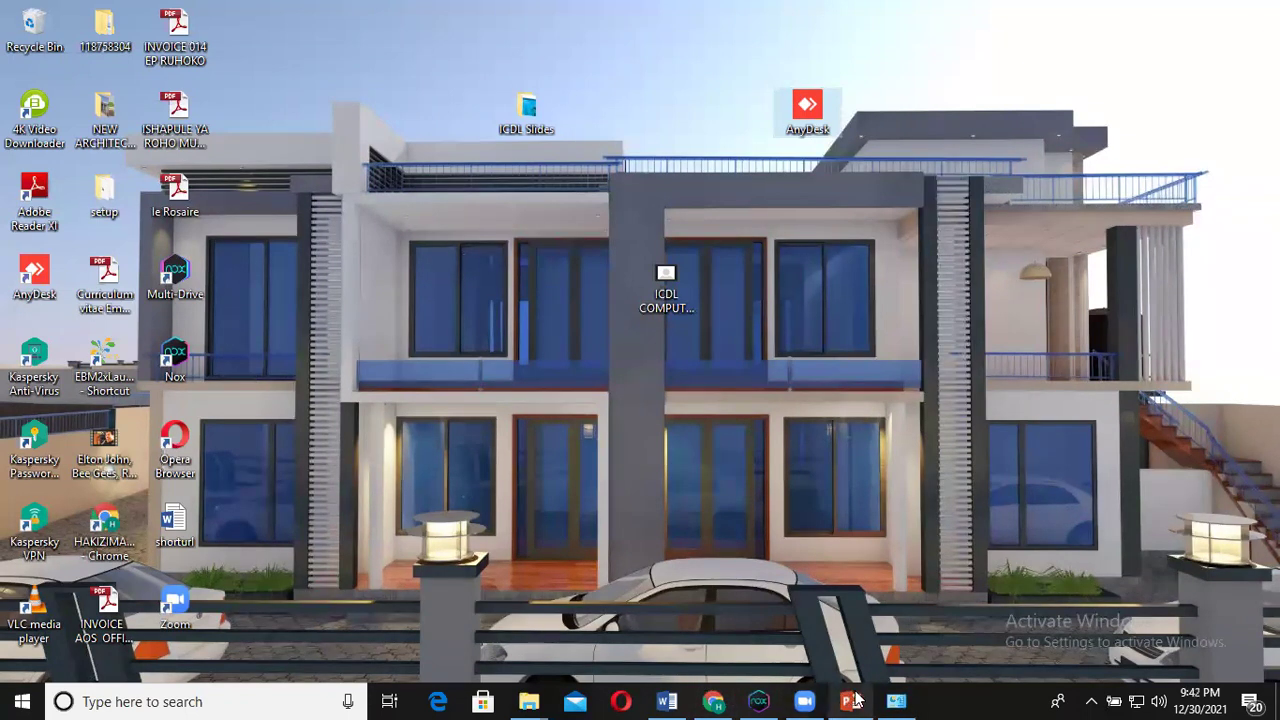
click(713, 701)
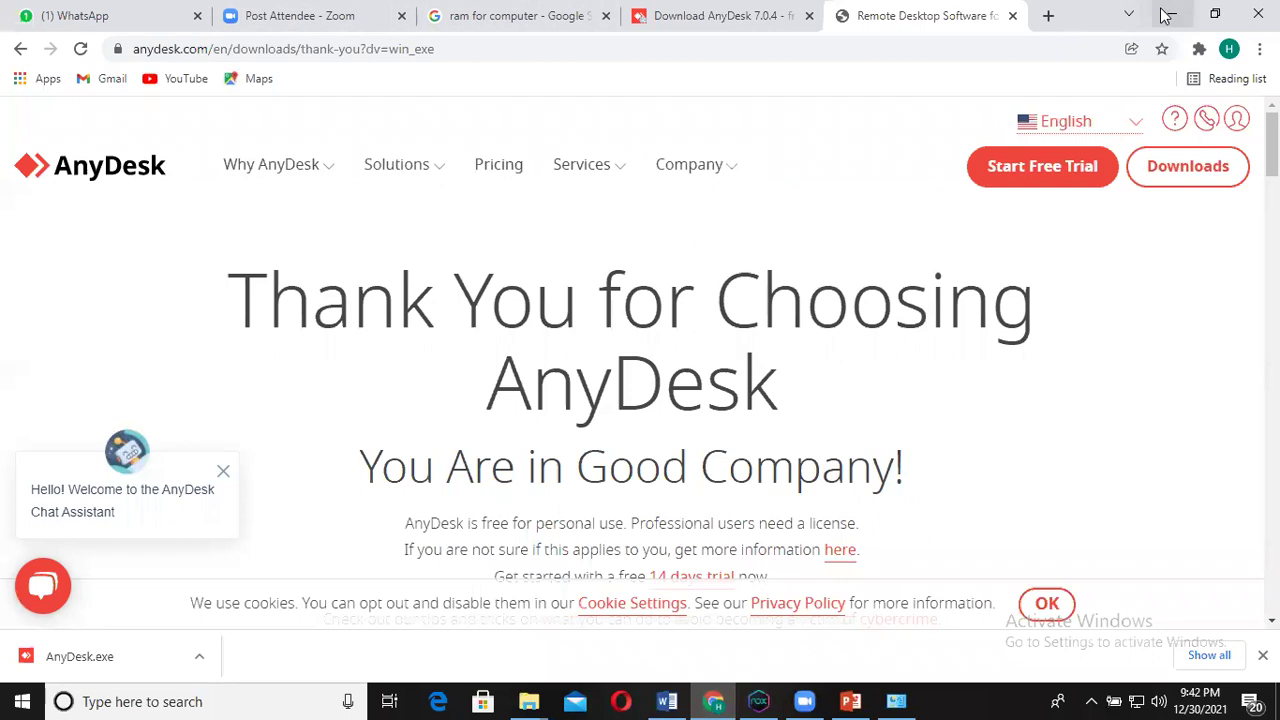
Switch from Chrome to the Lesson 1 PowerPoint slide on Types of Software Licenses, and minimise the presentation after reviewing it
click(1168, 20)
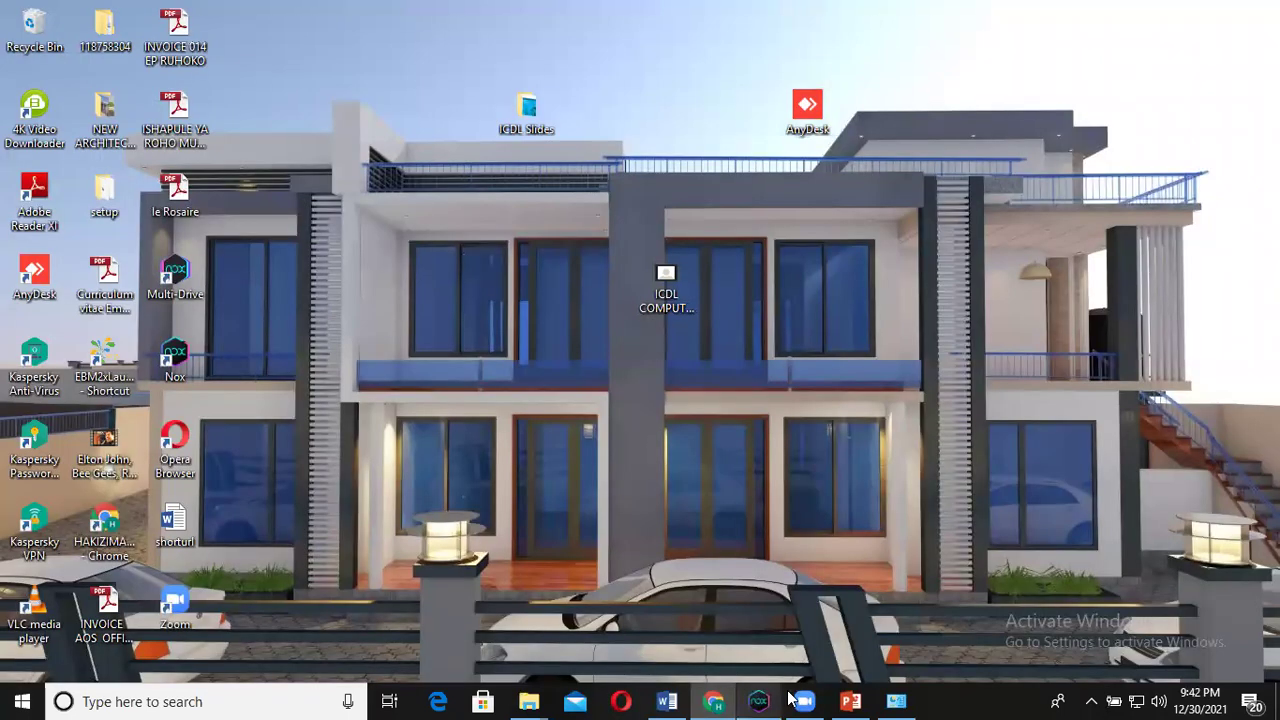
click(851, 701)
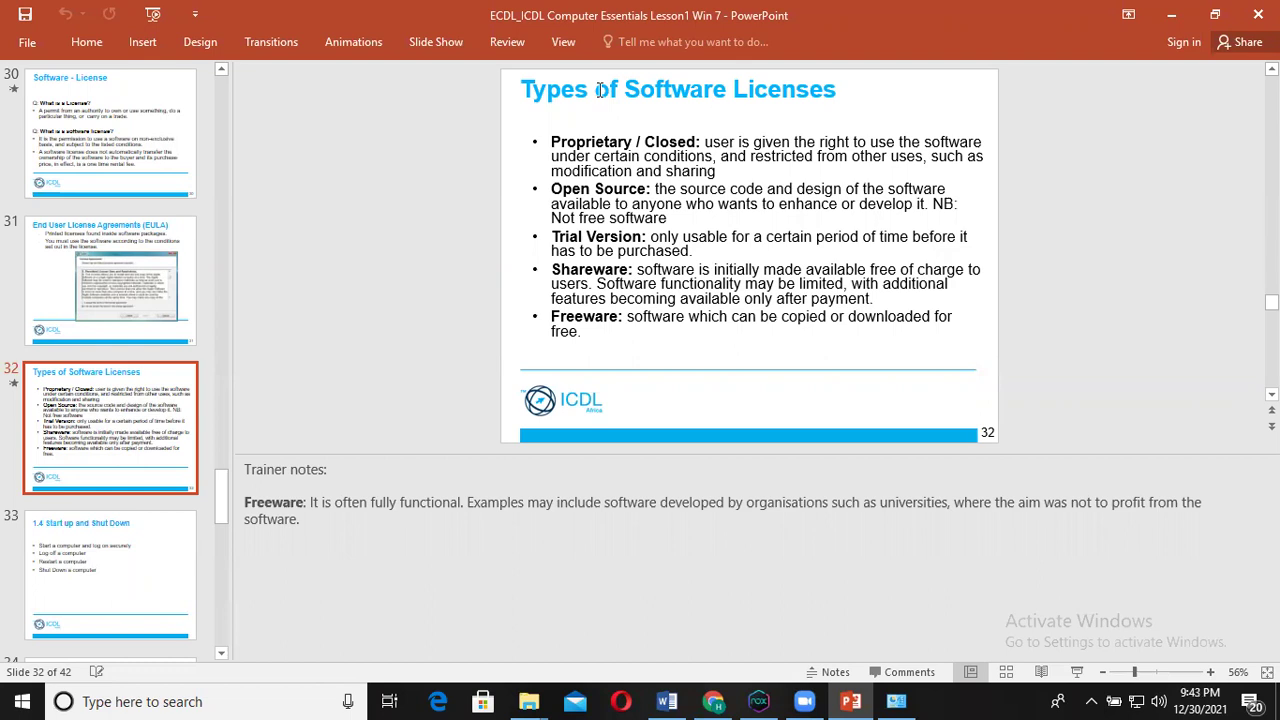
click(1181, 10)
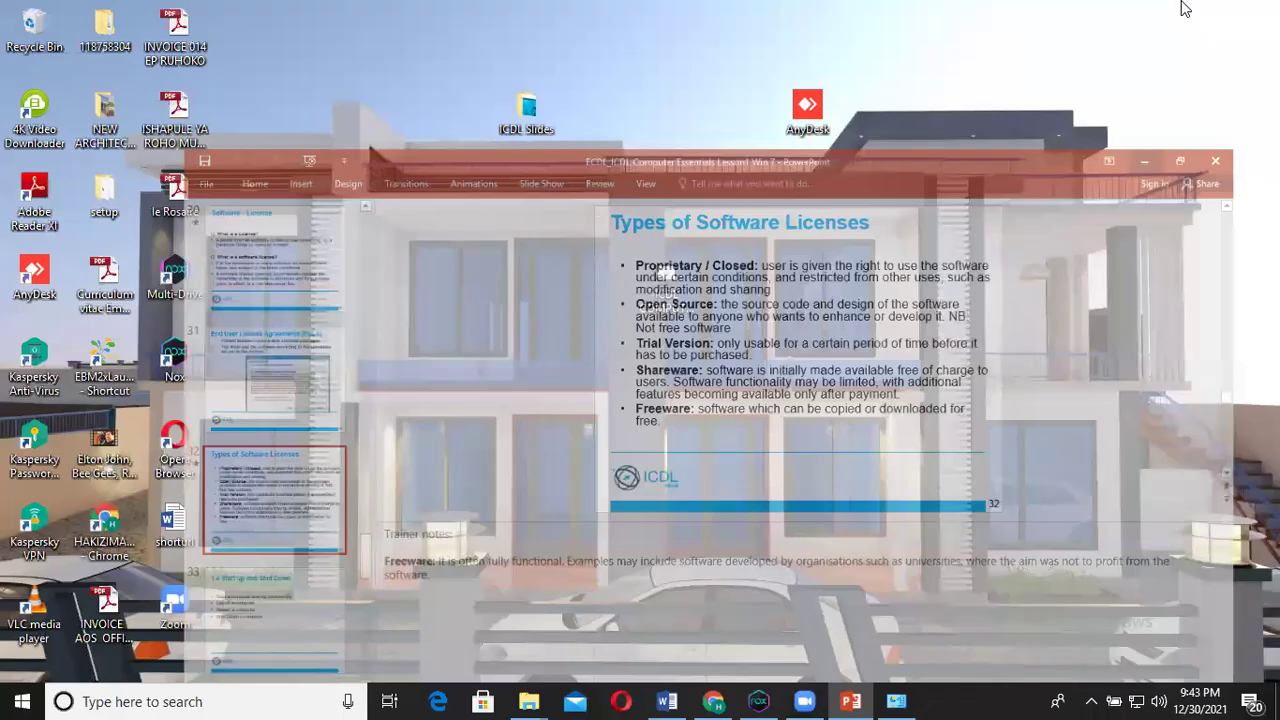
Open the Computer Essentials Lesson3 draft presentation from the Computer Essentials Slides folder in ICDL Slides and go to slide 2
double_click(516, 120)
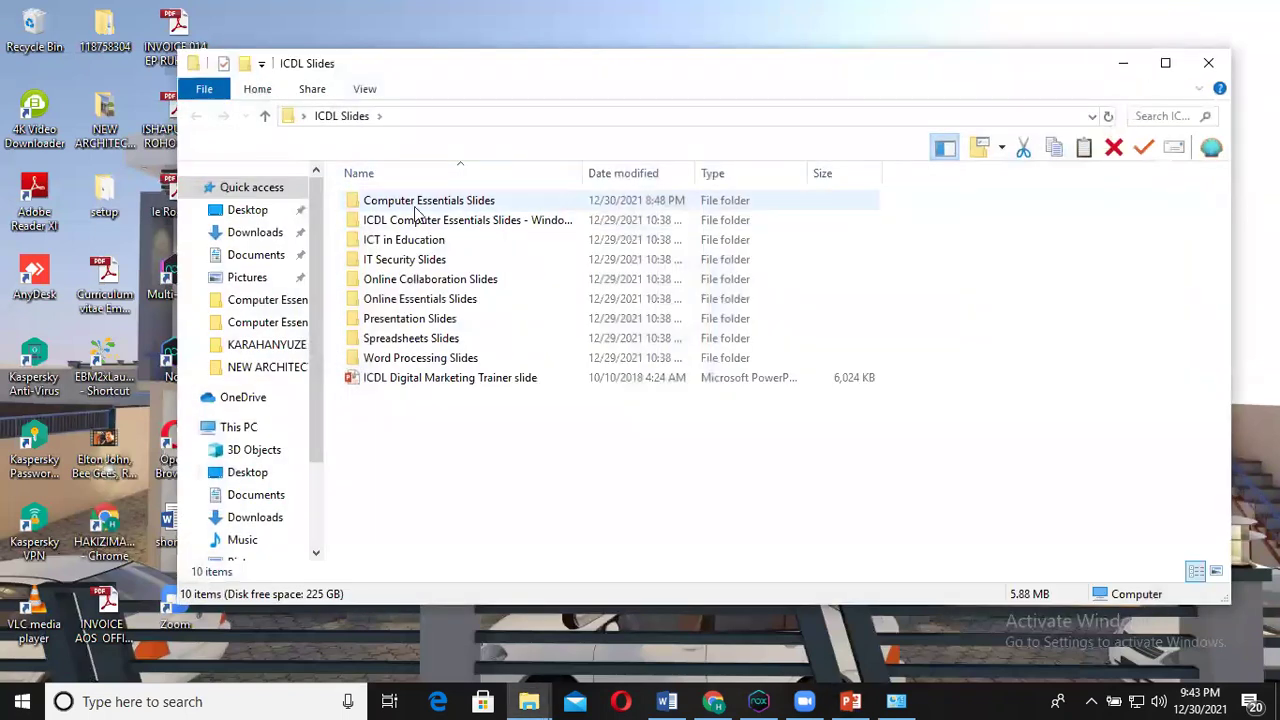
double_click(451, 200)
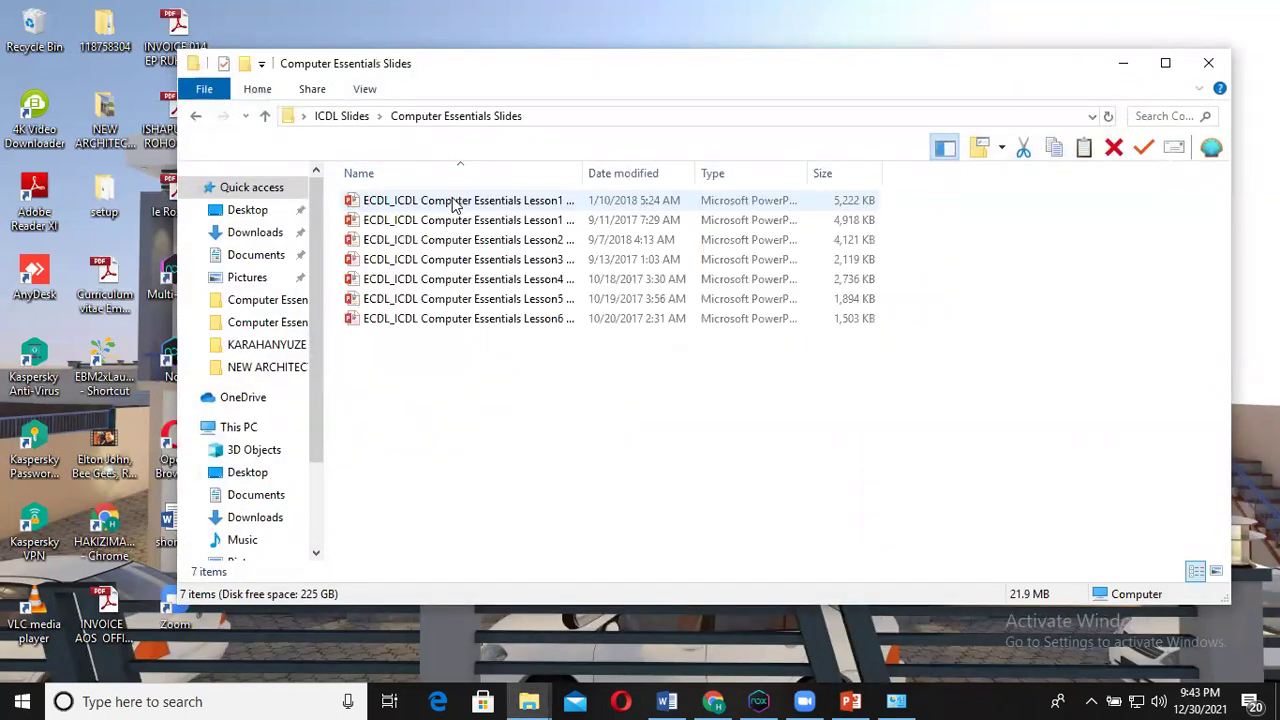
double_click(546, 261)
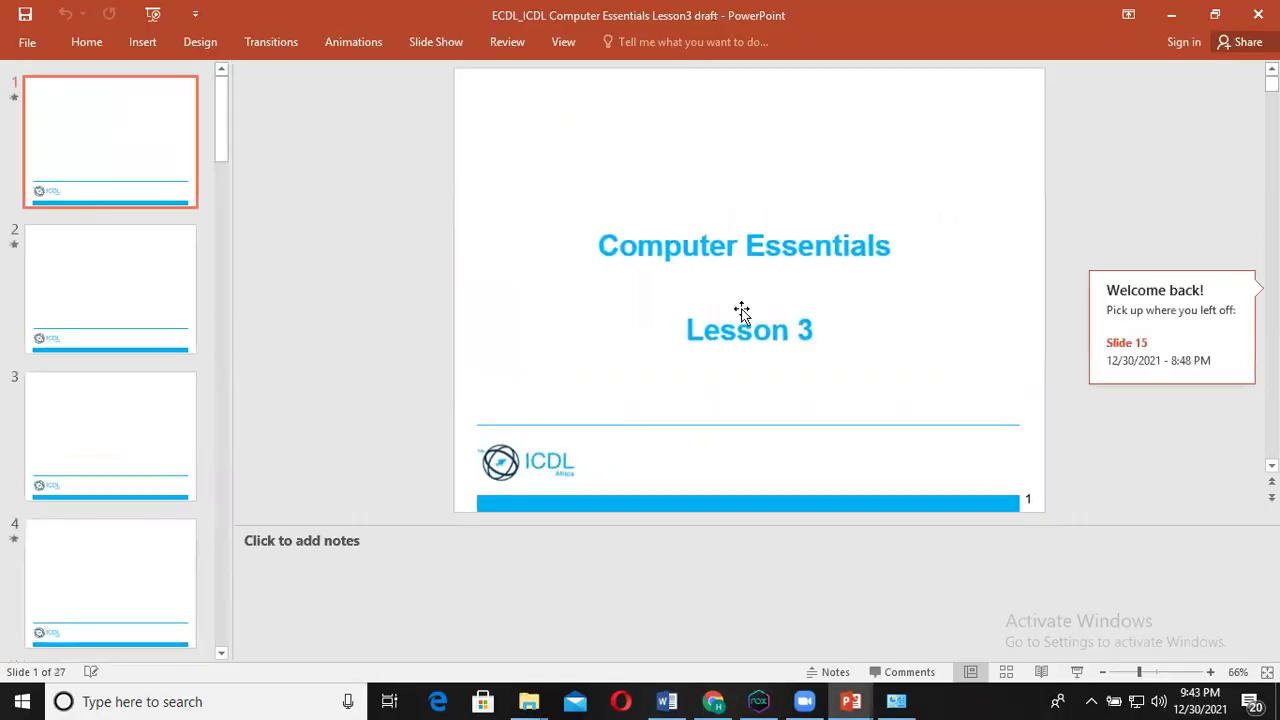
click(88, 286)
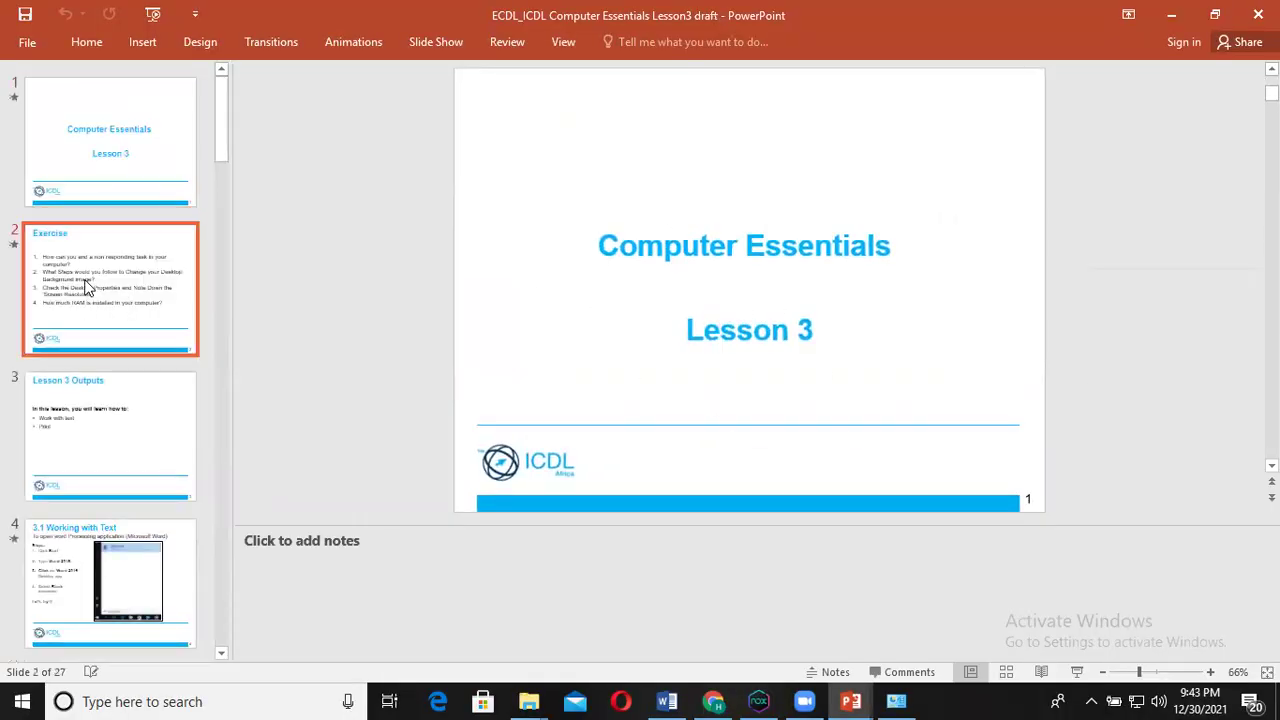
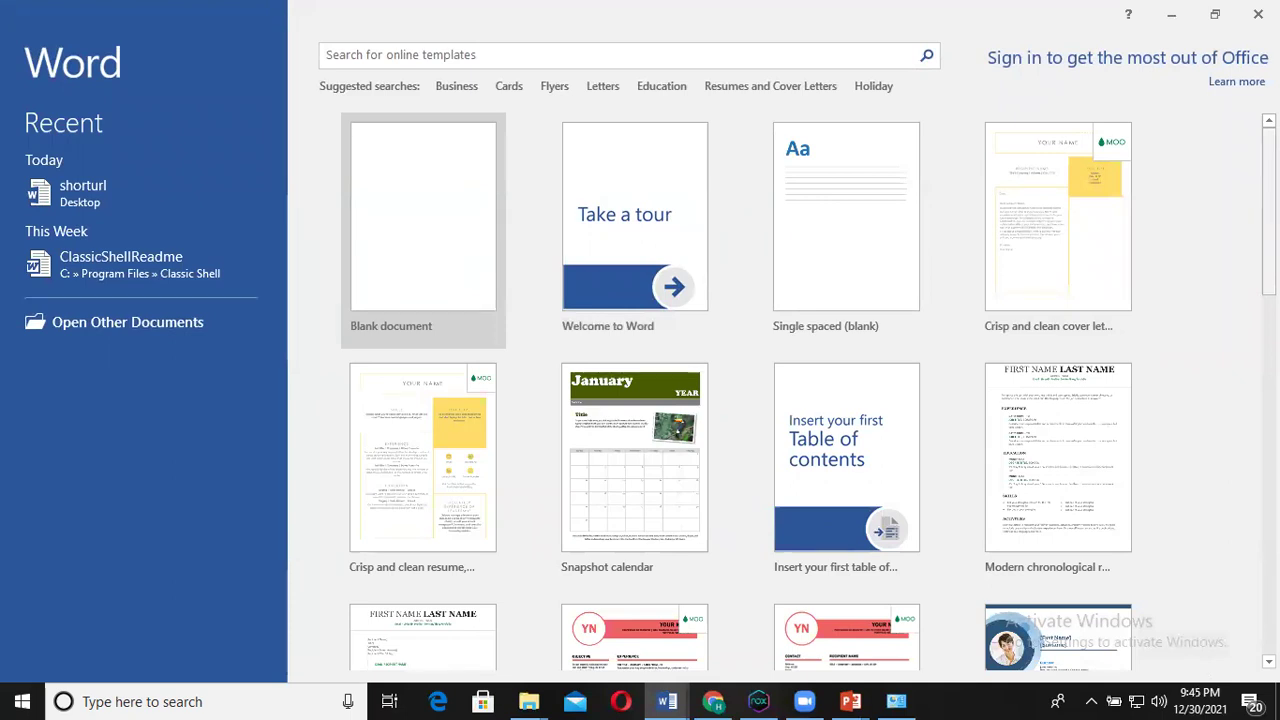
Preview Word's Snapshot calendar template and browse the Letters templates, returning to the start screen
click(654, 411)
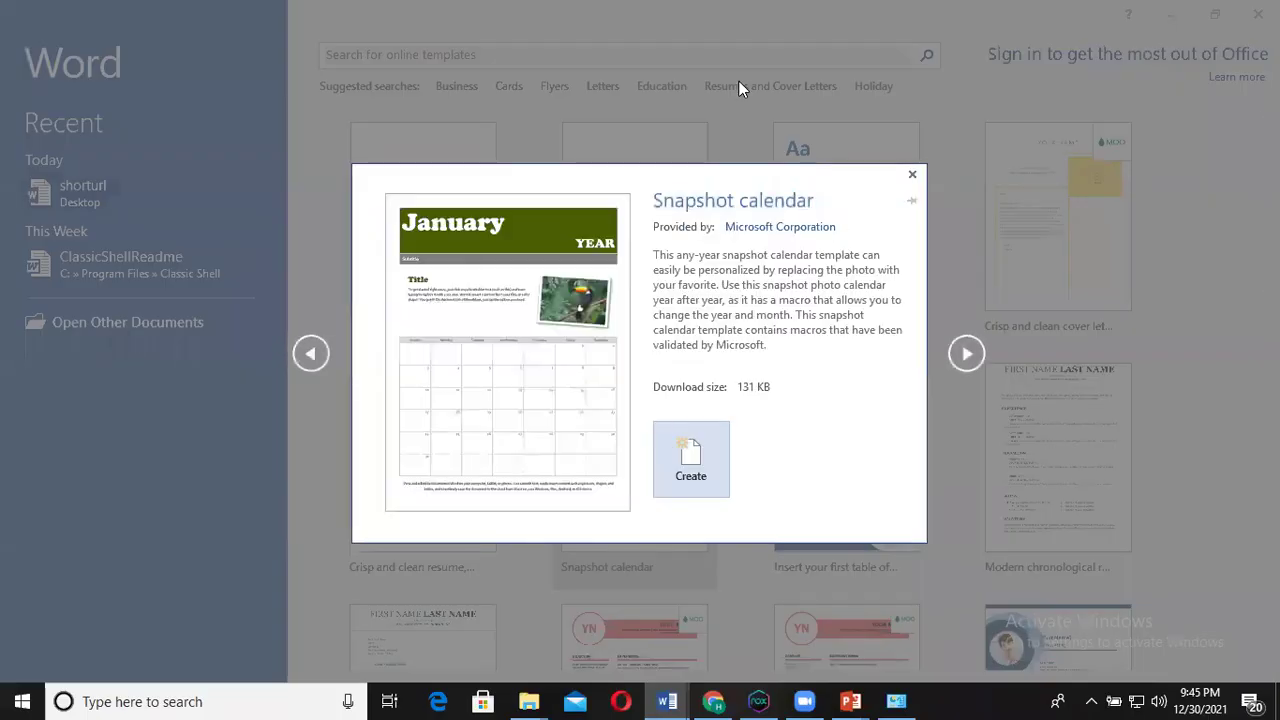
click(912, 175)
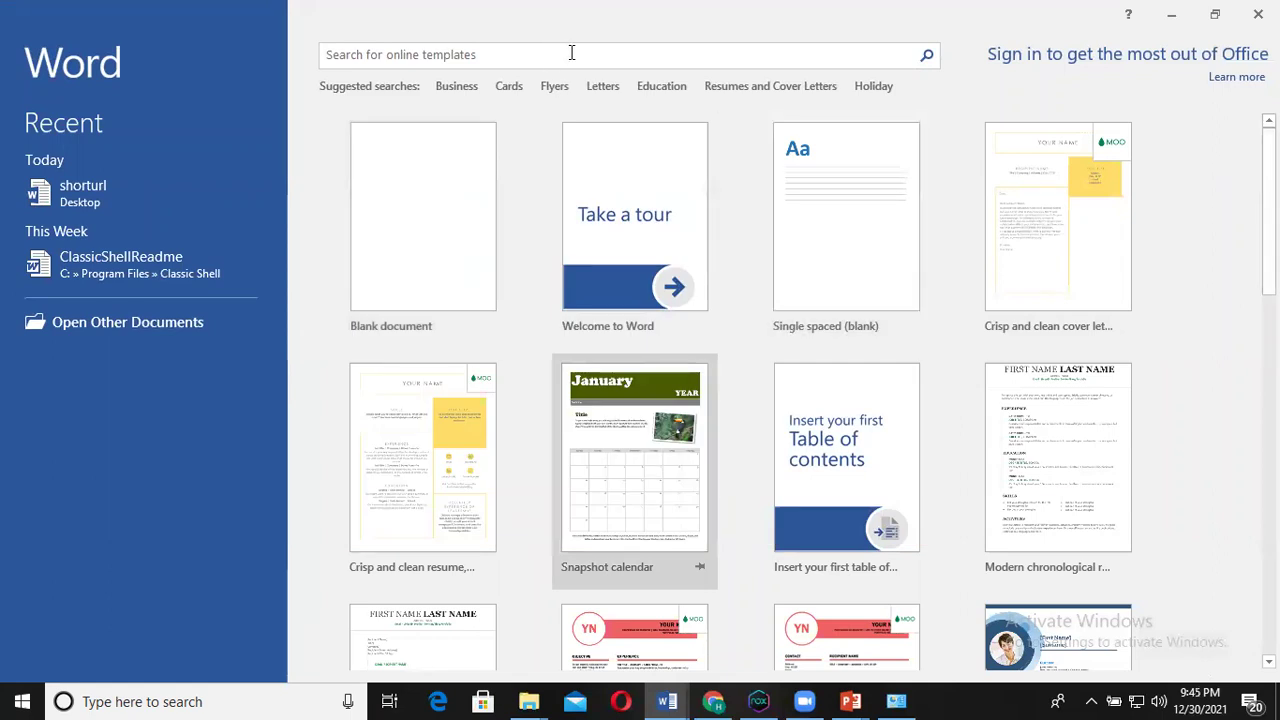
click(597, 88)
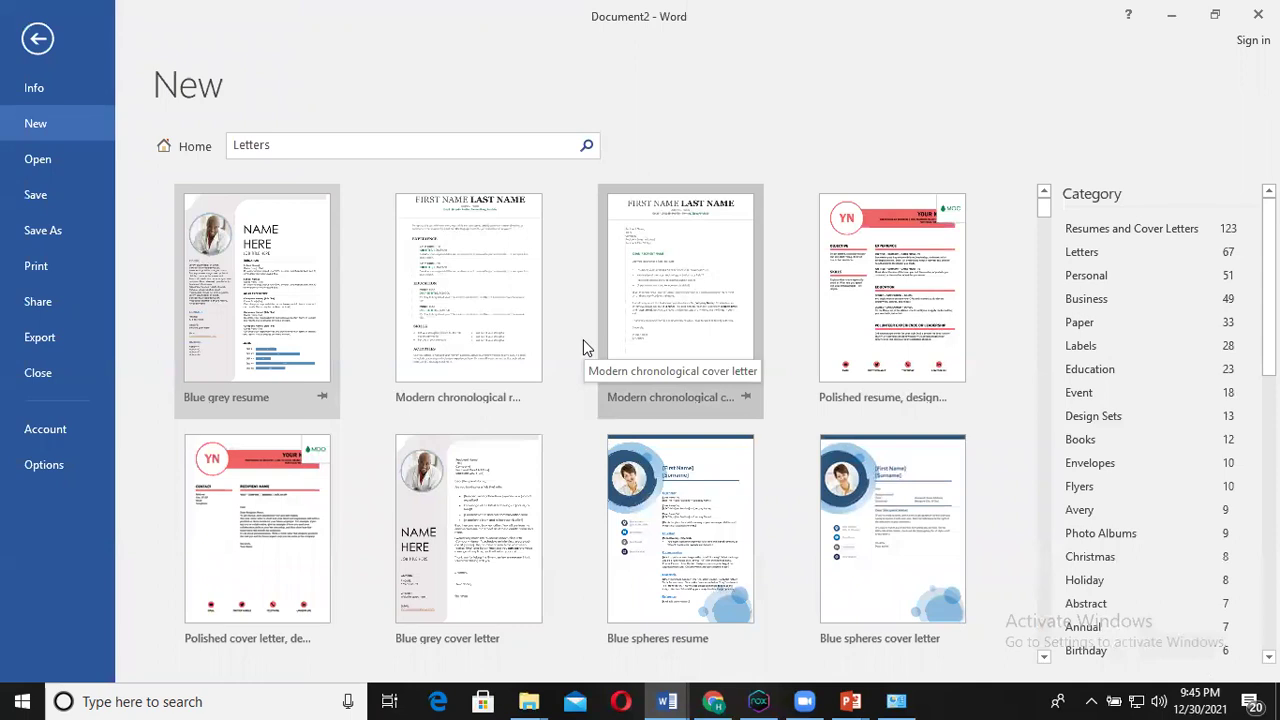
click(32, 34)
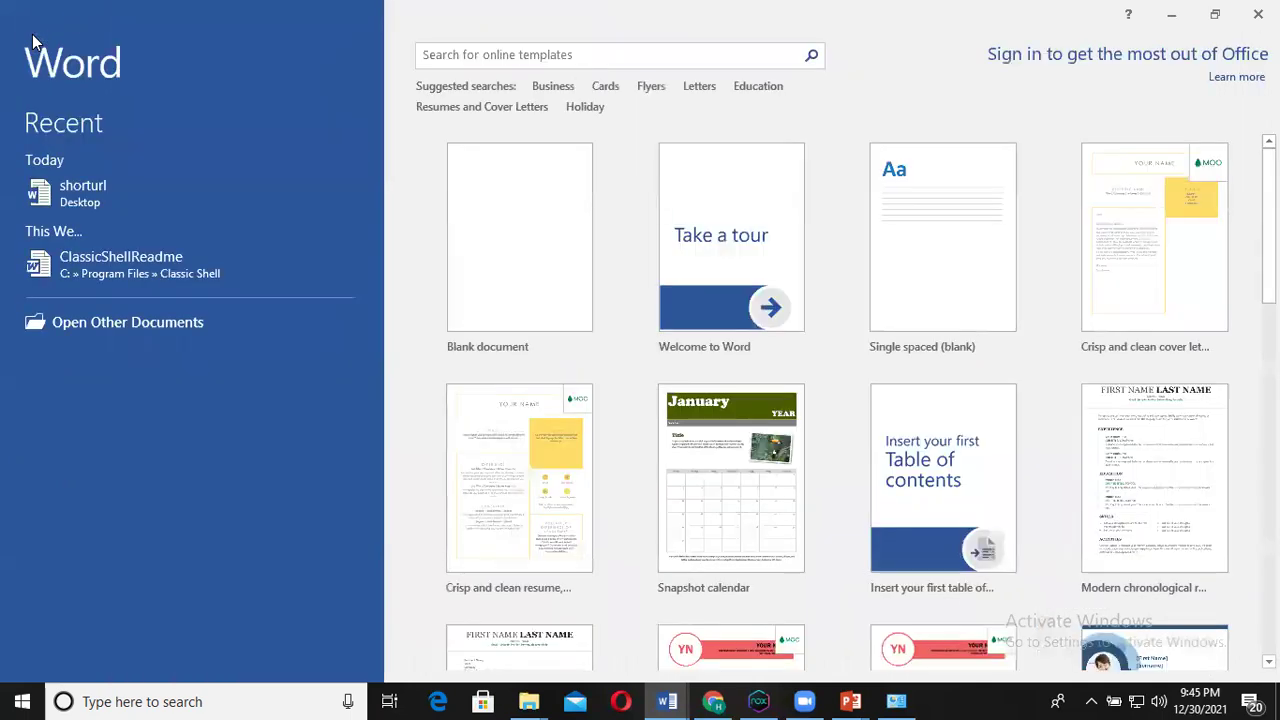
Browse the online template gallery, previewing the table of contents tutorial and the Service invoice (Green Gradient design) without creating either
click(920, 482)
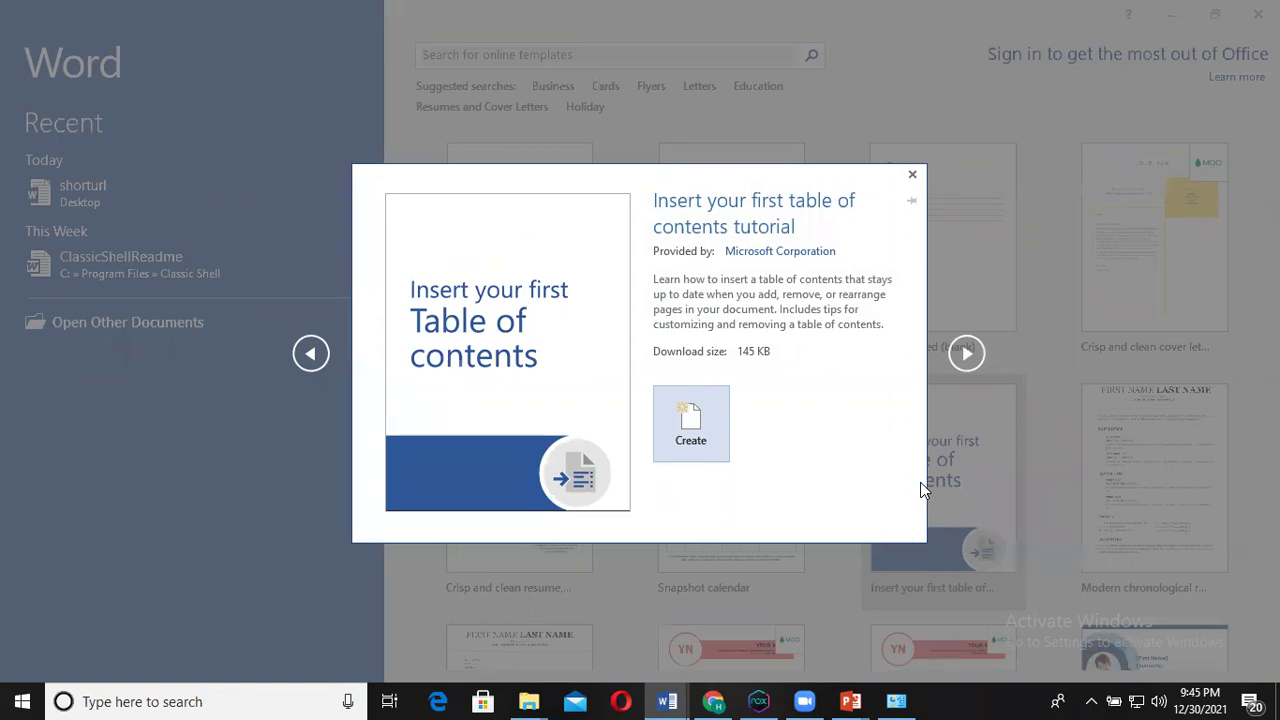
click(912, 174)
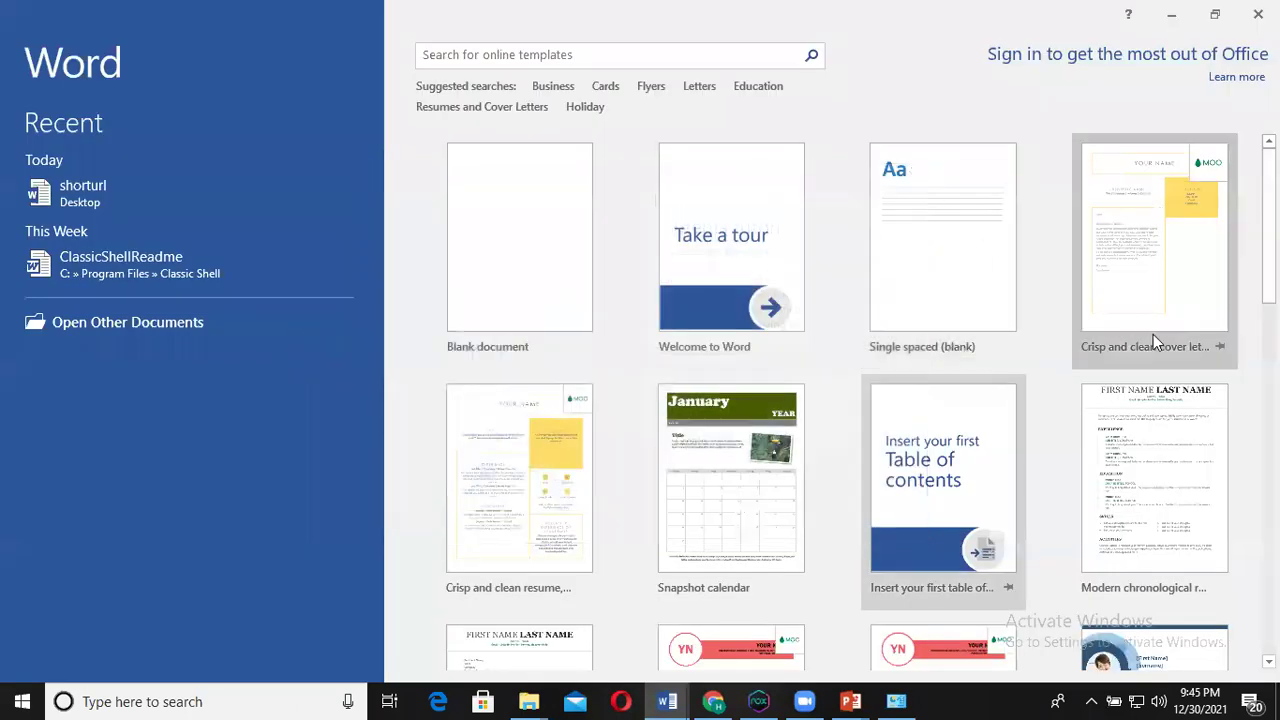
scroll(838, 400, down, 10)
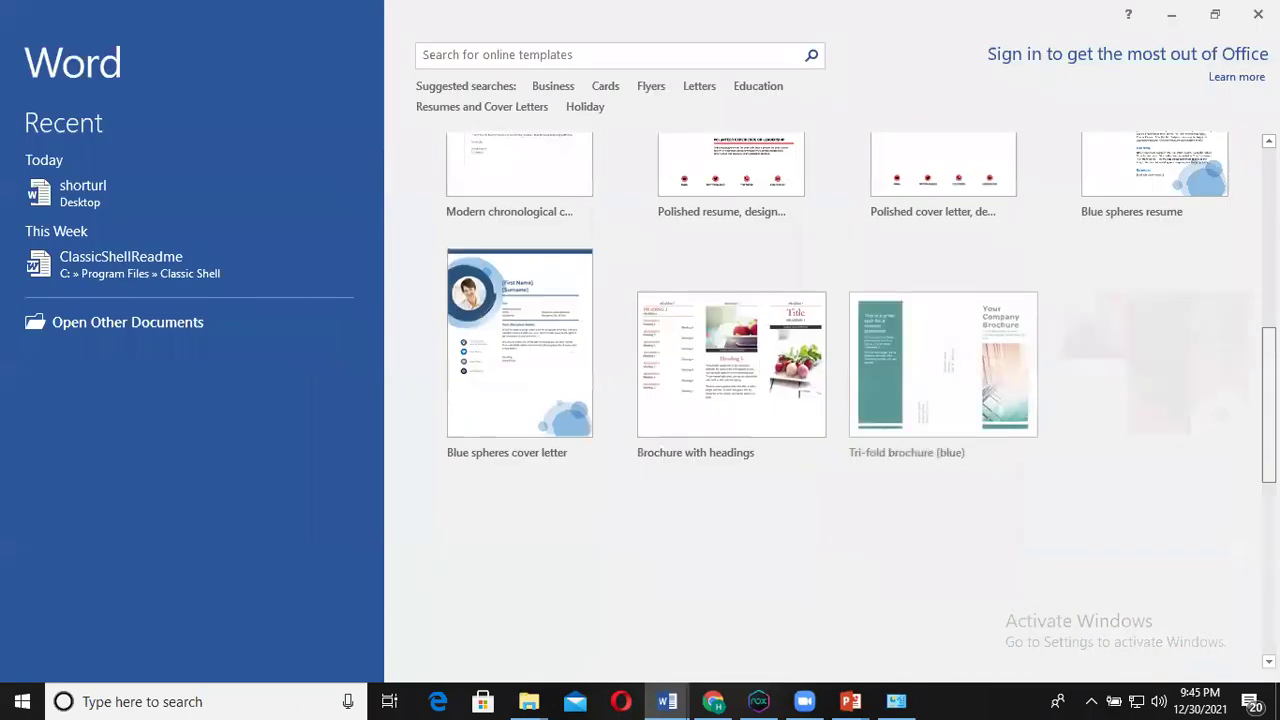
scroll(861, 400, down, 5)
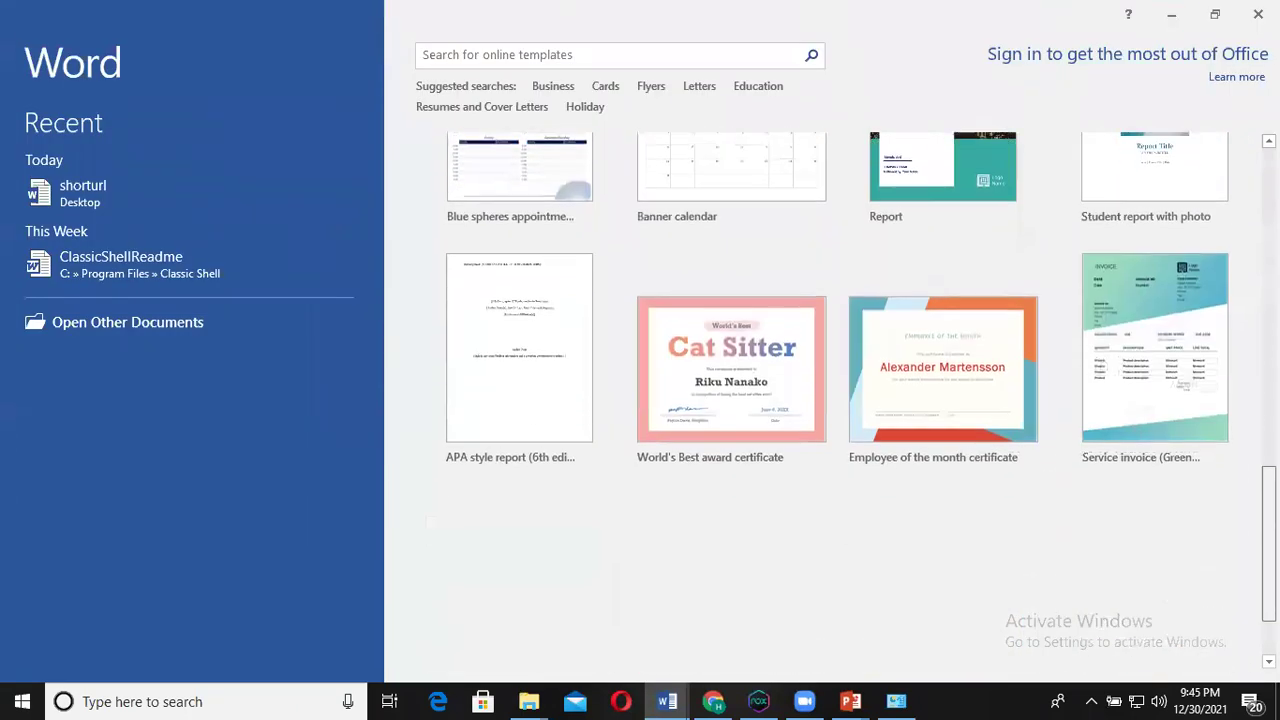
scroll(838, 400, up, 3)
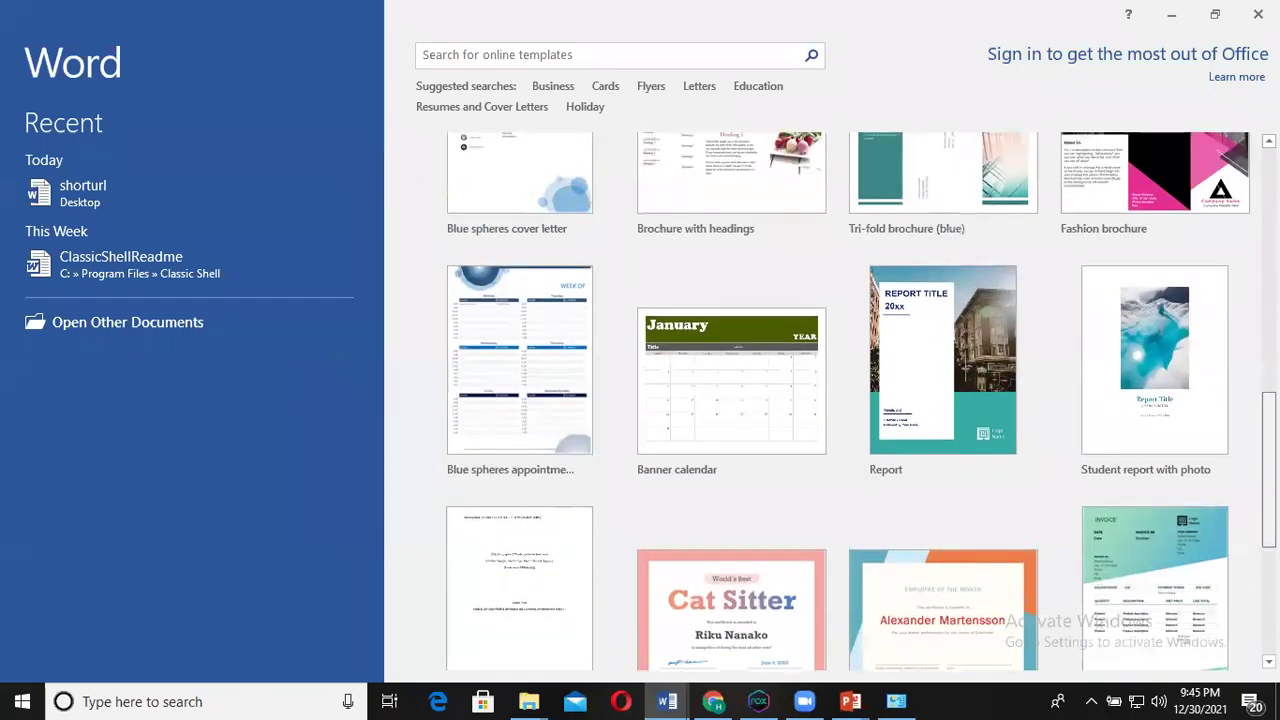
scroll(838, 400, down, 3)
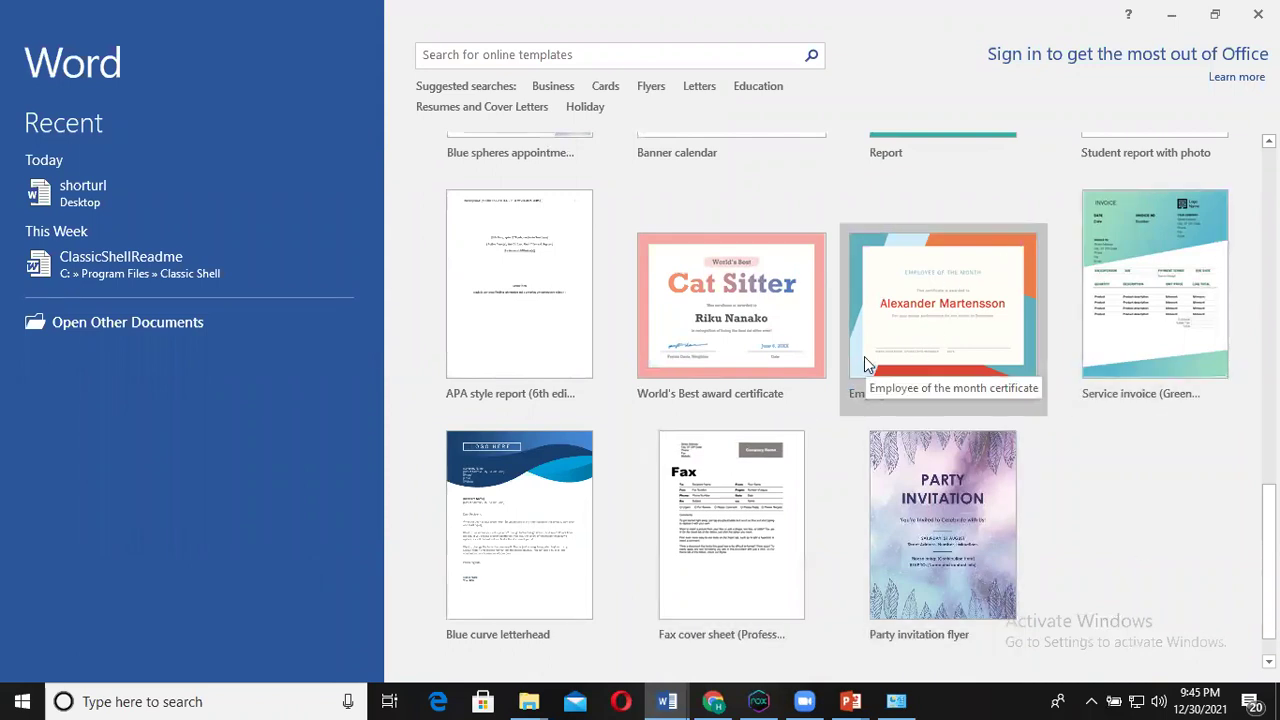
click(1117, 247)
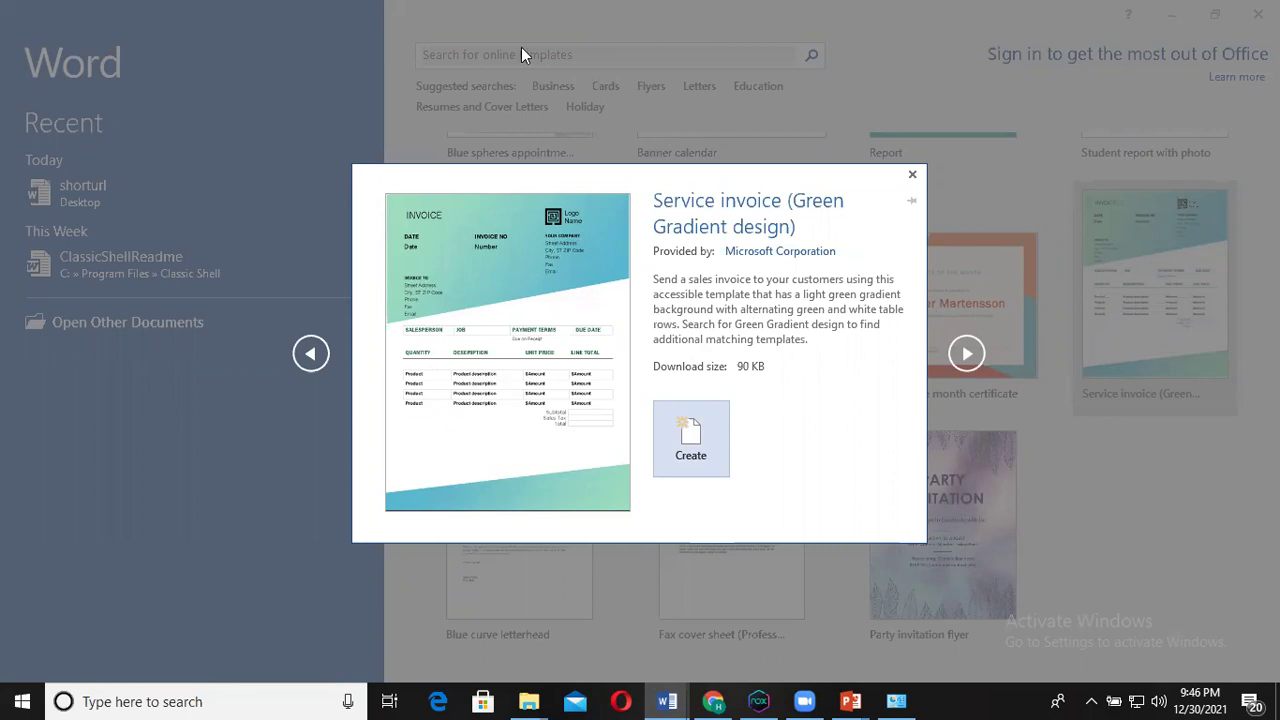
click(908, 175)
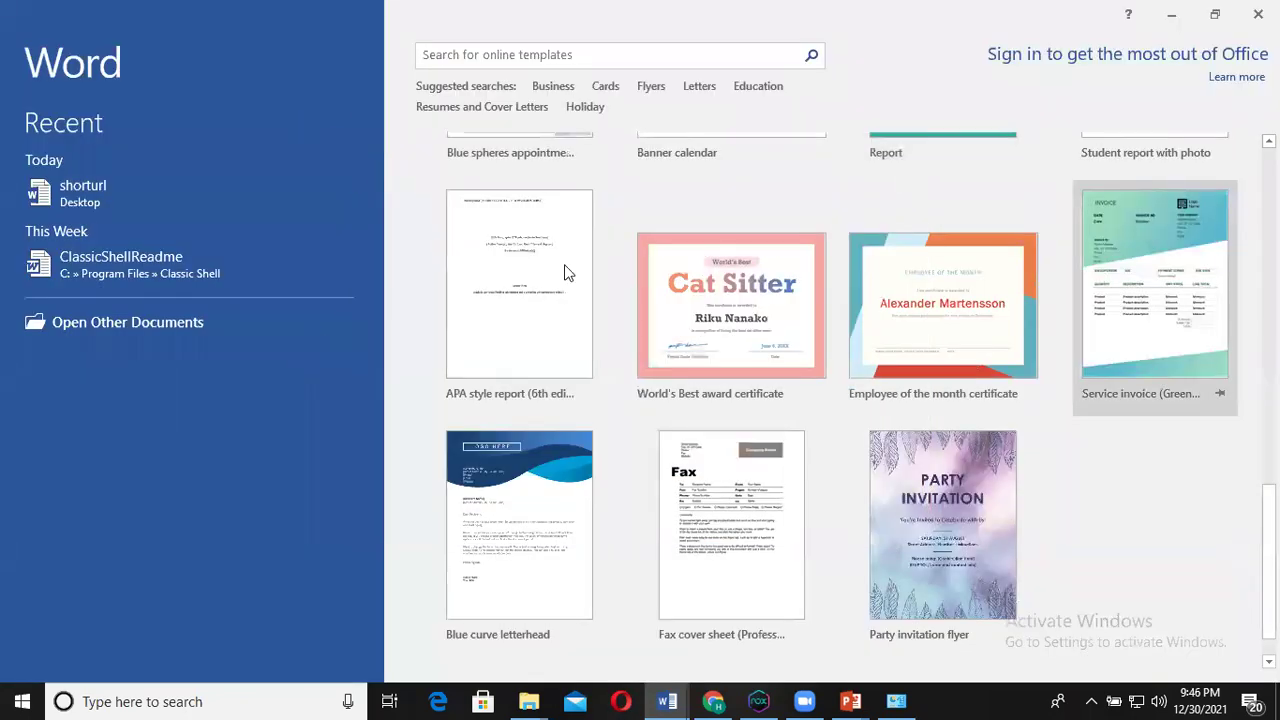
Create a new blank Word document from the template gallery
drag(1268, 560, 1268, 215)
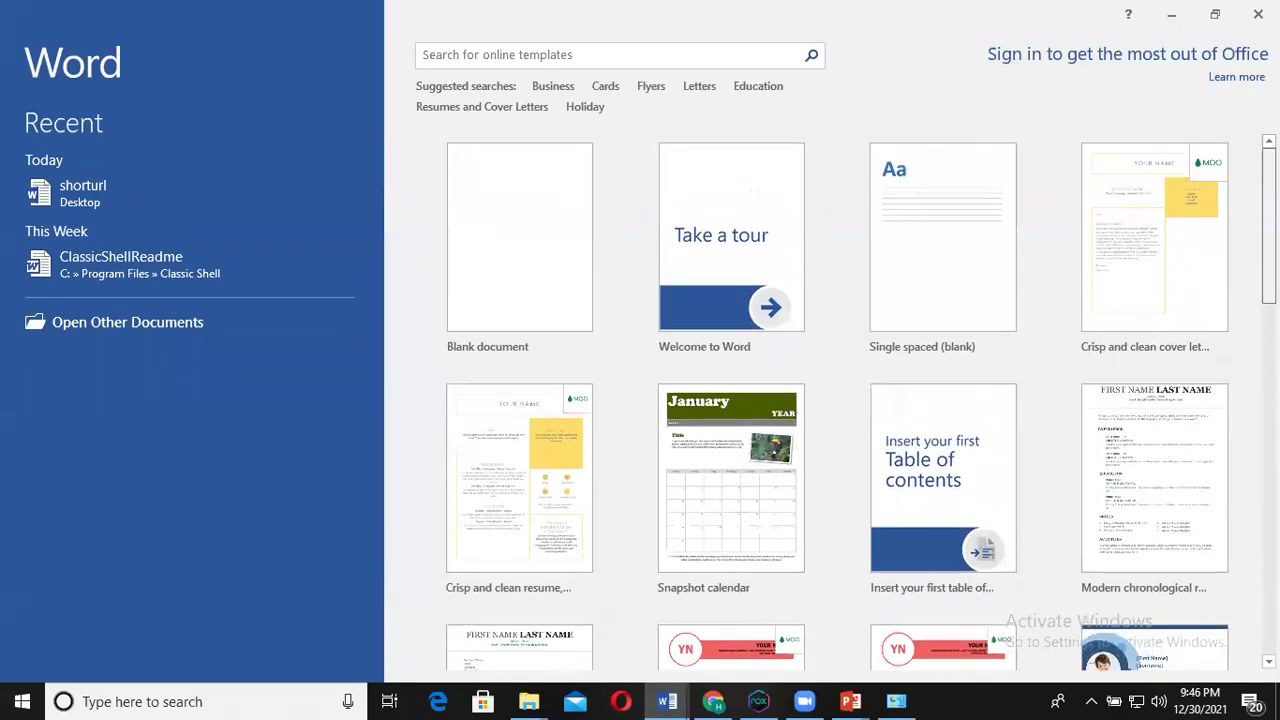
click(569, 255)
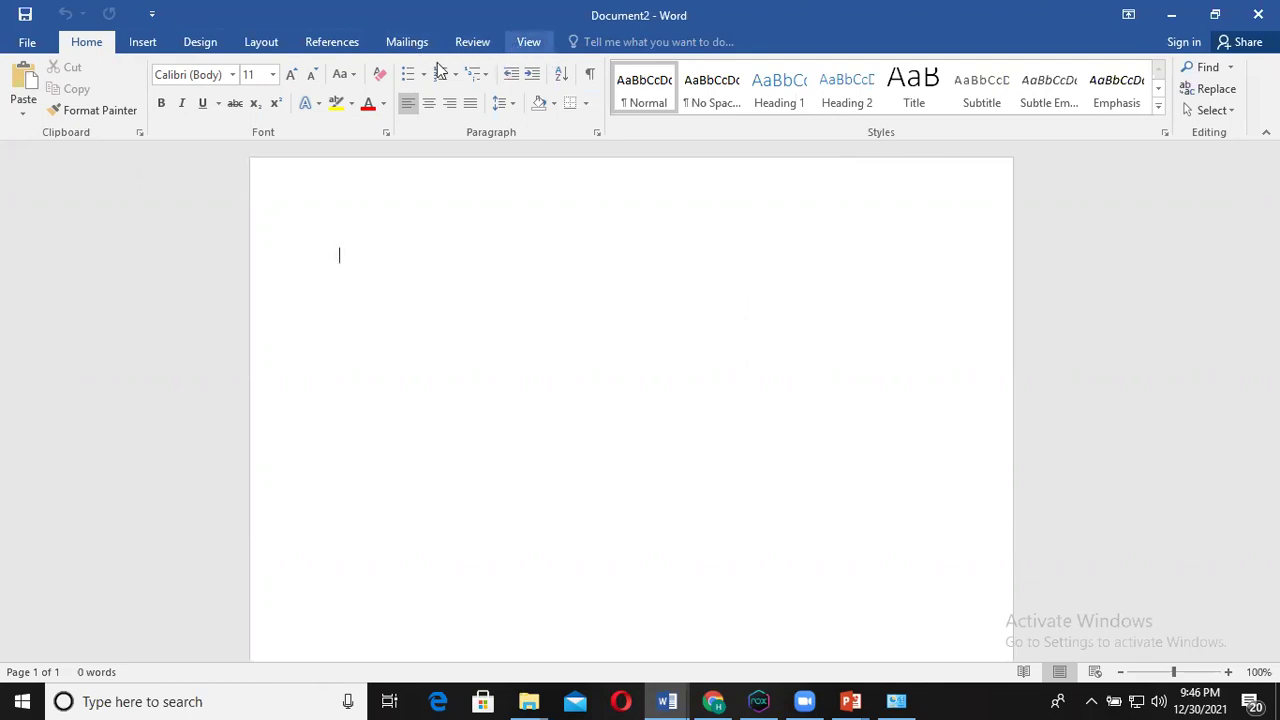
Show the Insert, Design, Layout, References, Mailings and Review command sets in the blank document
click(141, 47)
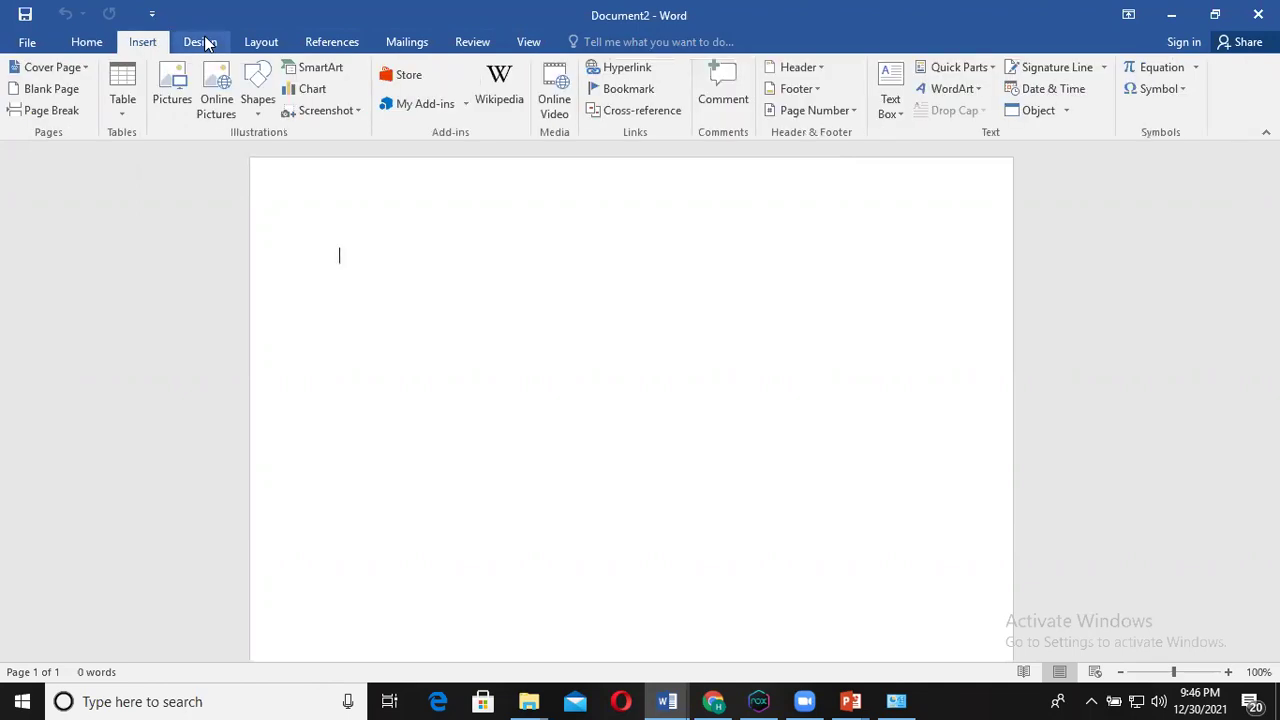
click(206, 44)
click(260, 43)
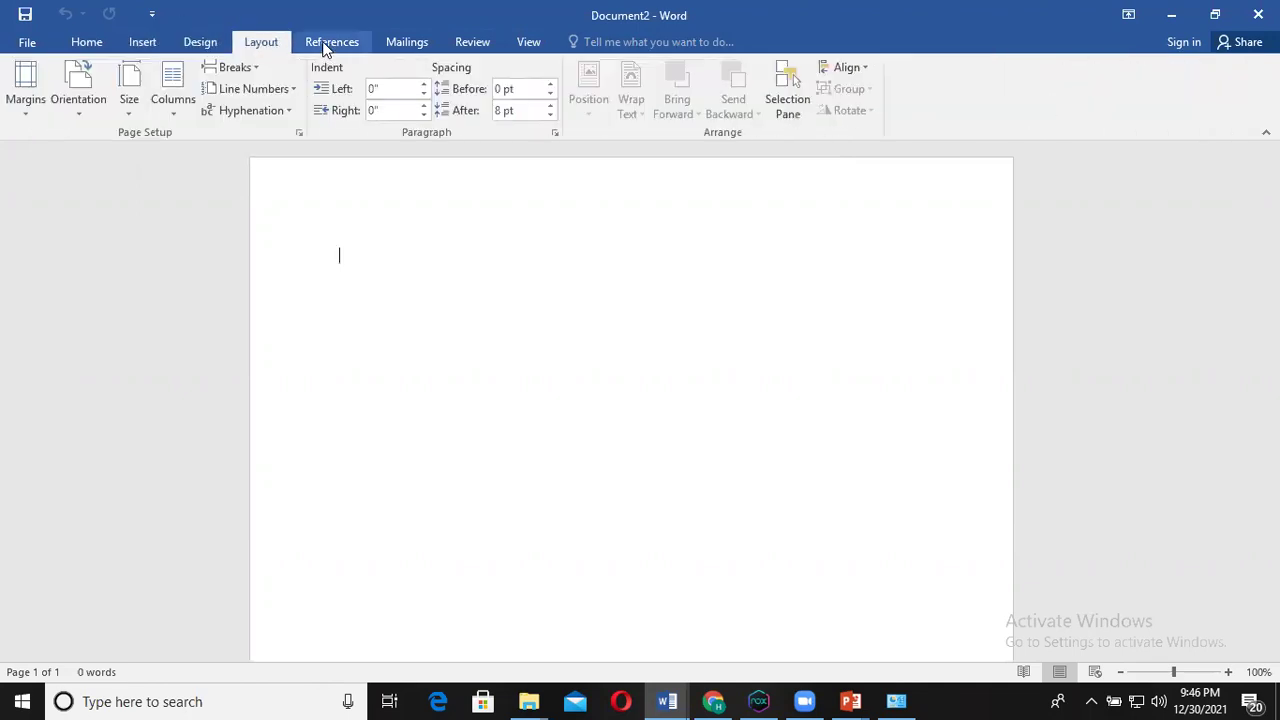
click(323, 47)
click(412, 44)
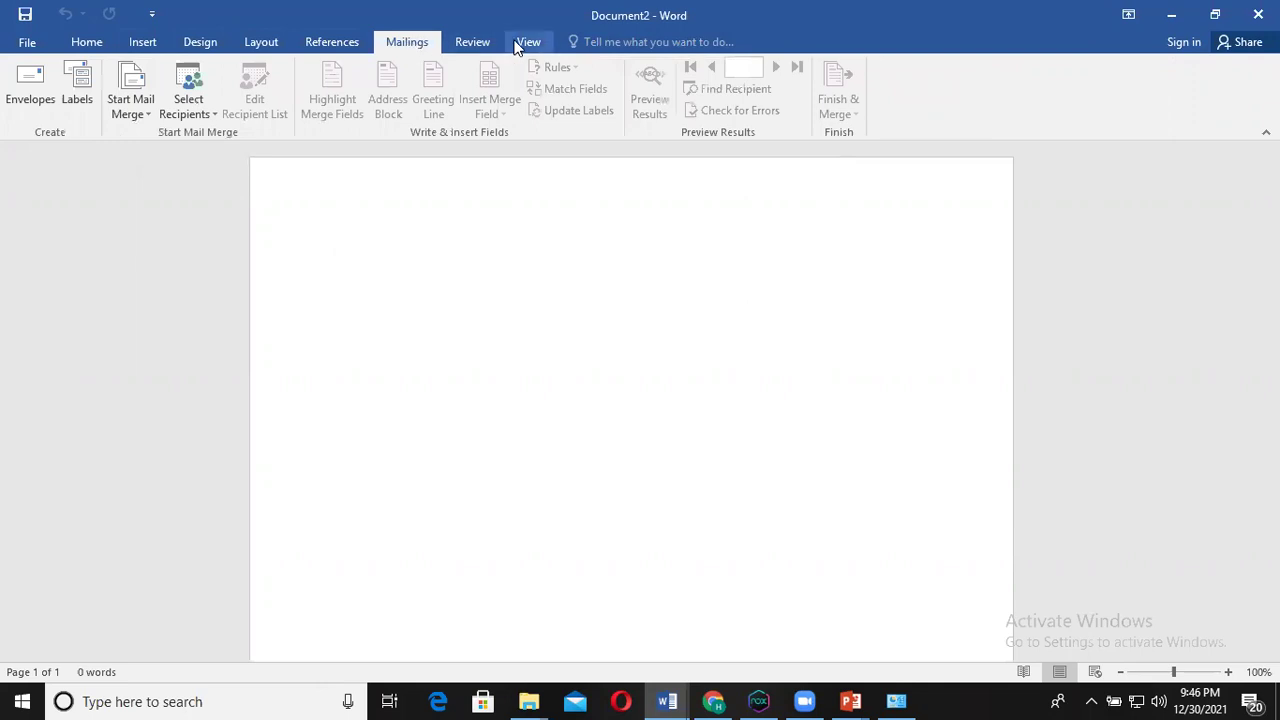
click(471, 45)
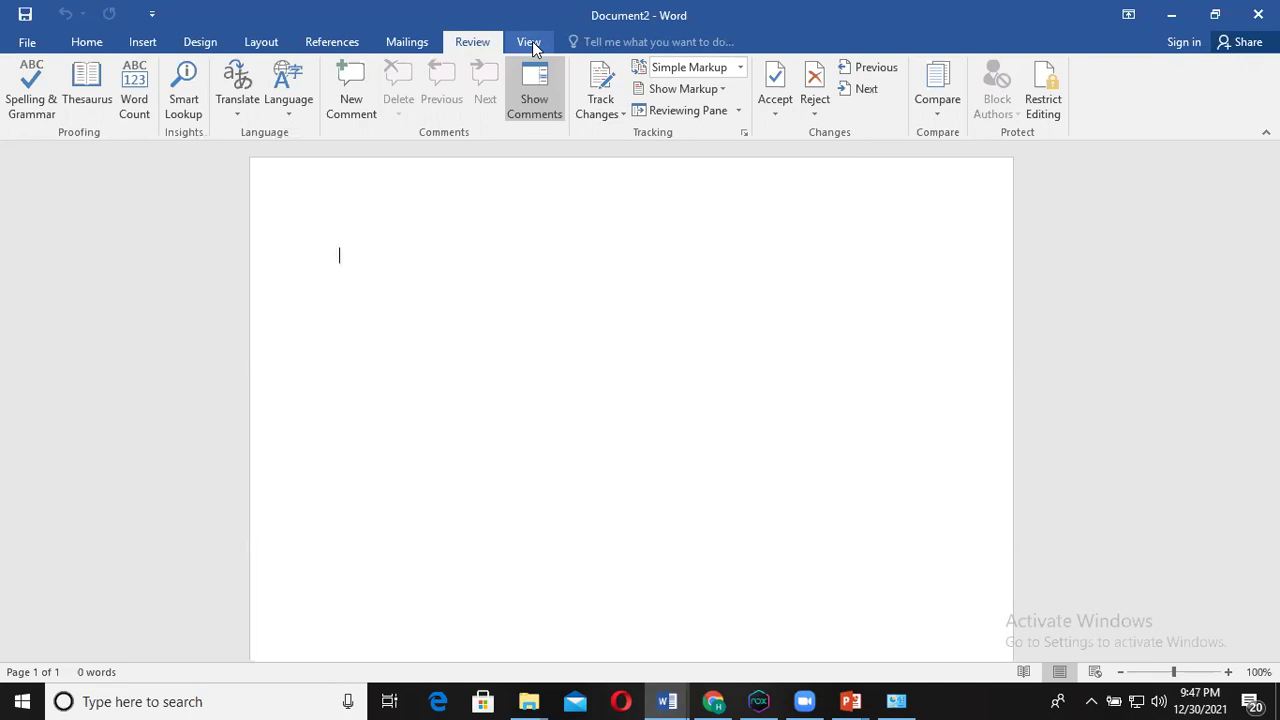
Compare the labelled Word window on slide 5 of the Lesson 3 presentation with the Home ribbon of the blank Document2
click(1170, 14)
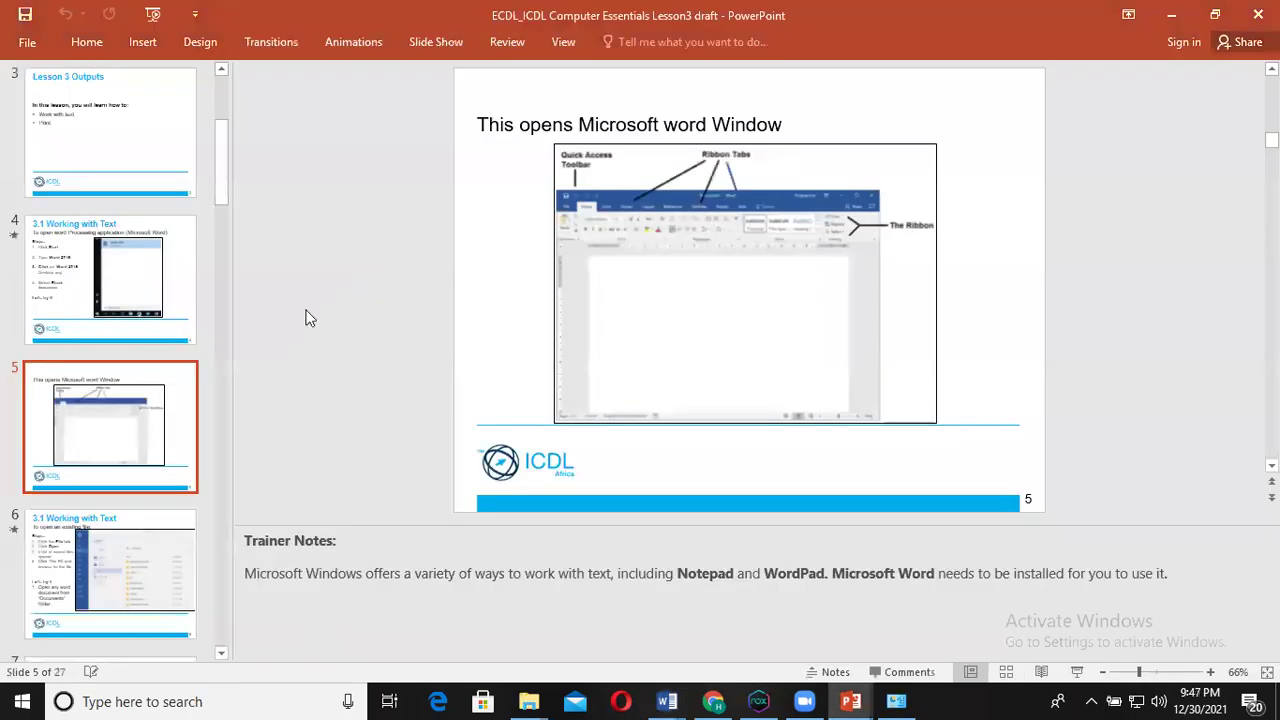
click(80, 308)
click(85, 413)
click(667, 701)
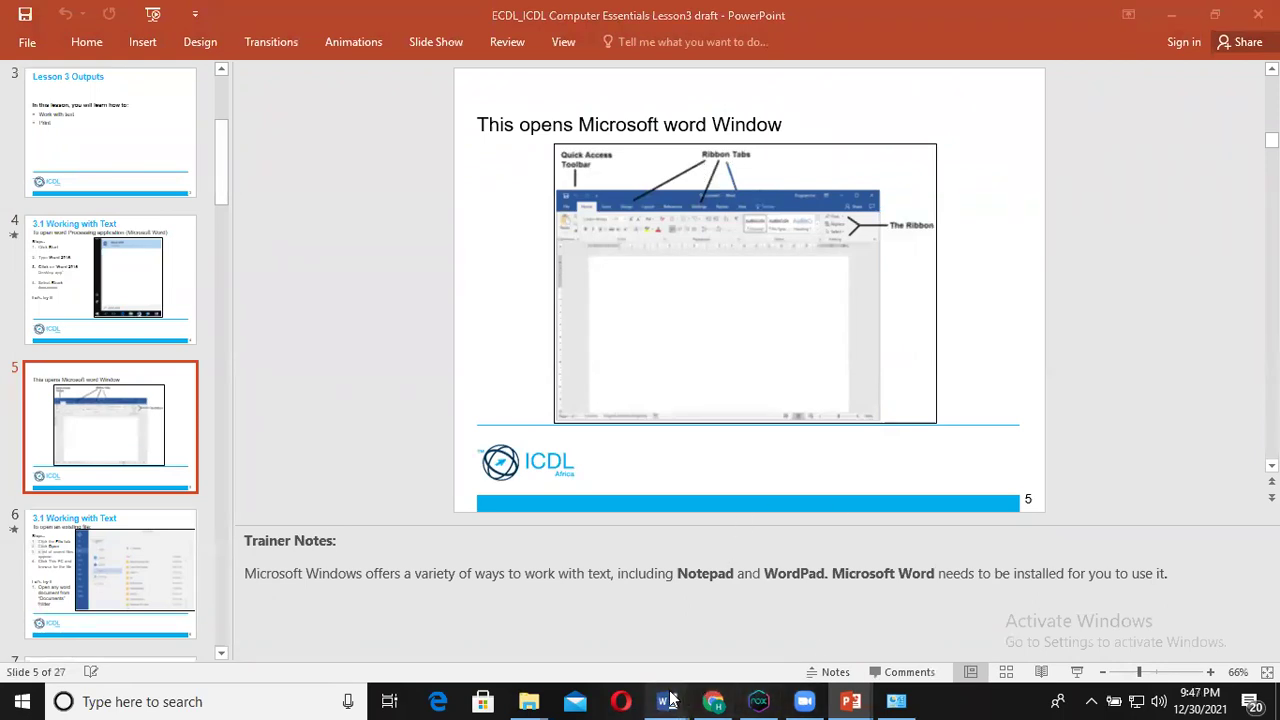
click(743, 628)
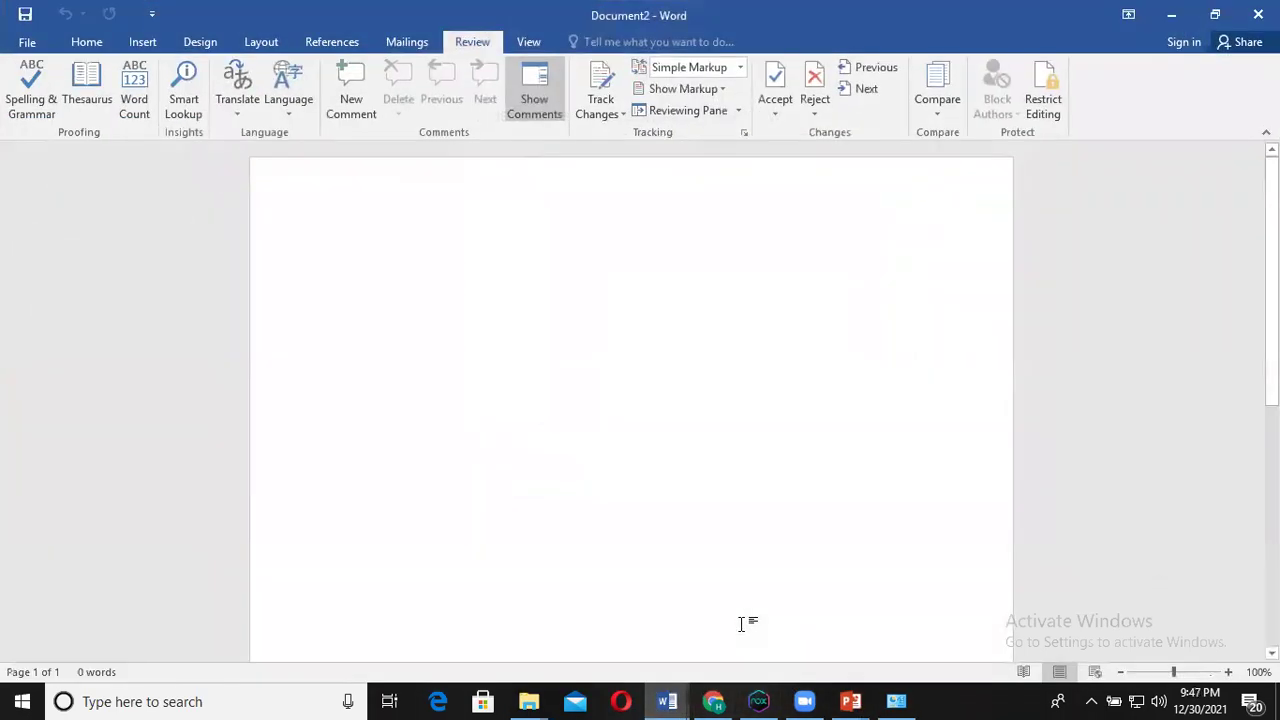
click(87, 44)
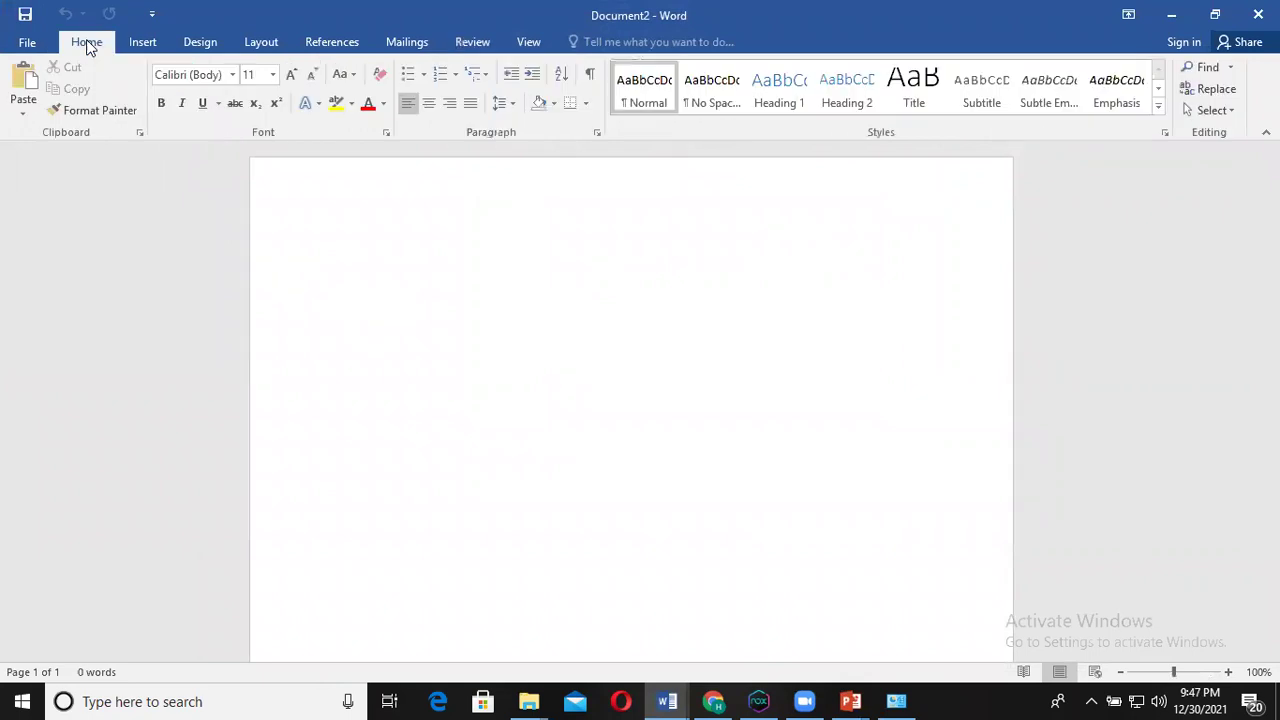
click(1173, 15)
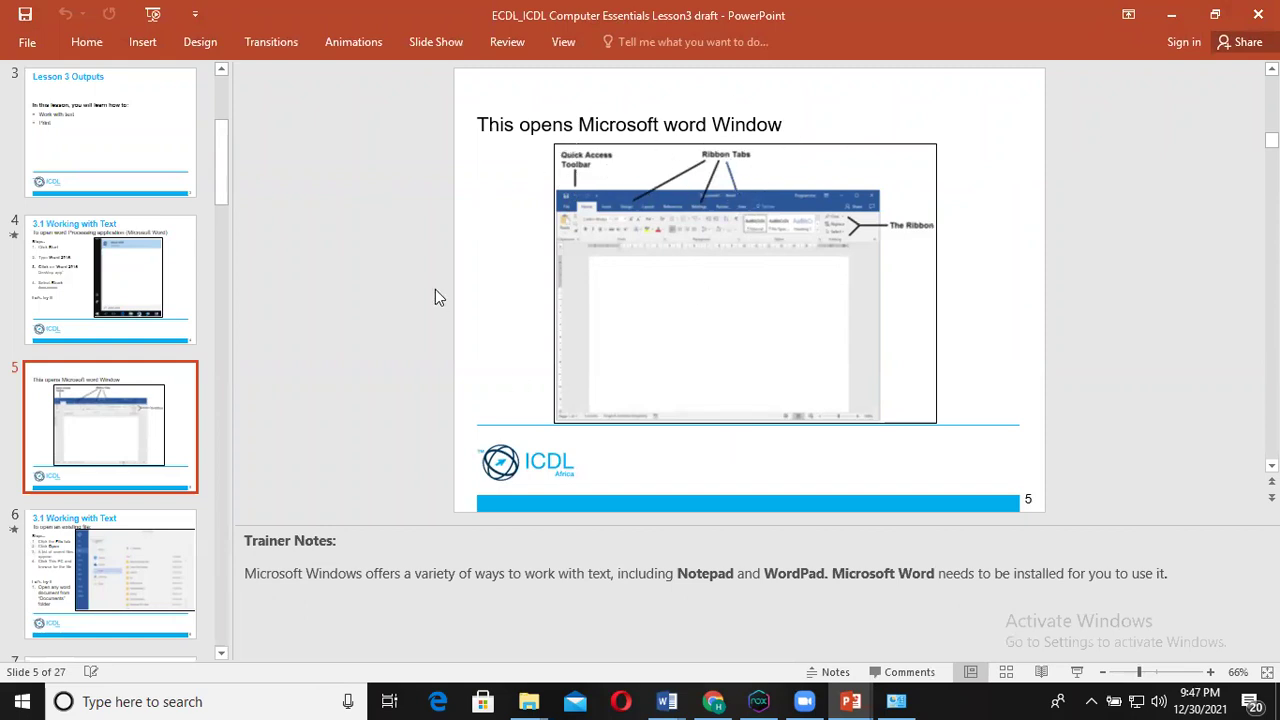
Switch to the blank Document2 in Word and enter a line of sample text beginning "dhdhhdhd" and continuing with "hsgdsgdgdsgdsgd"
mouse_move(678, 698)
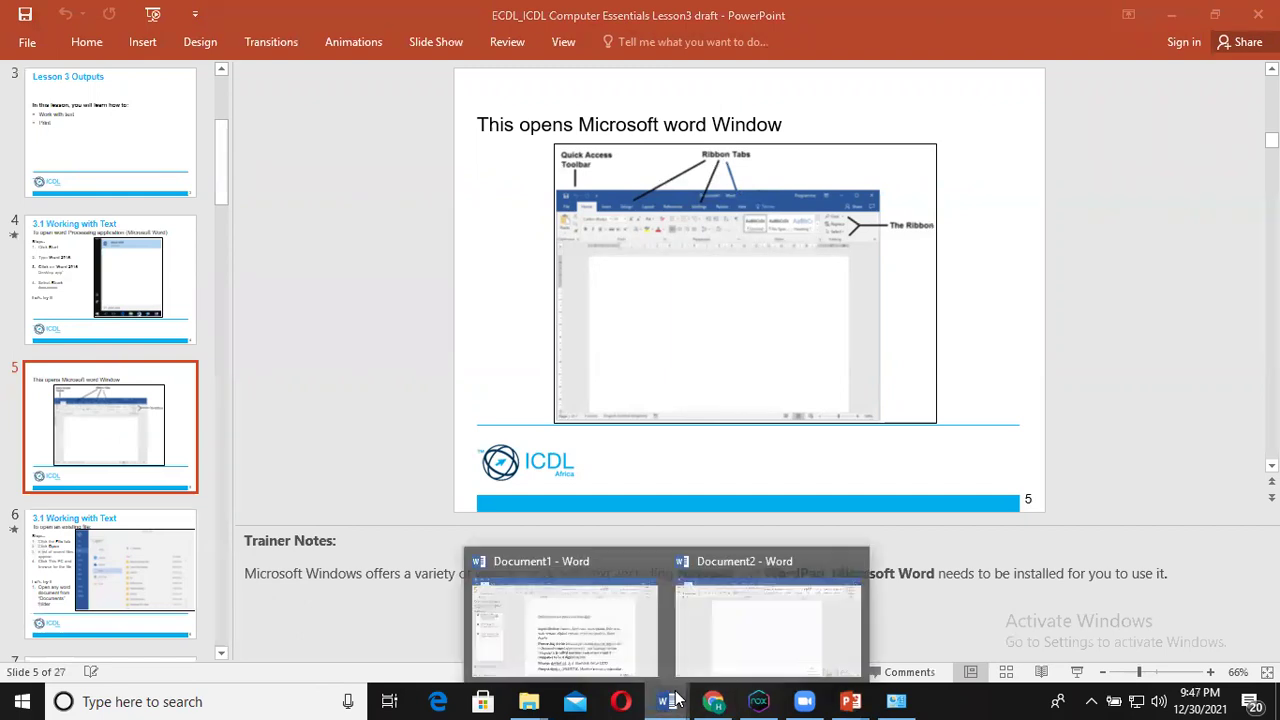
click(720, 646)
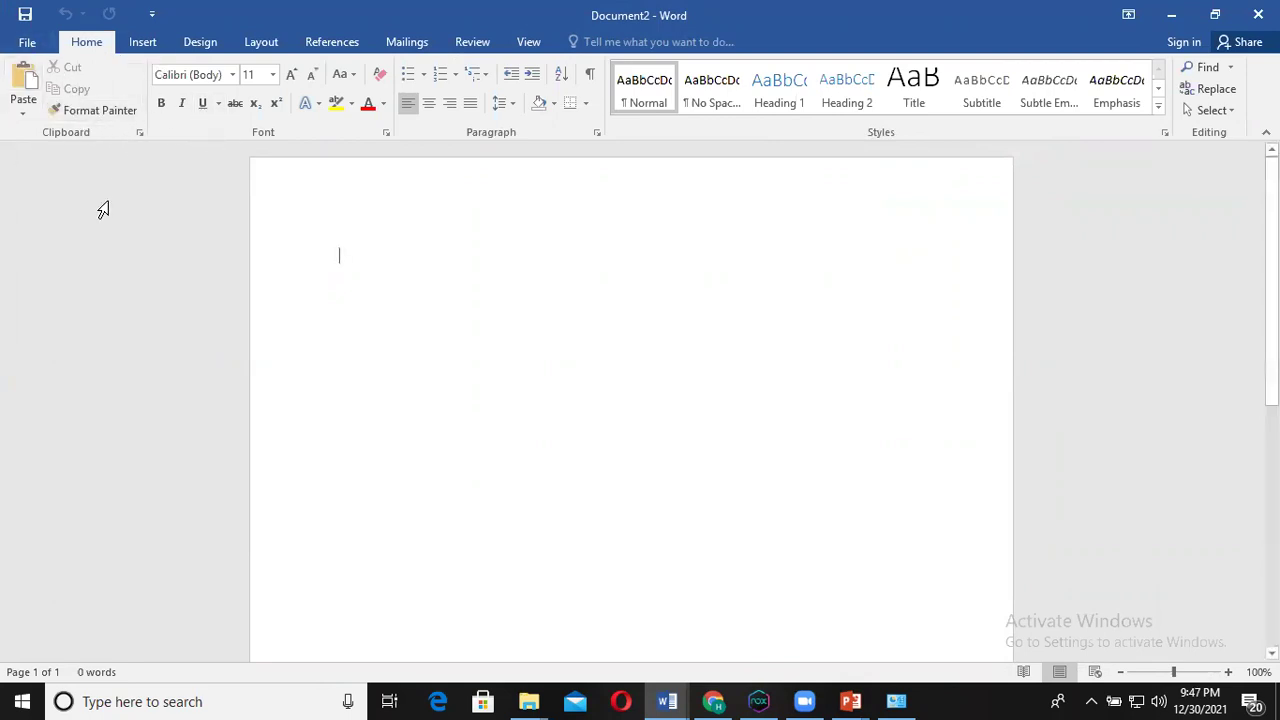
click(137, 43)
click(88, 43)
text(dhdhhdhd)
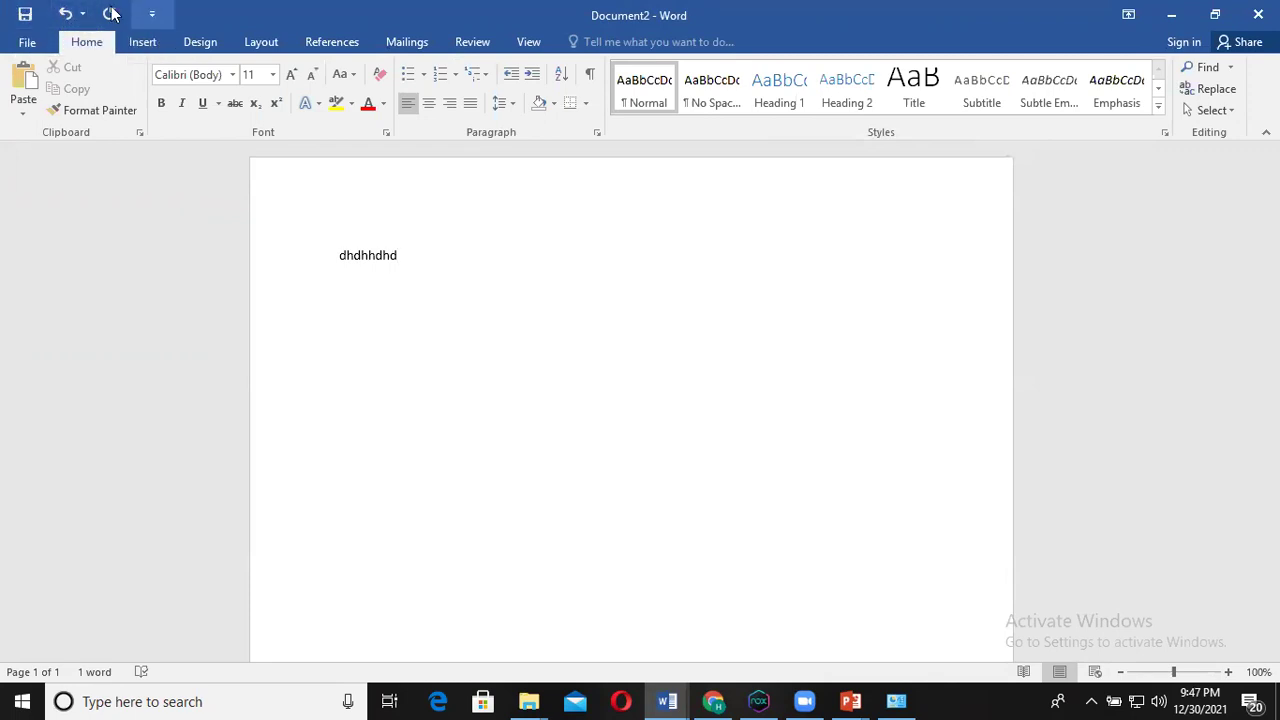
text(hsgdsgdgdsgdsgdsgs)
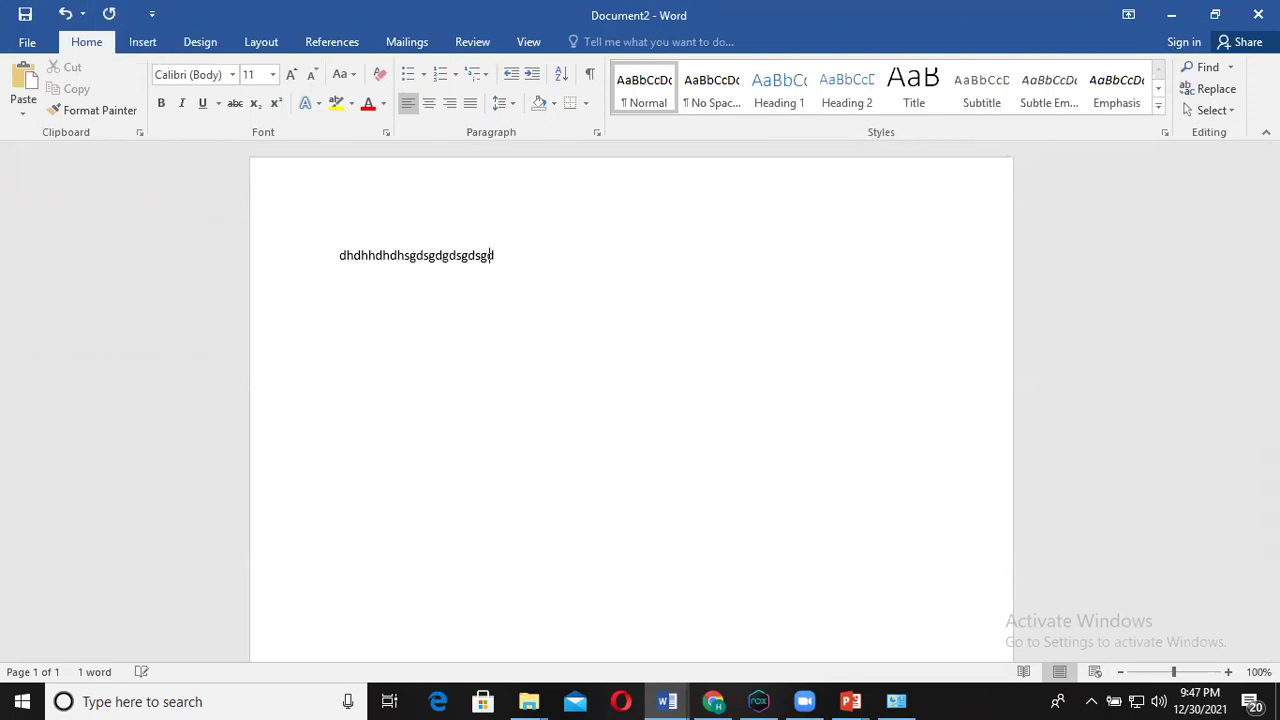
Undo the sample text entry in Document2 and redo it
click(62, 14)
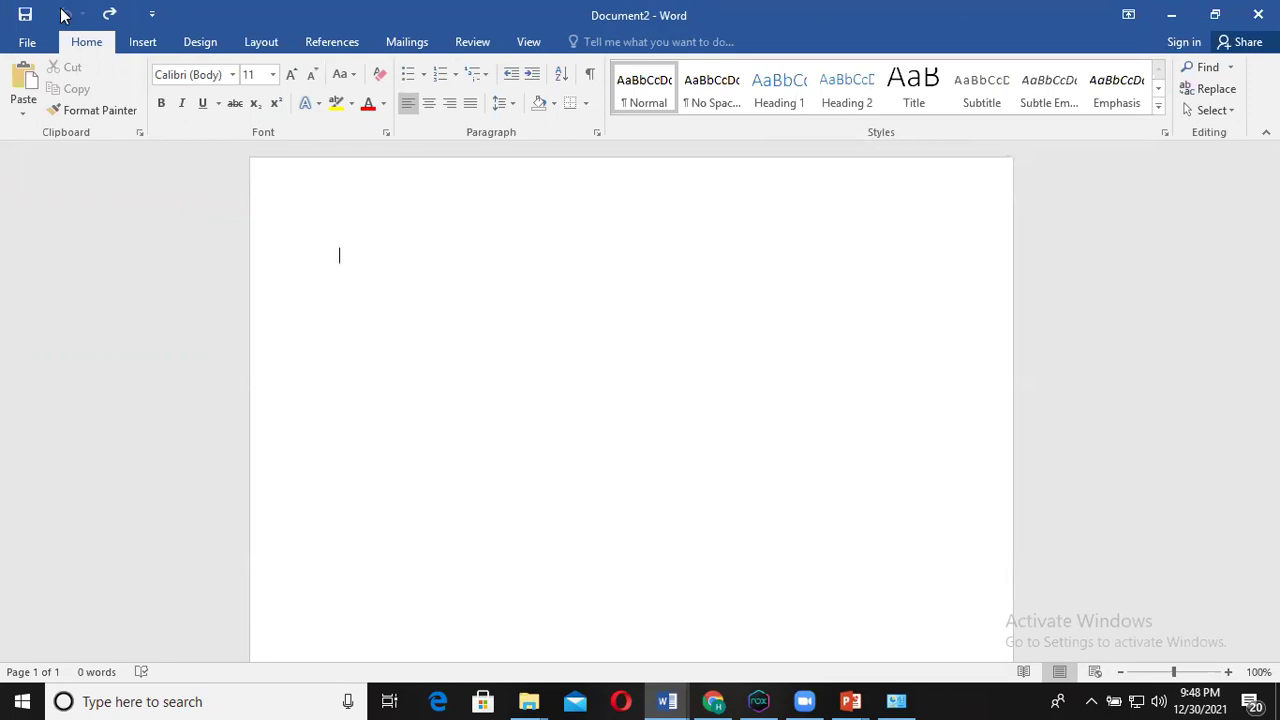
click(110, 18)
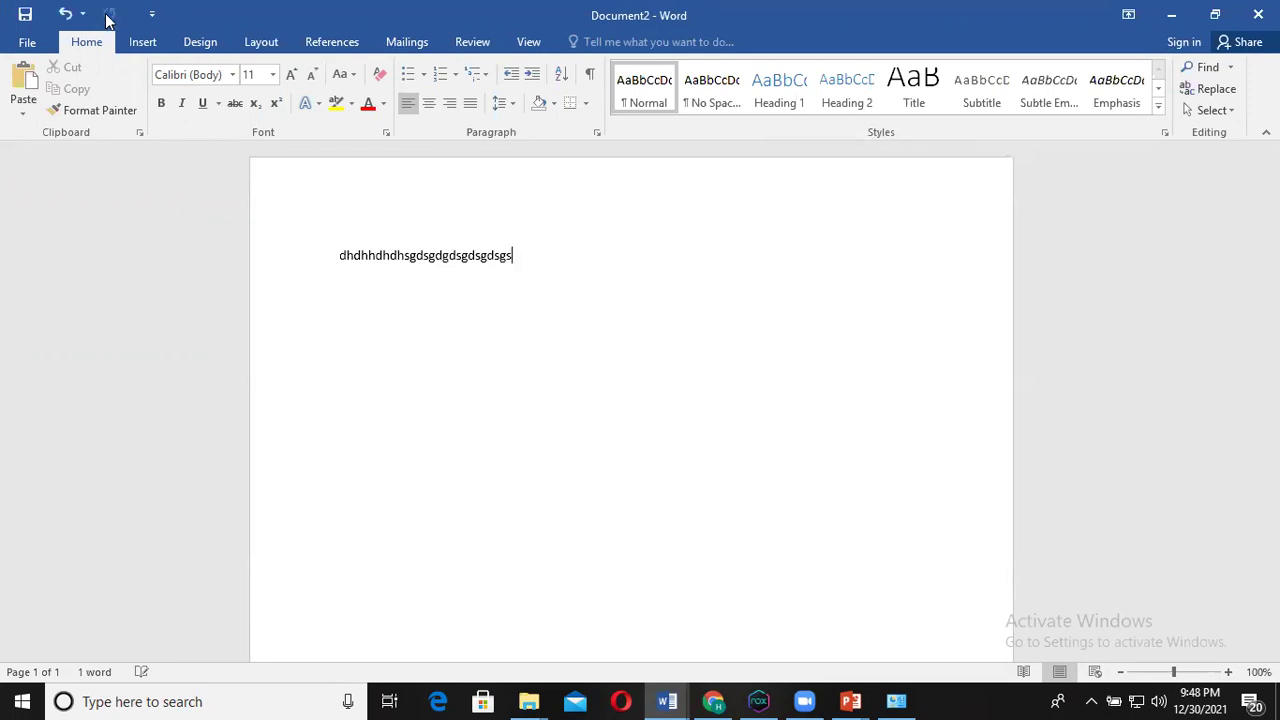
Show the Save As locations for Document2 and the commands available for customizing the Quick Access Toolbar
click(20, 15)
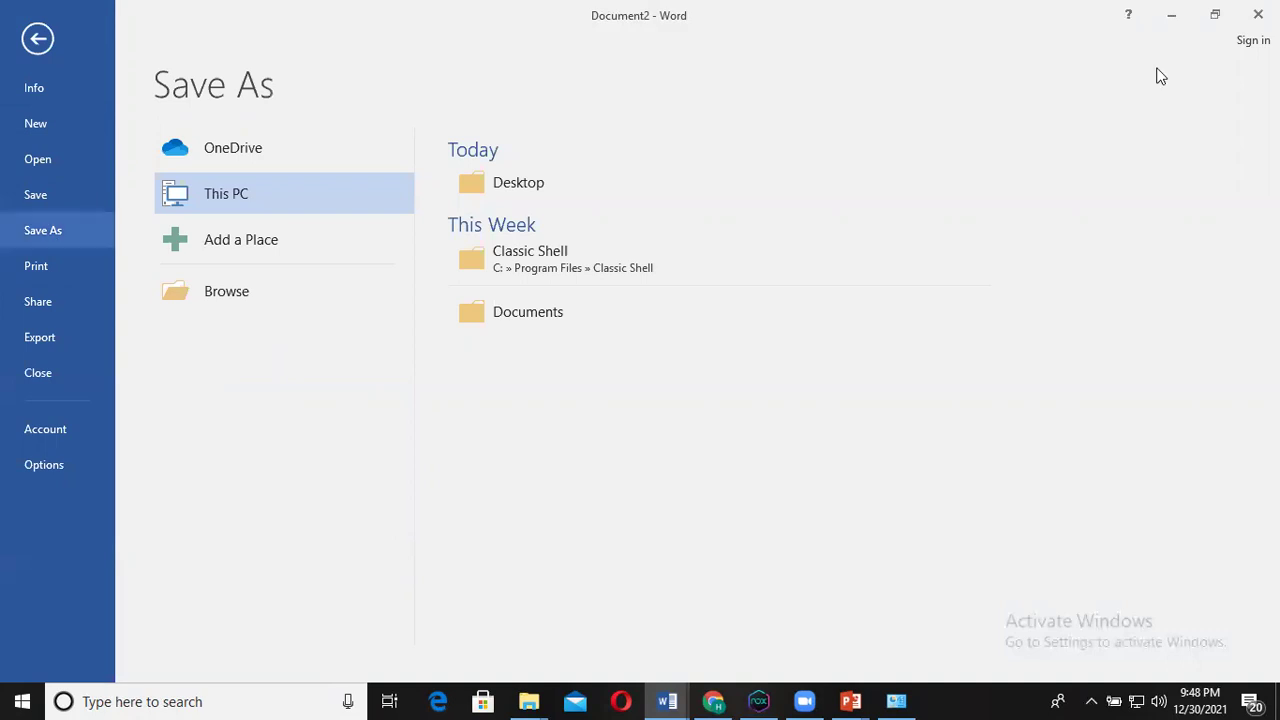
click(39, 36)
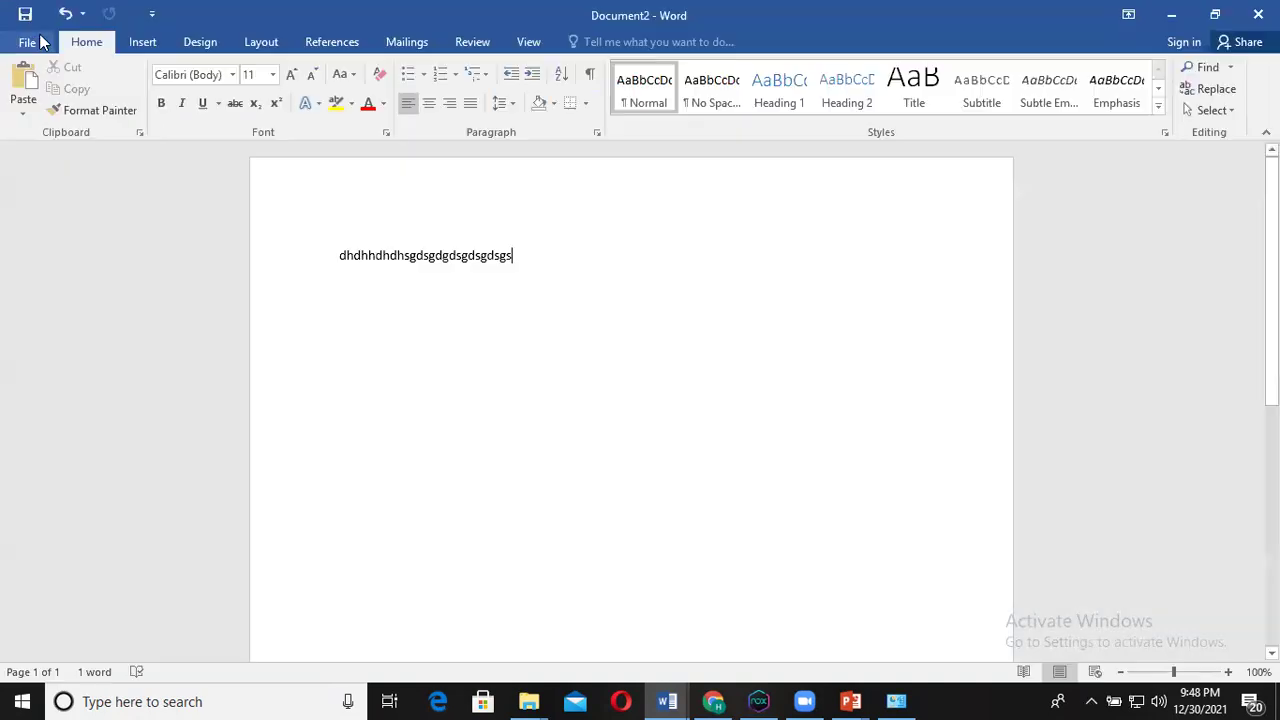
click(152, 16)
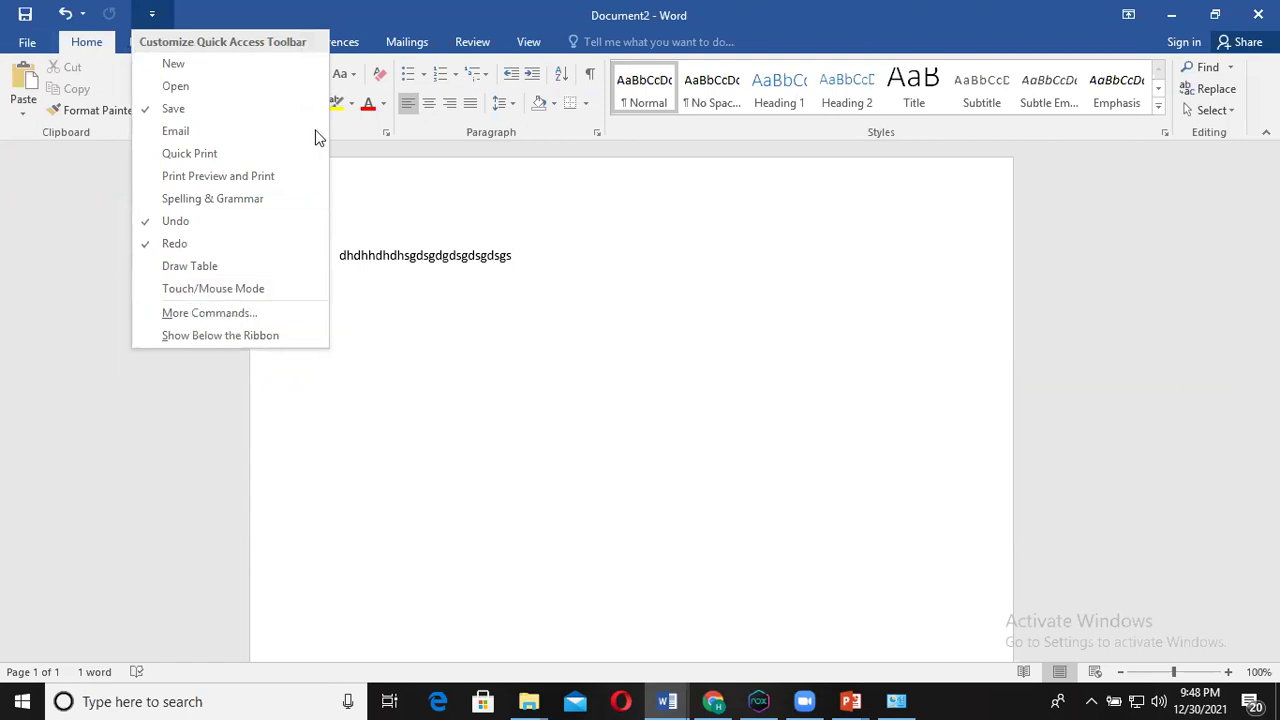
click(568, 222)
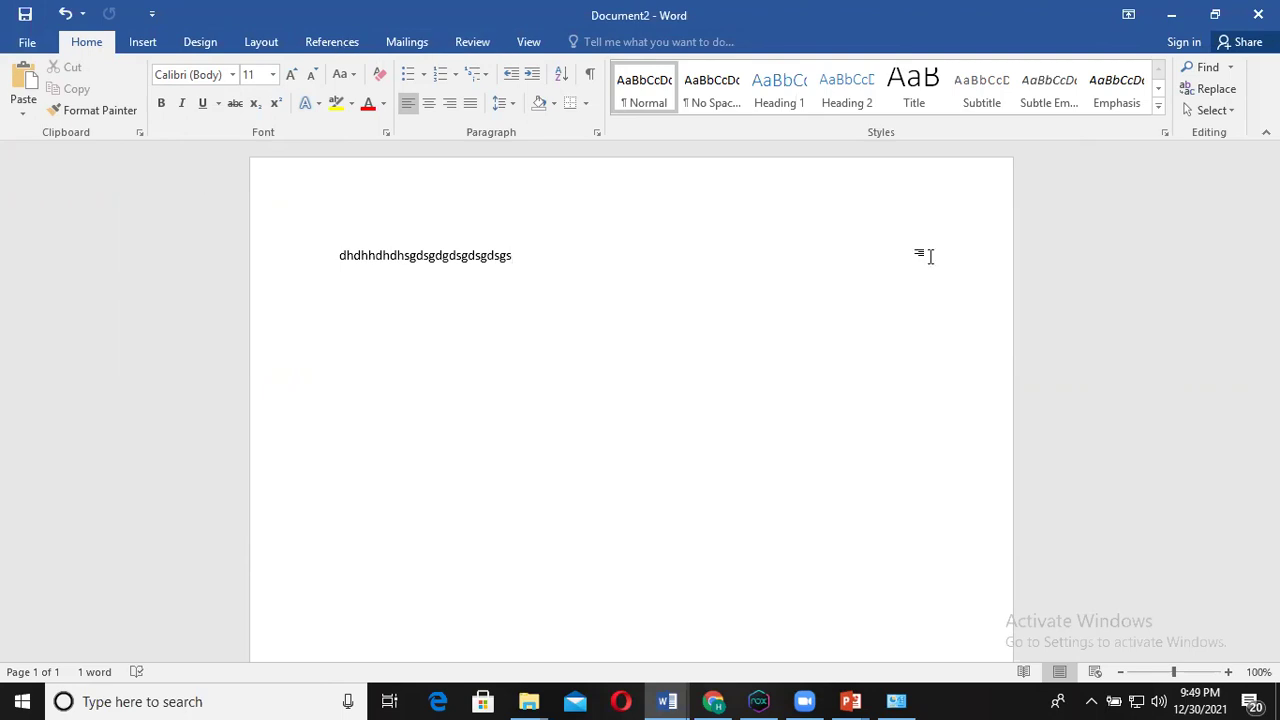
Return to the Lesson 3 presentation and show slide 6 on opening an existing file
click(1171, 14)
click(45, 565)
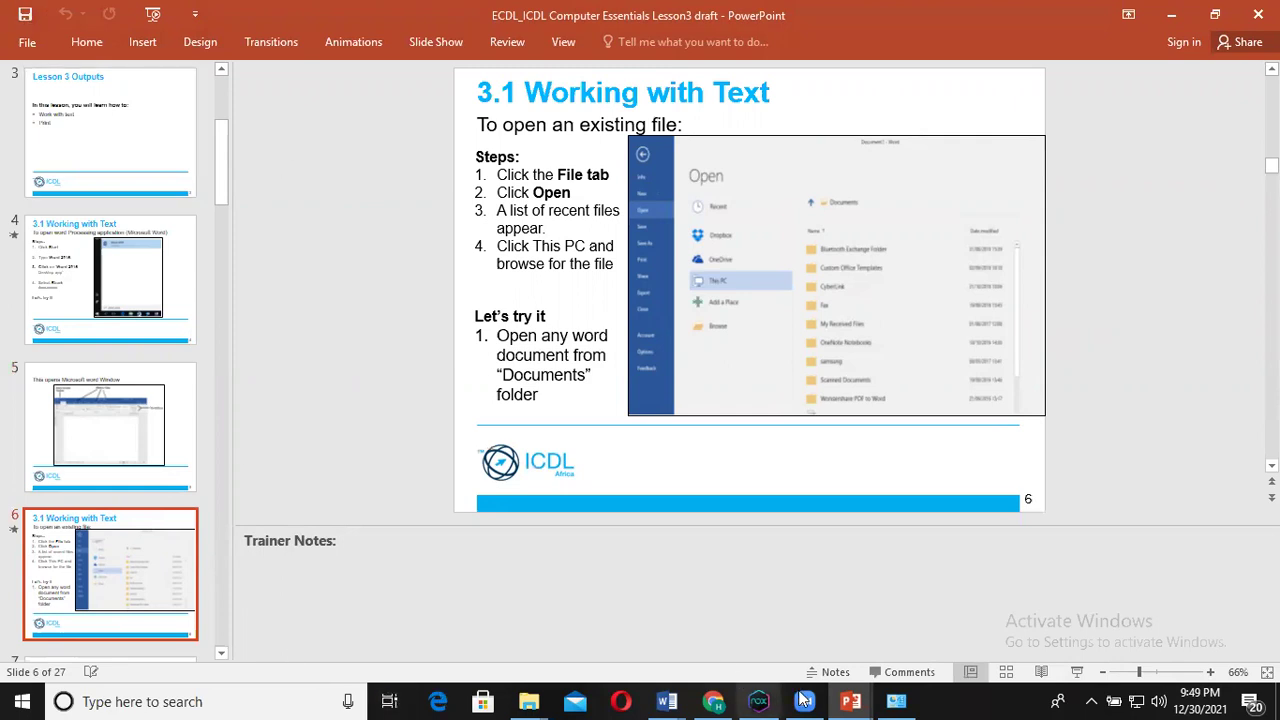
Show the Protect Document options in Document2's file information, including Encrypt with Password and Restrict Editing, and return to the Lesson 3 slides
click(670, 701)
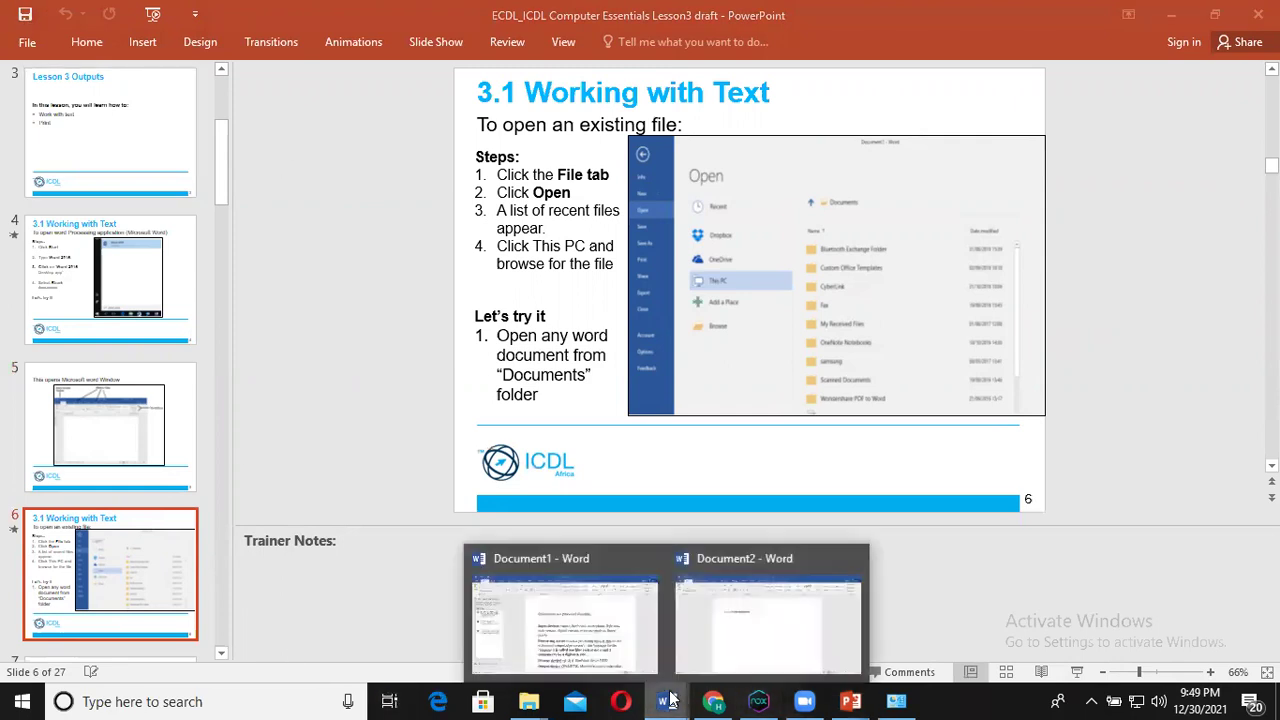
click(728, 612)
click(27, 41)
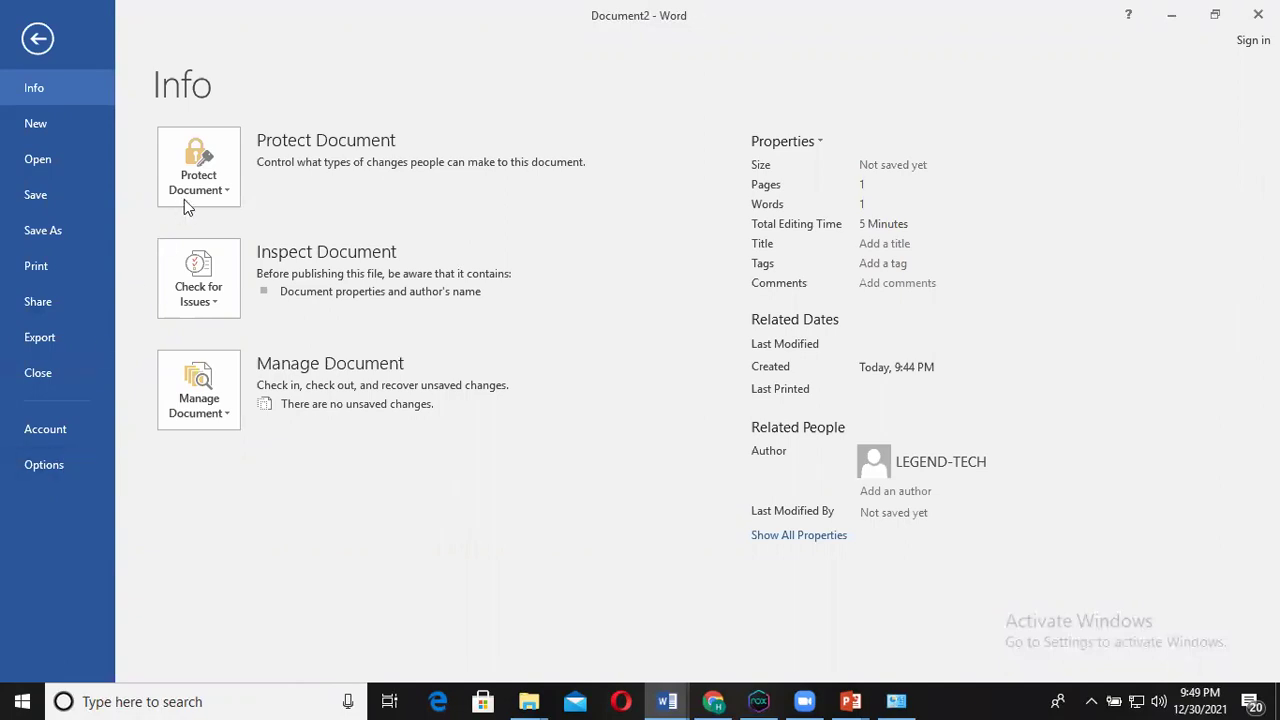
click(236, 184)
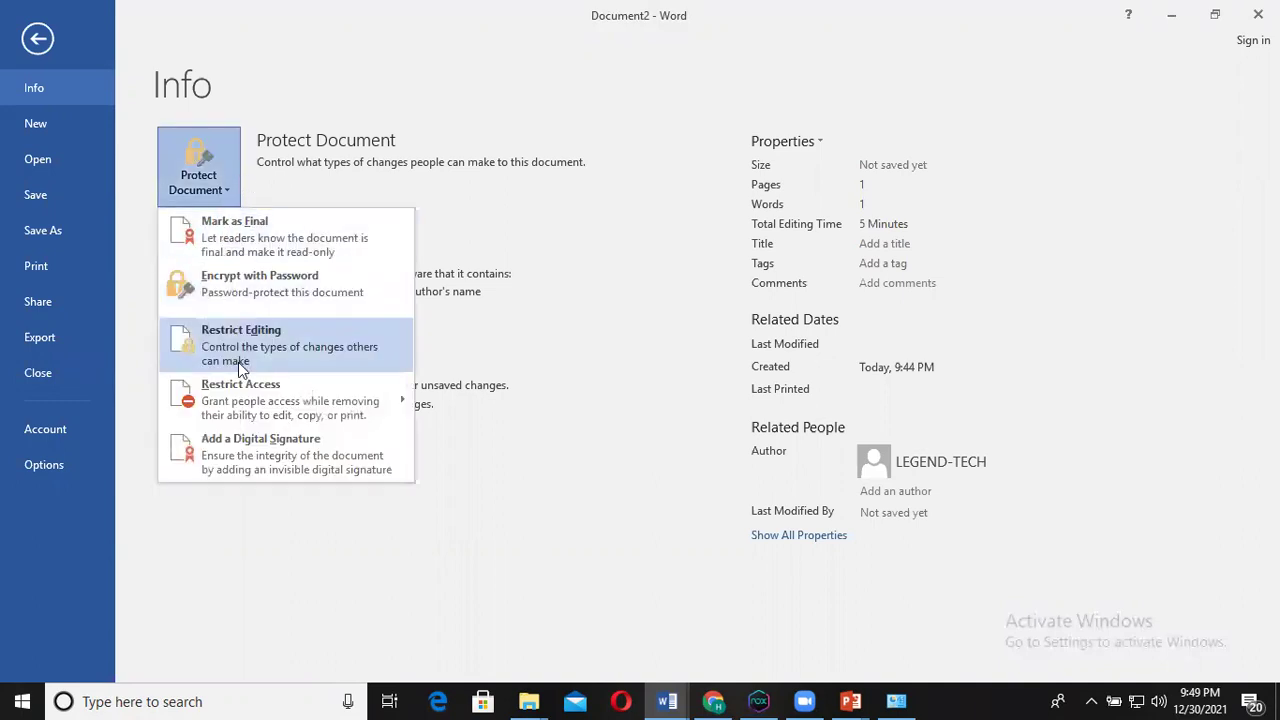
mouse_move(219, 390)
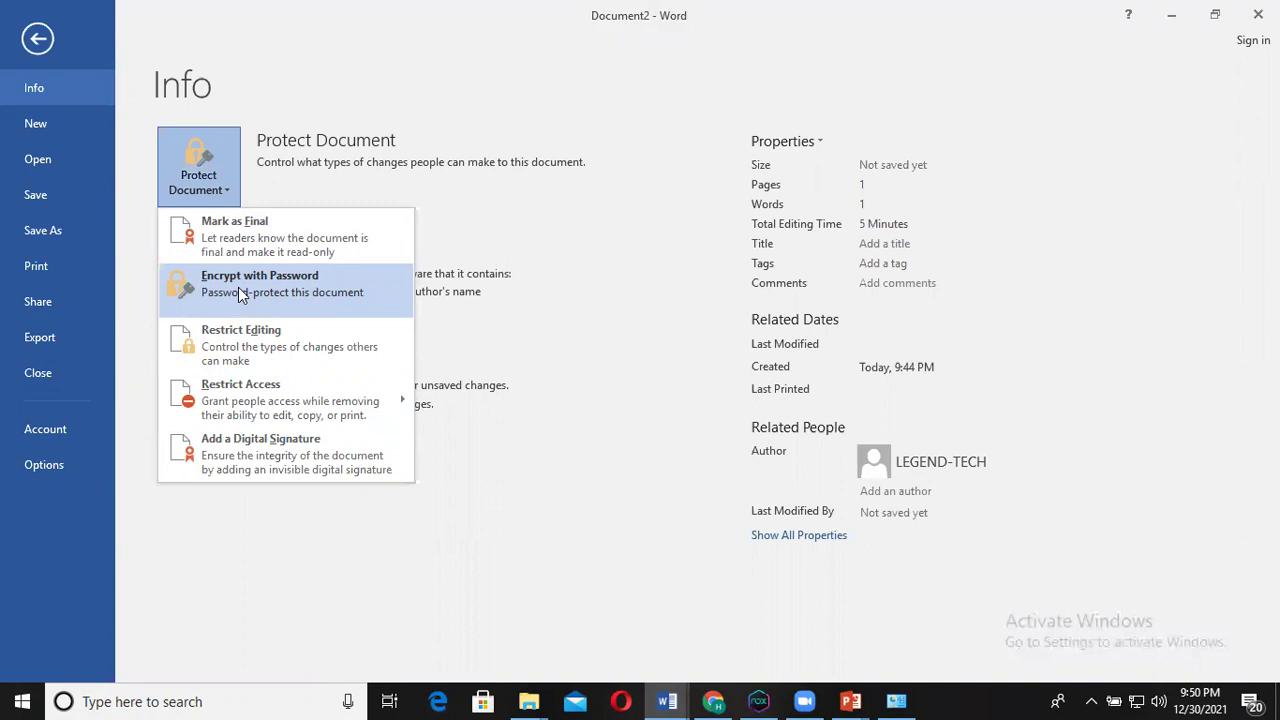
click(38, 40)
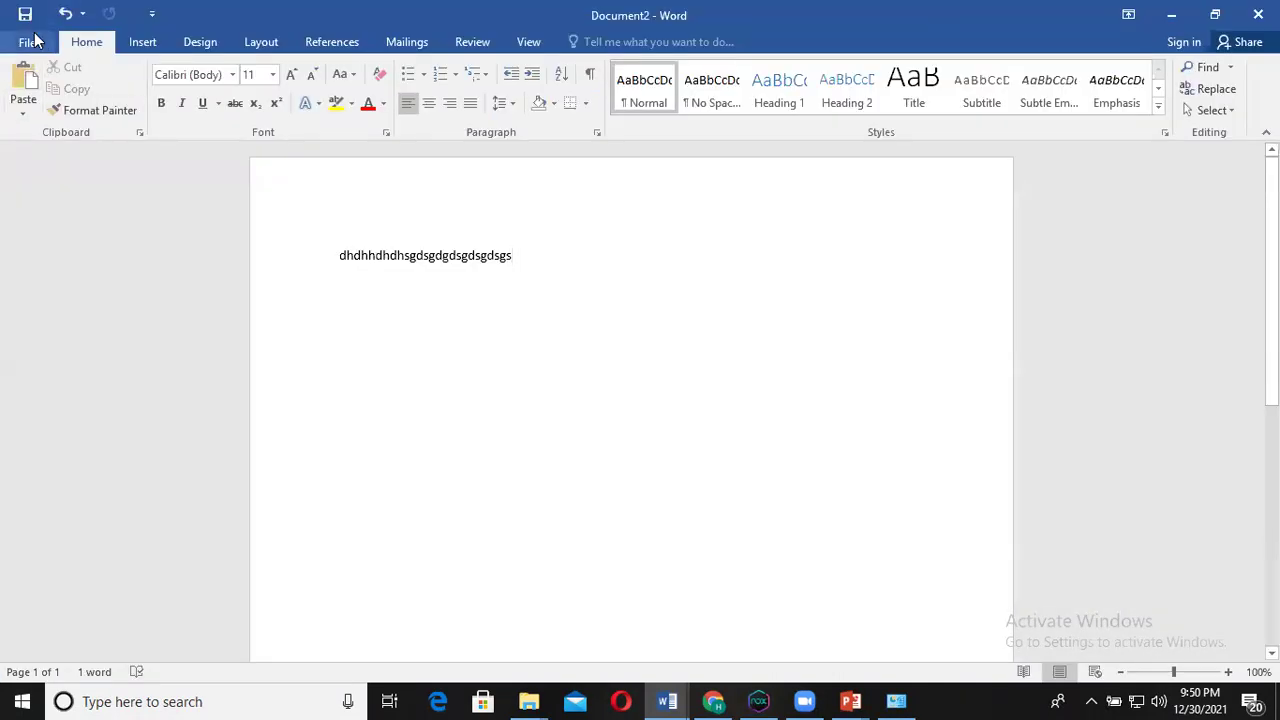
click(1188, 10)
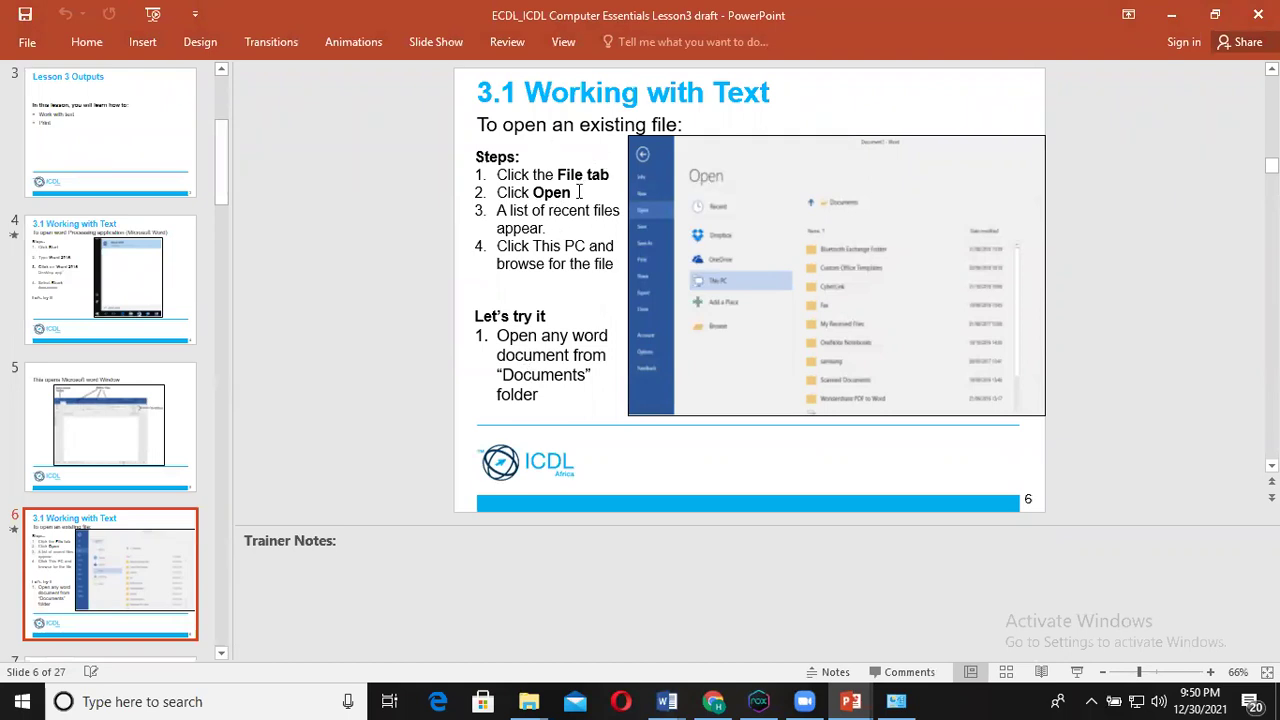
Switch to Document2 in Word and open the recent document shorturl from the Desktop
click(668, 700)
click(690, 618)
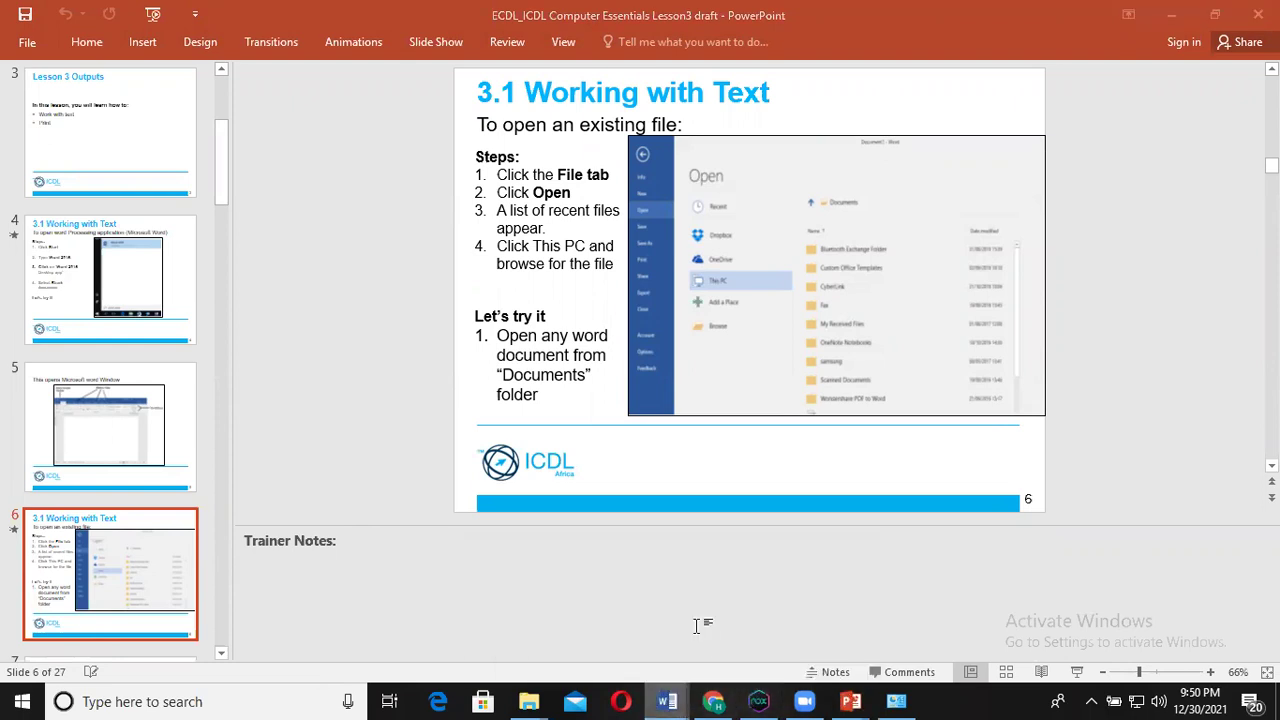
key(ctrl+a)
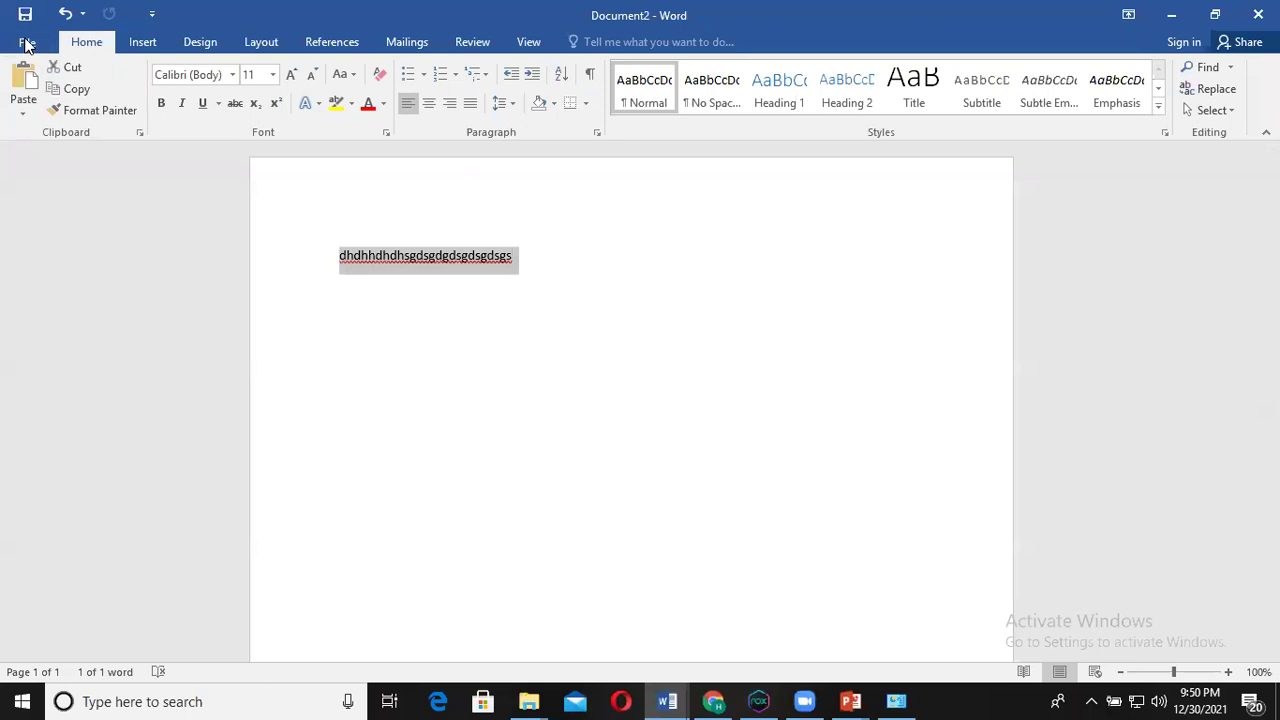
click(27, 41)
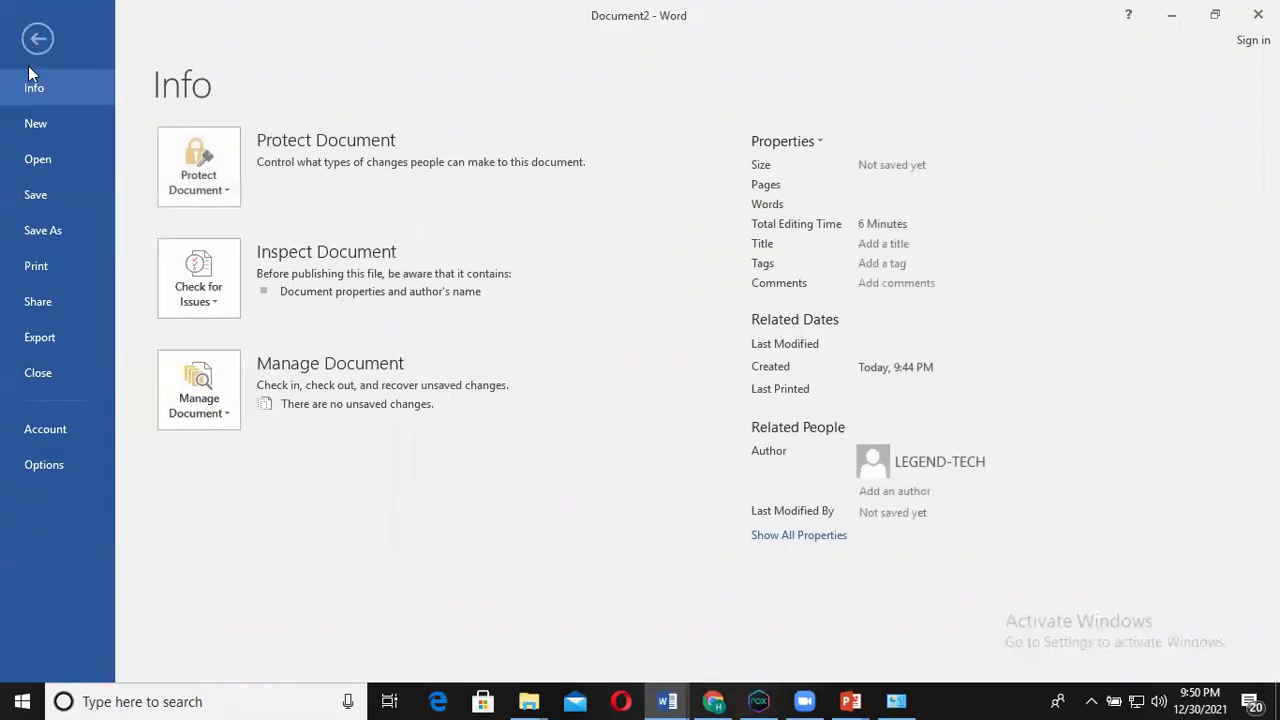
click(45, 158)
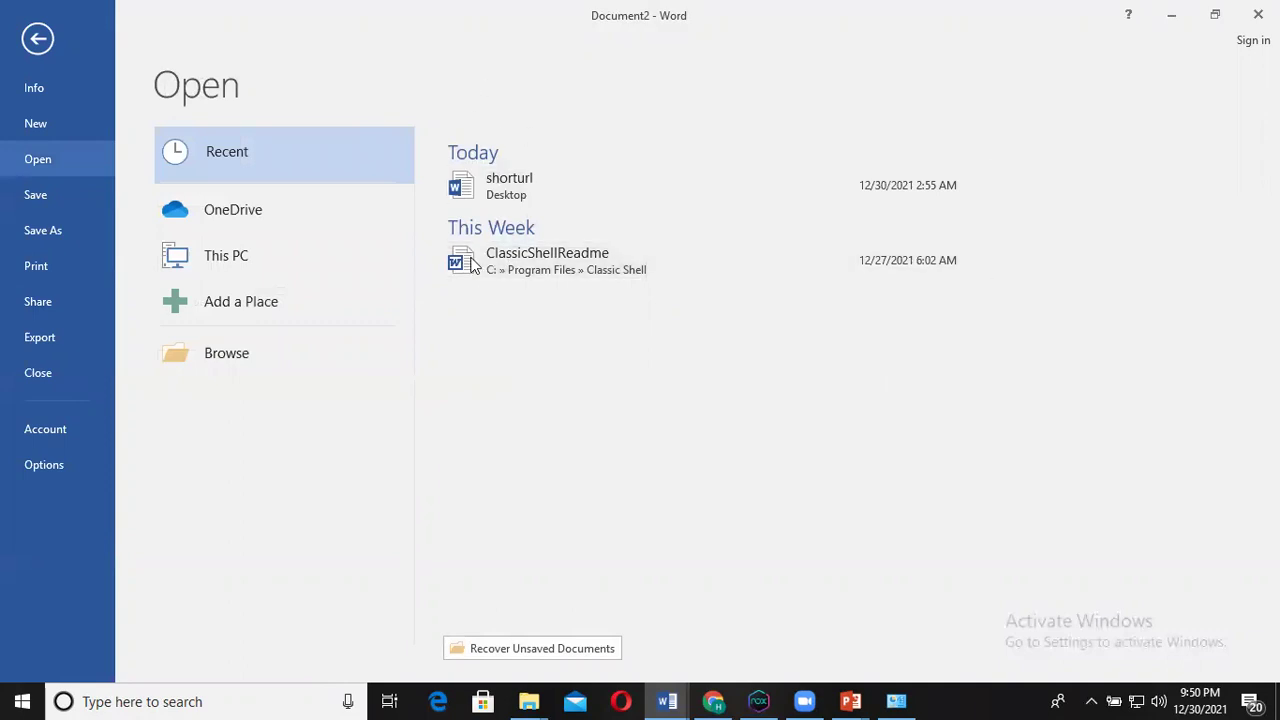
click(500, 188)
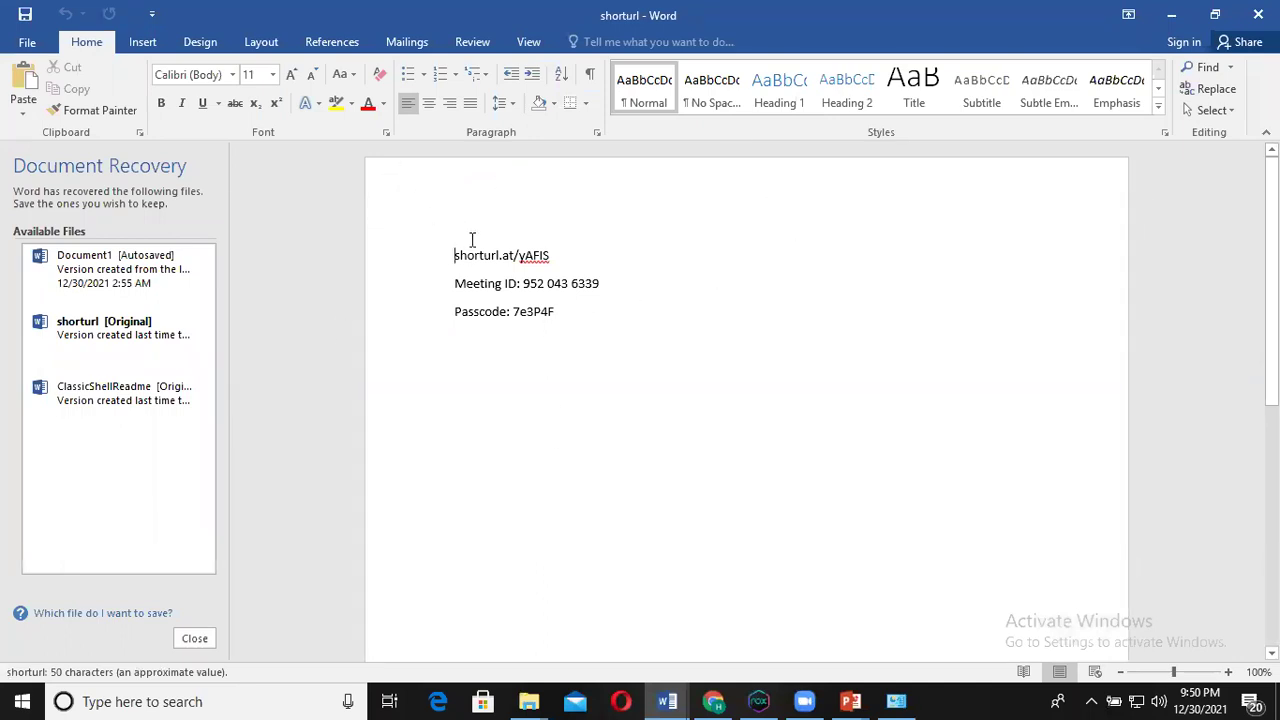
Minimize the Word windows and show slide 7 of the Lesson 3 presentation on closing a file
click(1172, 15)
click(1168, 15)
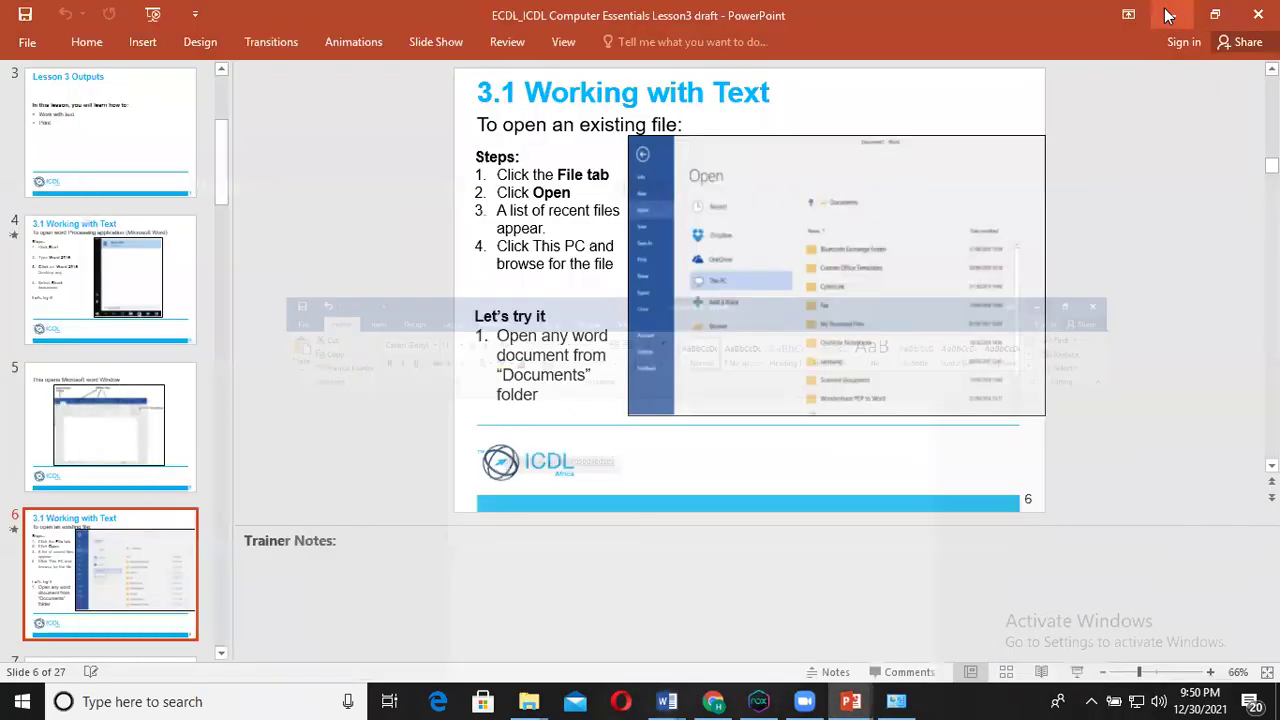
click(222, 653)
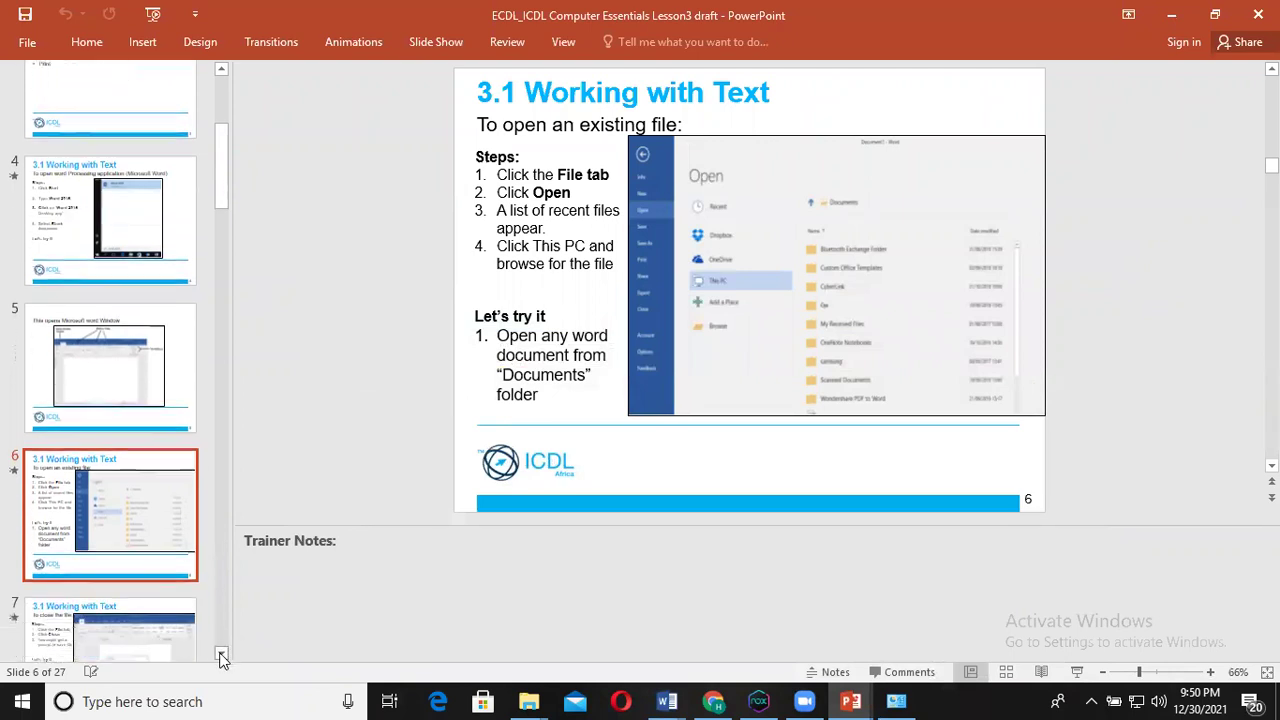
click(89, 358)
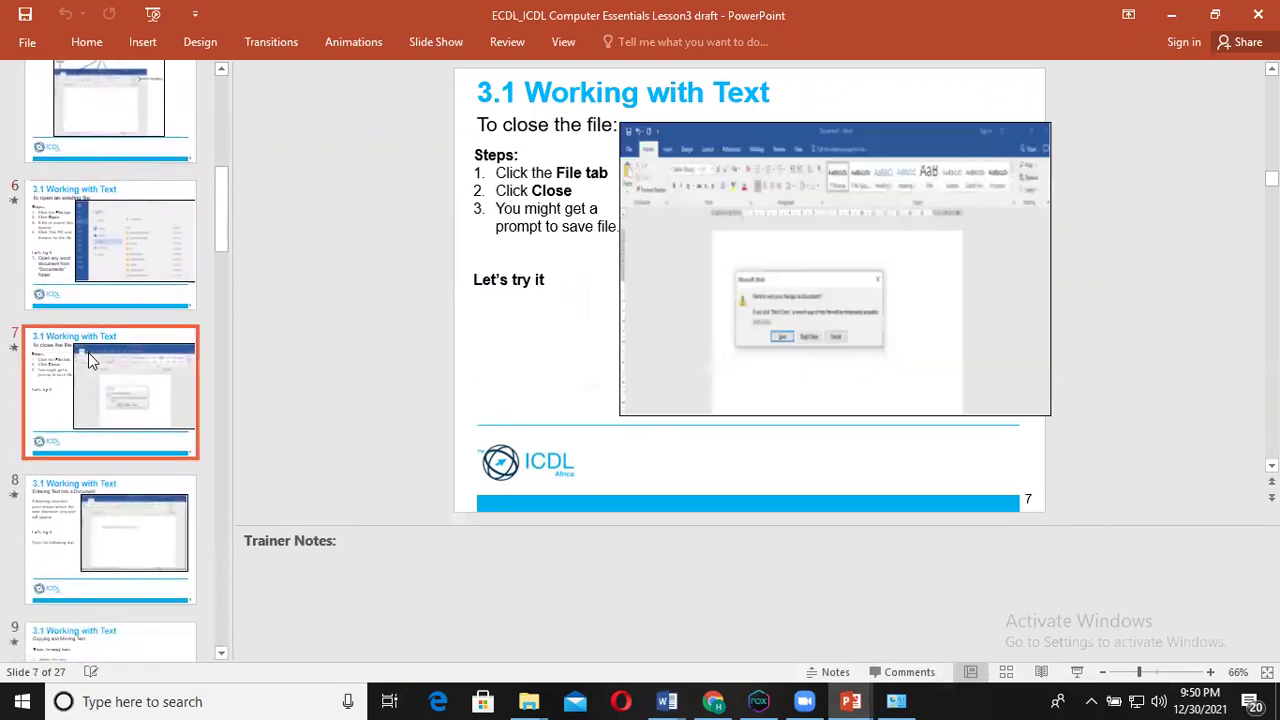
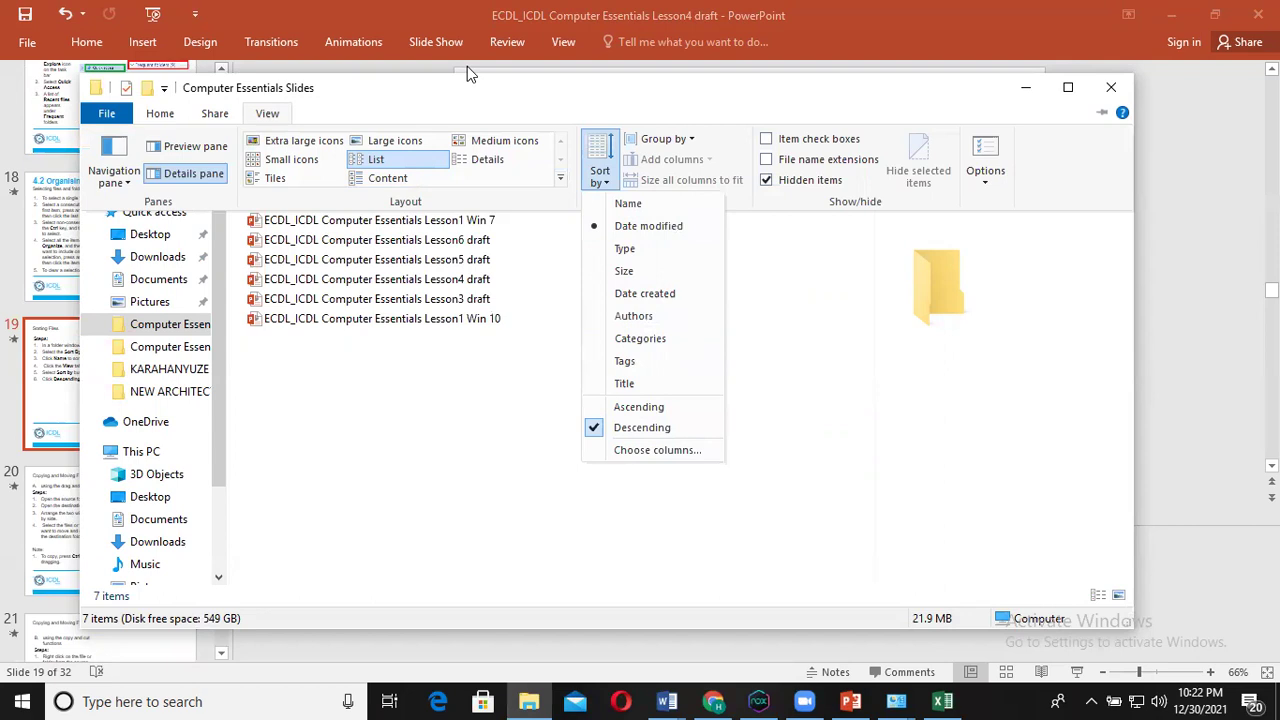
Go through Lesson 4 slides 21 to 23 on copying and moving, deleting and restoring, and emptying the Recycle Bin
click(5, 330)
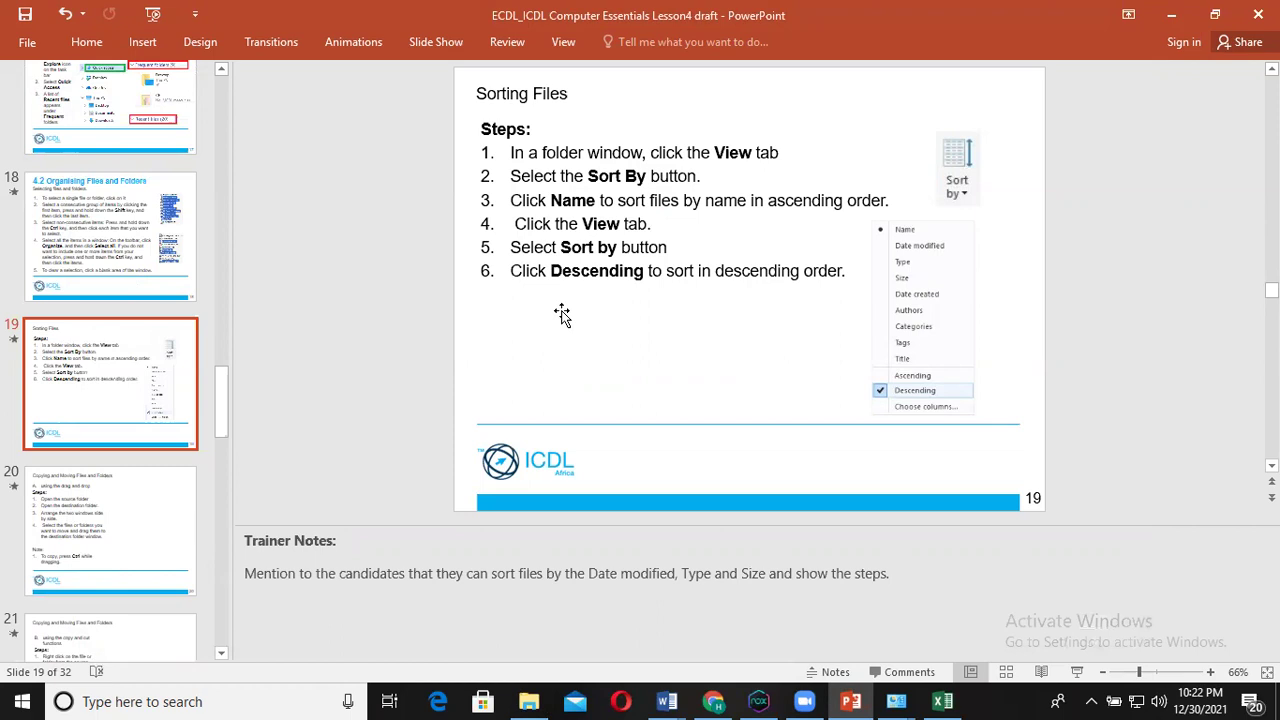
click(95, 643)
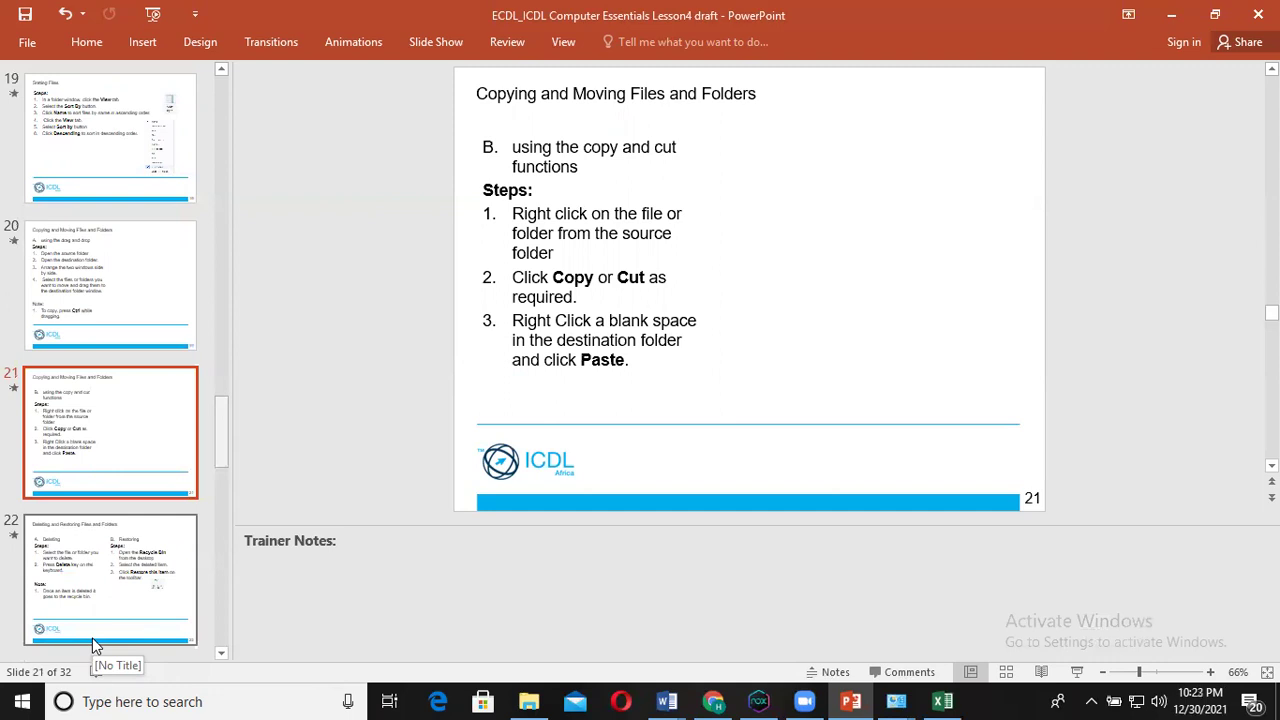
click(221, 653)
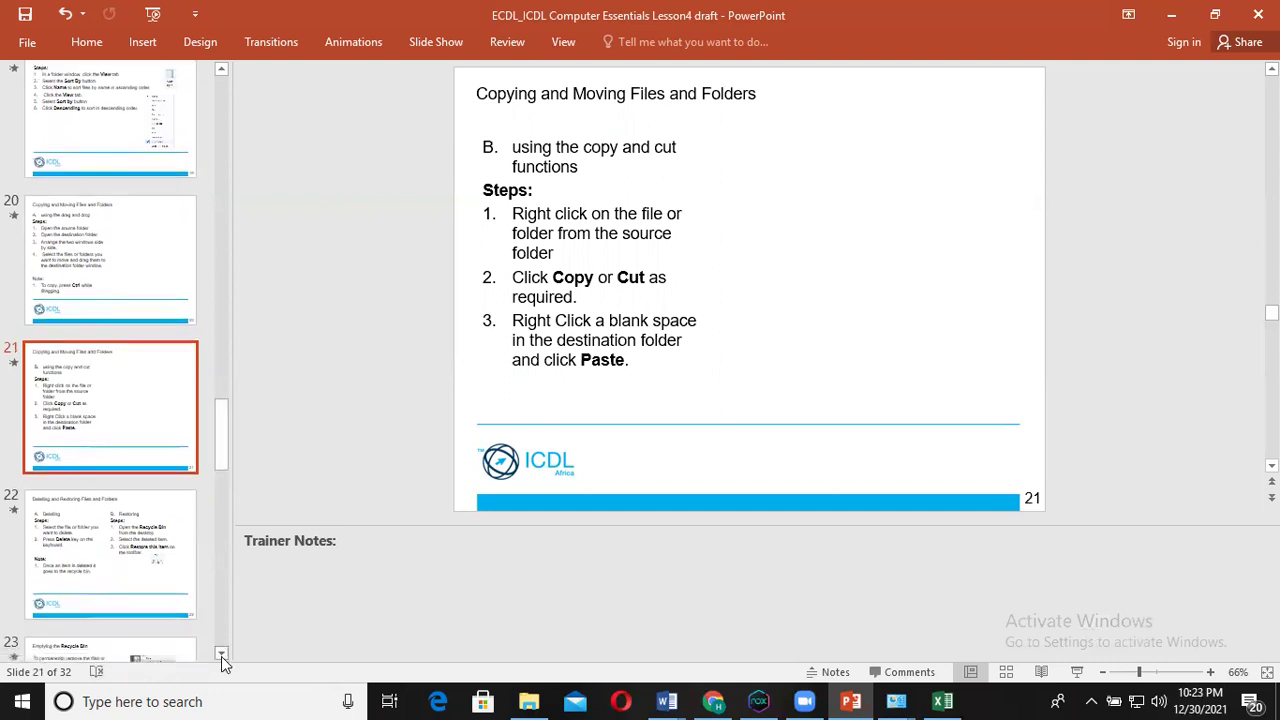
click(221, 656)
click(66, 516)
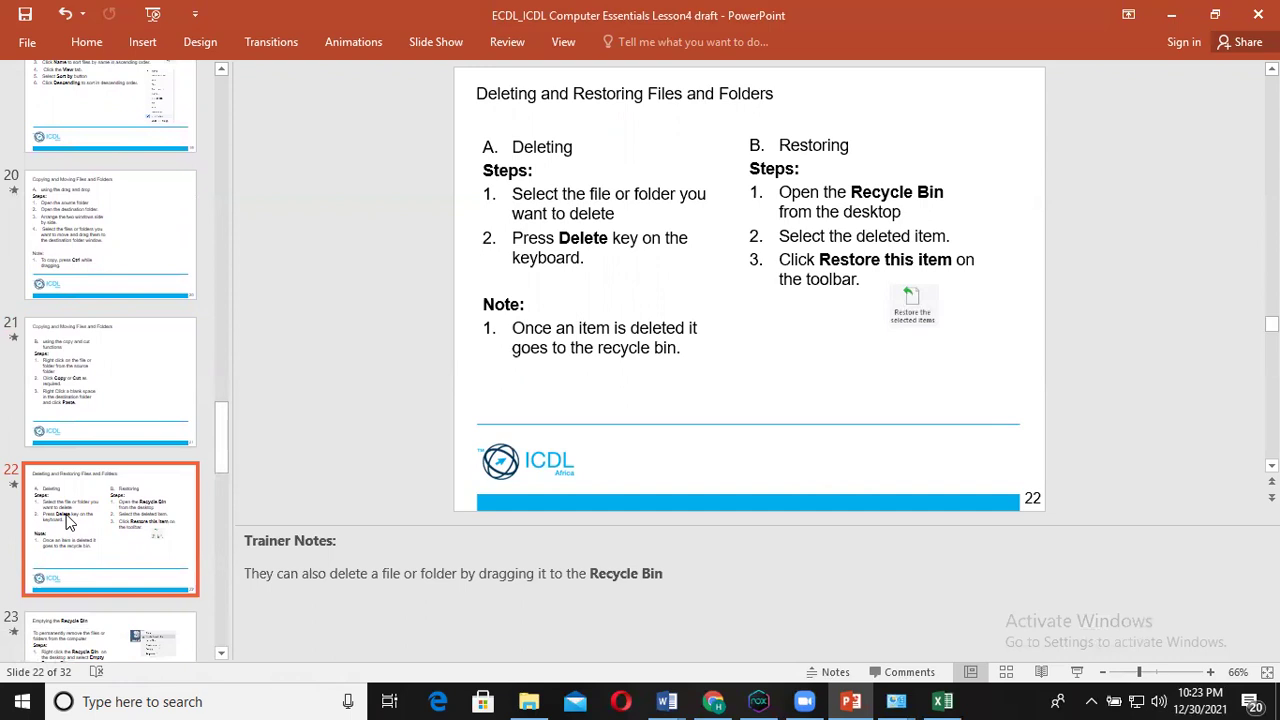
click(109, 632)
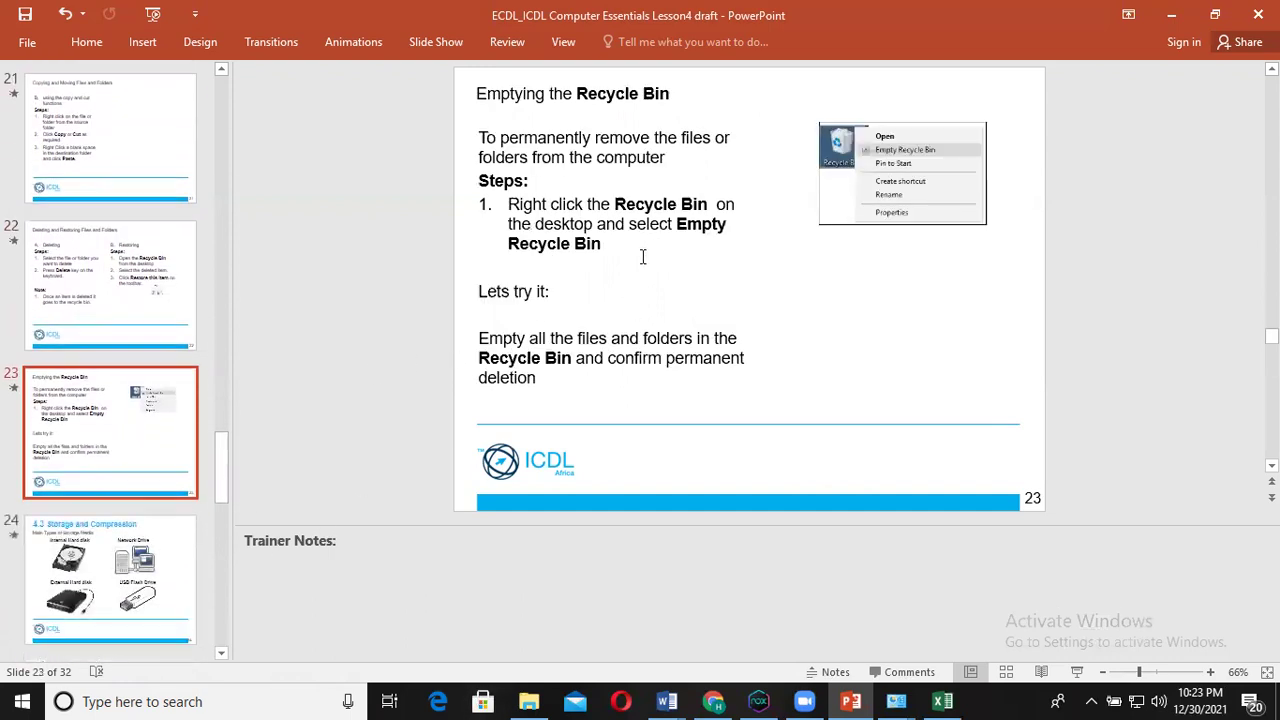
Minimize the presentation and delete the empty New folder from the desktop
click(1172, 14)
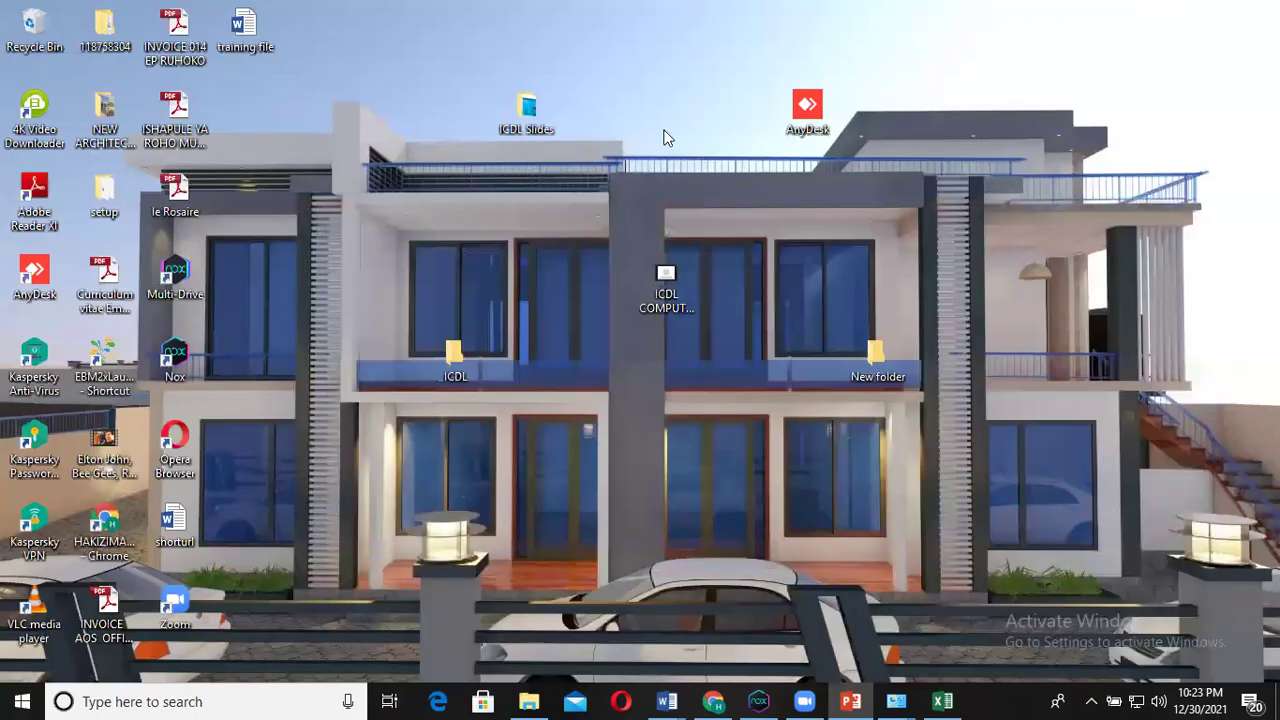
click(805, 127)
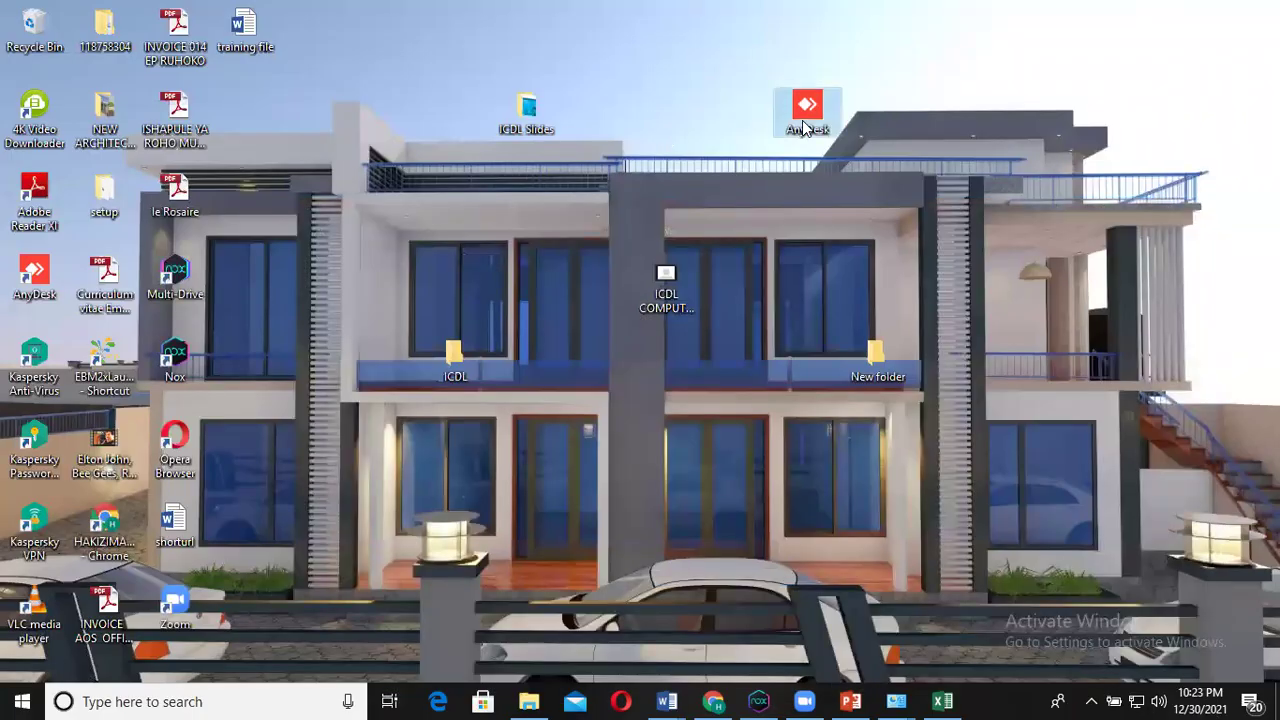
click(873, 360)
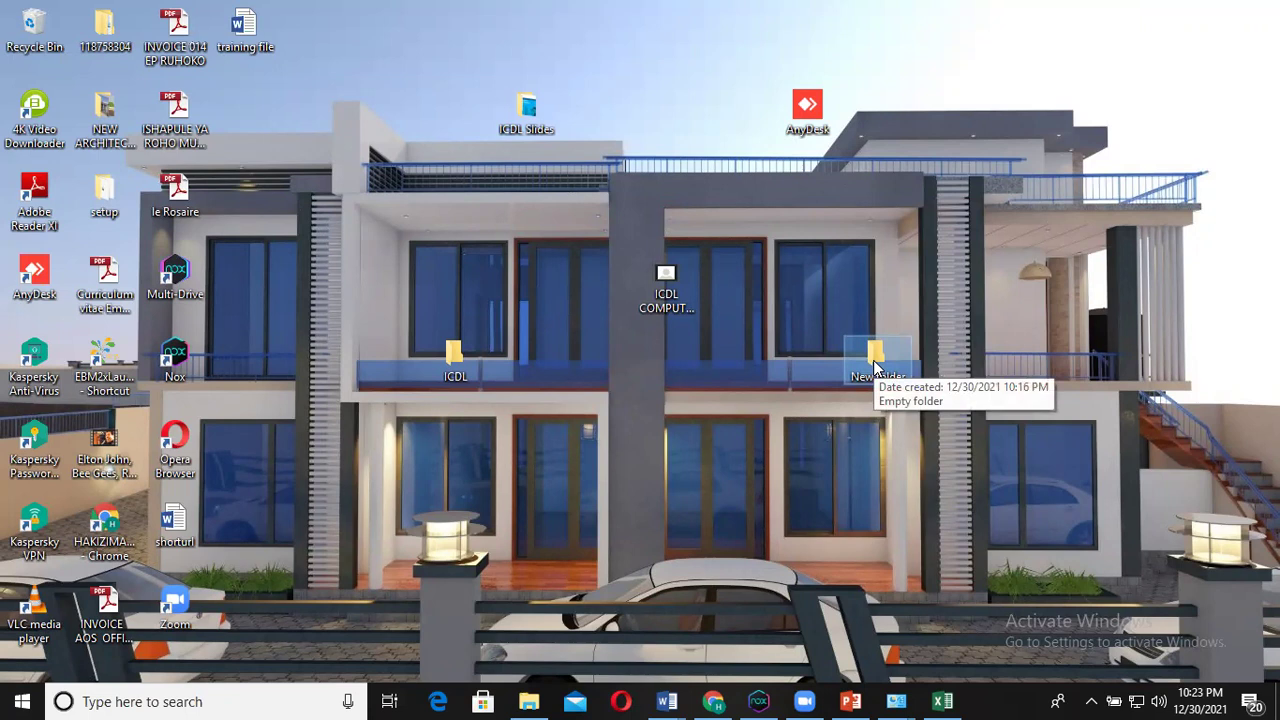
key(Delete)
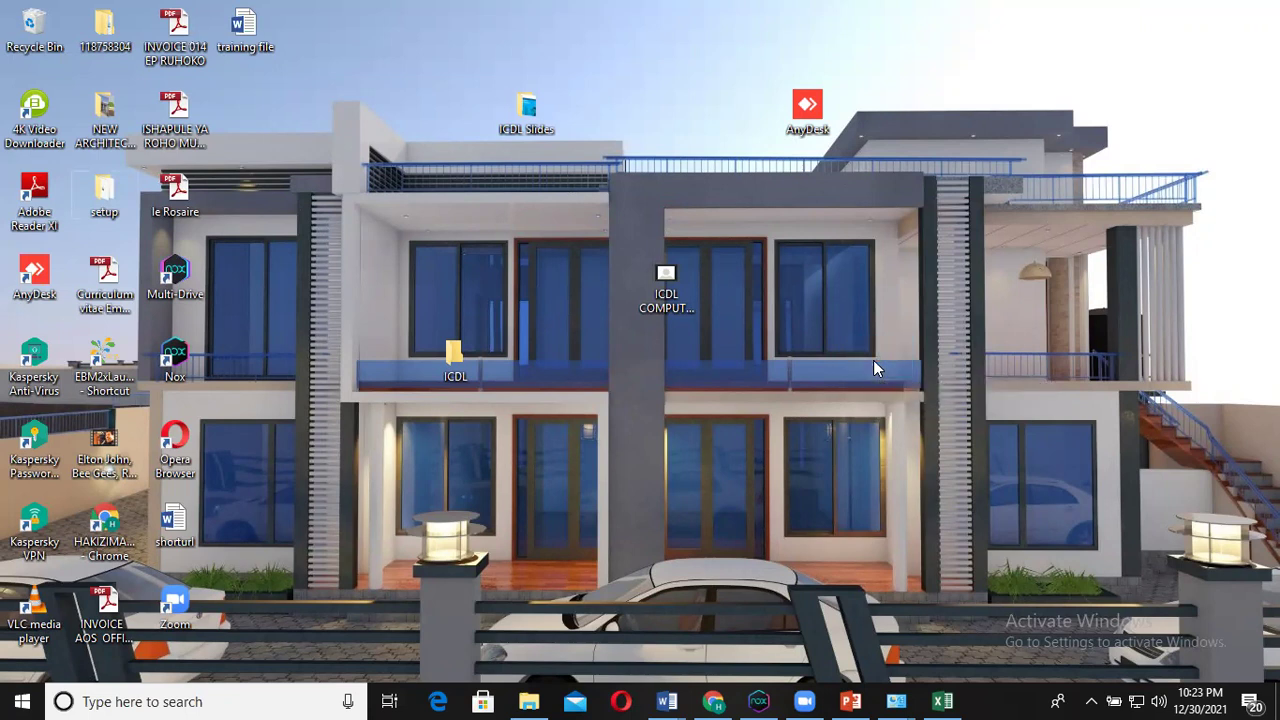
Open the Recycle Bin and restore the deleted New folder from its properties
double_click(35, 42)
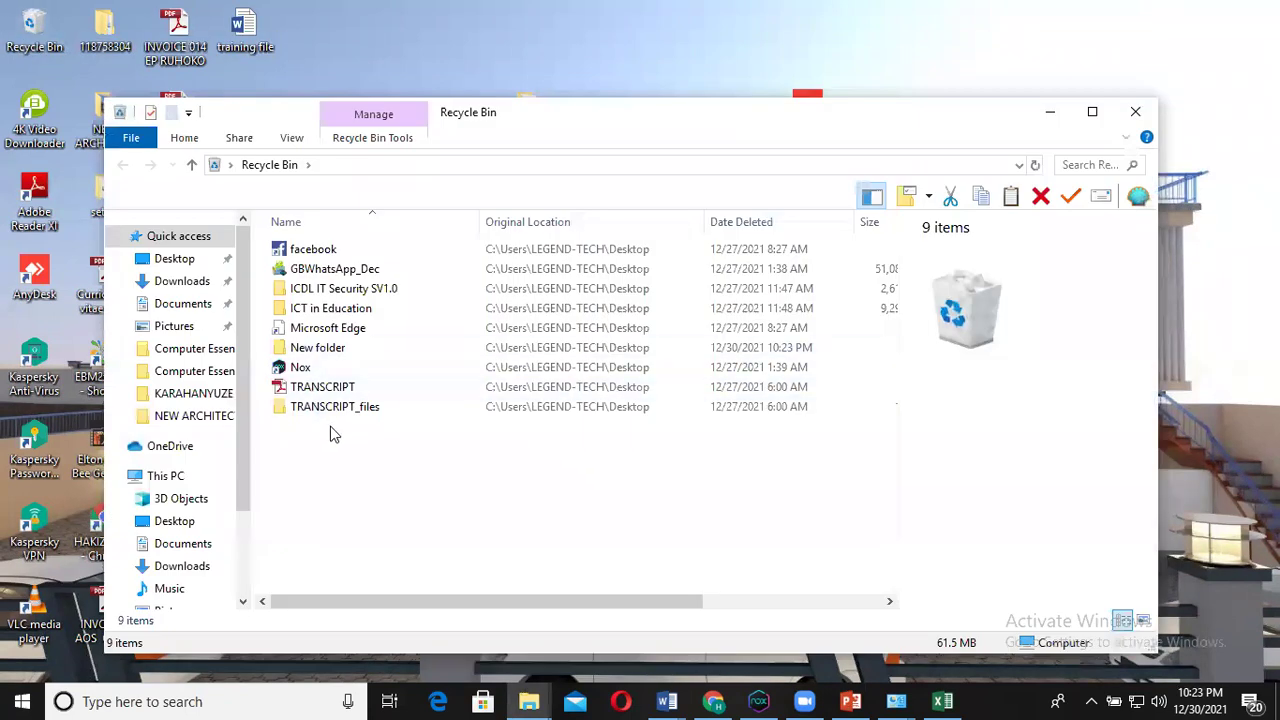
click(332, 350)
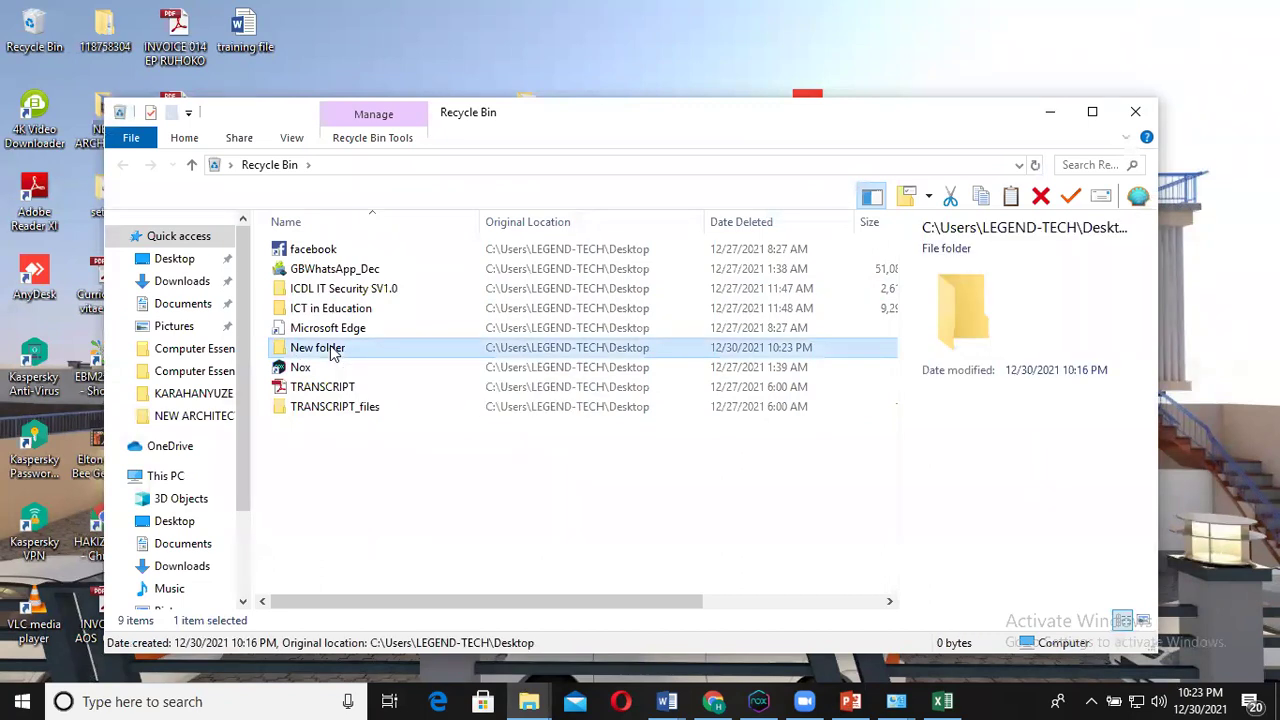
double_click(330, 345)
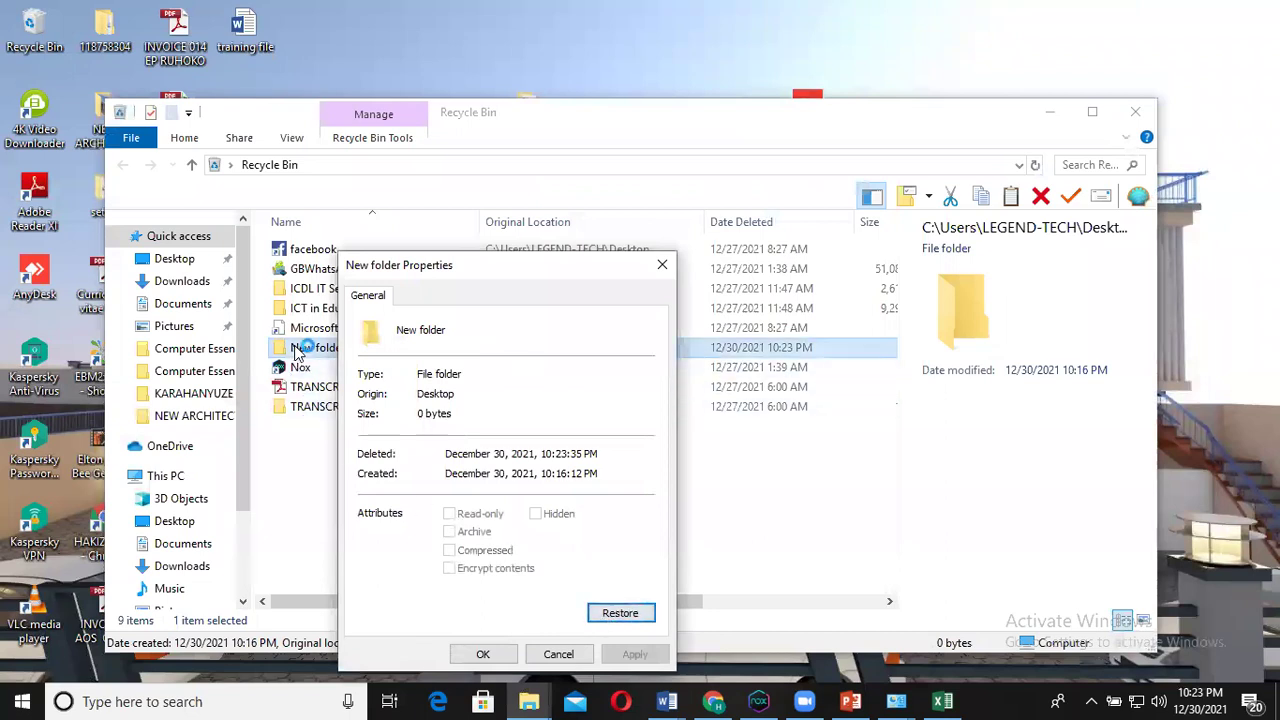
click(620, 613)
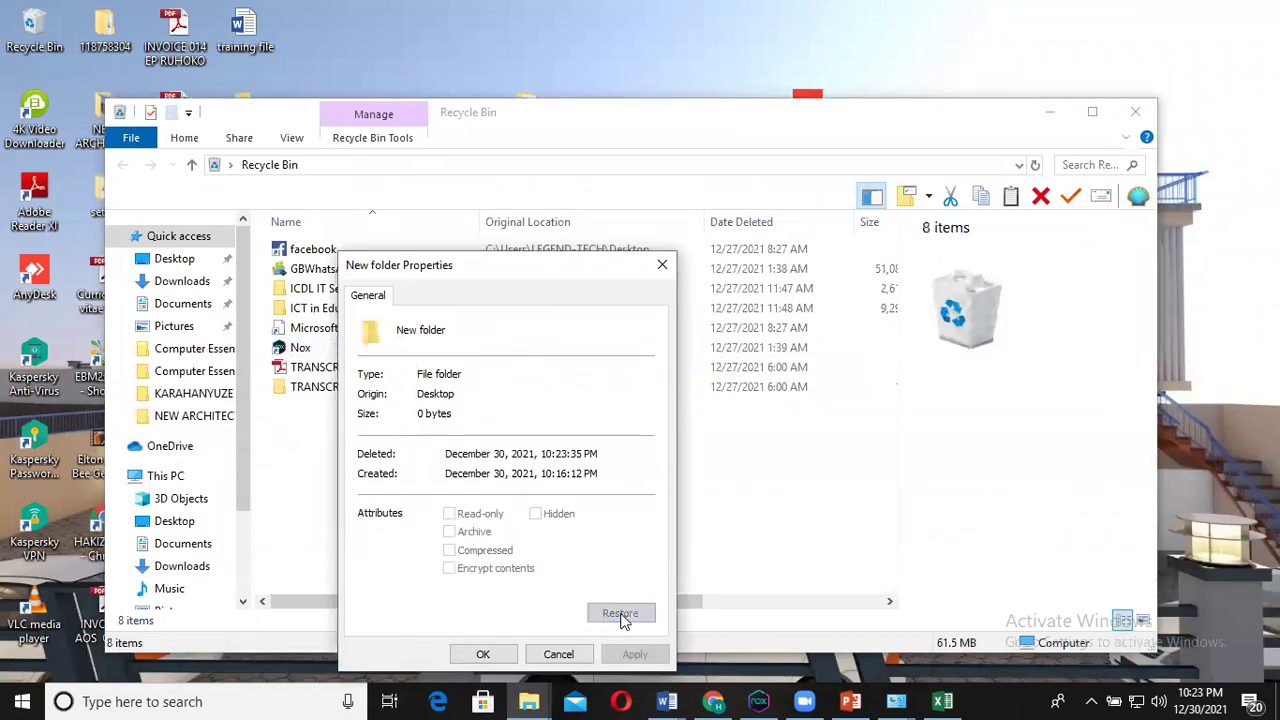
Close the Recycle Bin and the folder's properties, and show slide 24 on storage media in the Lesson 4 presentation
click(1136, 110)
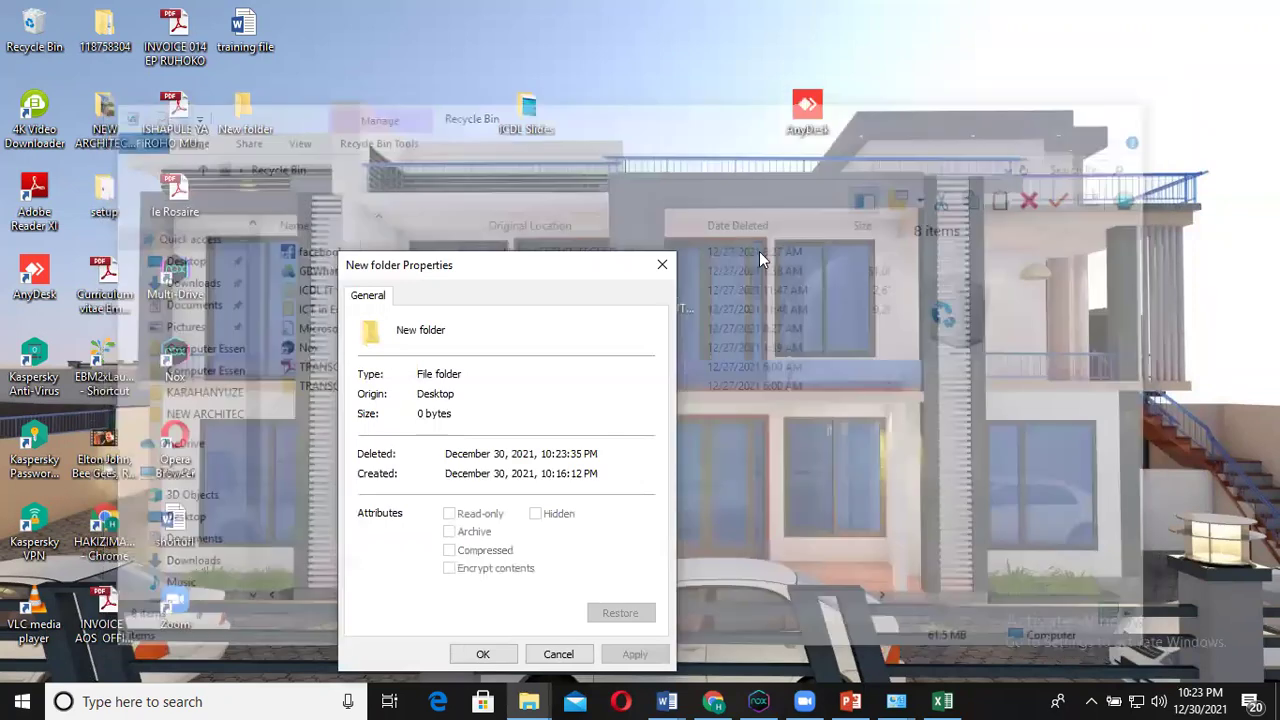
click(662, 264)
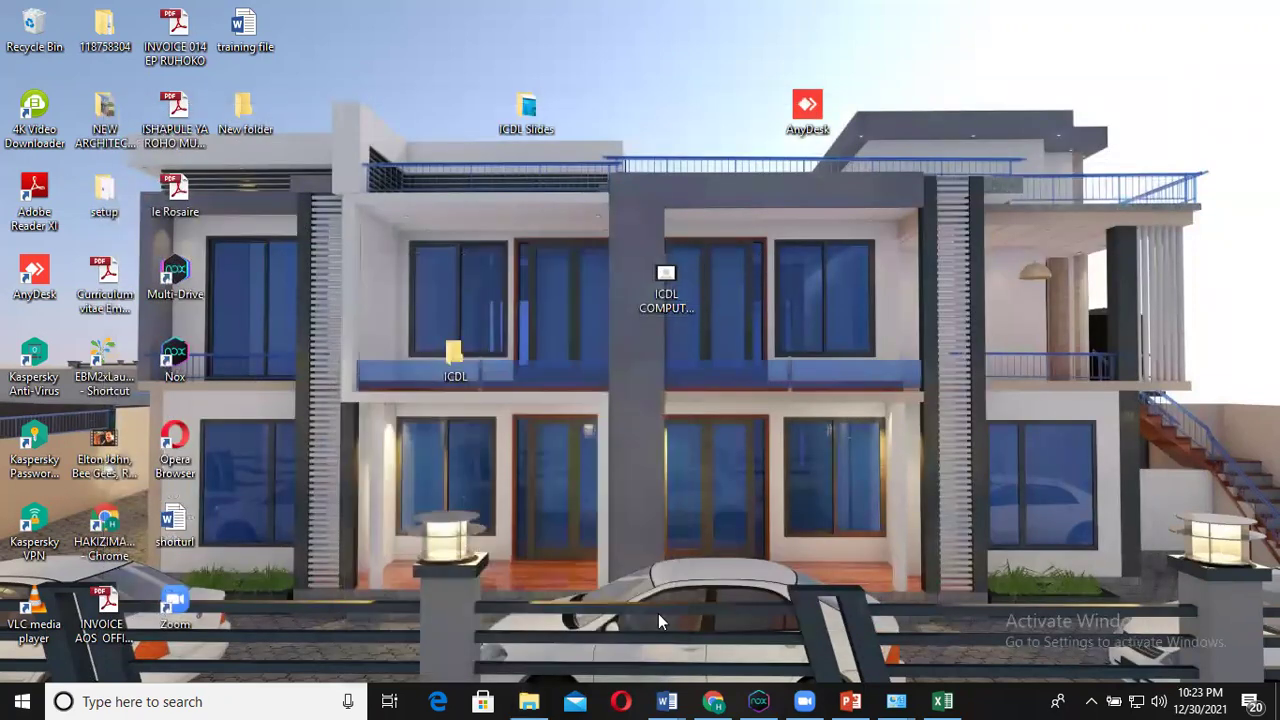
click(849, 700)
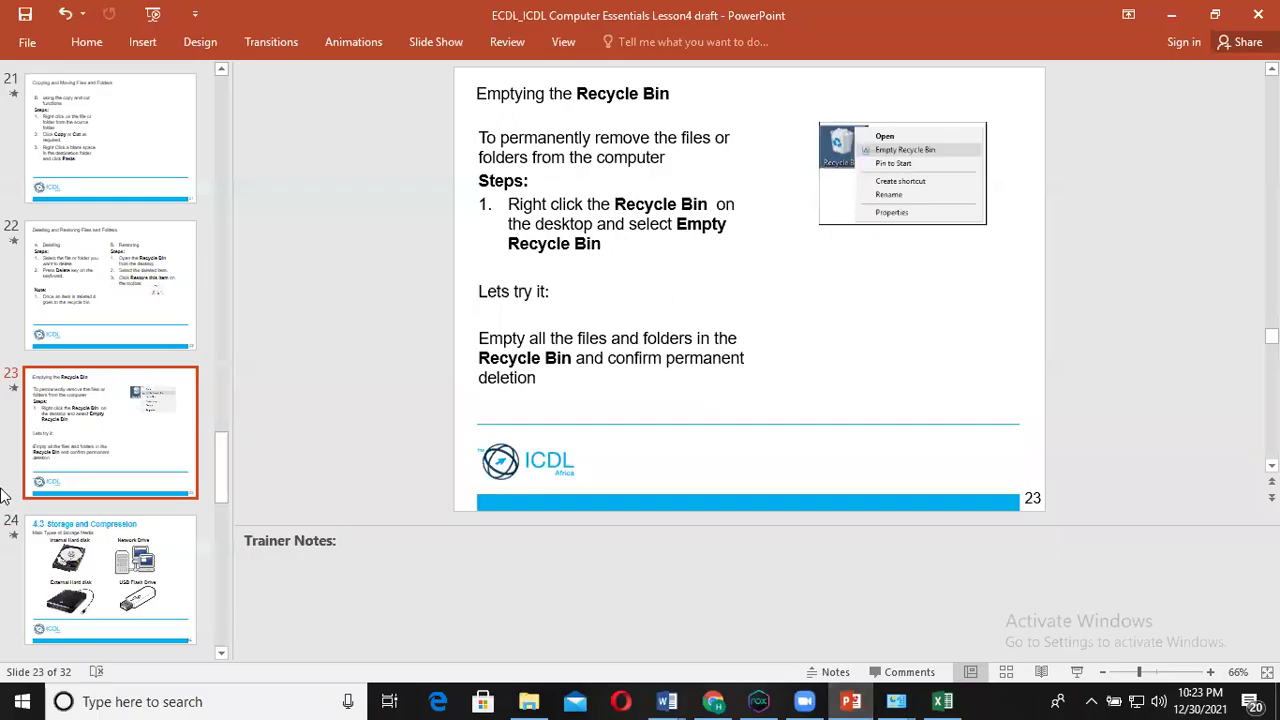
click(128, 615)
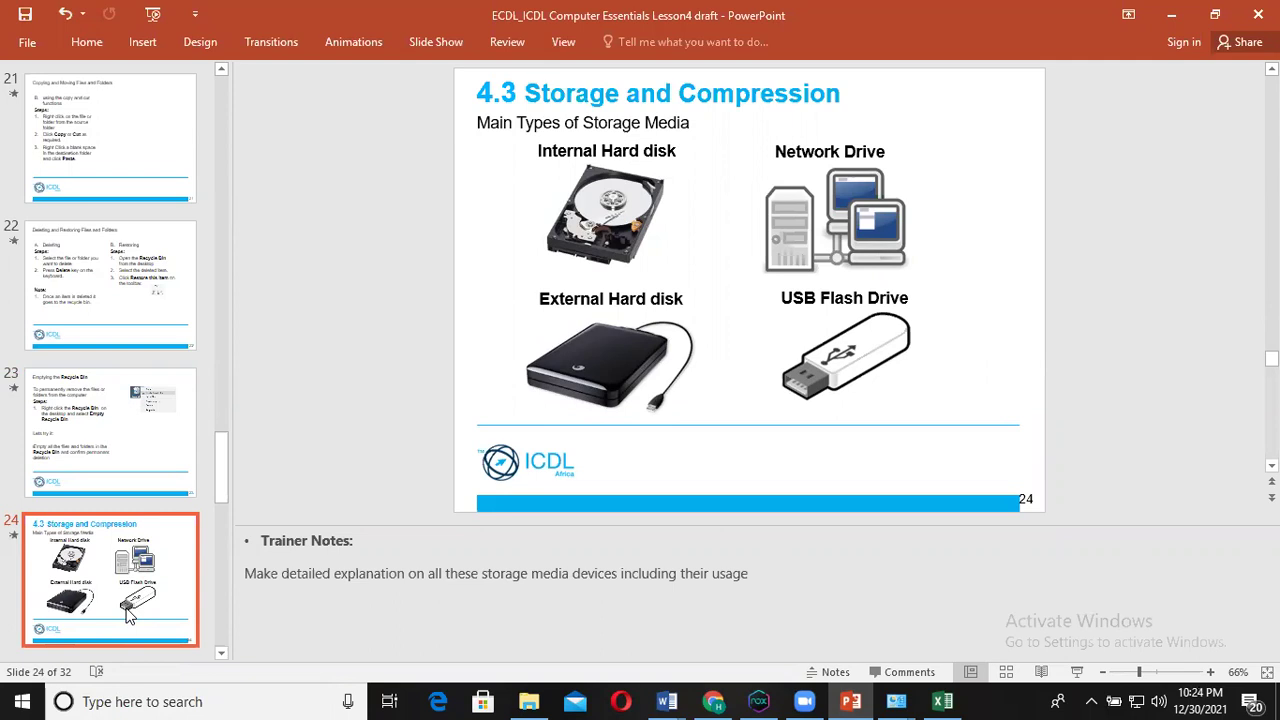
click(220, 654)
scroll(220, 656, down, 5)
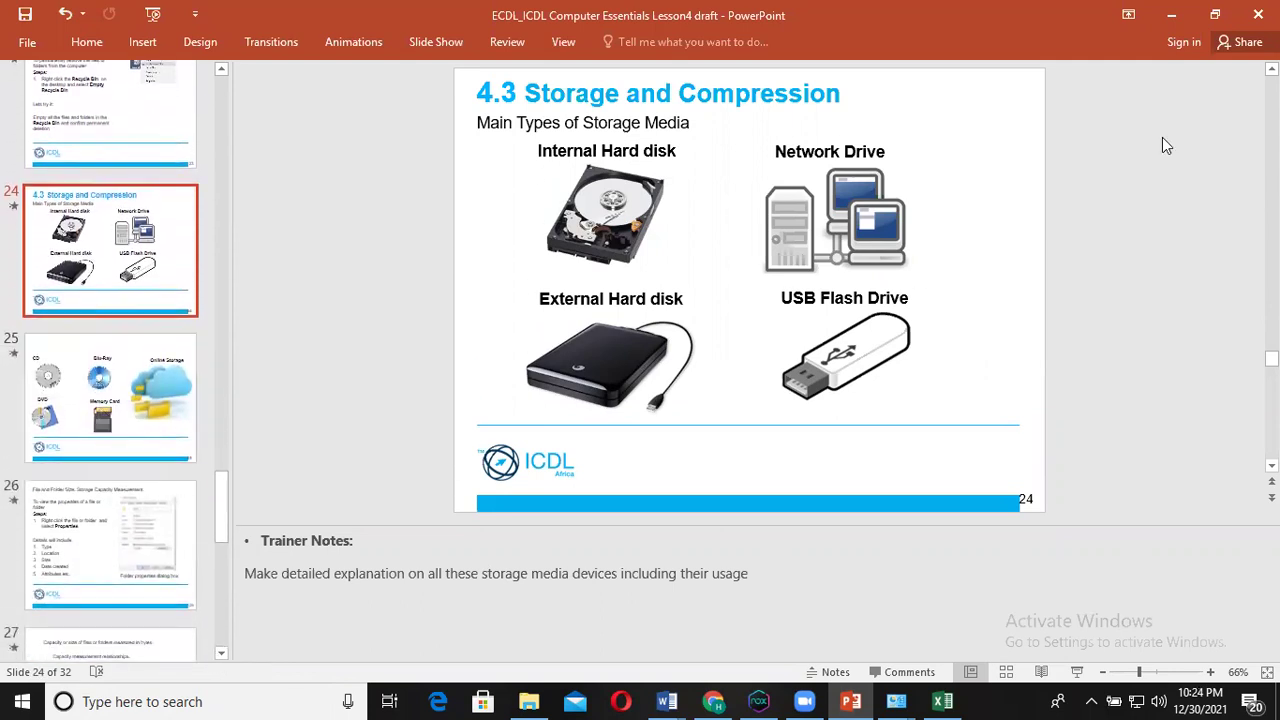
Minimize the presentation, view the contents of the ICDL Slides folder on the desktop, and minimize its window
click(1171, 14)
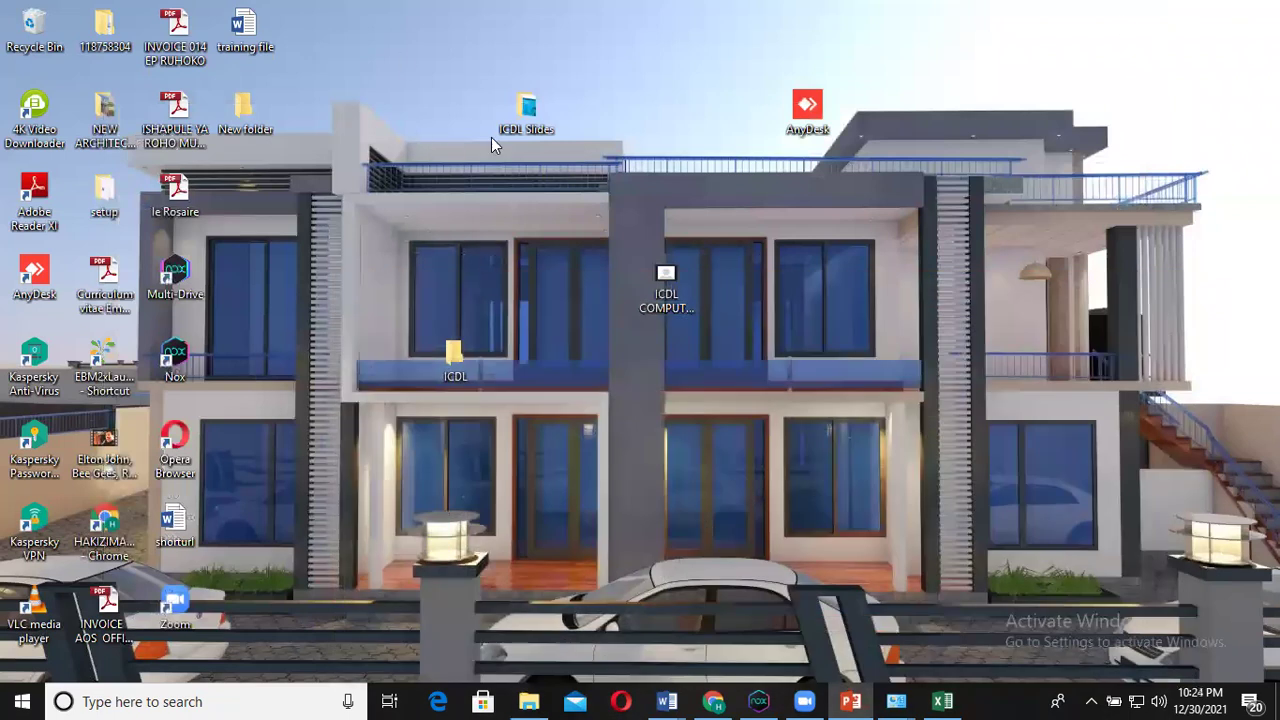
double_click(527, 110)
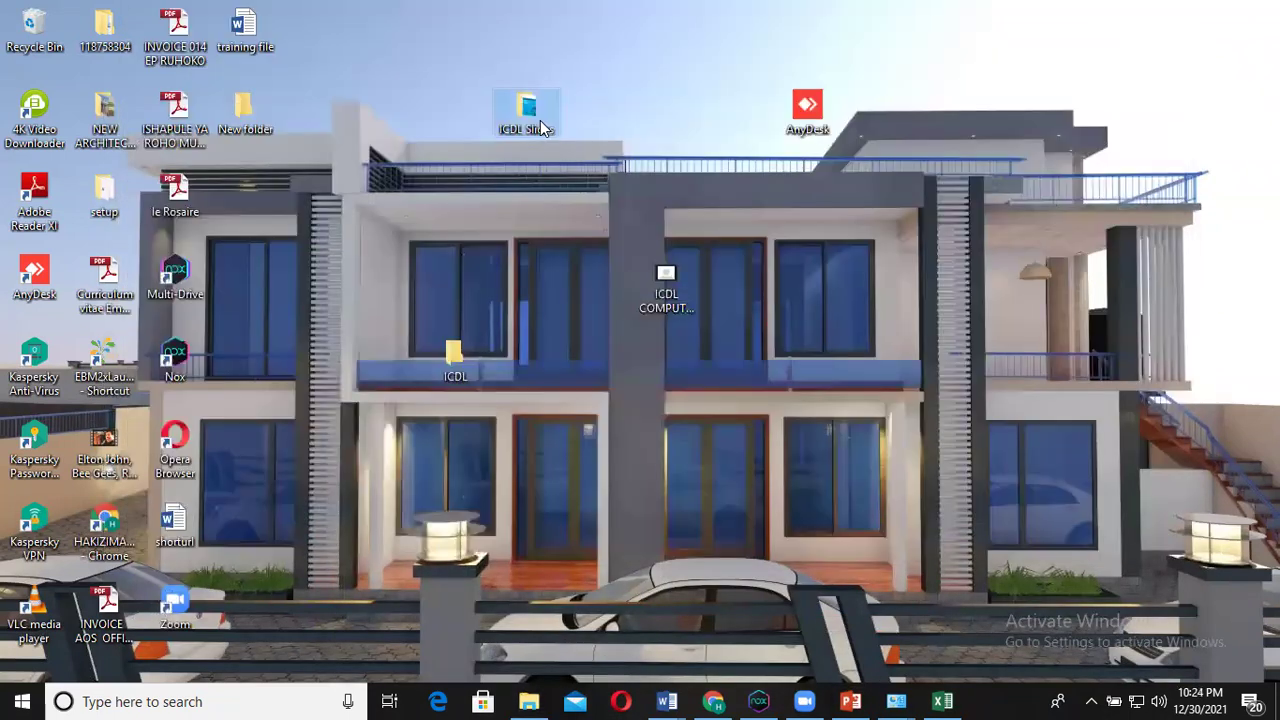
double_click(530, 115)
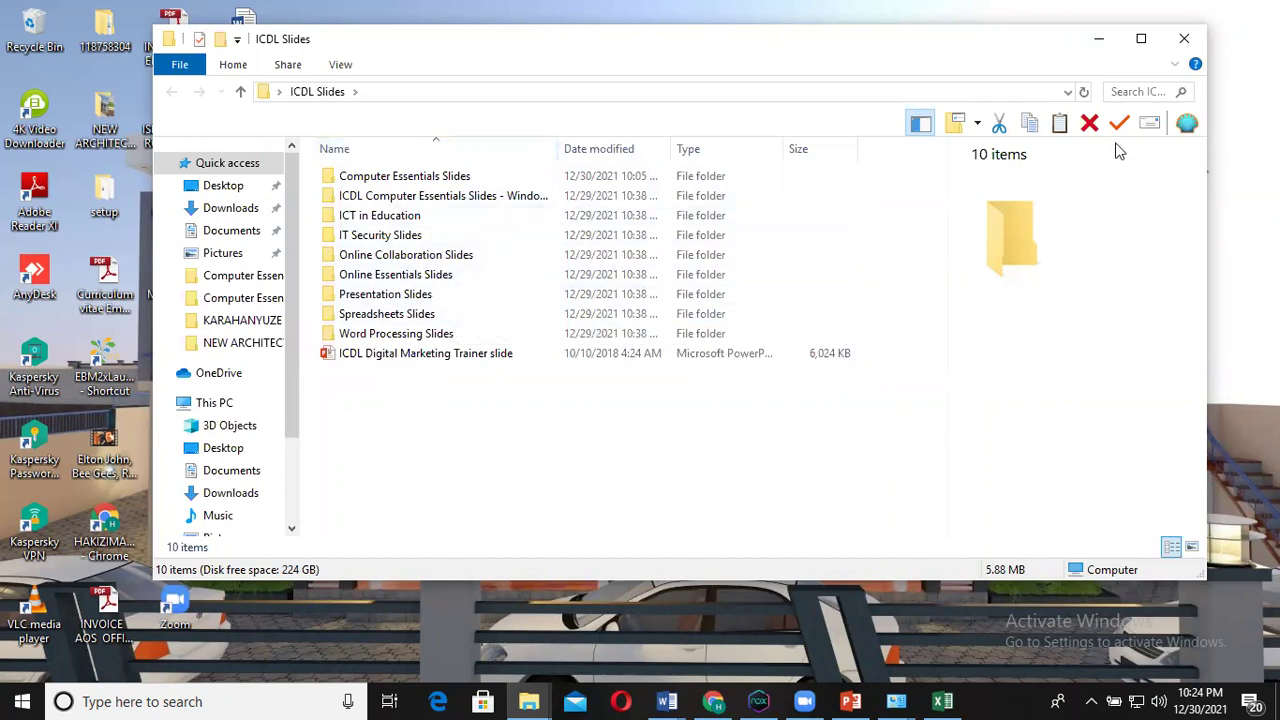
click(1094, 41)
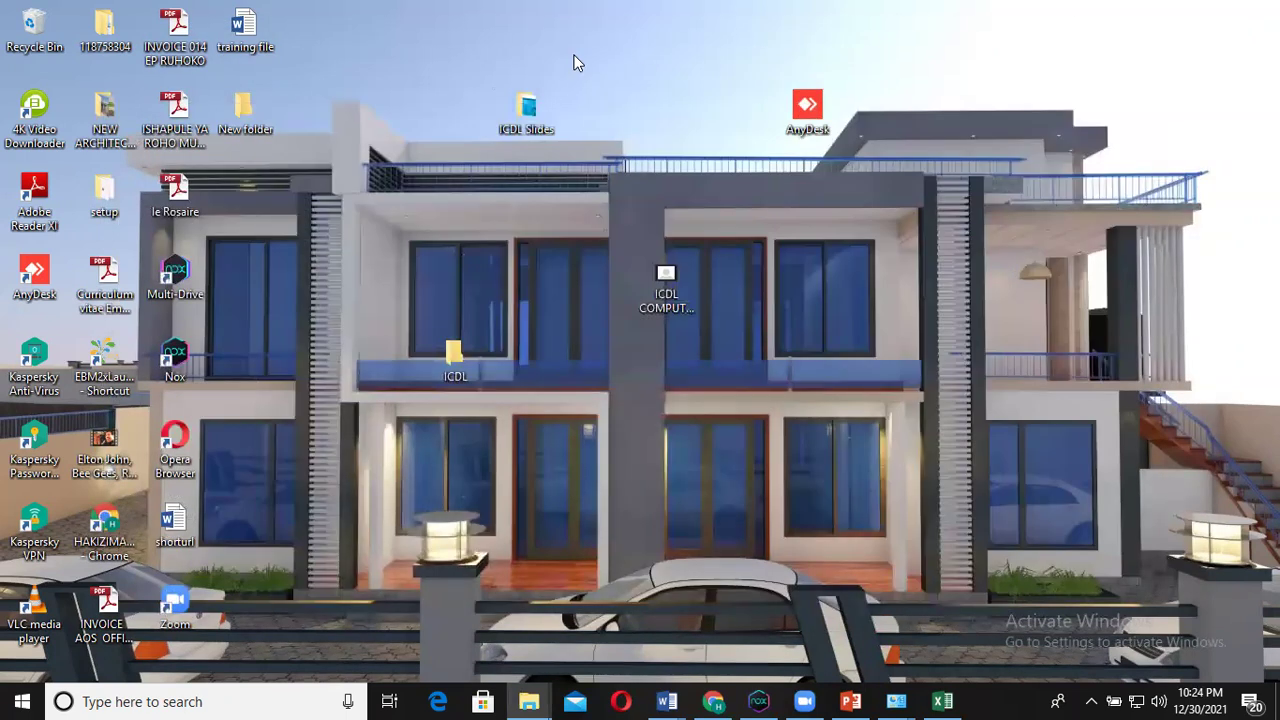
Try to compress the ICDL Slides desktop folder into a zipped folder and dismiss the resulting dialog
right_click(518, 113)
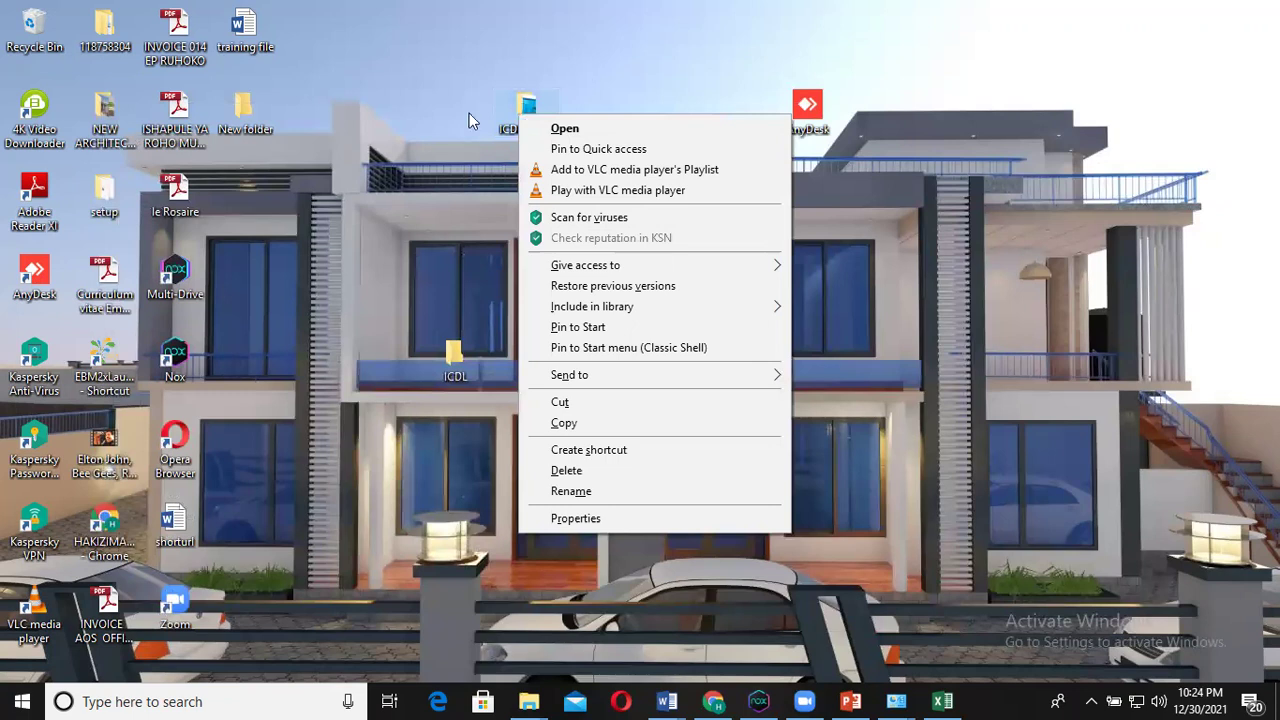
right_click(533, 106)
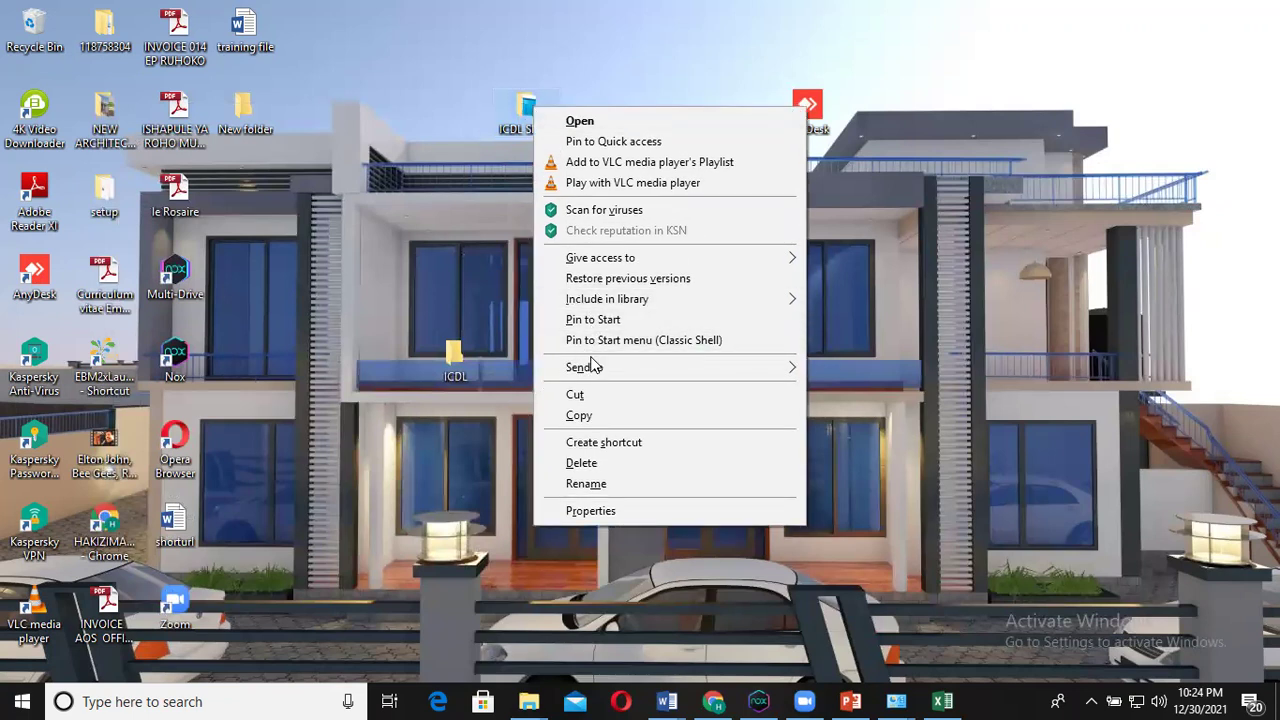
mouse_move(584, 374)
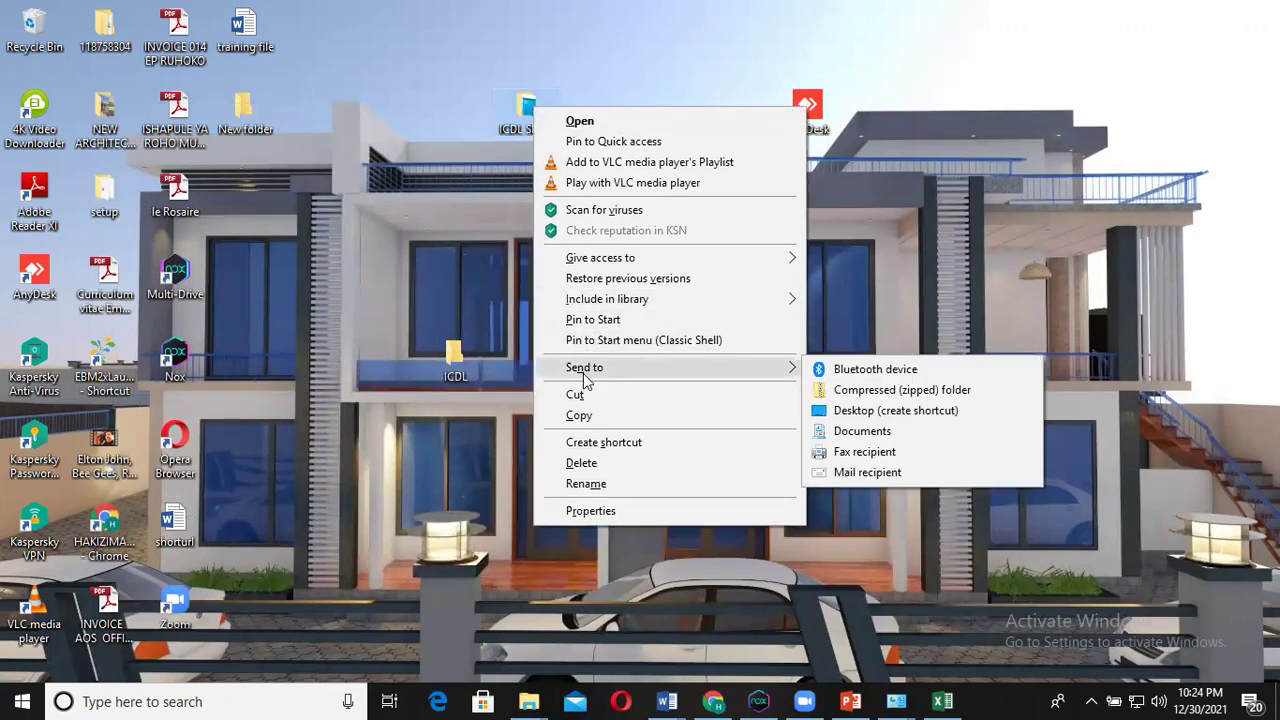
click(878, 393)
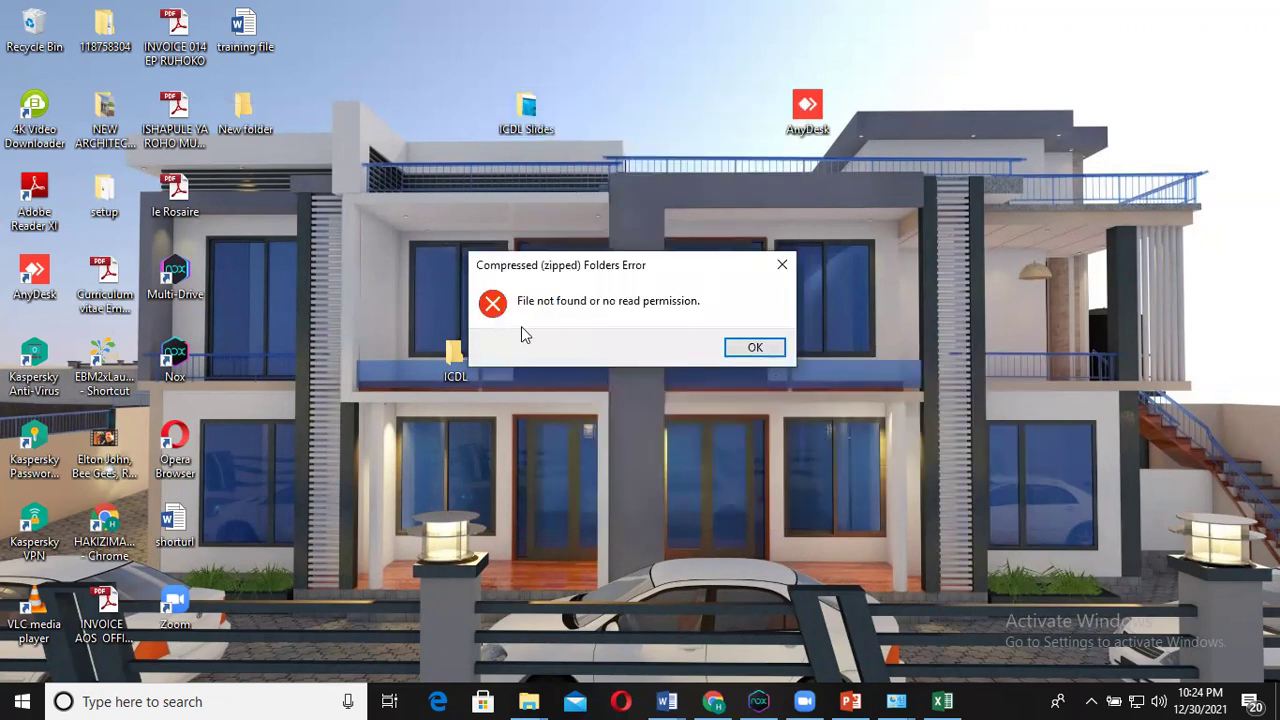
click(782, 265)
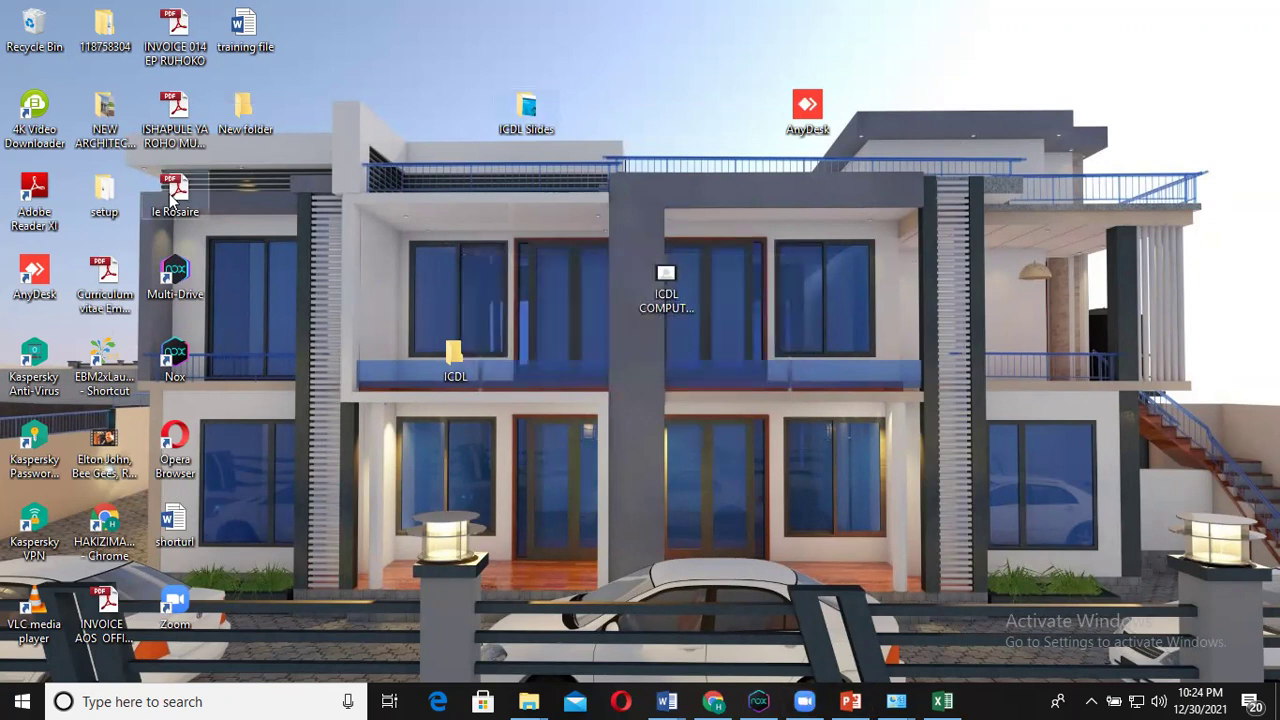
Start compressing the setup folder on the desktop into a zipped folder
right_click(105, 195)
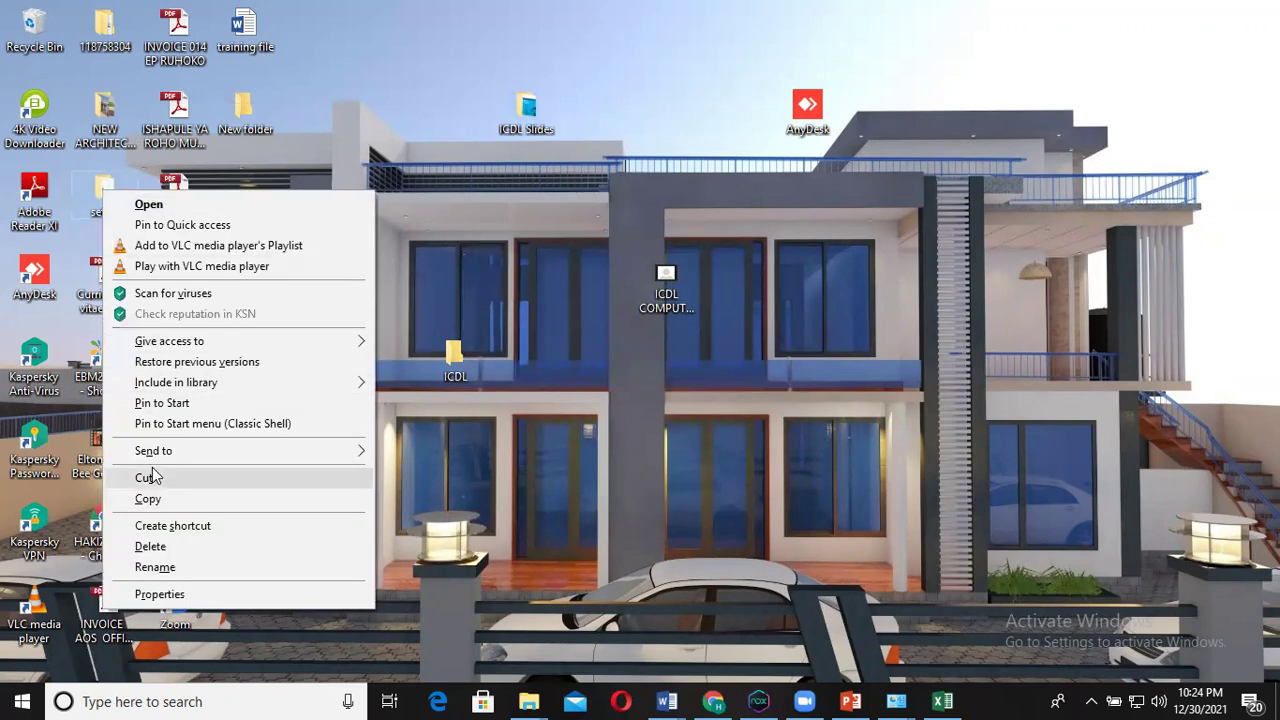
mouse_move(240, 451)
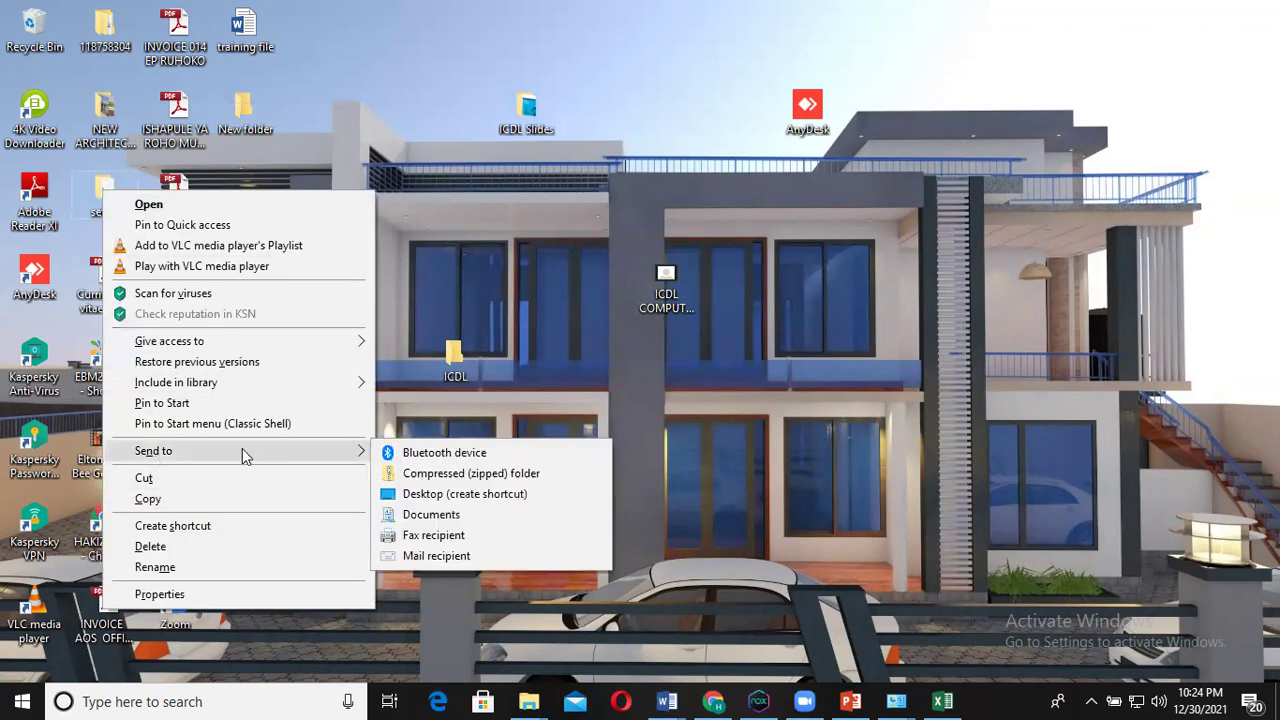
click(459, 474)
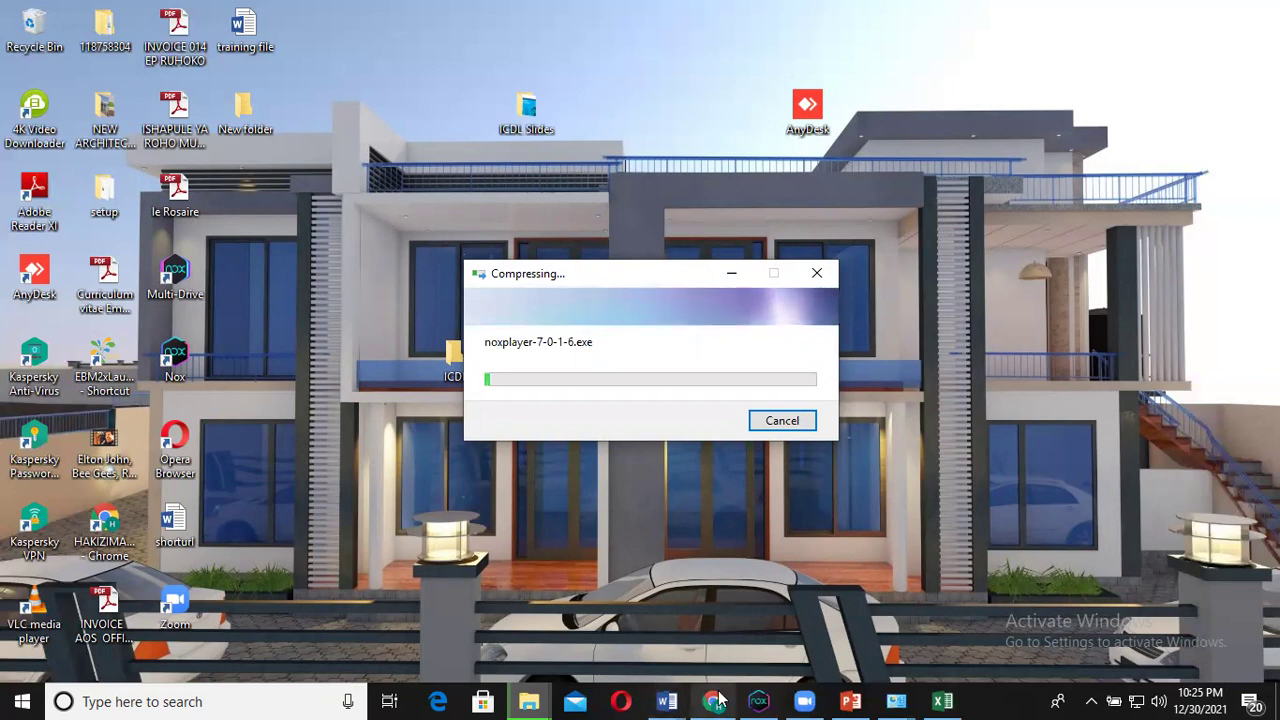
Return to the Lesson 4 presentation and show slides 26 and 27 on file and folder size and capacity measurement
click(850, 701)
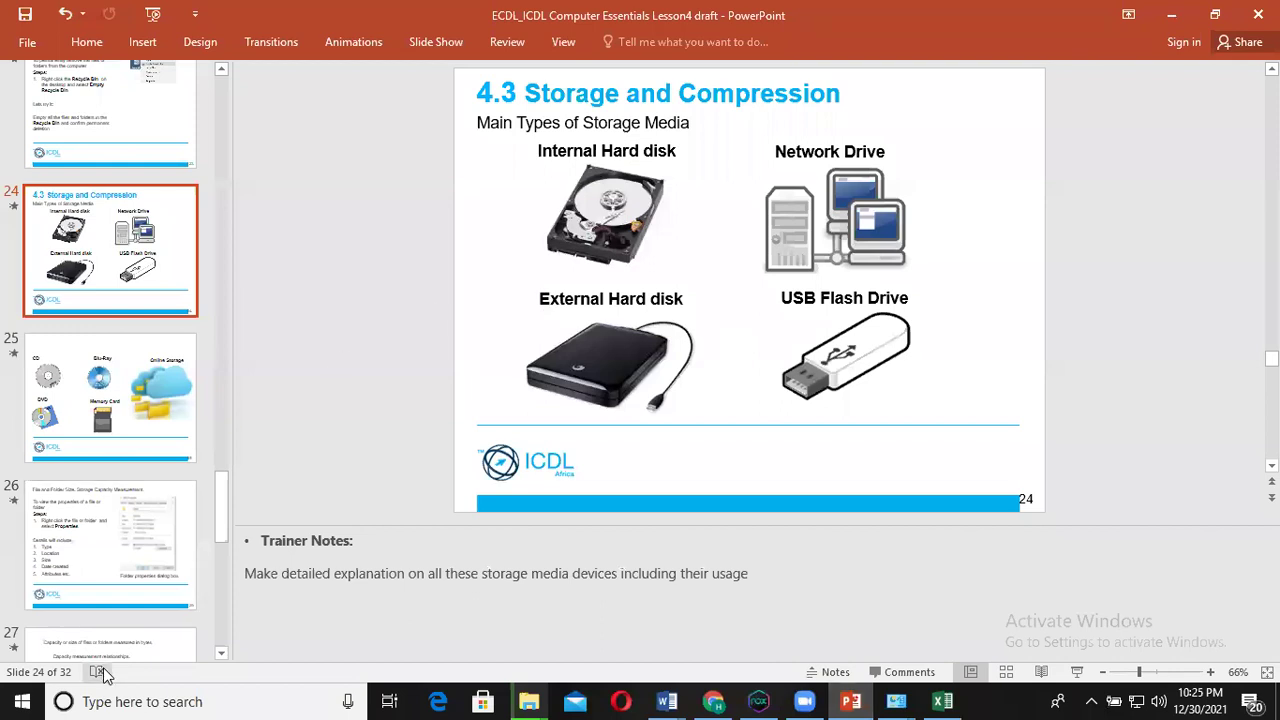
click(106, 620)
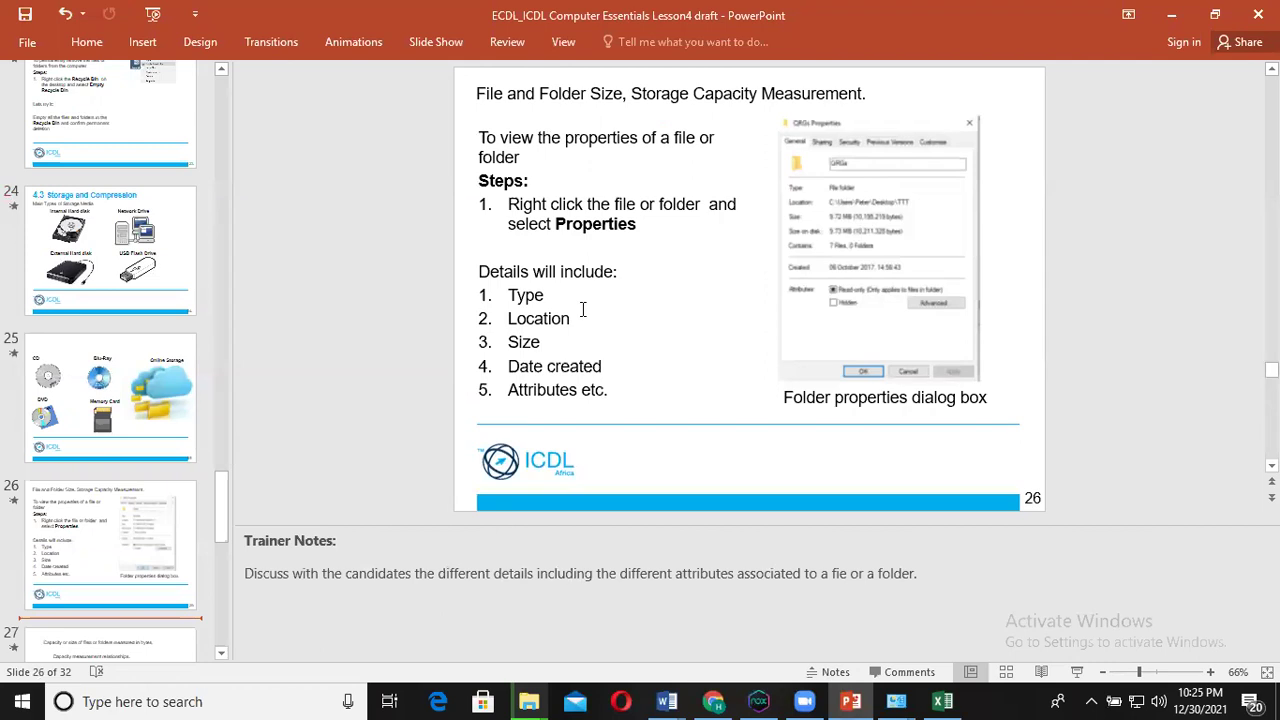
click(221, 654)
scroll(221, 660, down, 5)
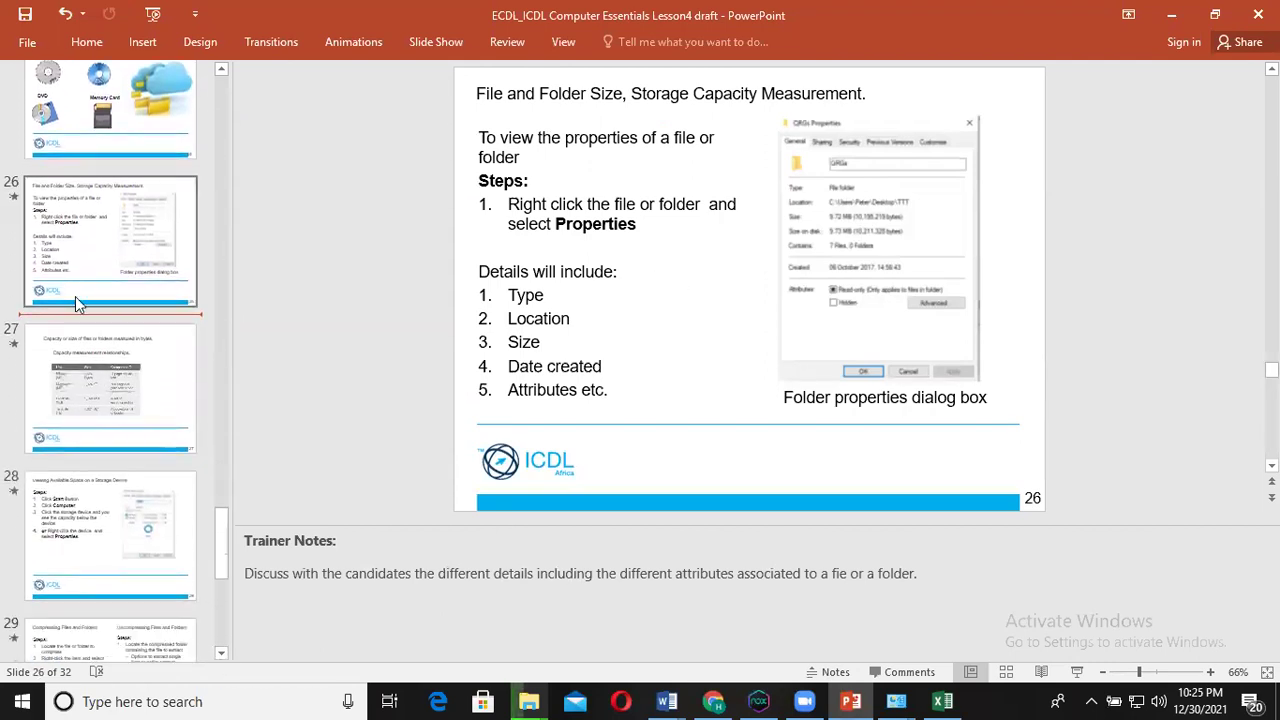
click(109, 386)
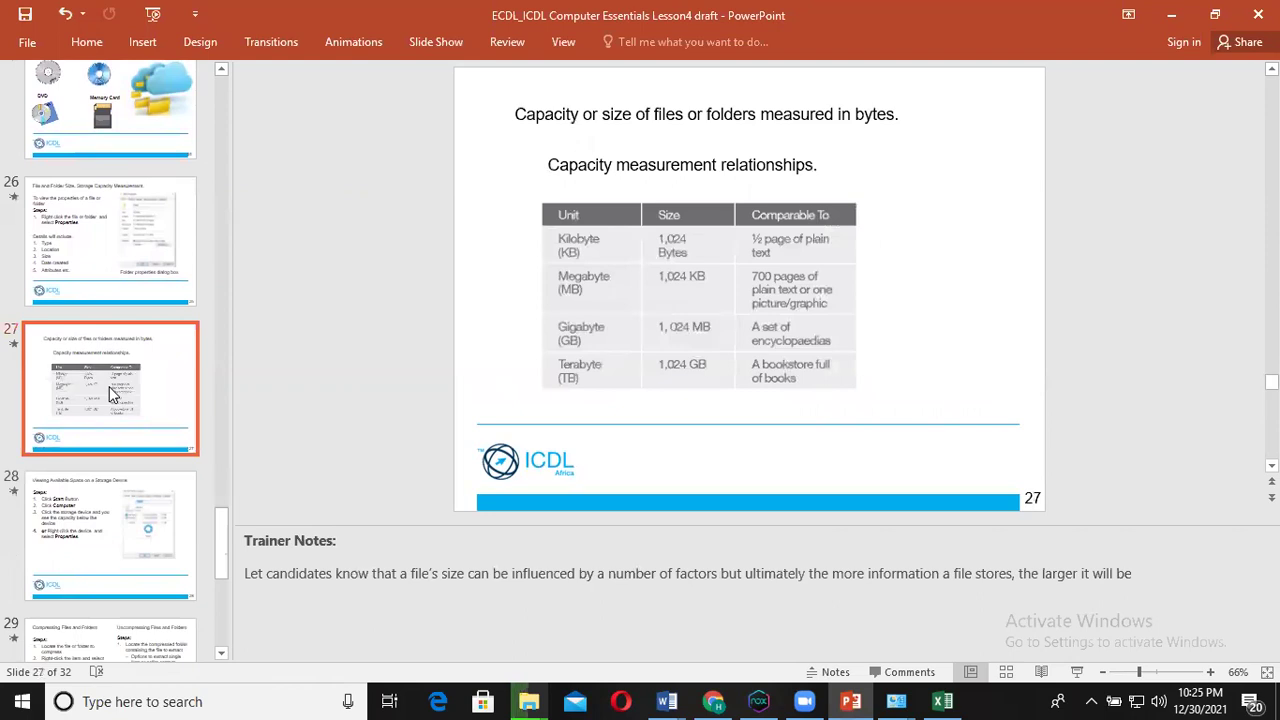